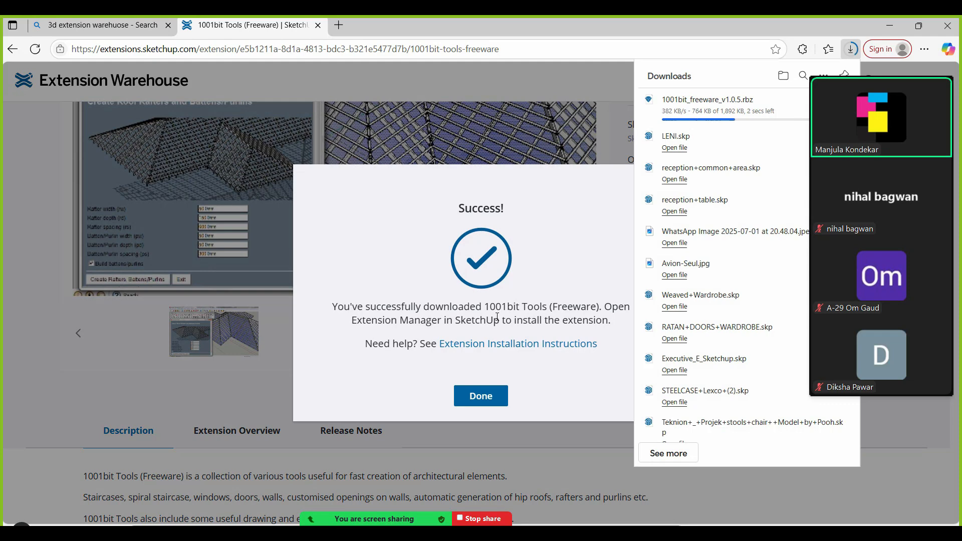
- Dismiss the download confirmation and view the downloaded extension file in the Downloads folder in File Explorer
click(496, 398)
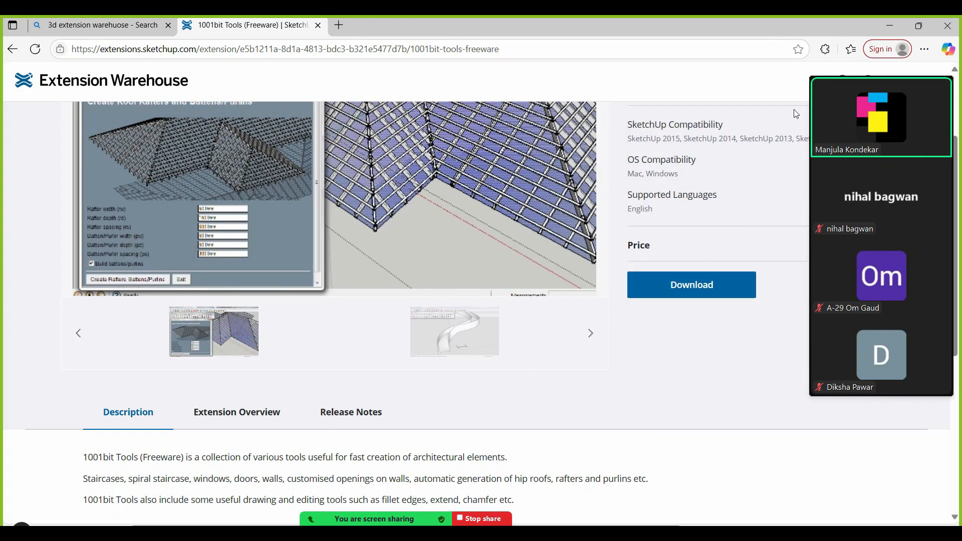
click(518, 534)
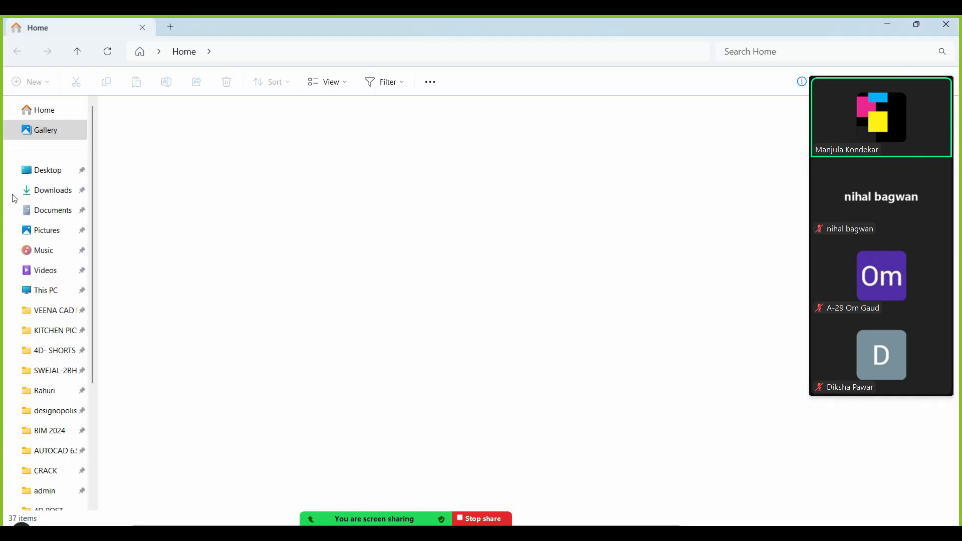
click(47, 190)
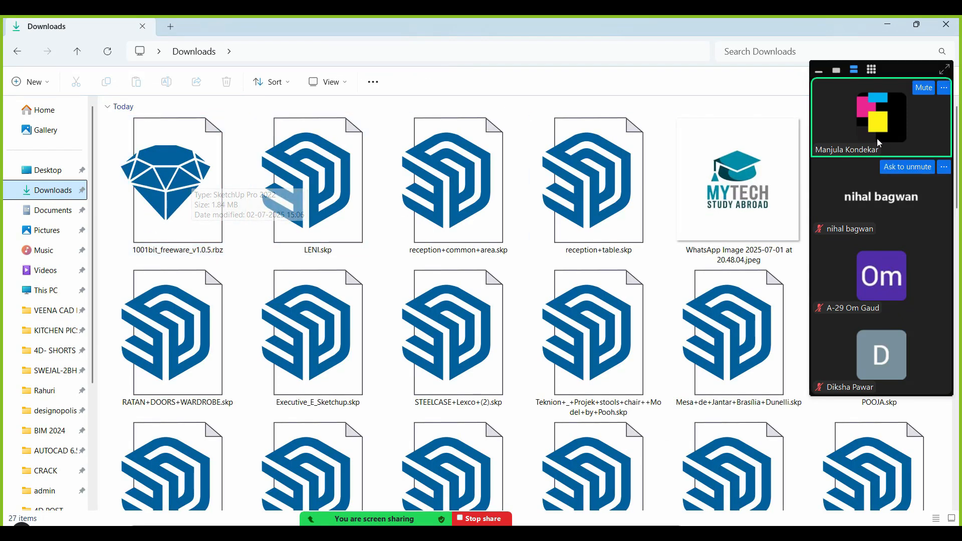
- Switch to SketchUp and check the Extension Warehouse, leaving it closed again
key(alt+Tab)
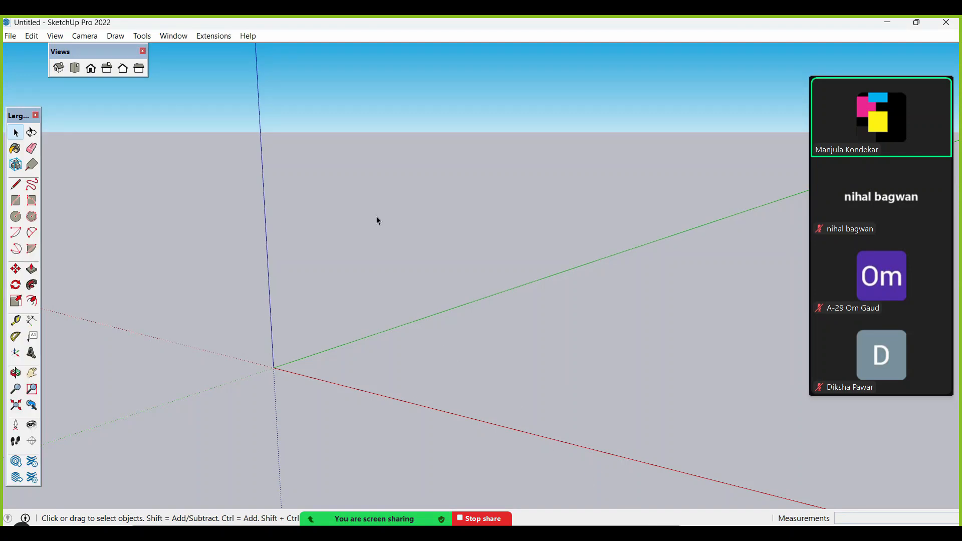
click(222, 35)
click(231, 52)
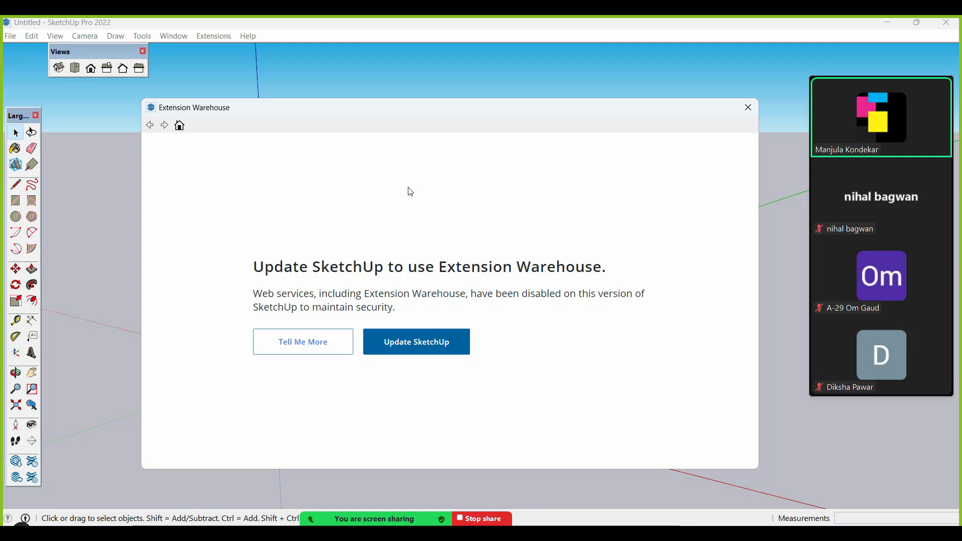
click(748, 107)
- Try to install 1001bit_freeware_v1.0.5.rbz from the Downloads folder through the Extension Manager
click(215, 36)
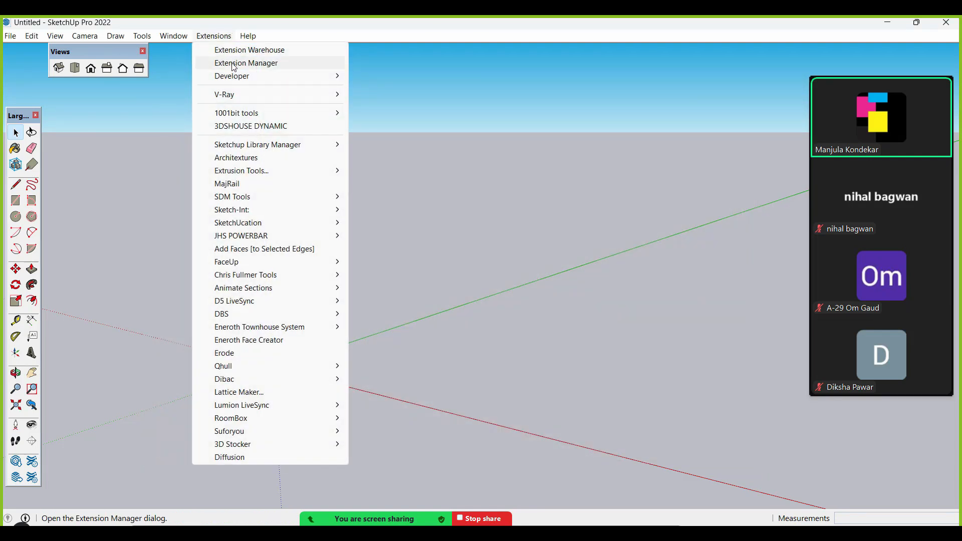
click(233, 64)
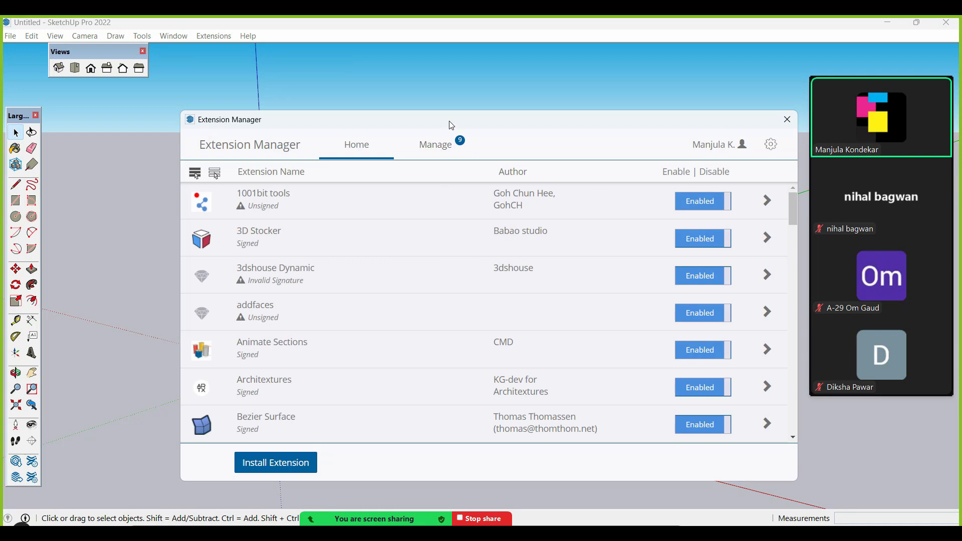
drag(450, 122, 403, 94)
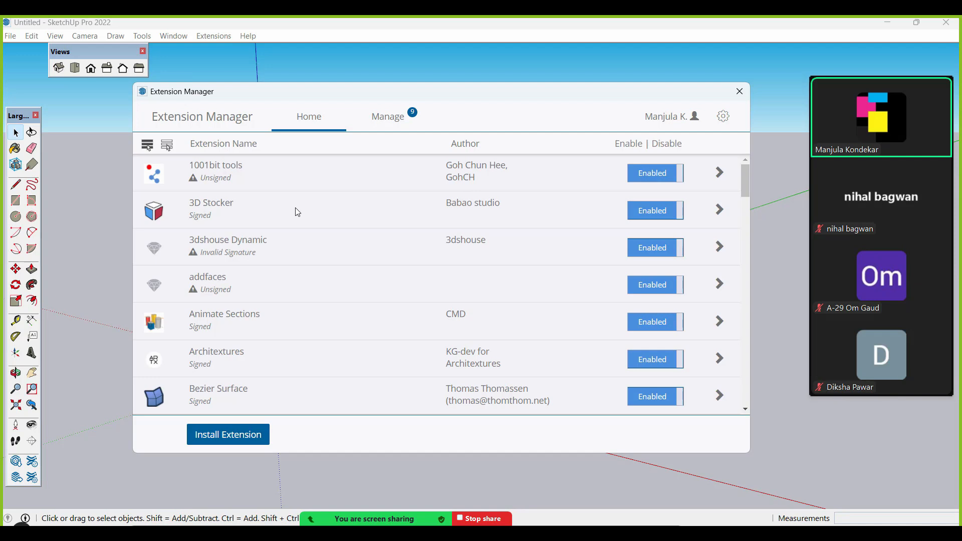
click(246, 441)
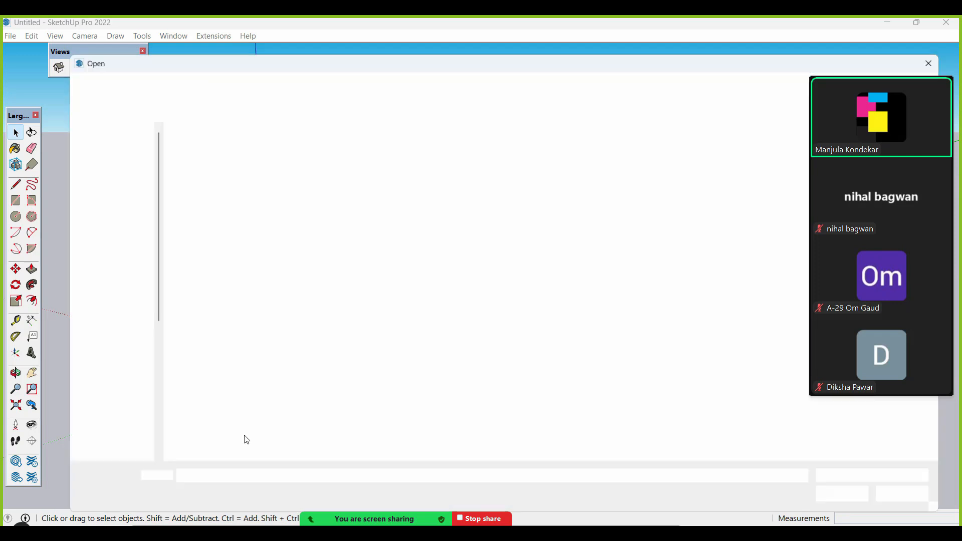
click(104, 210)
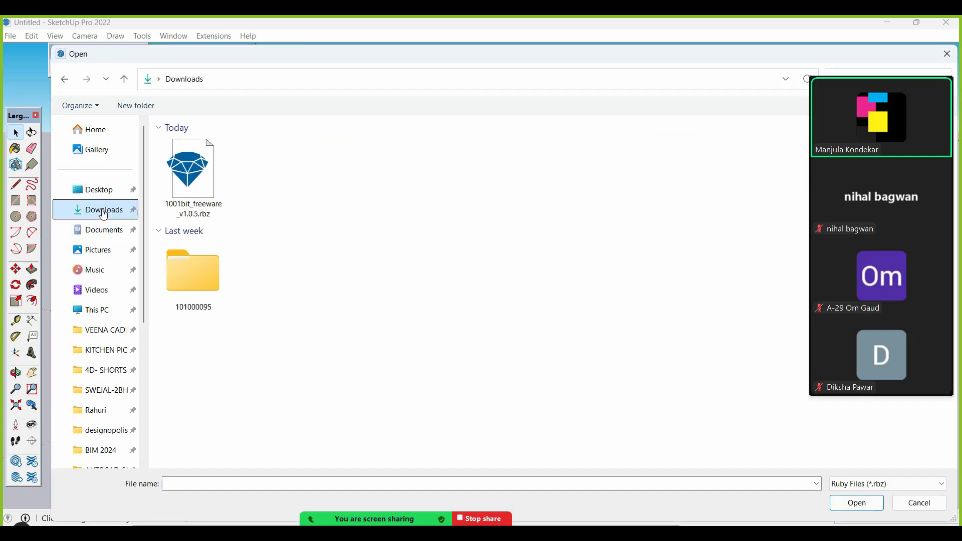
click(199, 199)
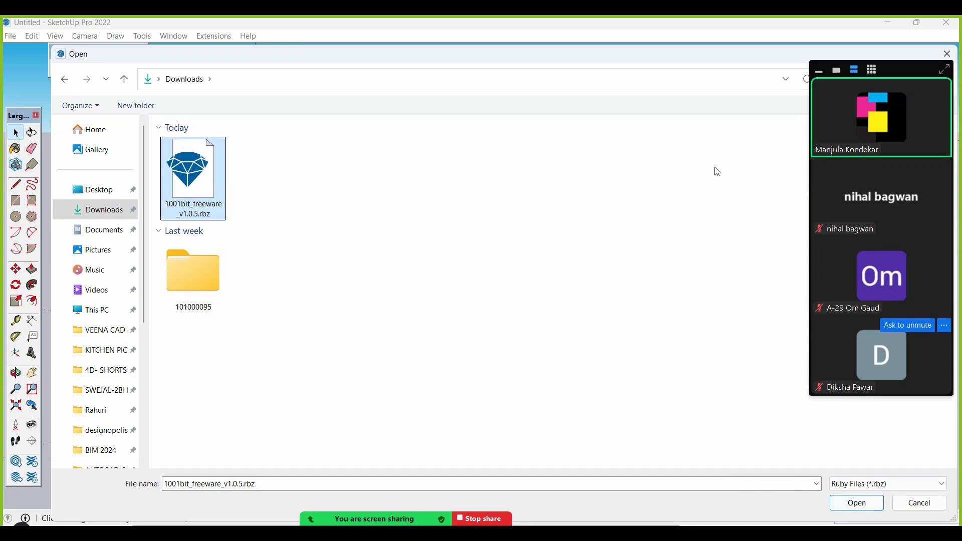
drag(725, 61, 417, 84)
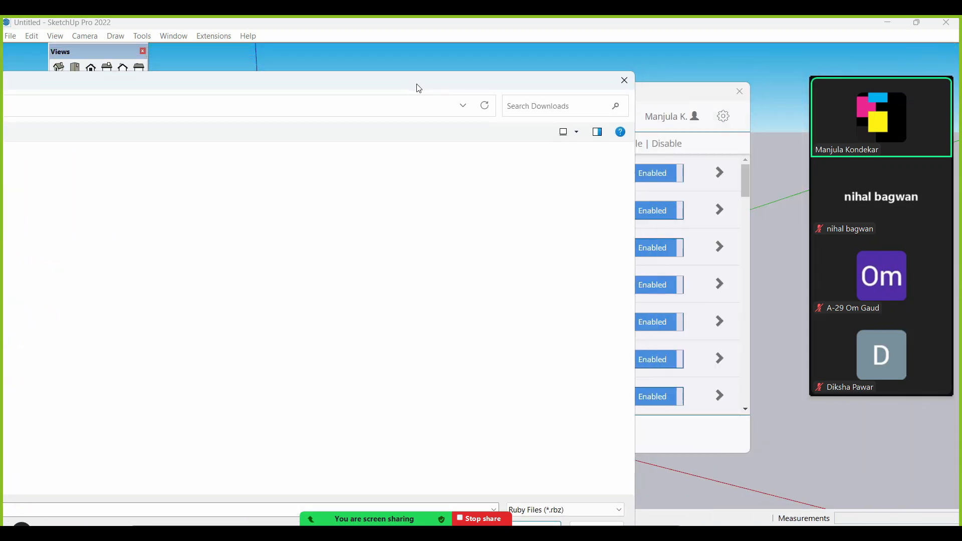
click(623, 81)
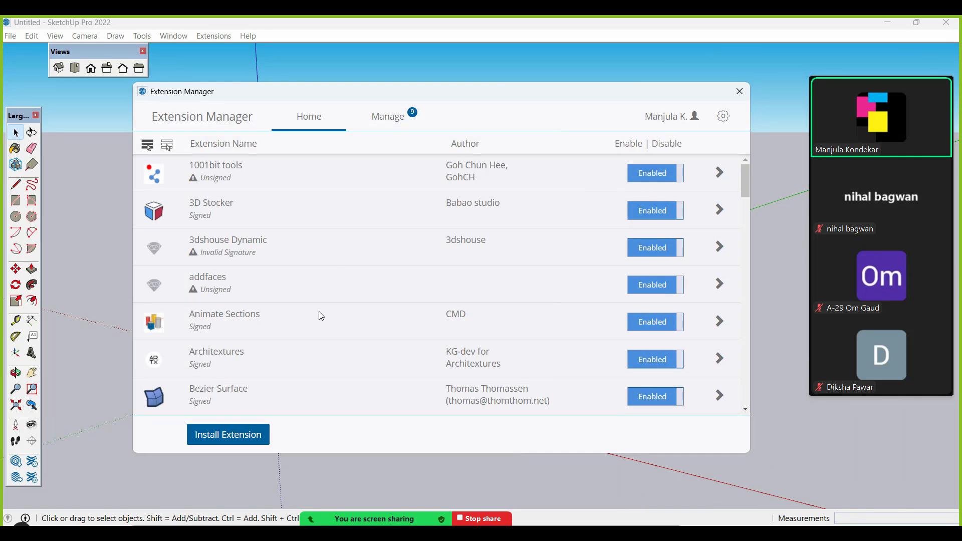
click(738, 91)
- Look over the command categories offered by the 1001bit tools extension
click(214, 37)
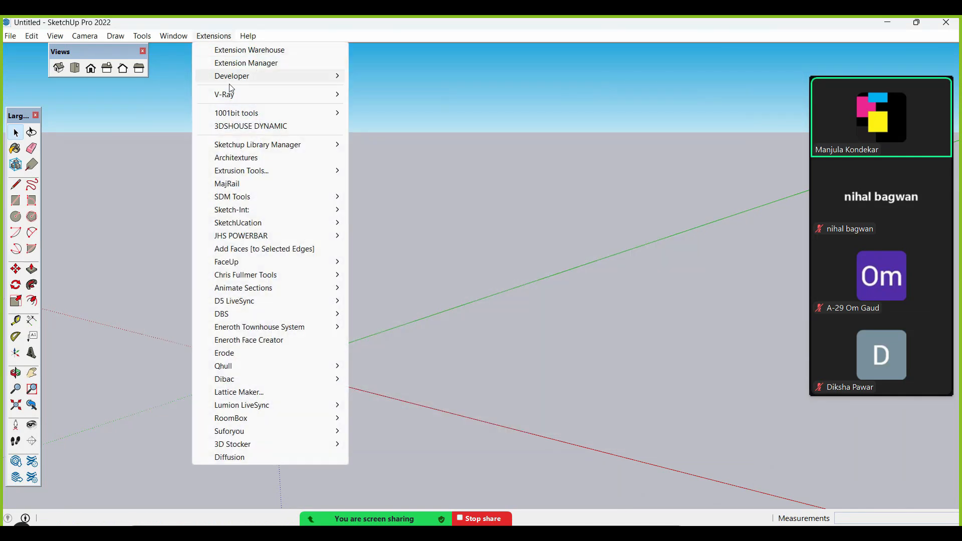
mouse_move(244, 117)
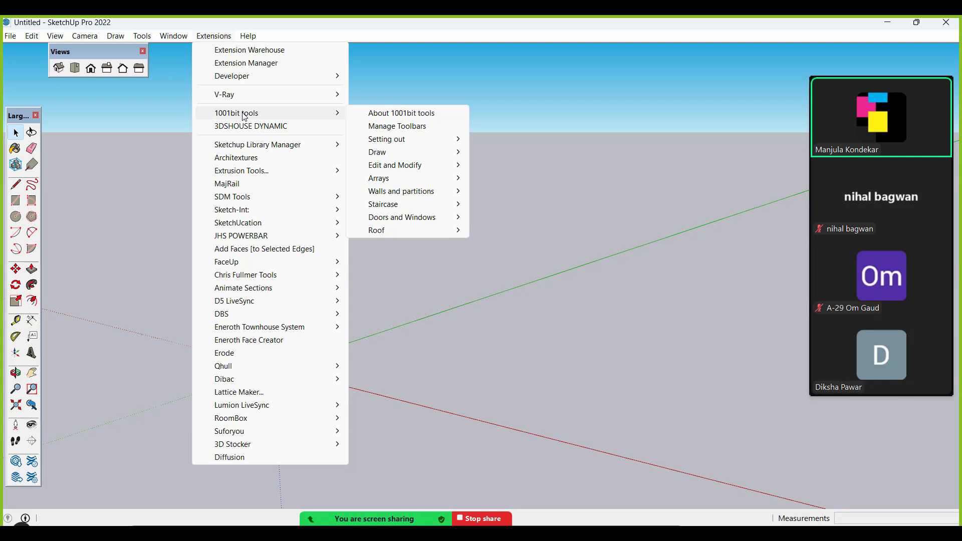
click(439, 91)
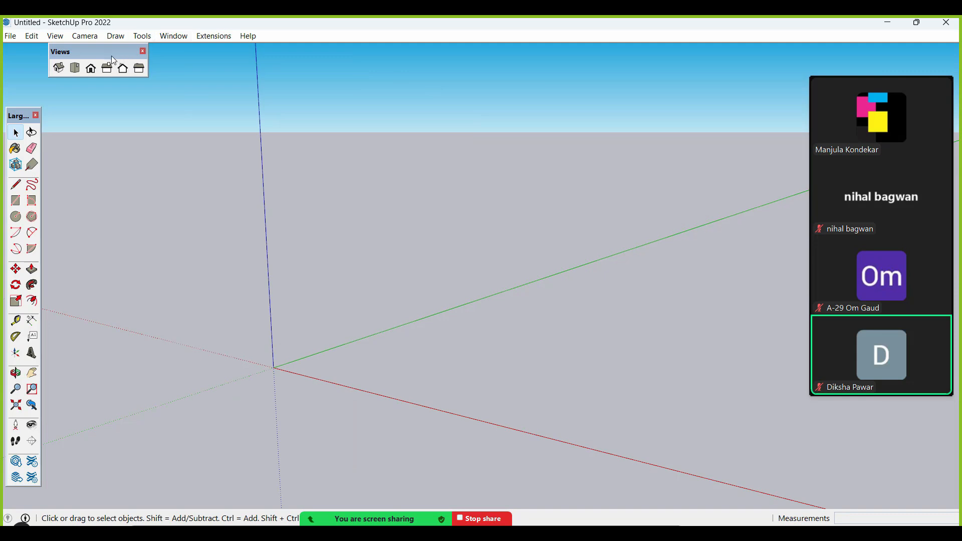
- Move the floating Views toolbar slightly lower in the drawing area
drag(113, 60, 99, 82)
click(216, 36)
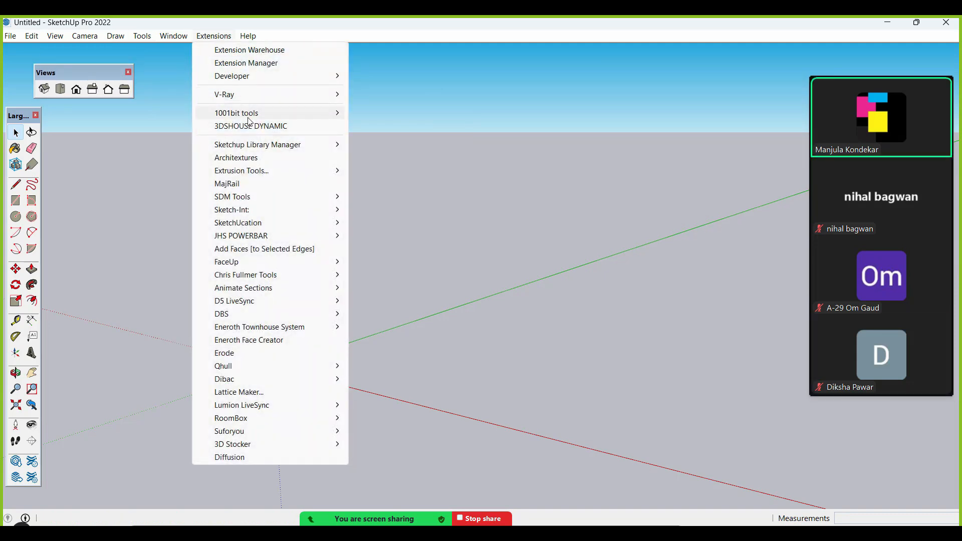
click(162, 134)
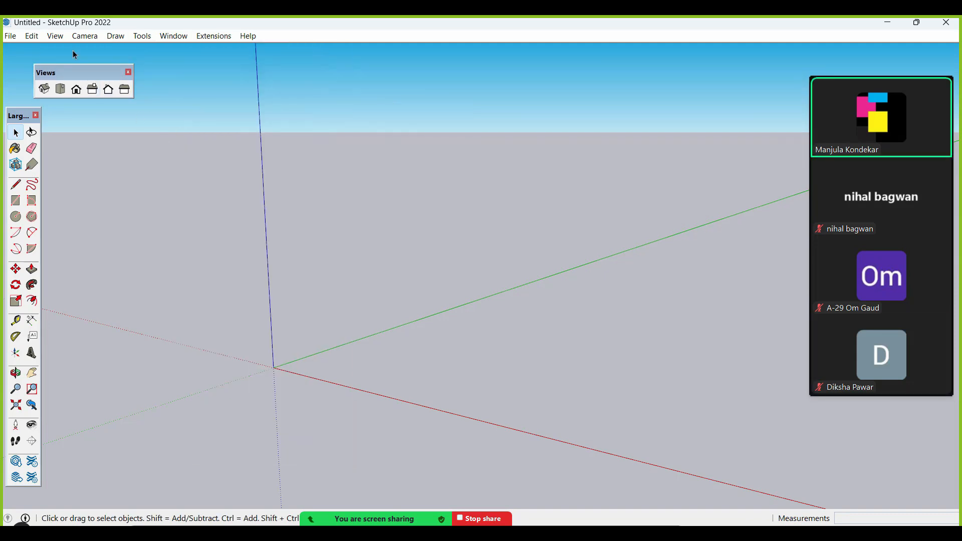
- Show the 1001bit - tools toolbar and undock it so that it floats over the drawing area
click(56, 35)
click(70, 48)
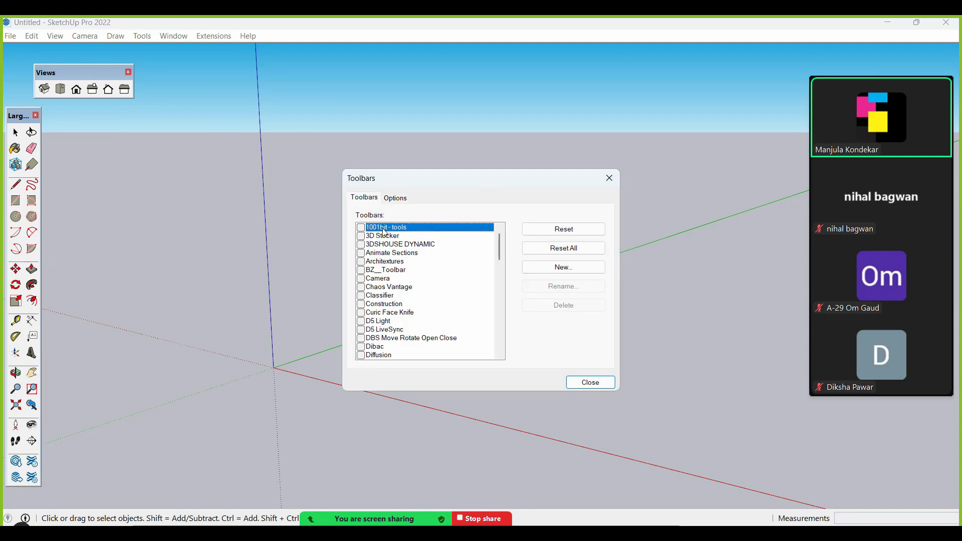
click(361, 229)
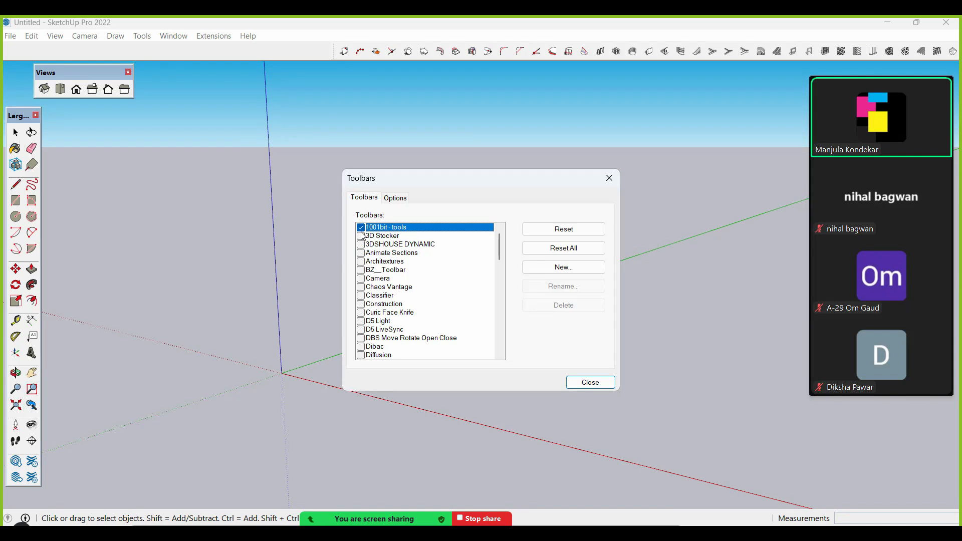
click(571, 384)
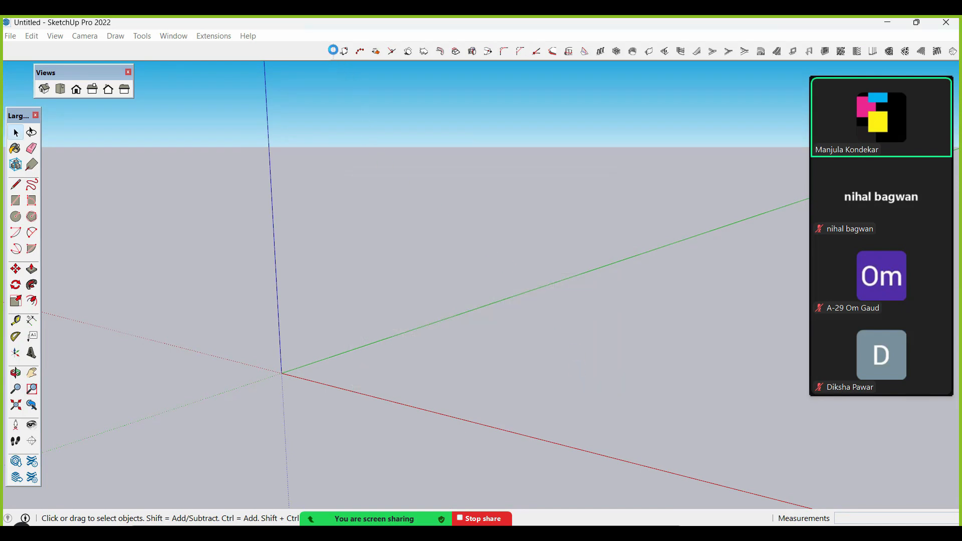
drag(332, 50, 77, 147)
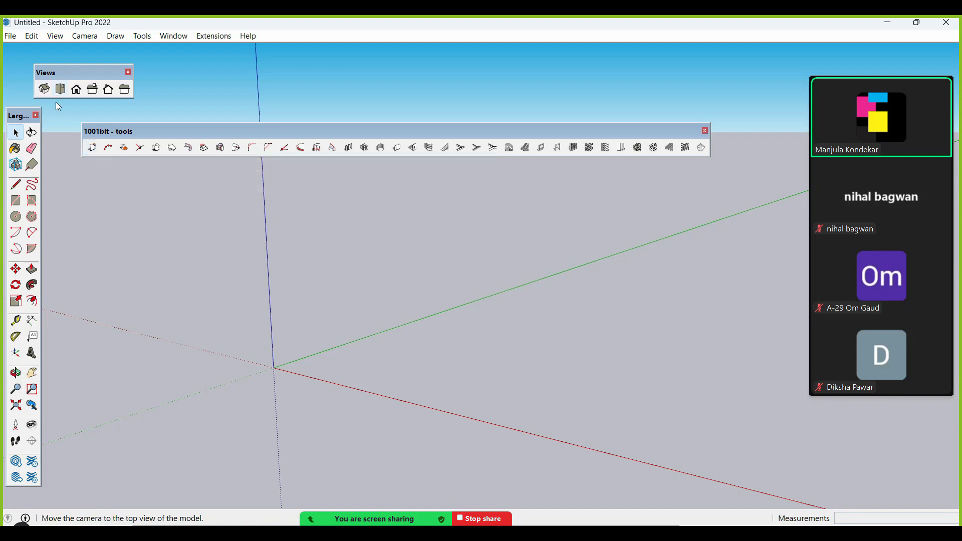
- Draw a rectangle on the ground plane with one corner at the origin, along the red and green axes
click(15, 200)
click(273, 367)
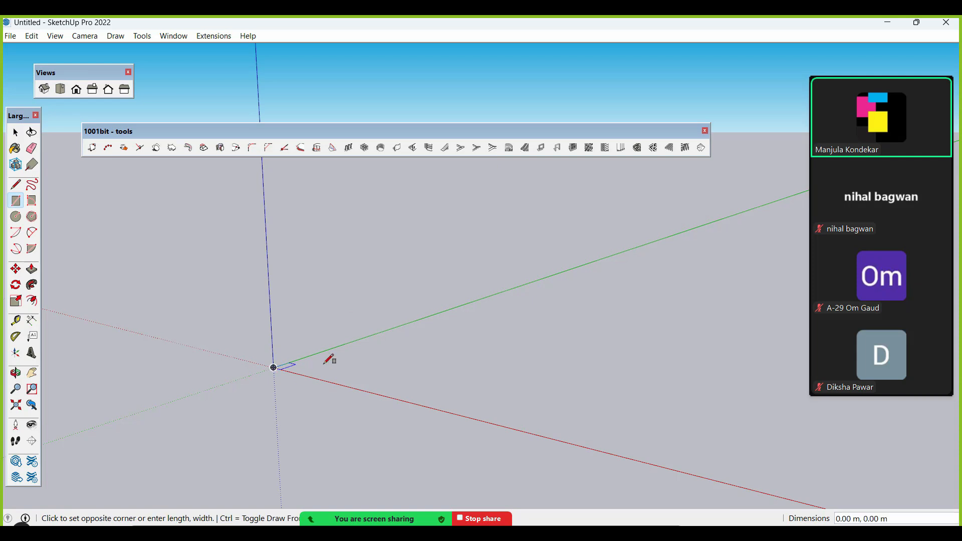
click(531, 353)
middle_drag(436, 305, 416, 364)
key(space)
scroll(476, 322, up, 3)
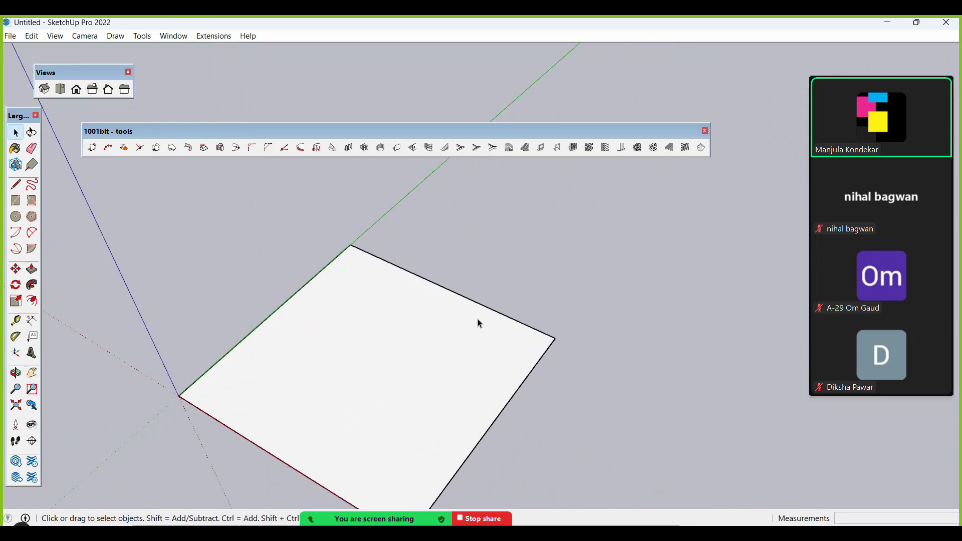
scroll(343, 217, down, 1)
scroll(335, 261, up, 2)
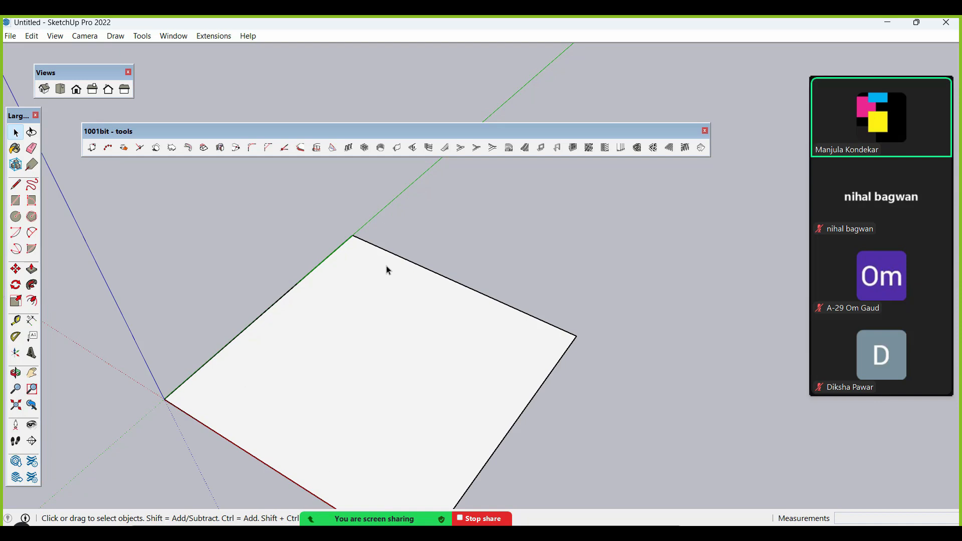
scroll(300, 234, down, 1)
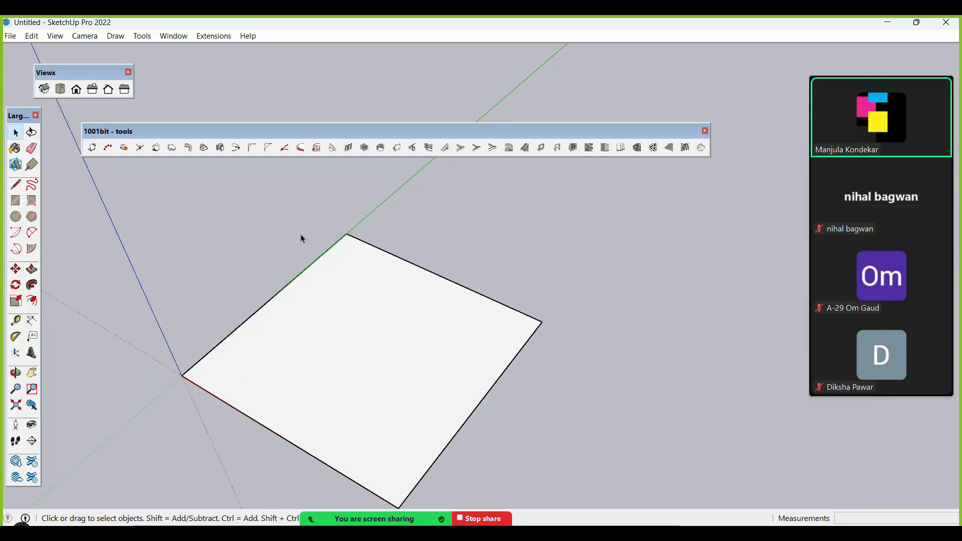
click(92, 148)
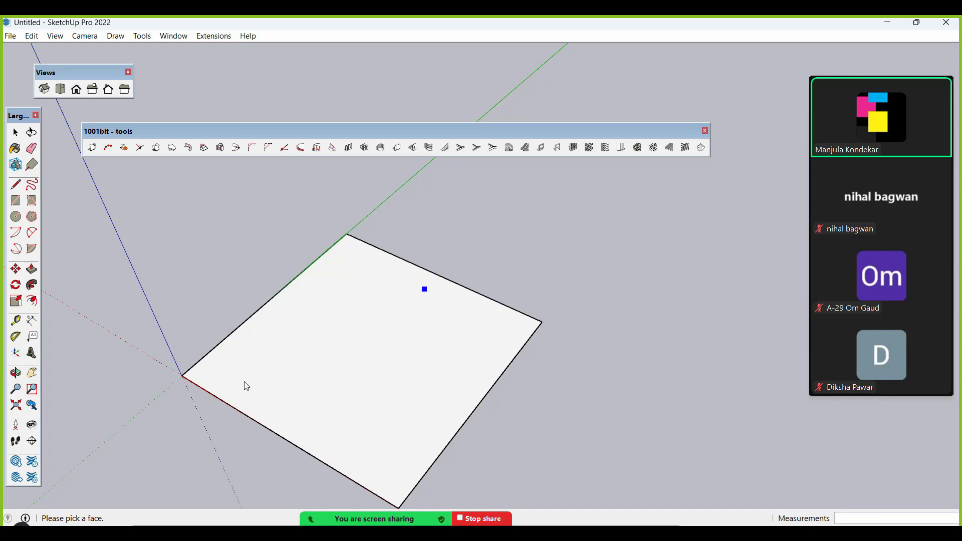
key(space)
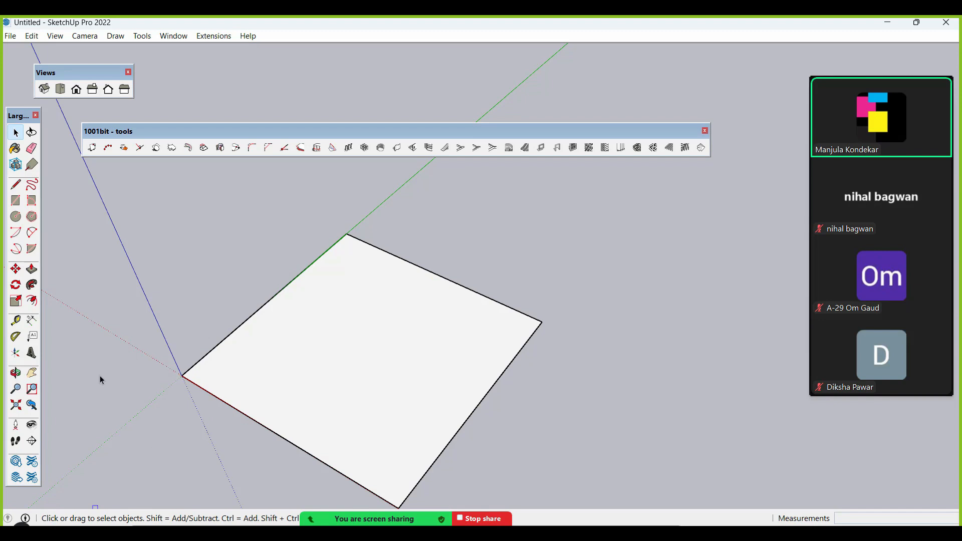
click(358, 350)
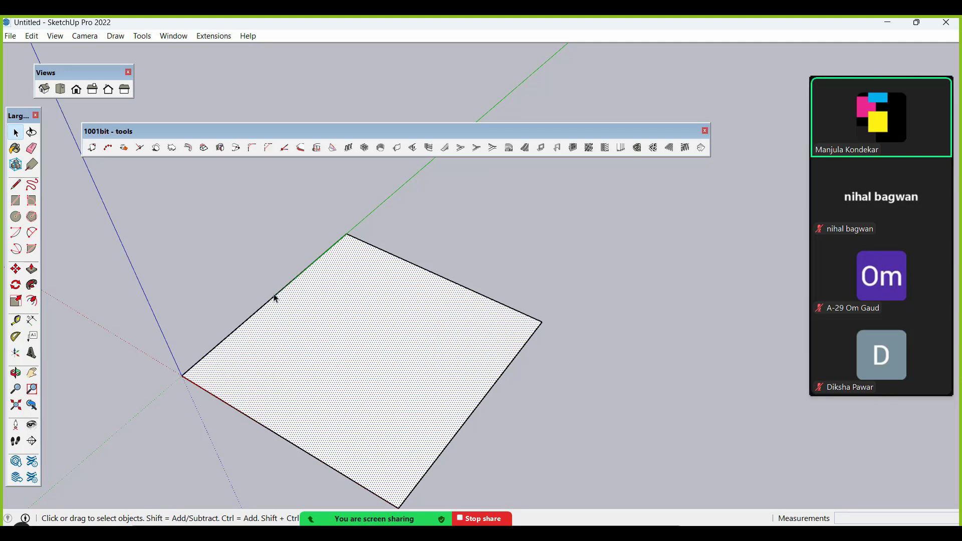
drag(272, 296, 338, 342)
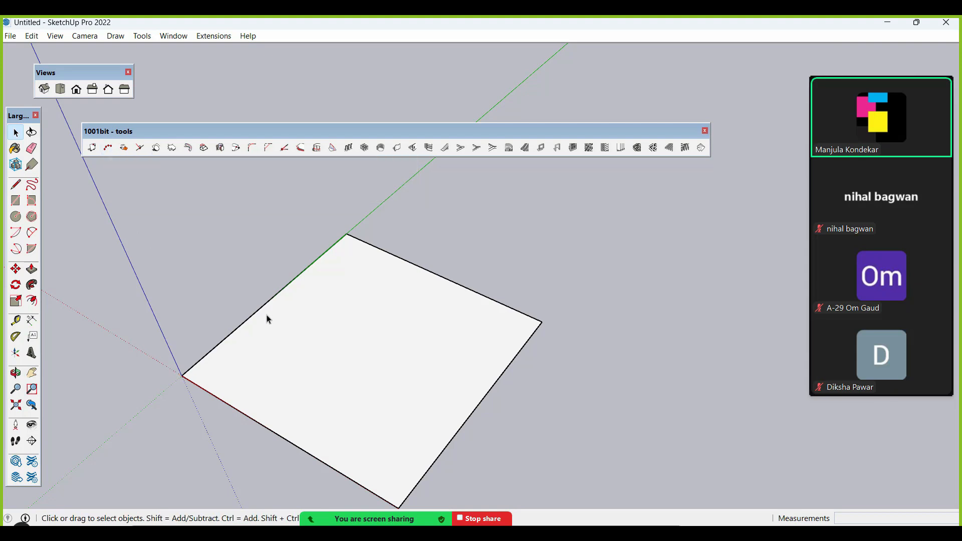
click(273, 298)
click(413, 264)
- Divide the rectangle's edge on the green axis at a fixed distance of 0.30 m, setting out from the middle point
click(285, 290)
click(108, 148)
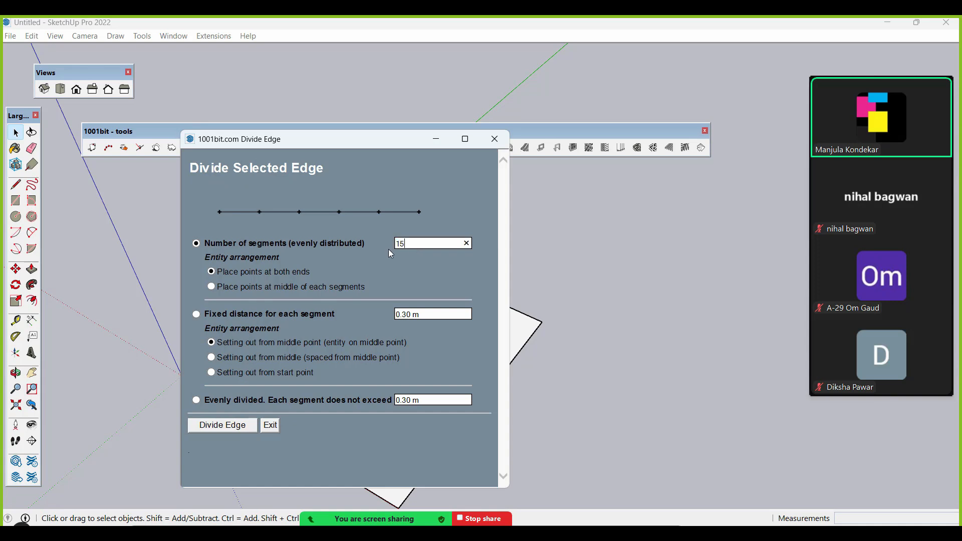
click(435, 314)
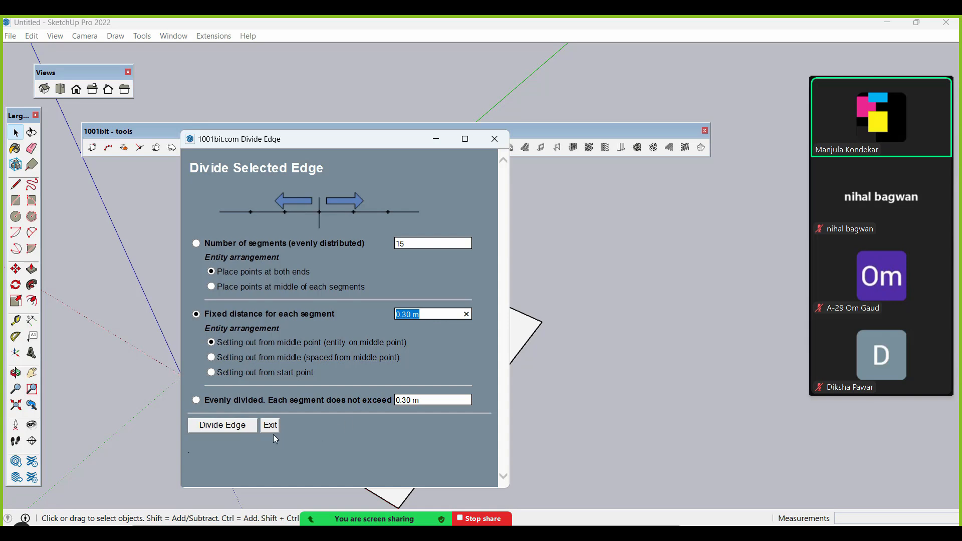
click(233, 426)
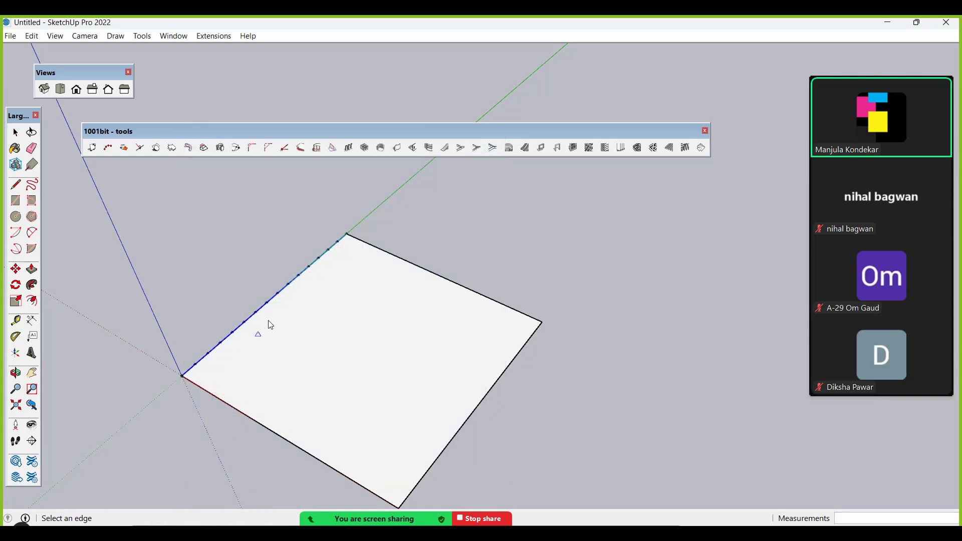
middle_drag(270, 325, 325, 266)
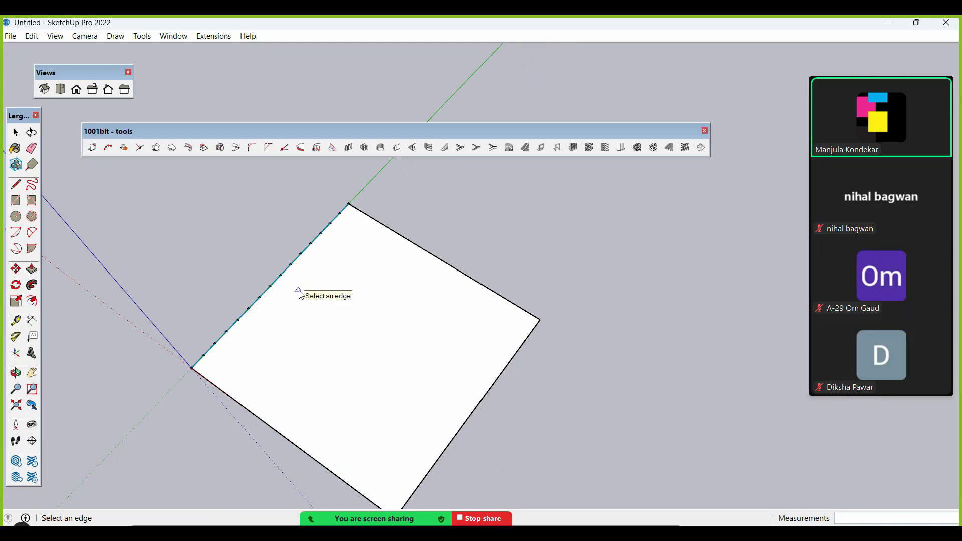
key(c)
scroll(275, 254, down, 1)
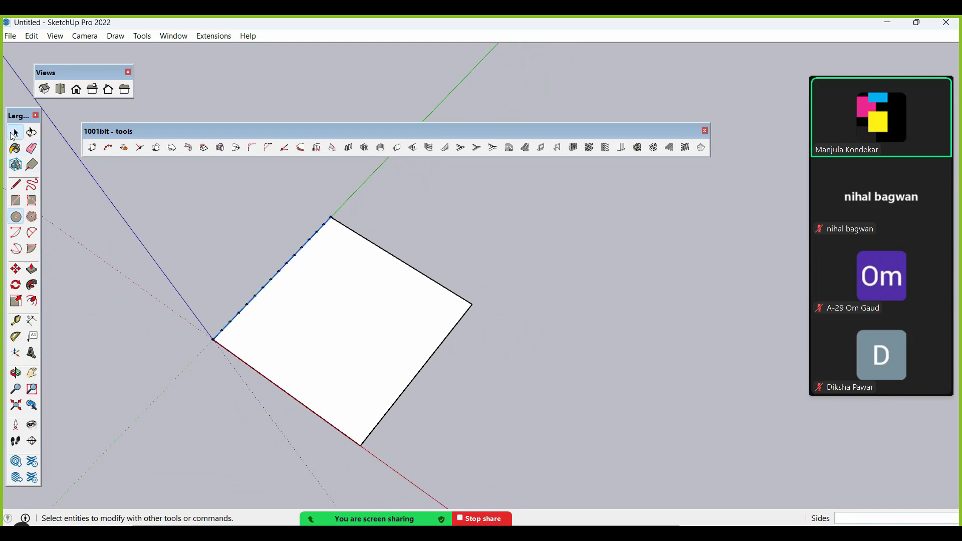
- Divide the rectangle's edge opposite the already divided one into 15 evenly distributed segments, placing points at both ends
click(15, 132)
click(407, 386)
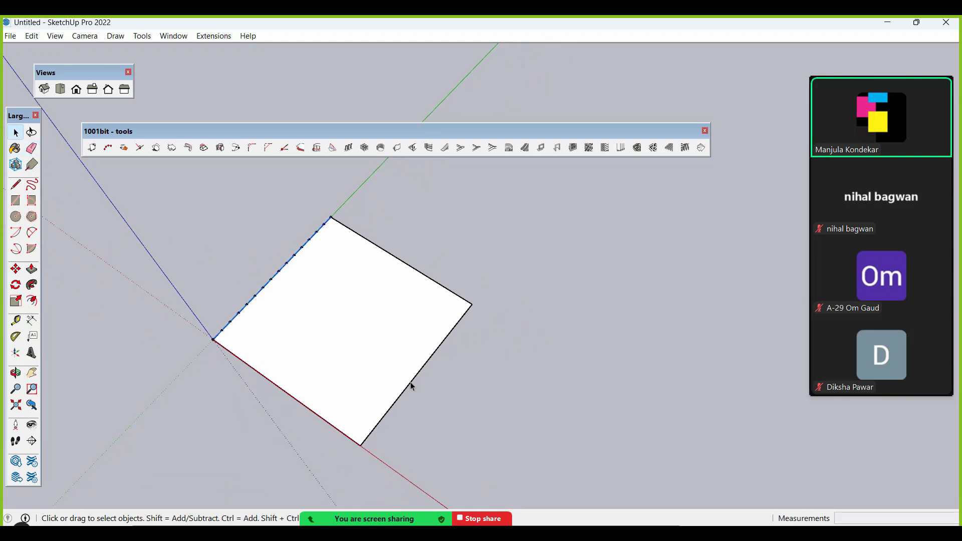
click(108, 148)
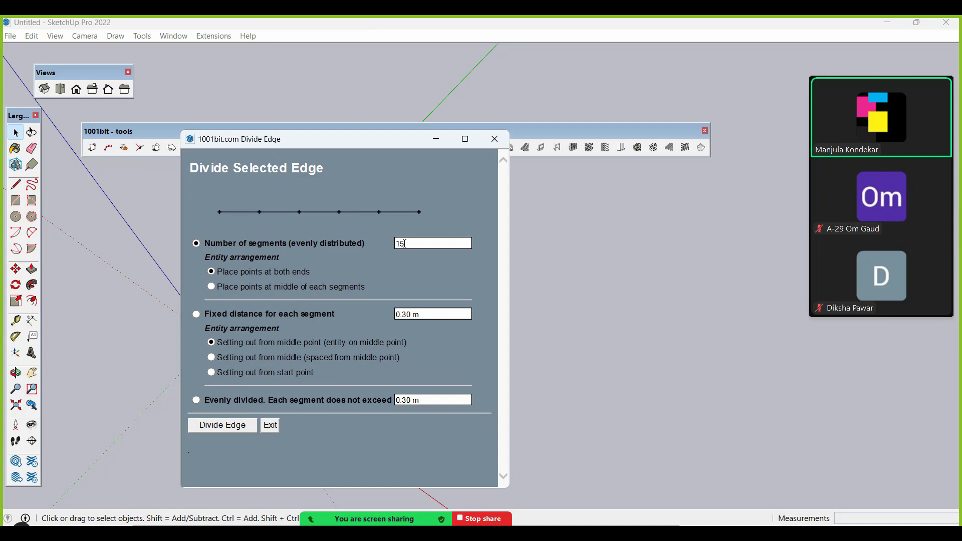
click(229, 425)
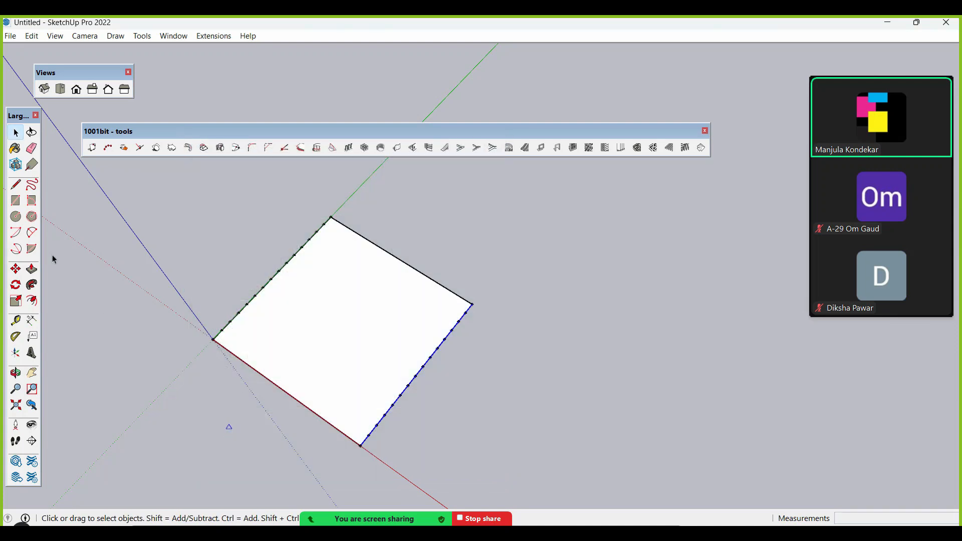
scroll(226, 258, up, 2)
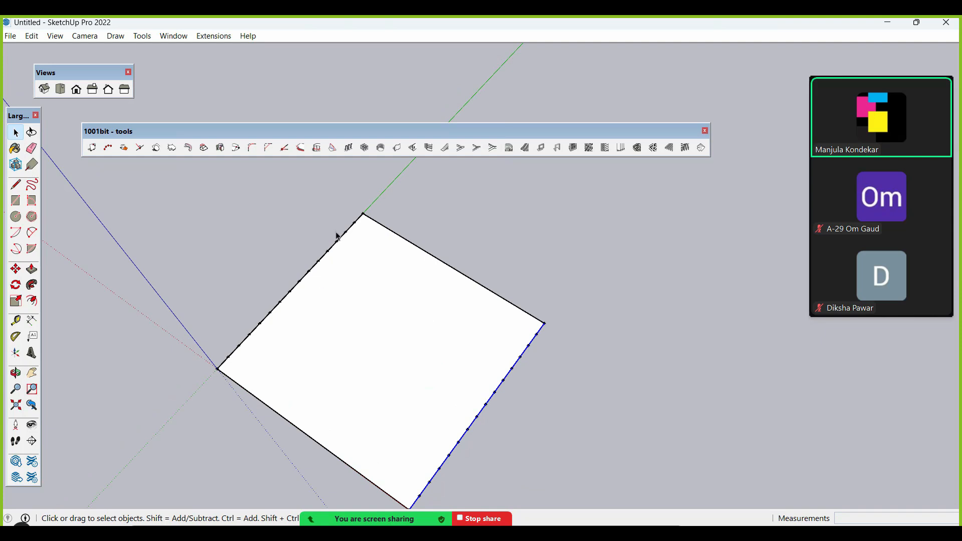
scroll(336, 236, down, 2)
scroll(450, 322, up, 3)
scroll(302, 219, down, 3)
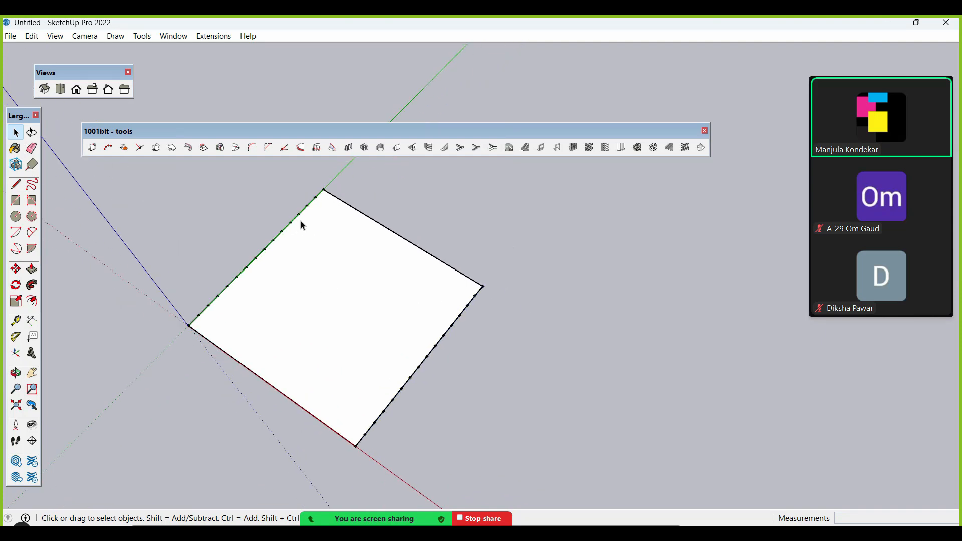
- Draw straight lines across the rectangle joining each pair of matching division points on the two divided edges
click(16, 185)
scroll(285, 365, up, 2)
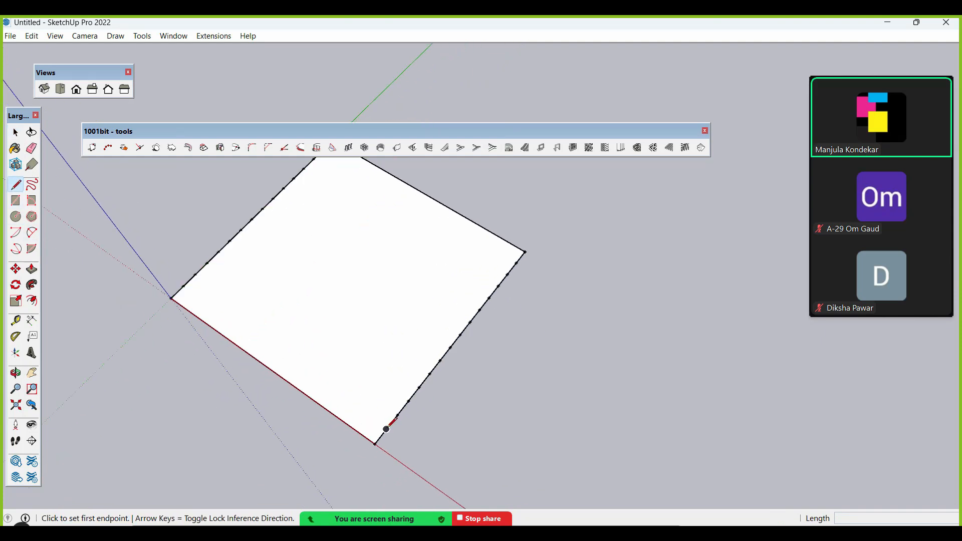
click(386, 428)
click(183, 287)
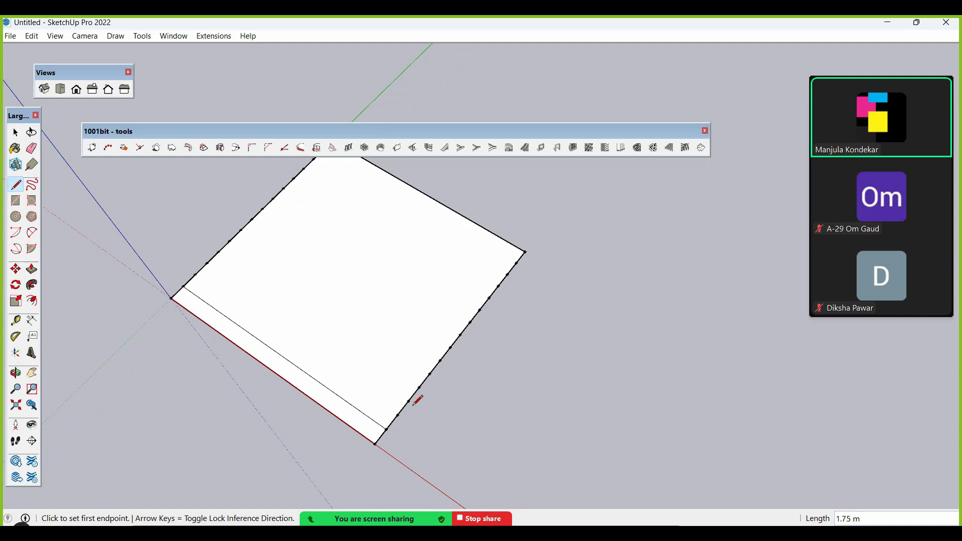
click(398, 414)
click(196, 274)
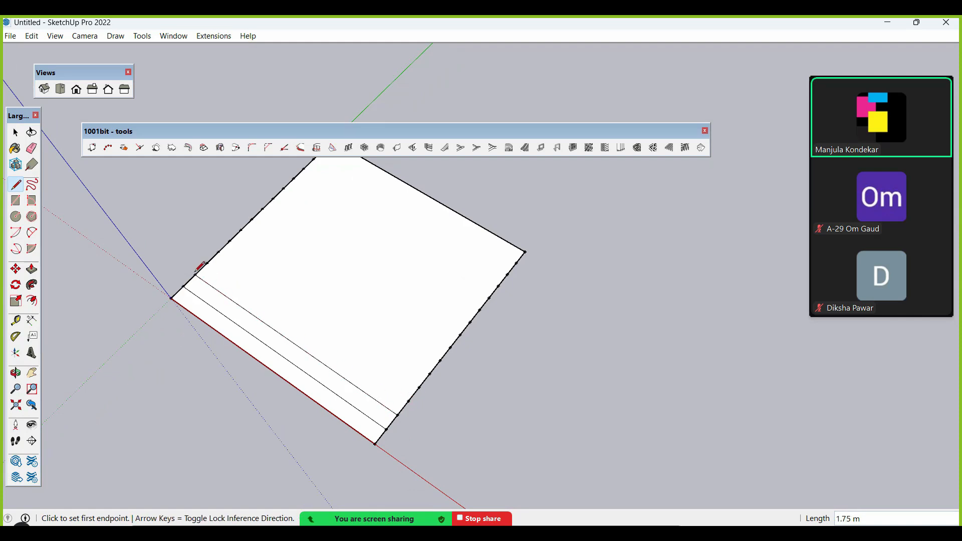
click(410, 399)
click(207, 263)
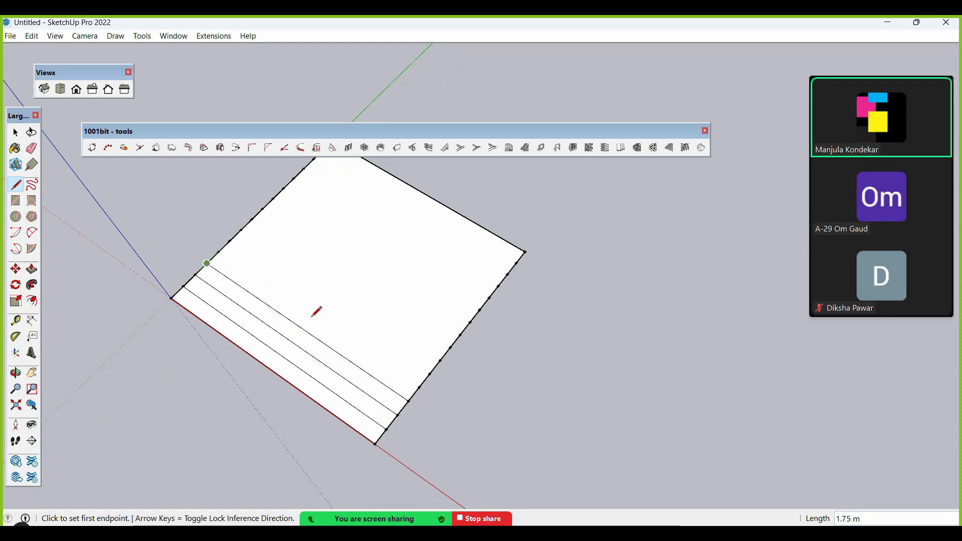
click(419, 387)
click(218, 253)
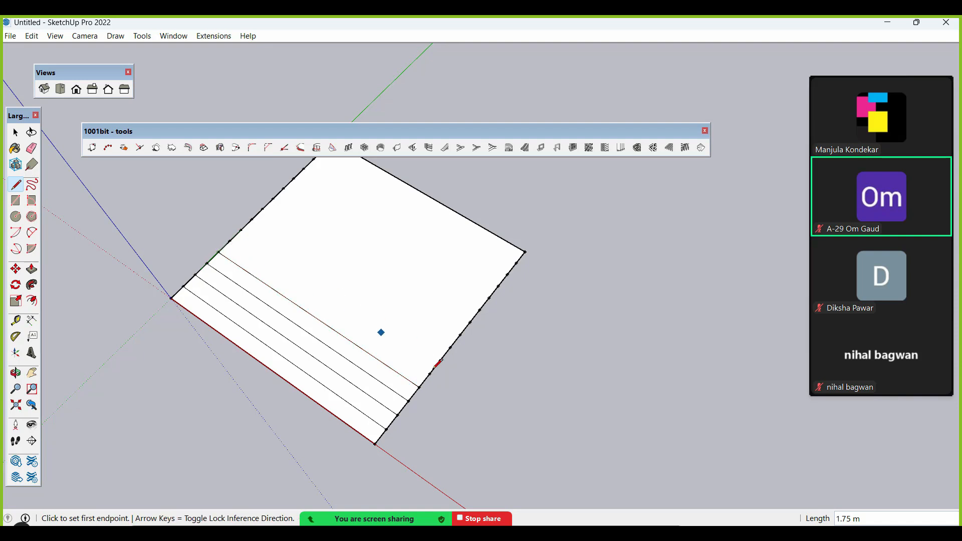
click(429, 374)
click(230, 242)
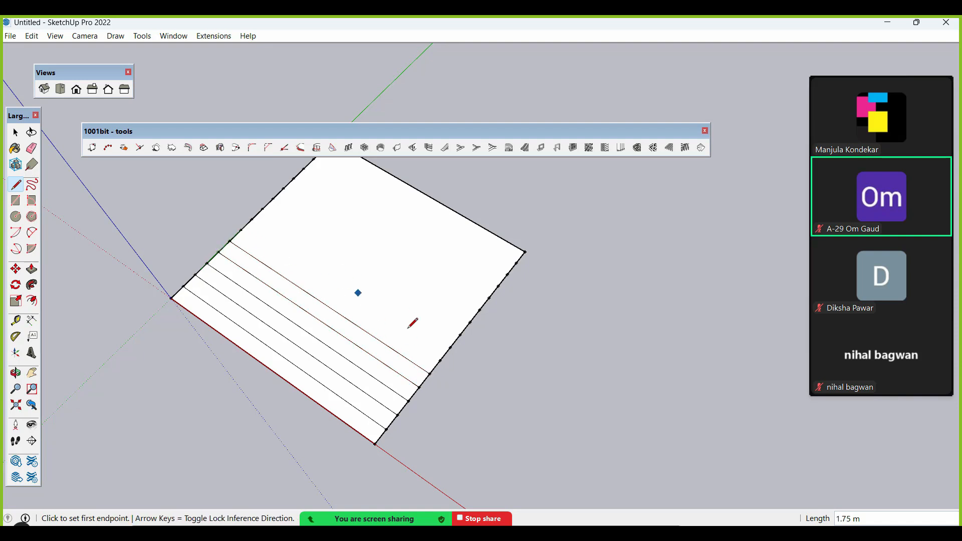
click(440, 361)
click(241, 230)
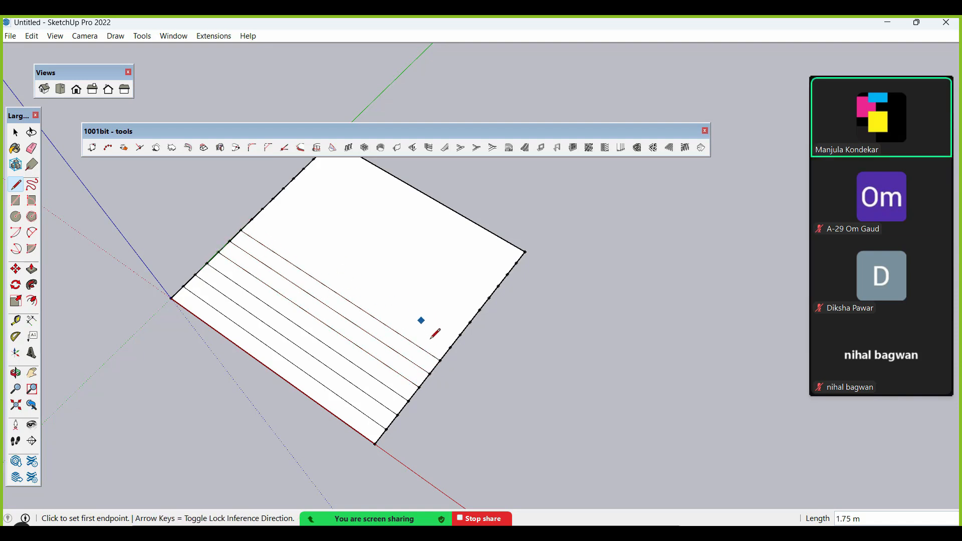
click(450, 347)
click(252, 219)
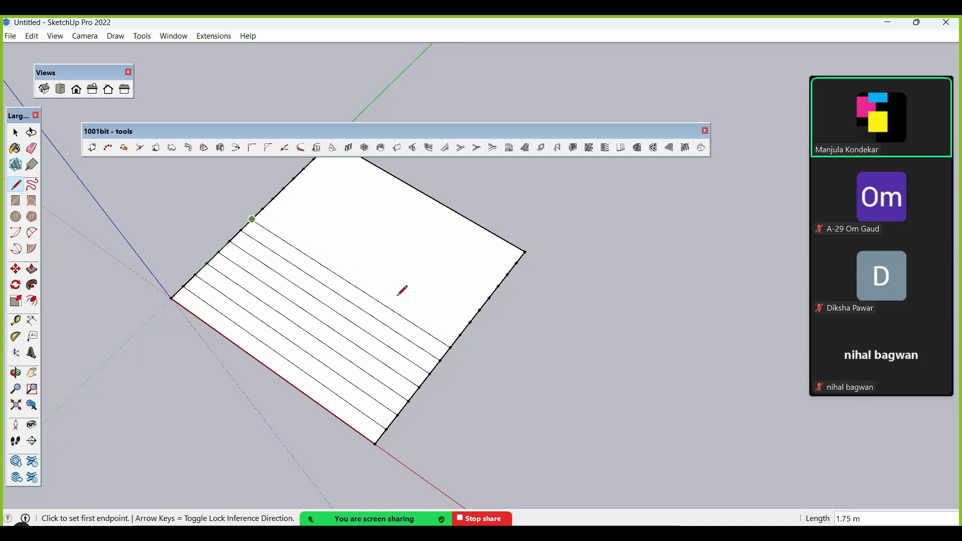
click(460, 334)
click(263, 208)
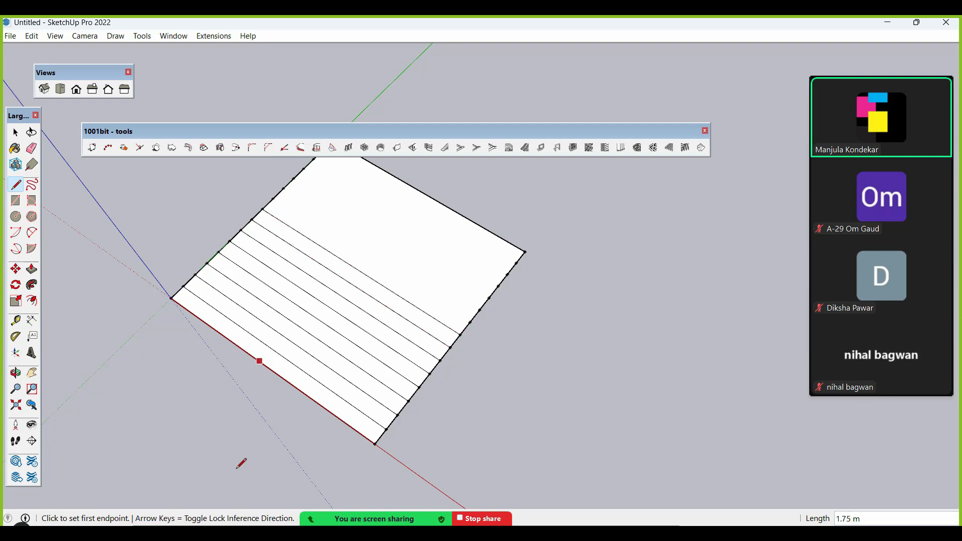
scroll(243, 461, down, 2)
scroll(390, 369, up, 1)
click(417, 359)
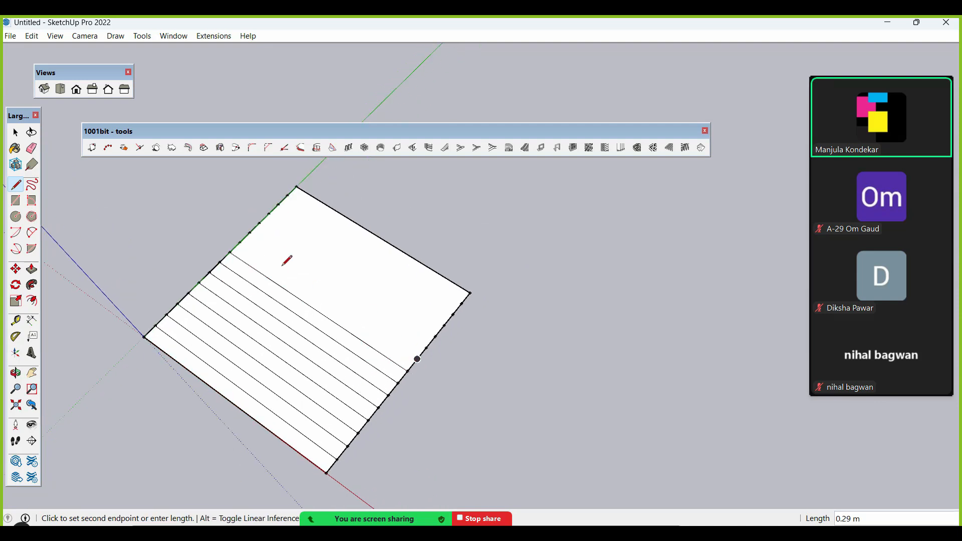
click(240, 242)
click(426, 348)
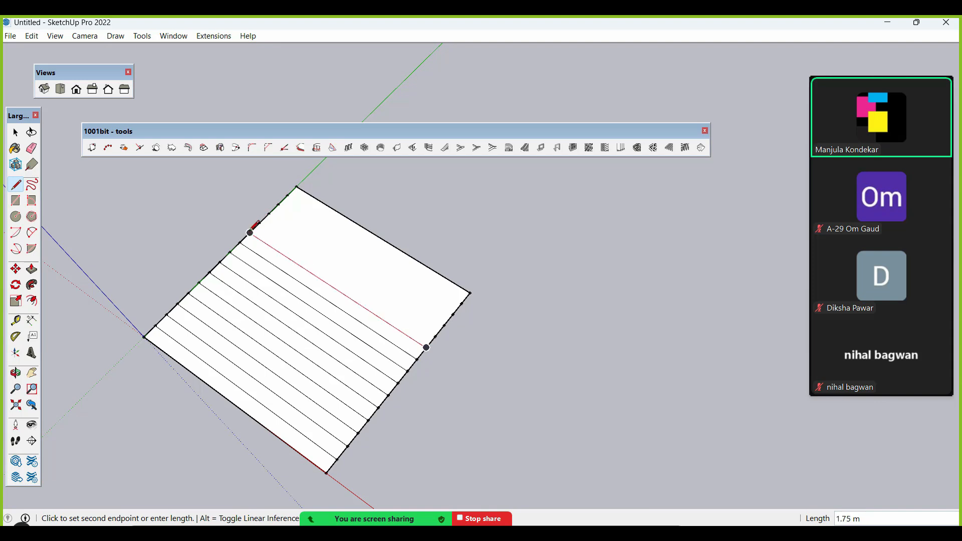
click(250, 232)
click(435, 335)
click(259, 222)
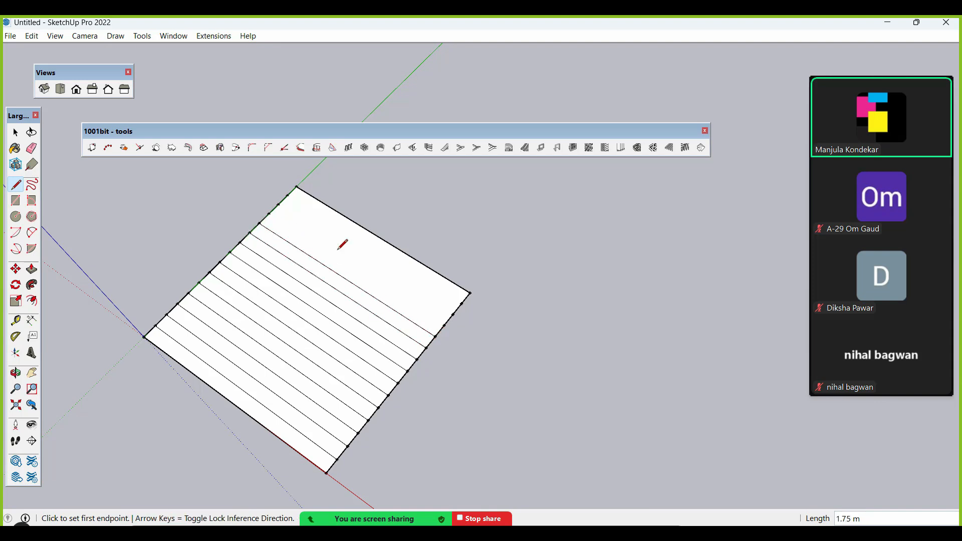
click(444, 325)
click(270, 214)
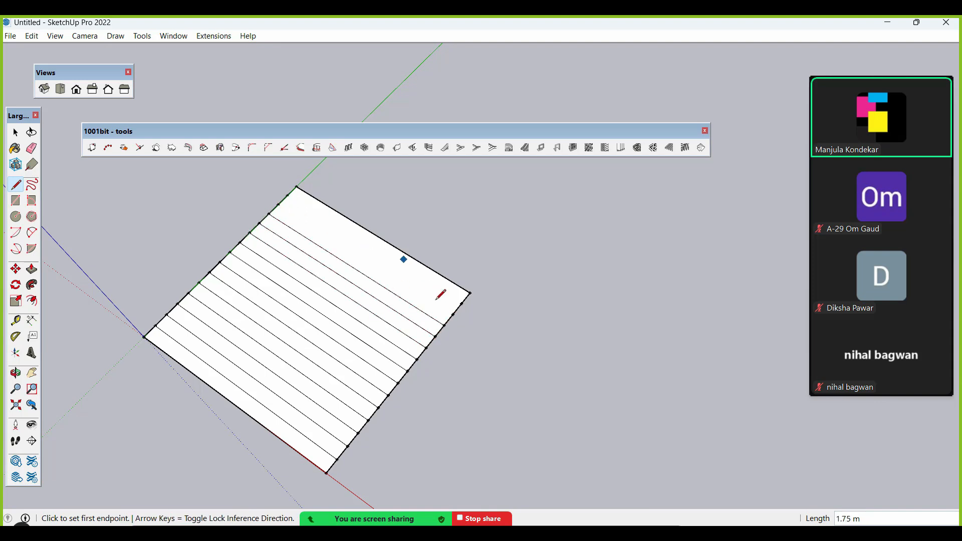
click(452, 314)
click(278, 204)
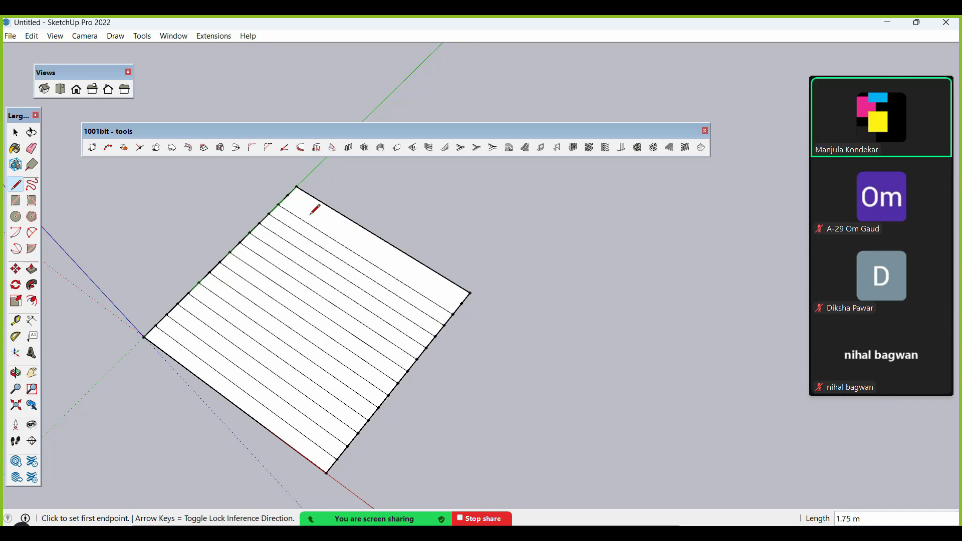
click(462, 303)
click(288, 195)
key(space)
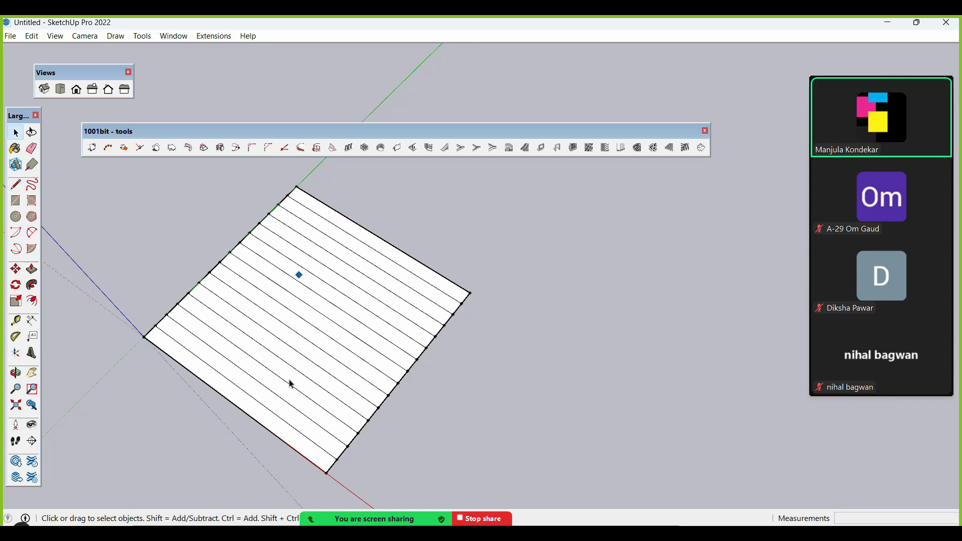
- Push/Pull the first strip, along the red axis, upward by about 0.05 m
mouse_move(290, 383)
middle_down()
mouse_move(299, 429)
mouse_move(335, 393)
mouse_move(339, 361)
mouse_move(320, 435)
middle_up()
scroll(319, 432, up, 3)
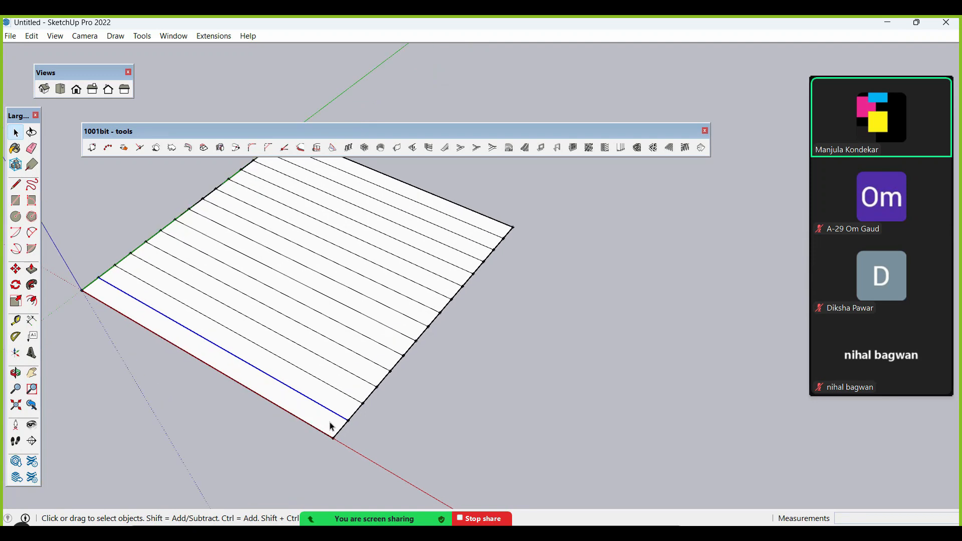
key(p)
click(331, 434)
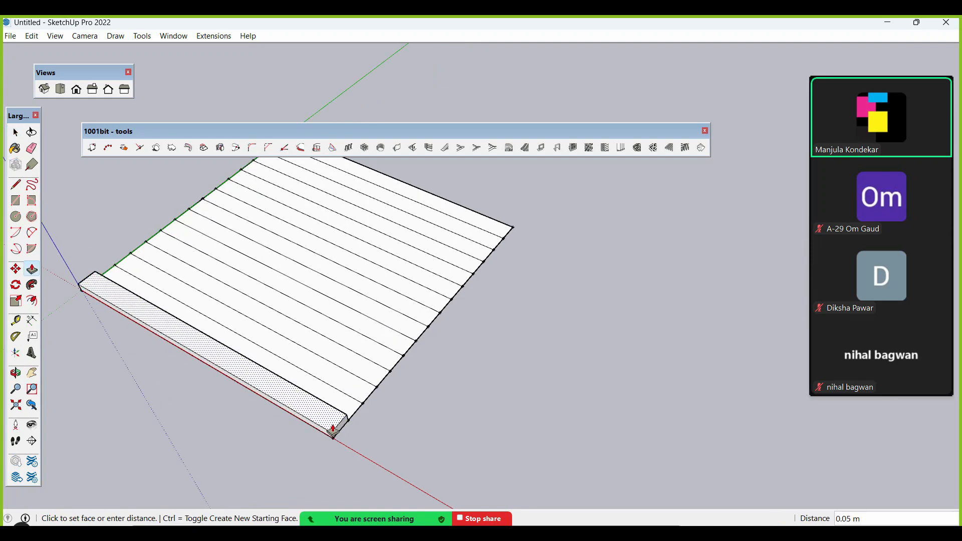
click(334, 428)
- Raise every second remaining strip across the rectangle by the same Push/Pull distance as the first strip
scroll(346, 408, up, 2)
click(364, 400)
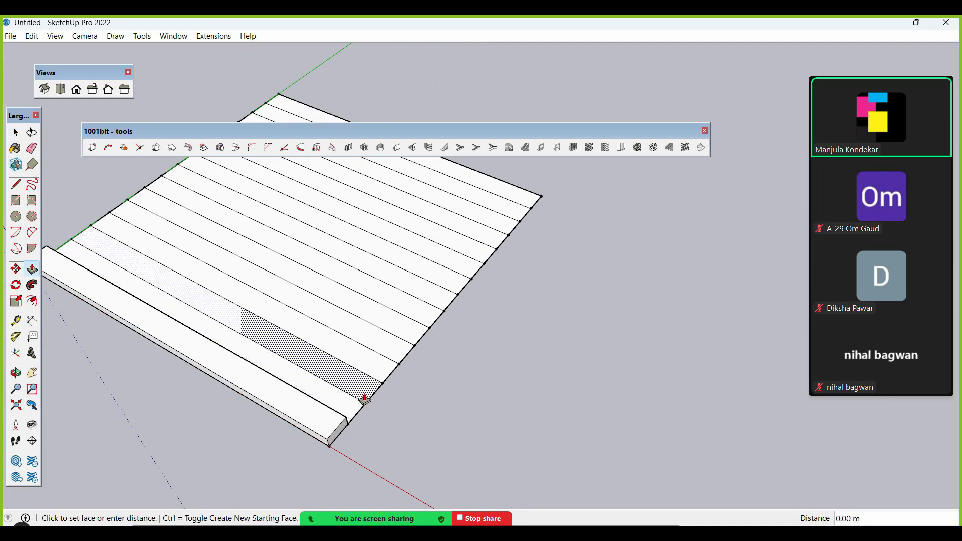
double_click(369, 393)
double_click(401, 350)
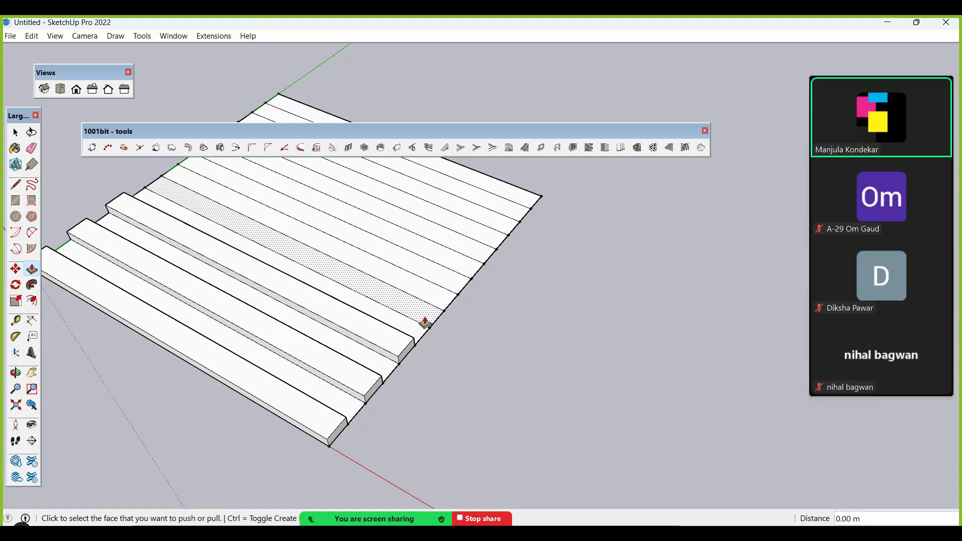
double_click(437, 296)
double_click(452, 266)
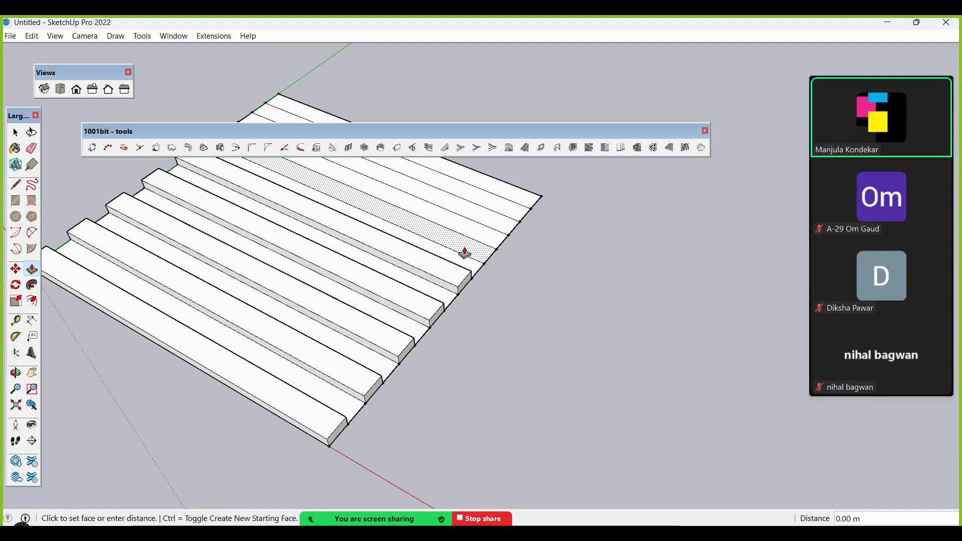
double_click(464, 252)
double_click(498, 227)
double_click(521, 204)
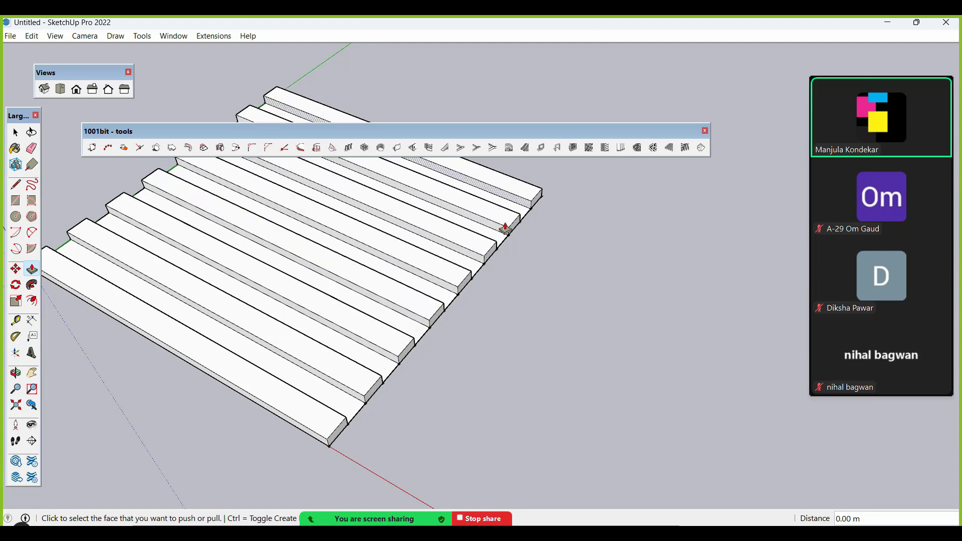
scroll(323, 407, down, 3)
key(space)
- Select the whole ribbed slab and make it a component with the definition name "wall panel"
scroll(326, 404, down, 2)
key(ctrl+a)
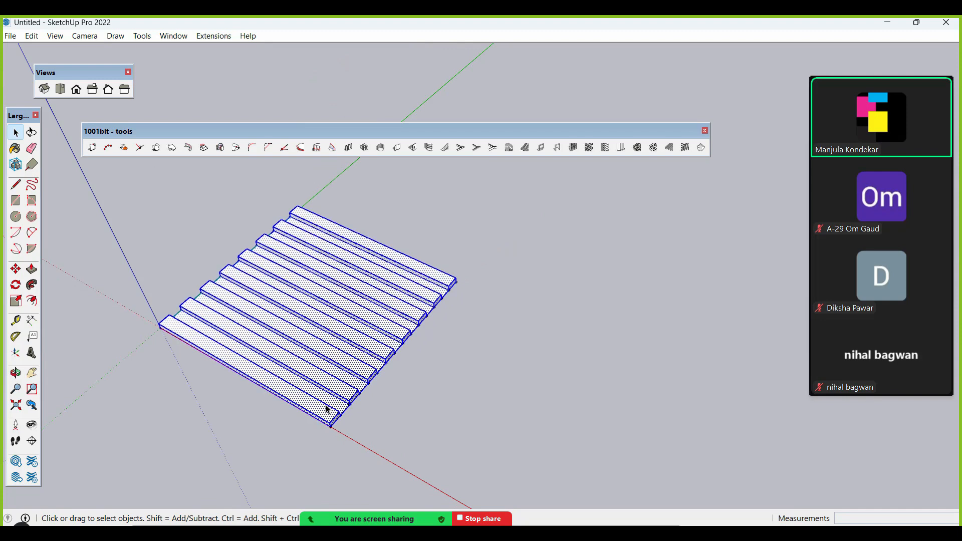
right_click(310, 319)
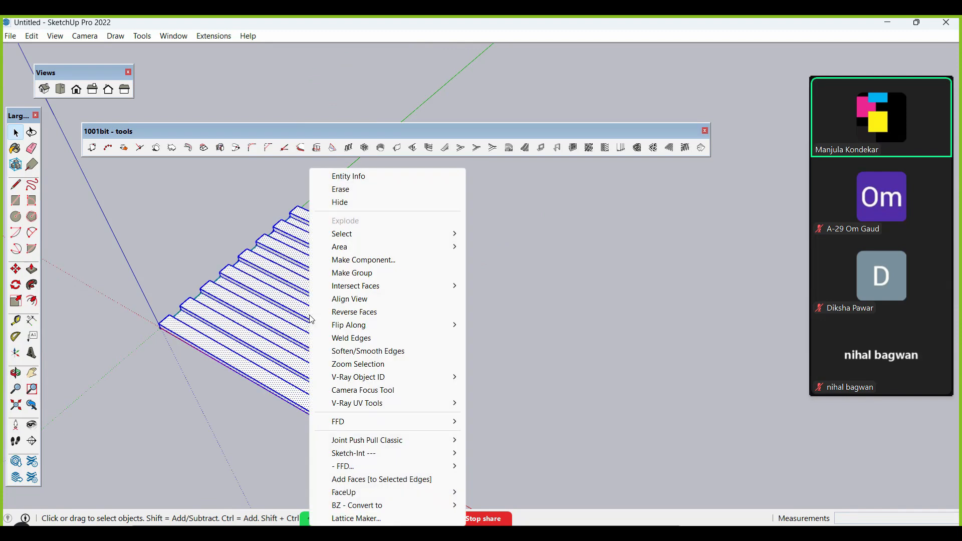
click(363, 260)
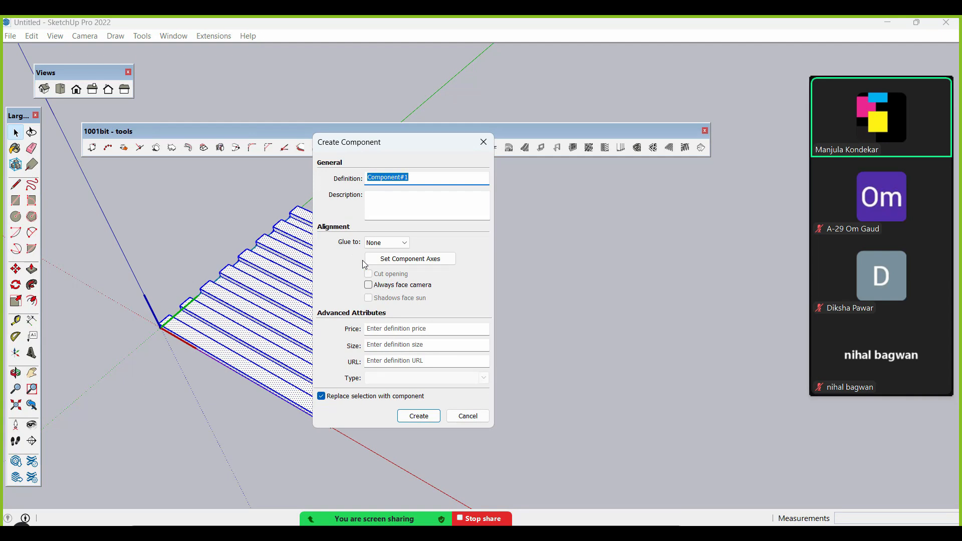
text(wall panel)
click(418, 415)
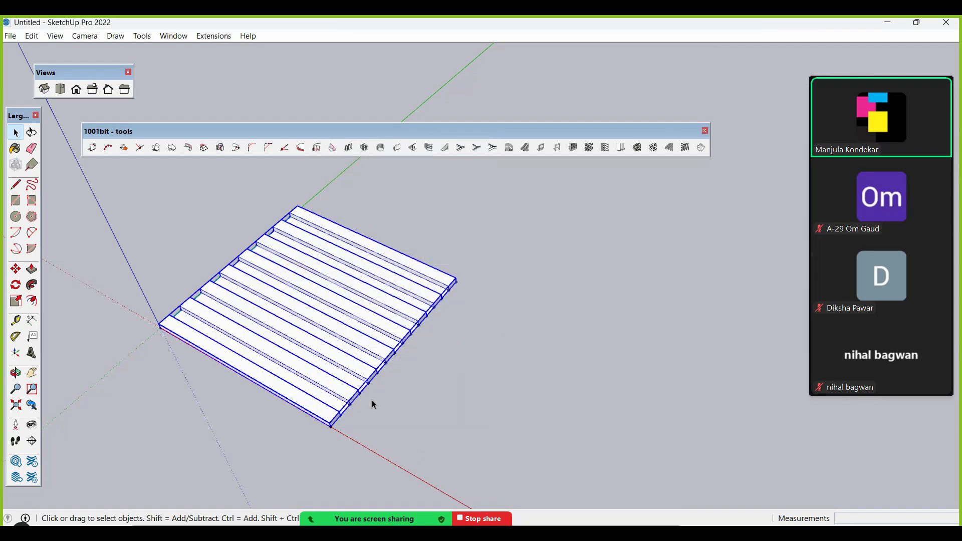
- Rotate the wall panel component 90° about the green-axis direction from its end near the origin so it stands upright
scroll(396, 398, down, 2)
middle_drag(395, 398, 440, 372)
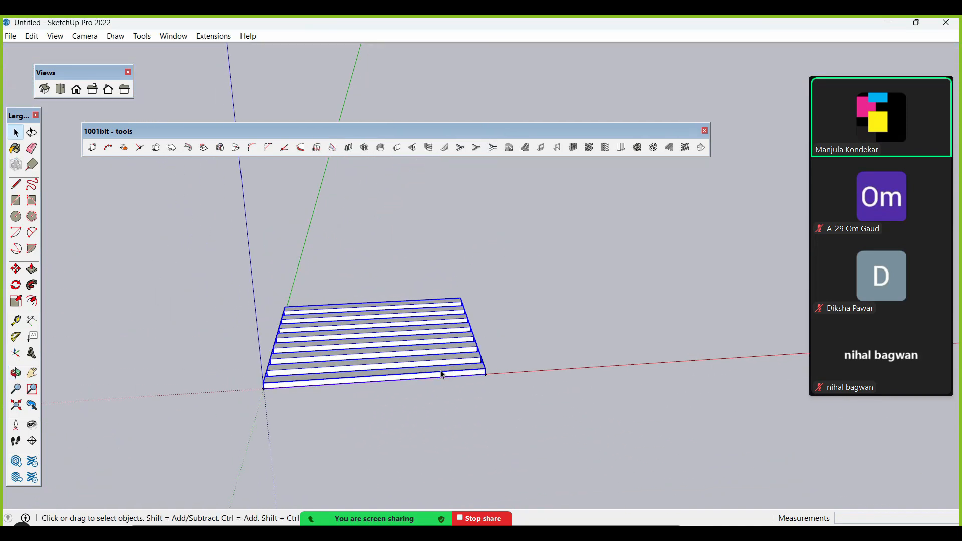
click(16, 286)
middle_drag(350, 397, 325, 269)
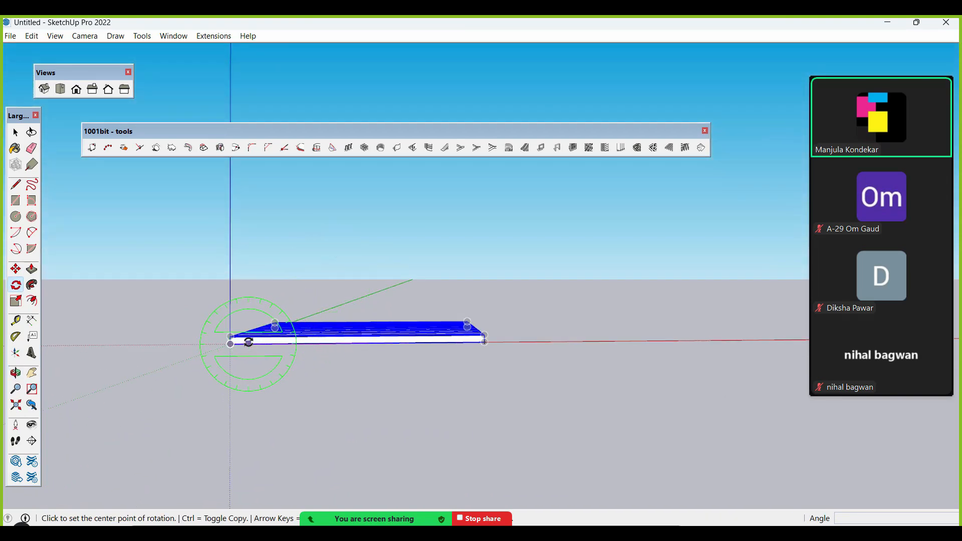
click(484, 341)
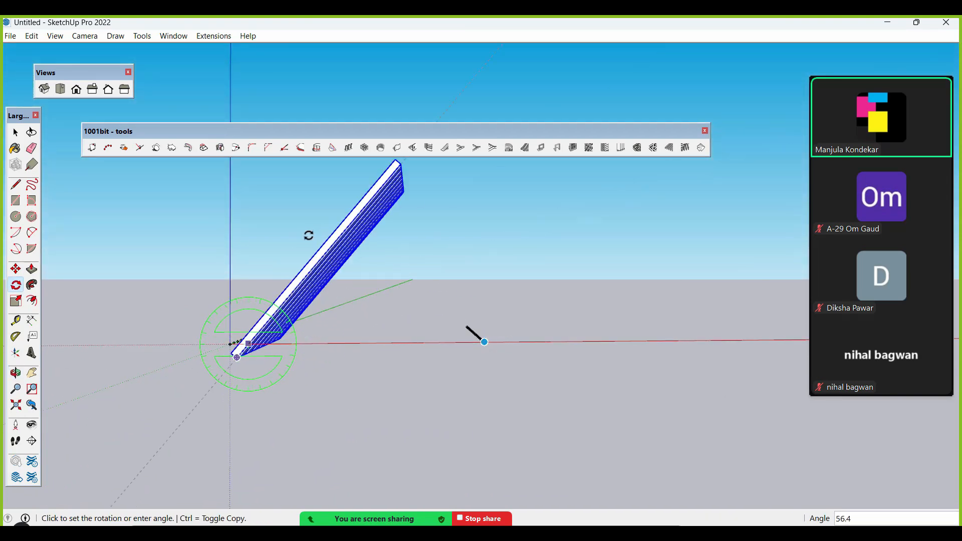
click(300, 237)
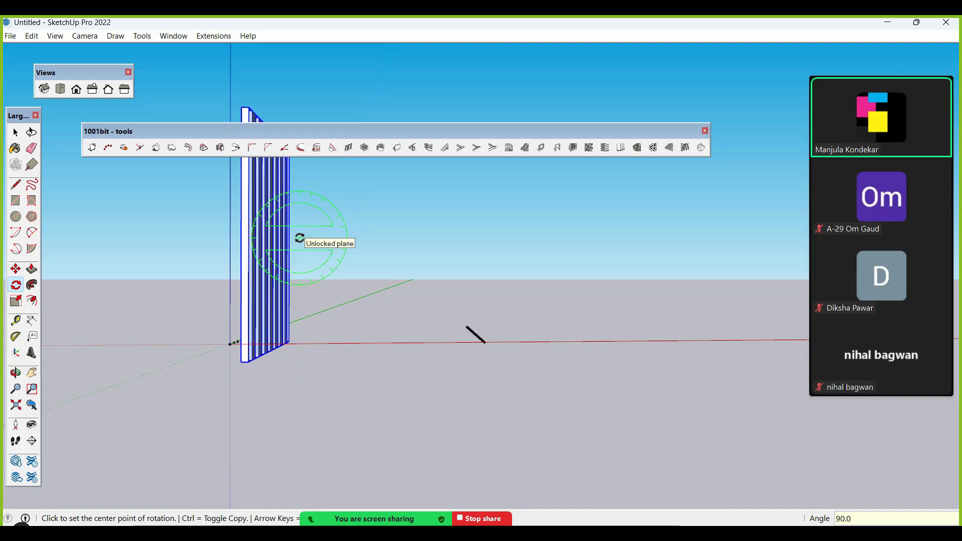
key(space)
- Rotate the upright wall panel 90° about the vertical axis so it runs parallel to the red axis
middle_drag(301, 240, 214, 377)
click(16, 284)
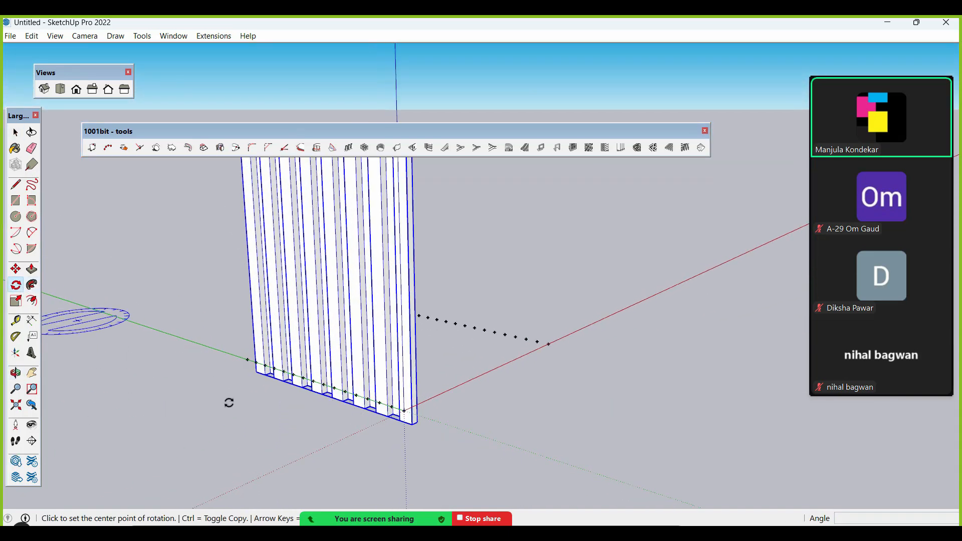
click(265, 402)
click(338, 427)
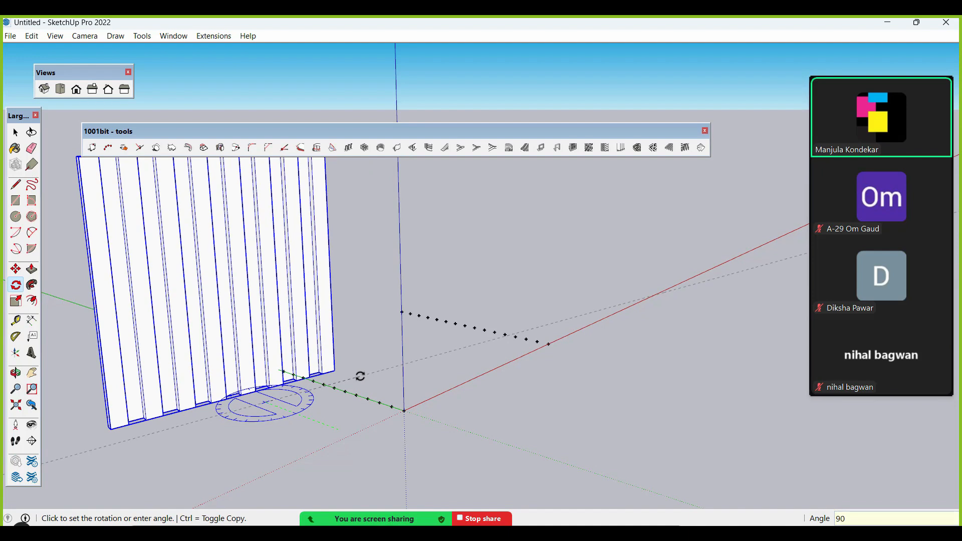
click(360, 376)
key(space)
- Move the wall panel by its near lower corner to the origin so its base lies along the red axis
key(m)
click(103, 440)
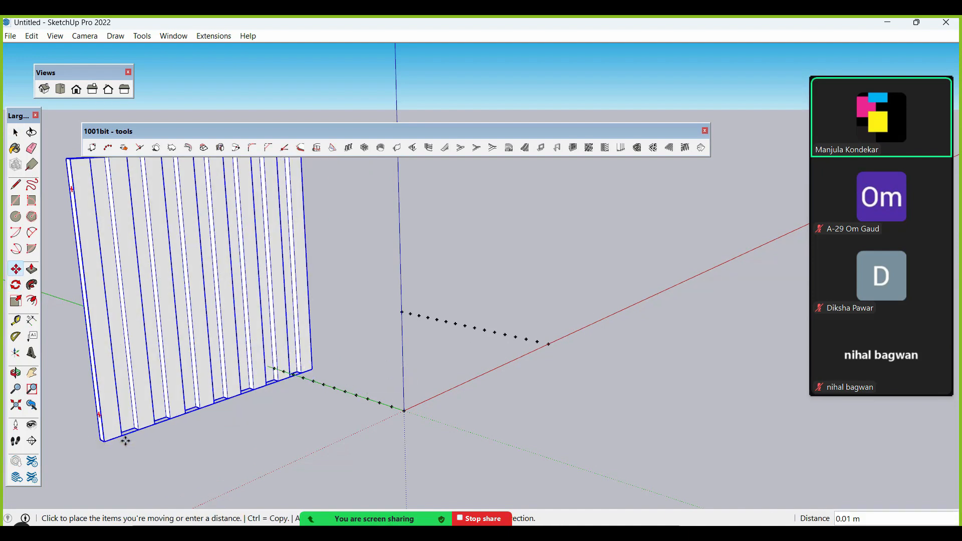
click(403, 409)
key(space)
scroll(270, 371, down, 2)
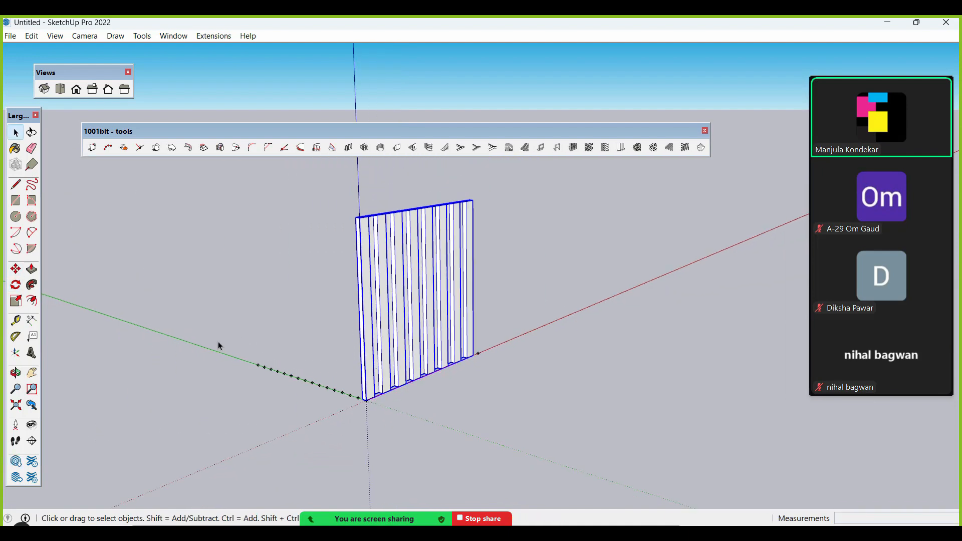
- Copy the wall panel from its lower corner at the origin about 2.42 m along the red axis
middle_drag(219, 346, 423, 272)
scroll(423, 273, up, 5)
middle_drag(347, 324, 346, 266)
scroll(346, 420, down, 3)
scroll(333, 337, up, 2)
click(335, 339)
scroll(337, 344, down, 2)
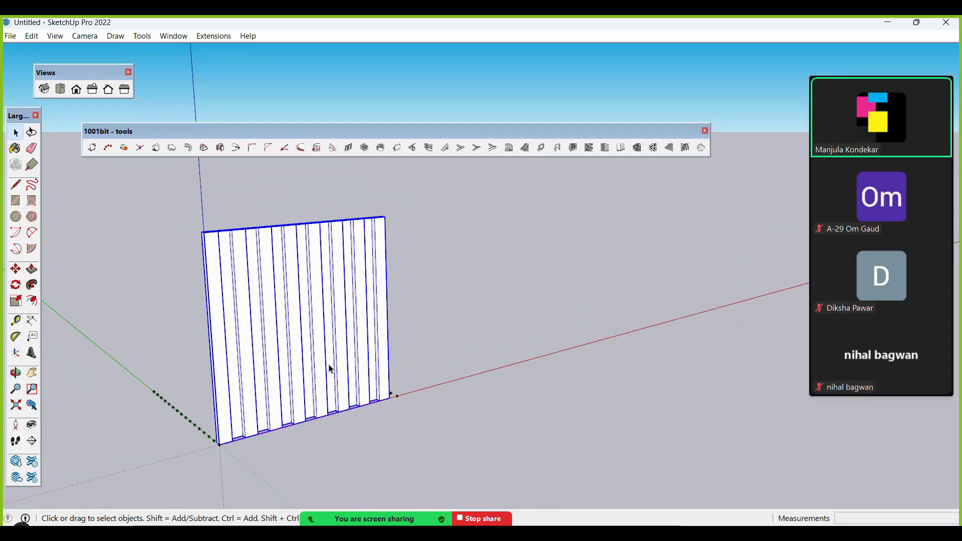
key(m)
key(ctrl)
click(219, 445)
click(451, 381)
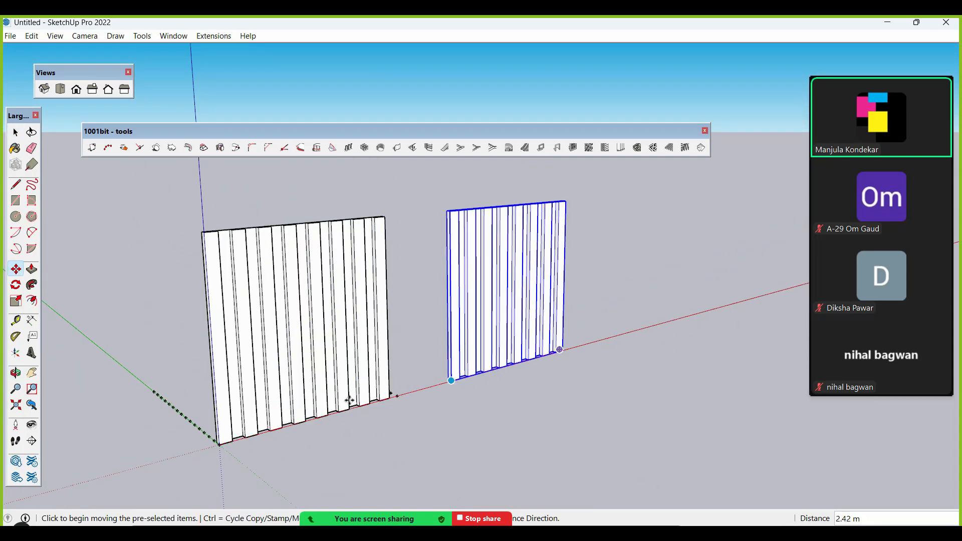
key(space)
scroll(322, 454, down, 2)
click(323, 455)
- Rotate the copied wall panel 90° within its own plane so its ribs run horizontally
scroll(312, 354, up, 5)
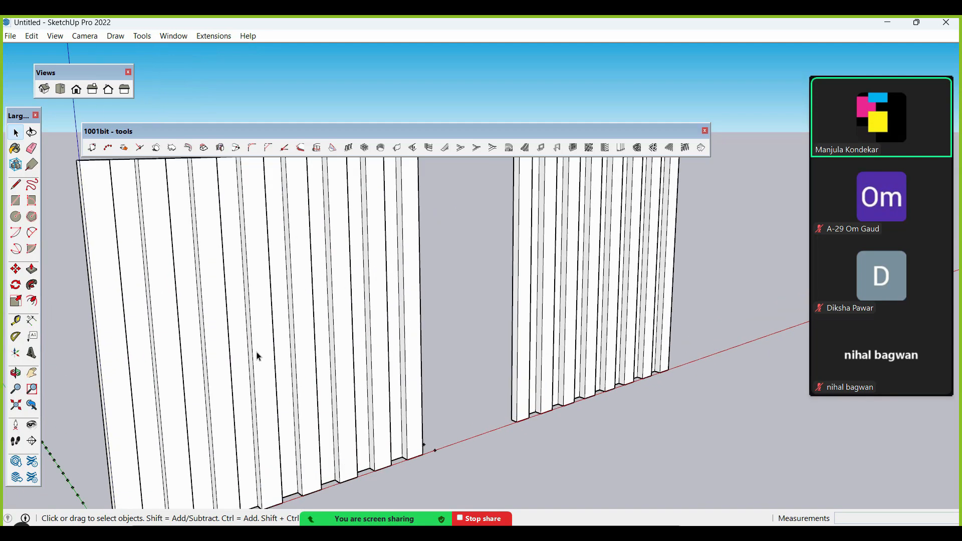
scroll(296, 300, down, 2)
mouse_move(296, 300)
middle_down()
mouse_move(294, 406)
mouse_move(215, 322)
mouse_move(264, 307)
mouse_move(247, 404)
mouse_move(287, 228)
mouse_move(288, 306)
middle_up()
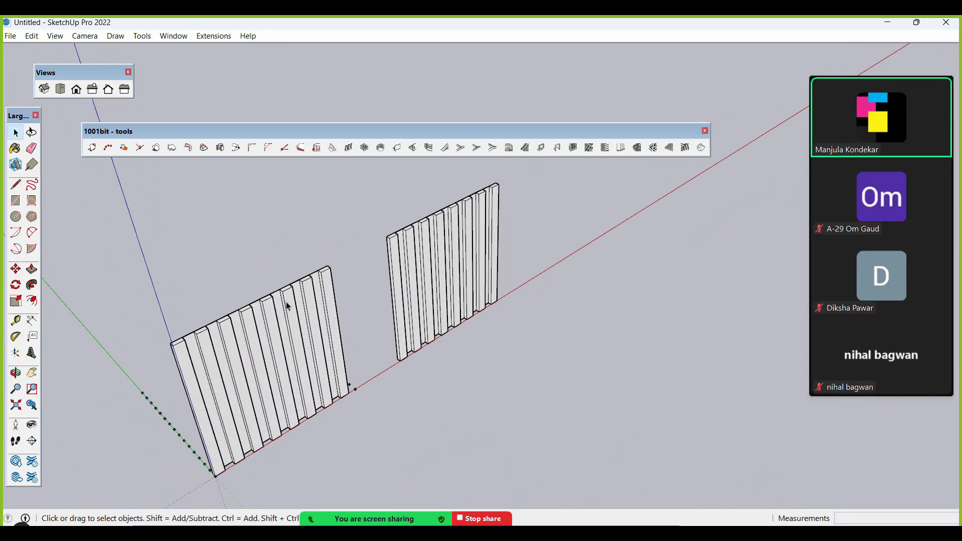
scroll(288, 306, up, 3)
click(288, 308)
click(271, 260)
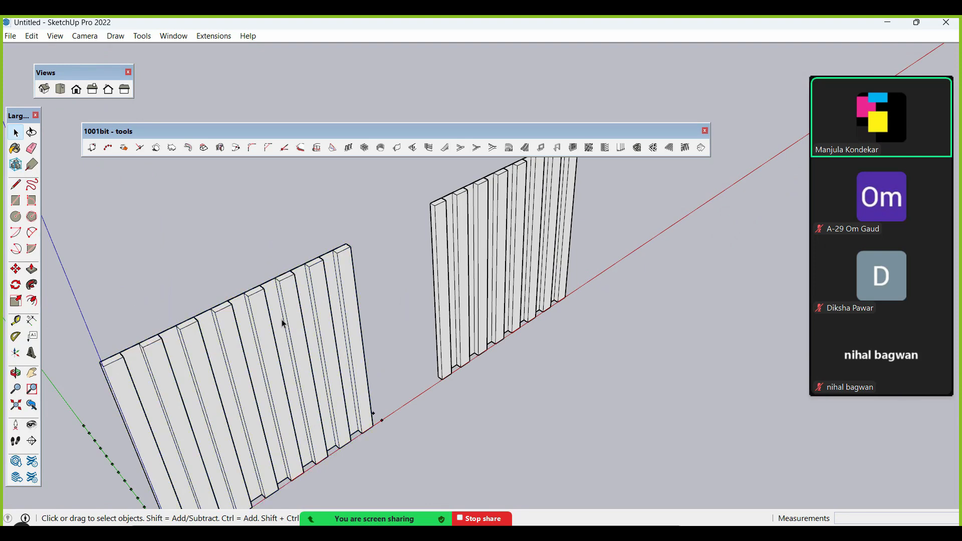
scroll(284, 323, down, 3)
middle_drag(445, 430, 448, 333)
scroll(447, 333, up, 3)
click(454, 337)
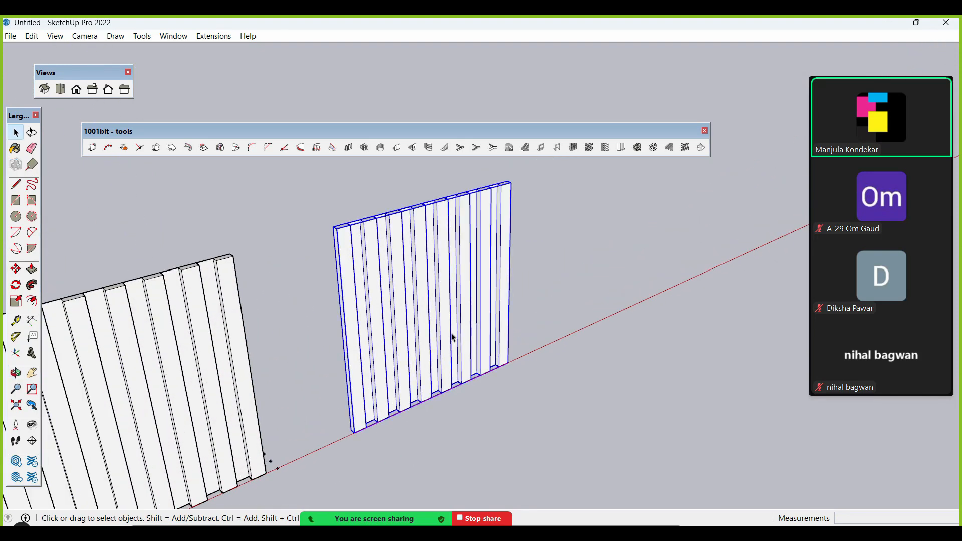
key(q)
click(430, 336)
click(428, 256)
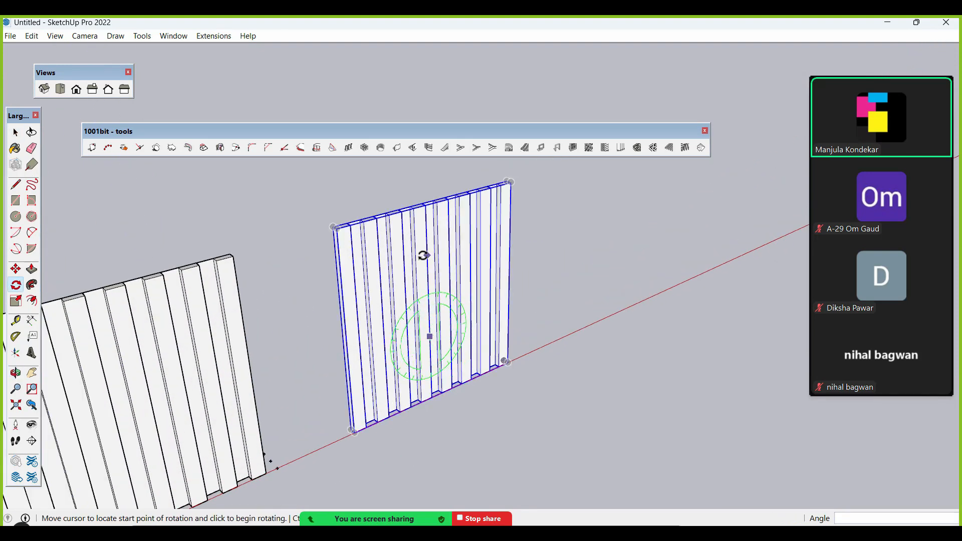
click(356, 362)
key(space)
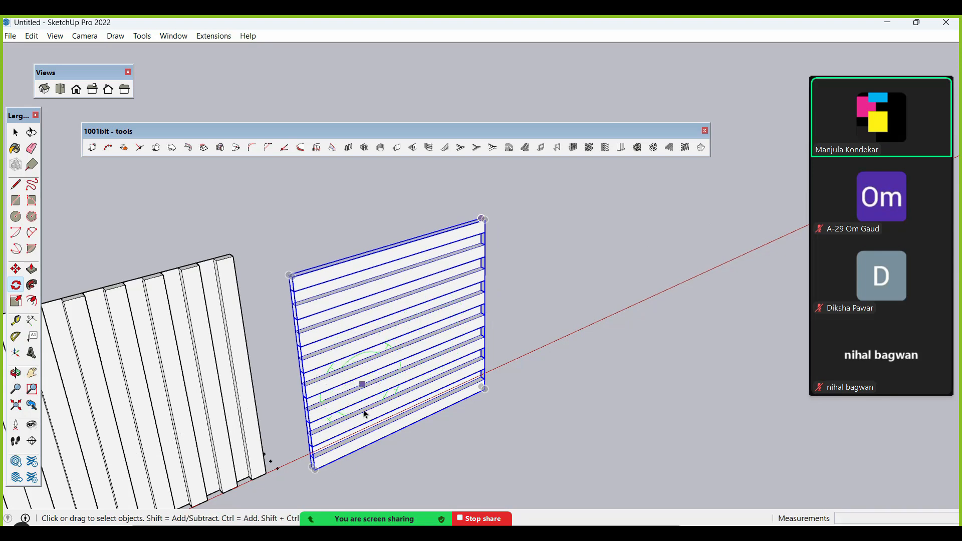
- Move the rotated copy by its near lower corner about 0.36 m onto the red axis
key(m)
click(314, 468)
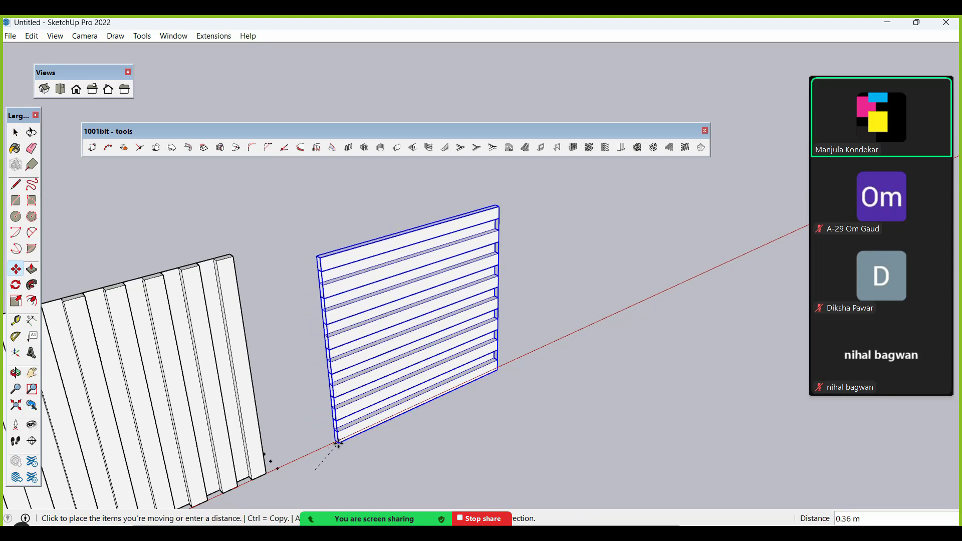
click(337, 443)
key(space)
click(535, 200)
middle_drag(534, 200, 465, 303)
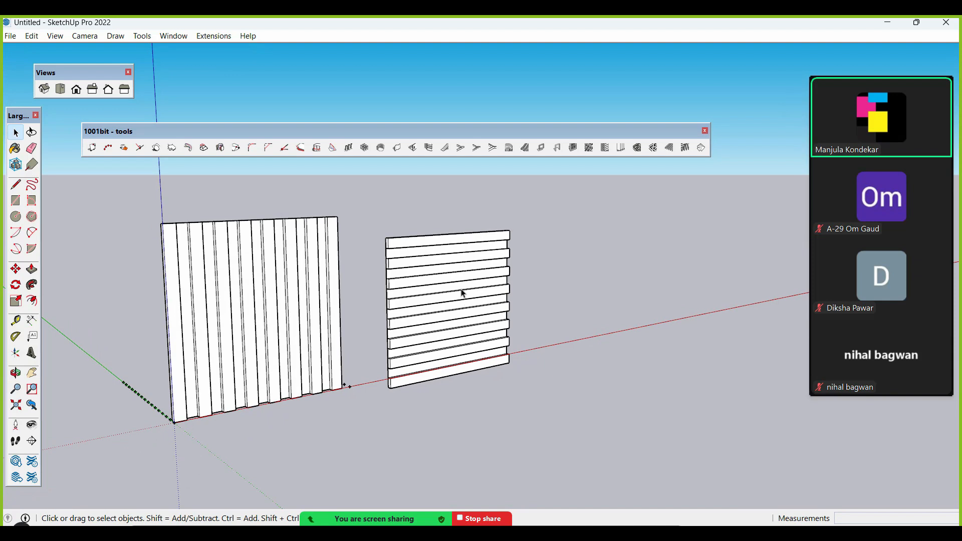
- Move the 1001bit toolbar clear of the panels, start the Paint Bucket, and show the Colors collection in a fully visible Materials tray
drag(373, 132, 431, 59)
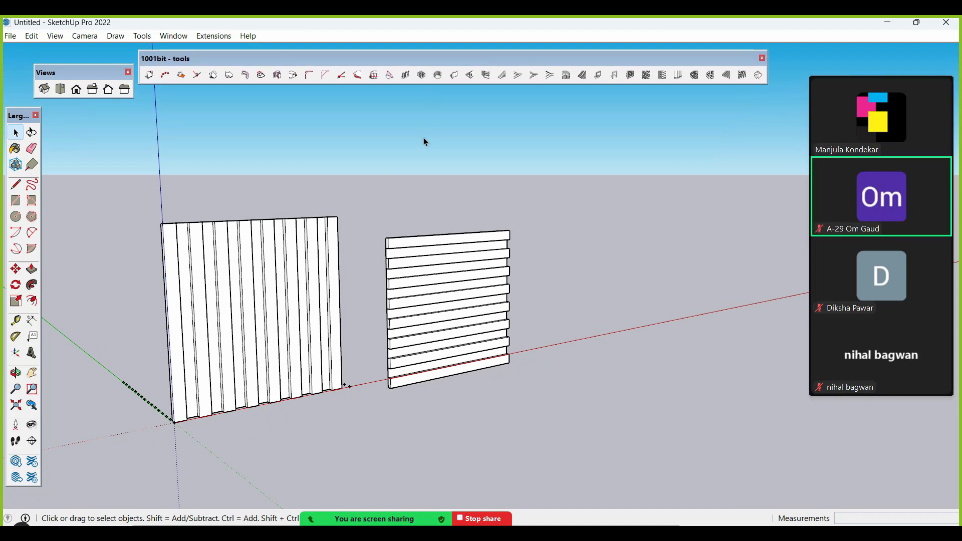
key(b)
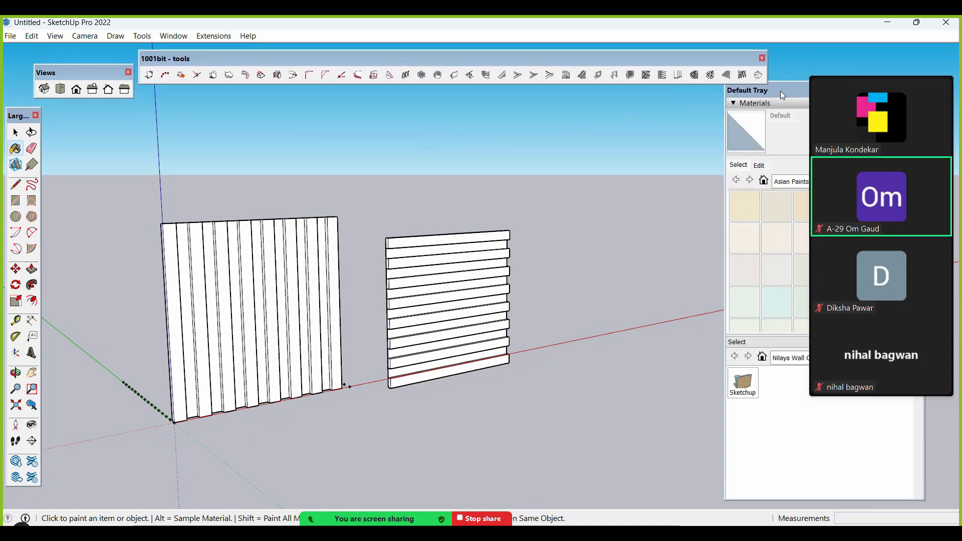
drag(730, 93, 590, 93)
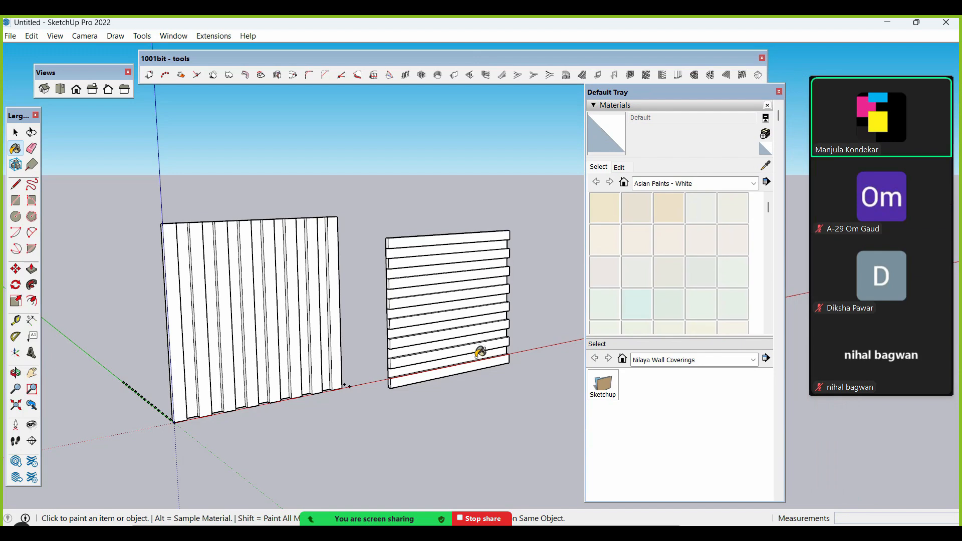
scroll(481, 353, up, 2)
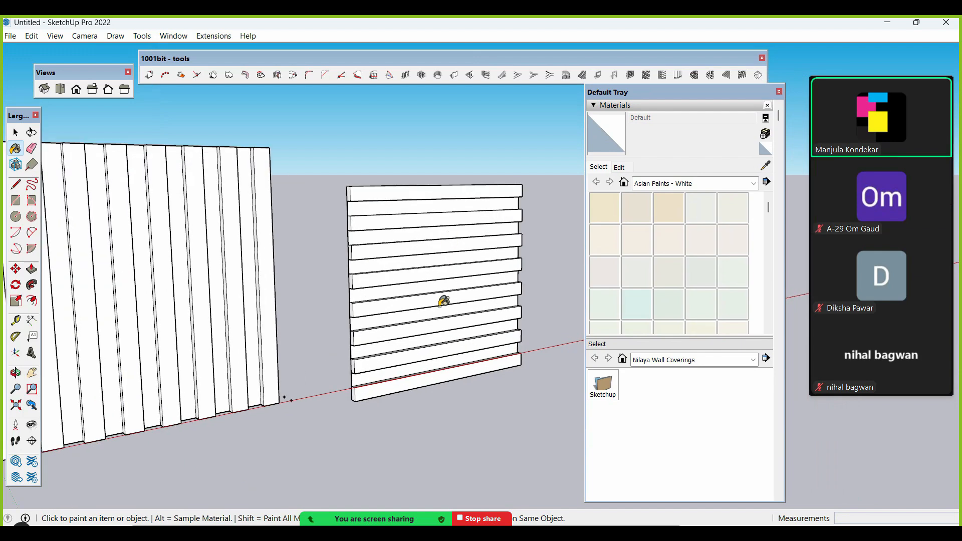
click(754, 183)
scroll(672, 251, up, 5)
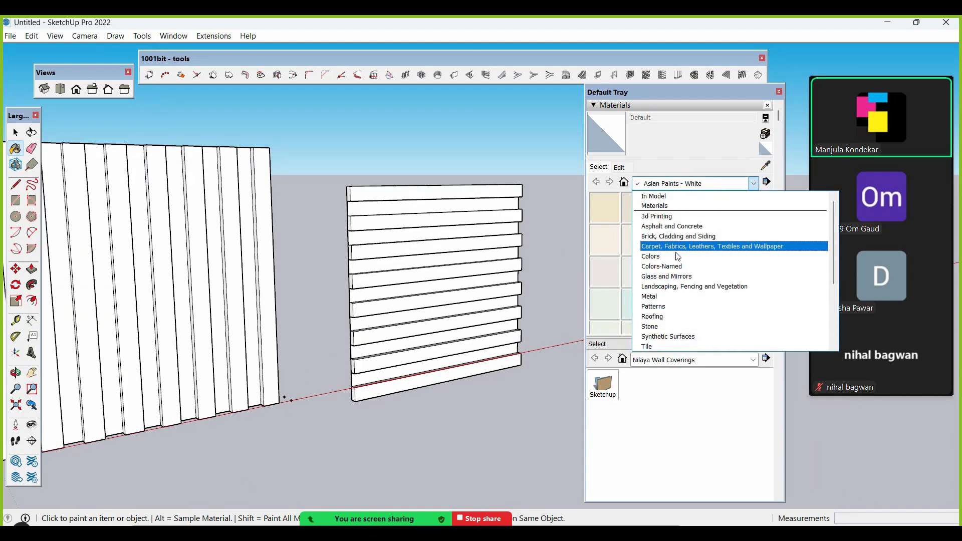
click(672, 258)
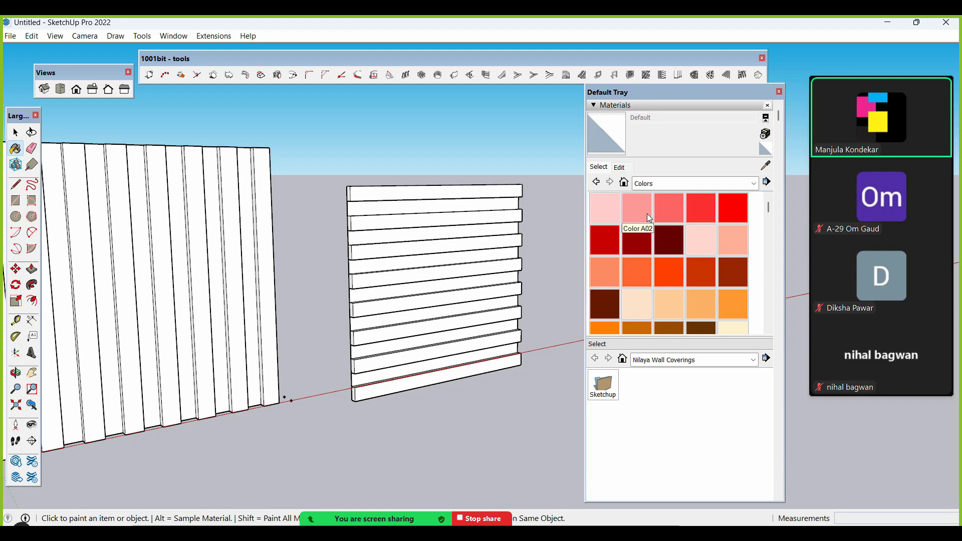
- Try painting the whole horizontally ribbed panel copy with Color A02
click(644, 215)
scroll(408, 186, up, 4)
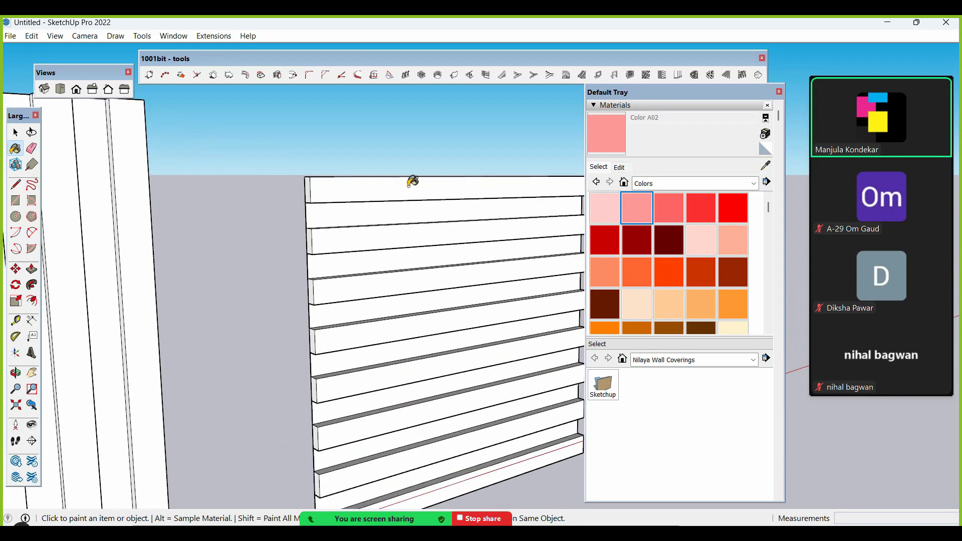
scroll(412, 181, down, 3)
click(411, 183)
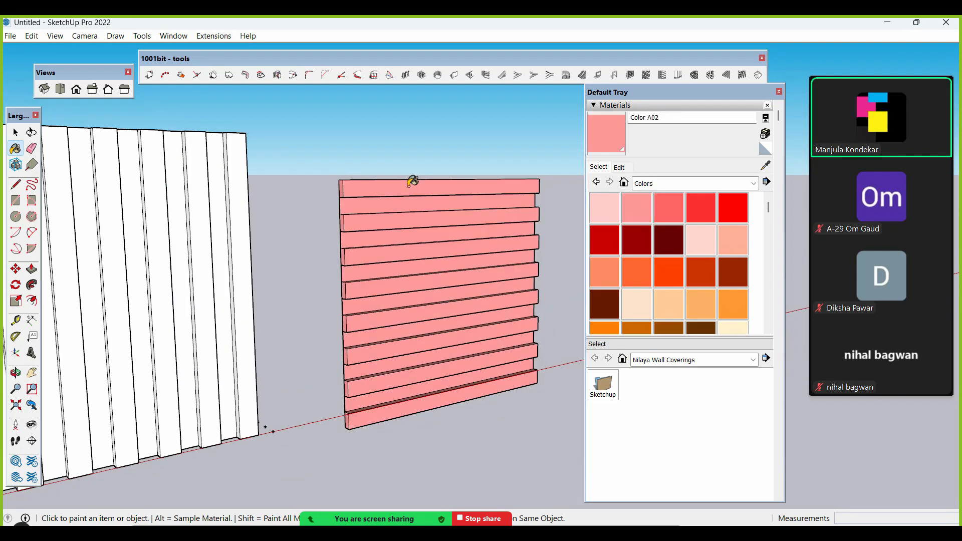
key(space)
key(ctrl+z)
- Edit inside the horizontally ribbed panel copy and paint the front faces of its six uppermost raised ribs with Color A02
triple_click(409, 190)
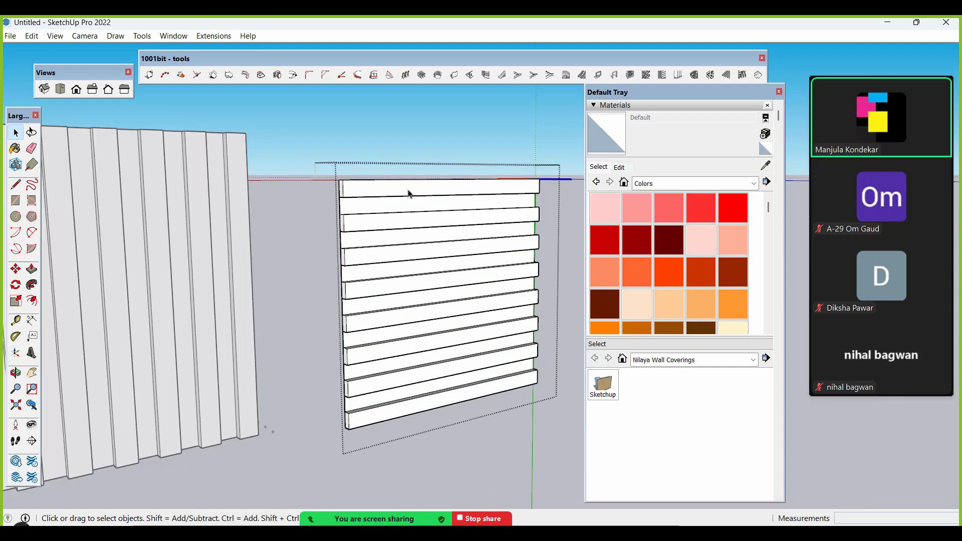
scroll(409, 190, up, 3)
click(413, 194)
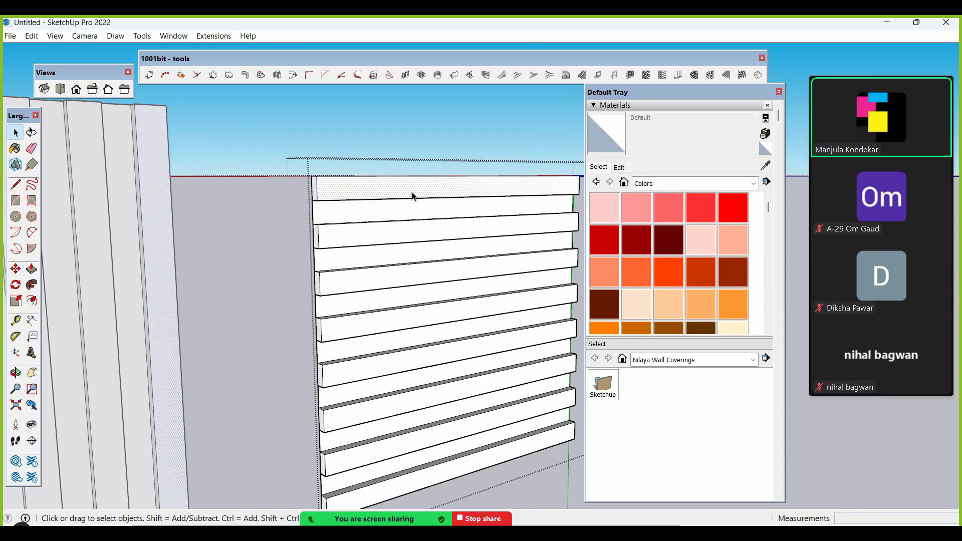
click(638, 212)
click(429, 189)
click(422, 220)
click(420, 260)
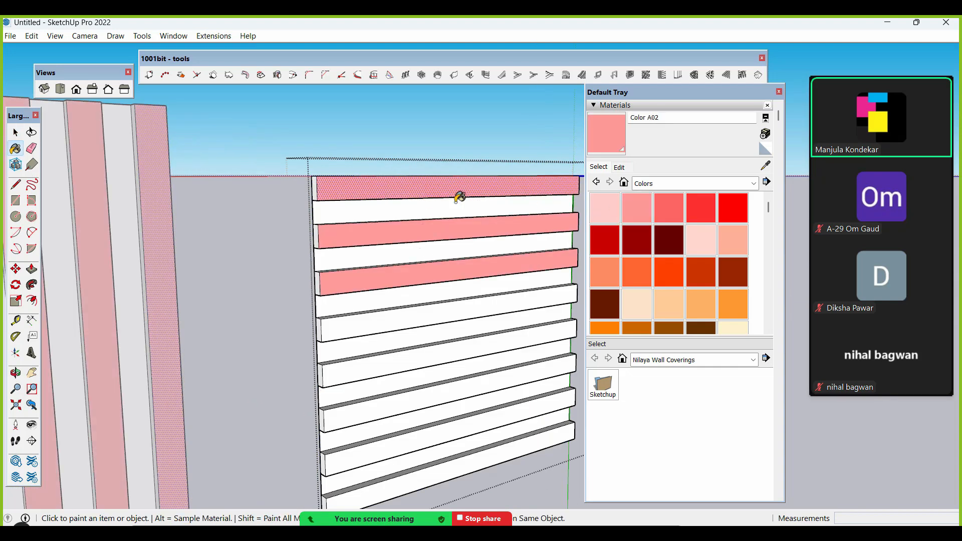
scroll(458, 197, down, 5)
click(457, 245)
click(456, 258)
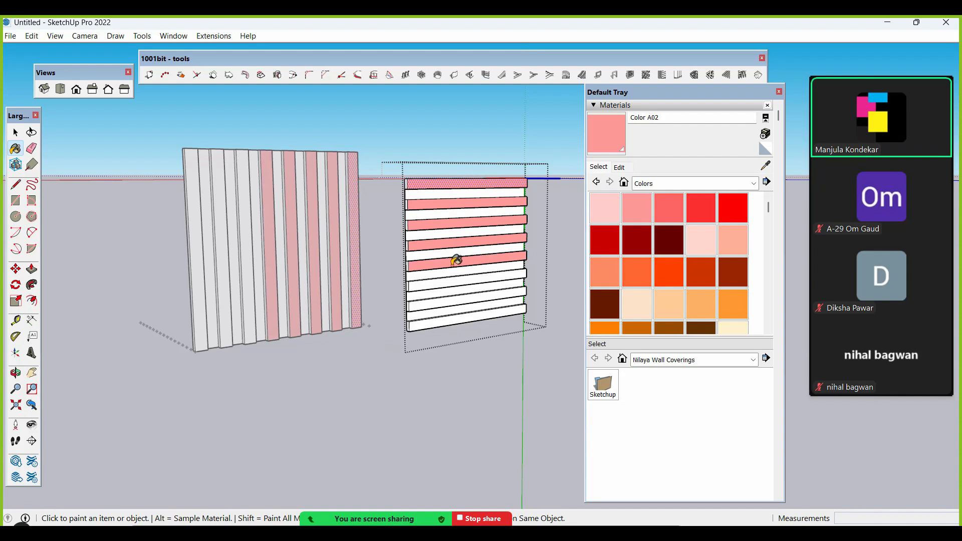
click(454, 273)
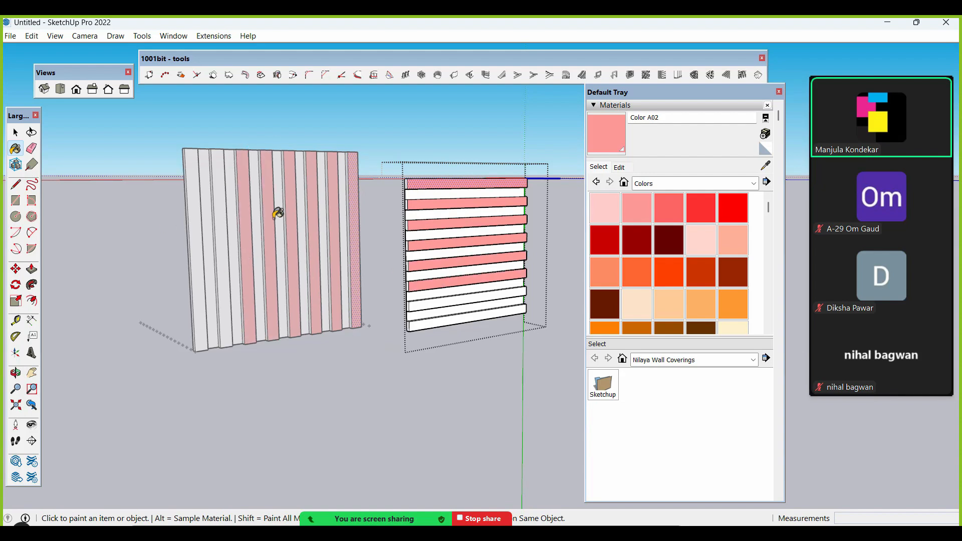
key(space)
click(363, 381)
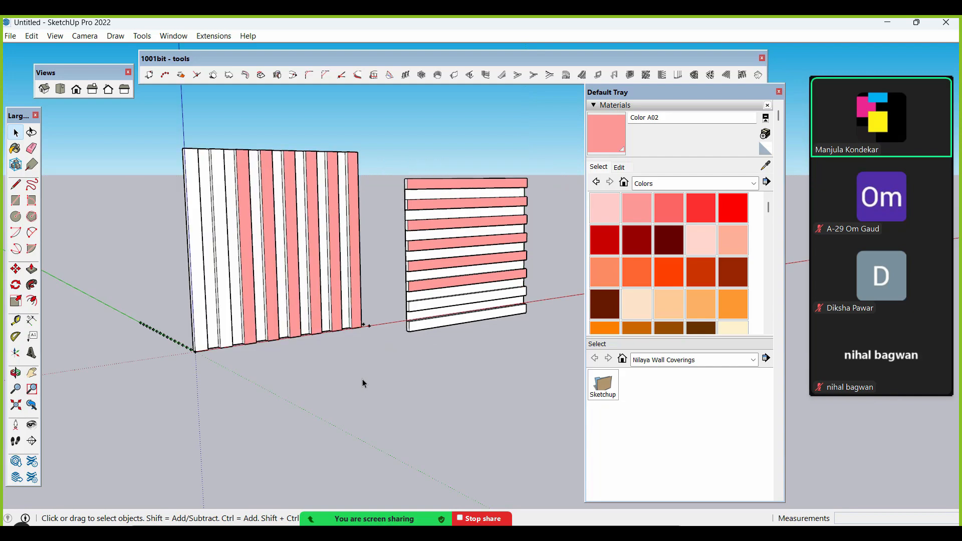
- Undo all of the Color A02 painting on the ribs of the wall panel component
key(ctrl+z)
key(ctrl+z)
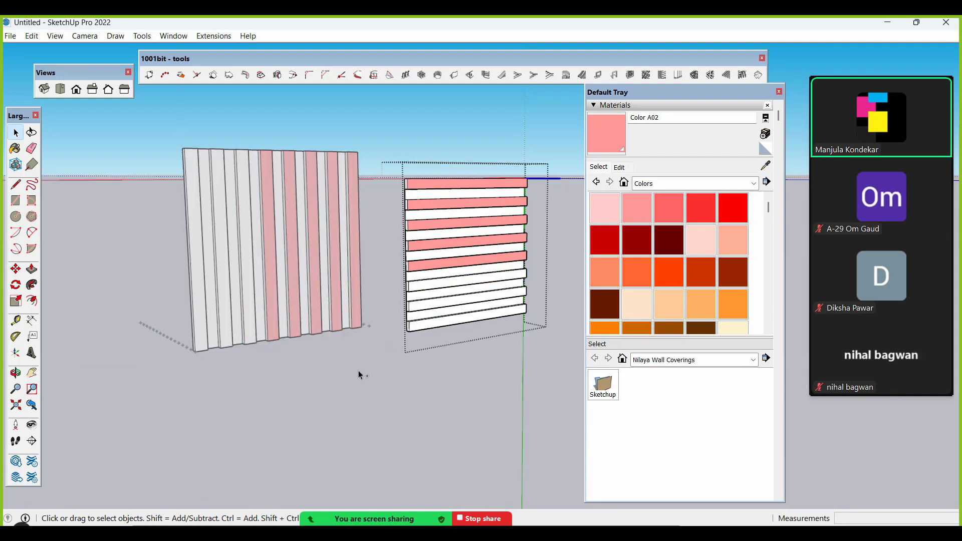
key(ctrl+z)
key(ctrl+z)
key(ctrl+z)
key(ctrl+z)
key(ctrl+z)
key(ctrl+z)
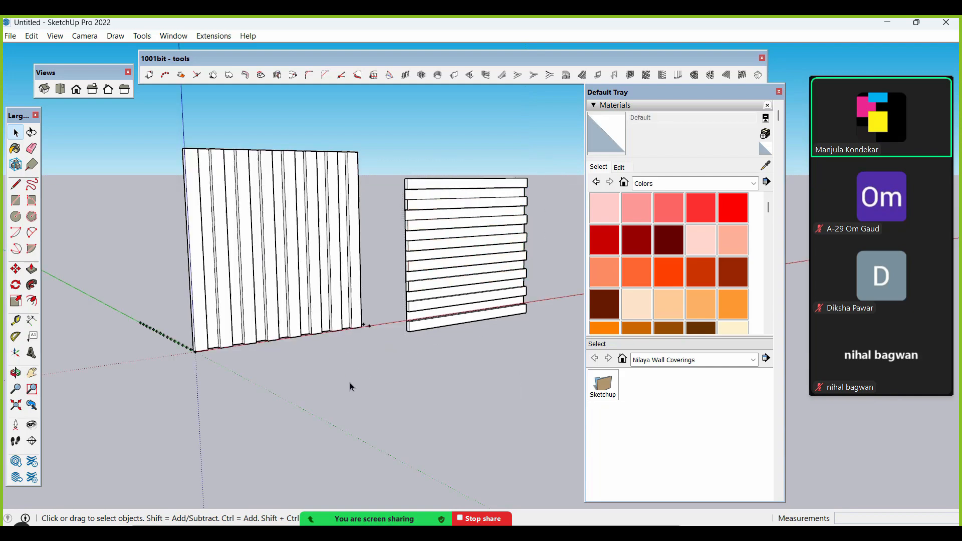
- Examine the horizontally ribbed copy and the vertically ribbed original by selecting them in turn
scroll(398, 290, up, 6)
click(399, 289)
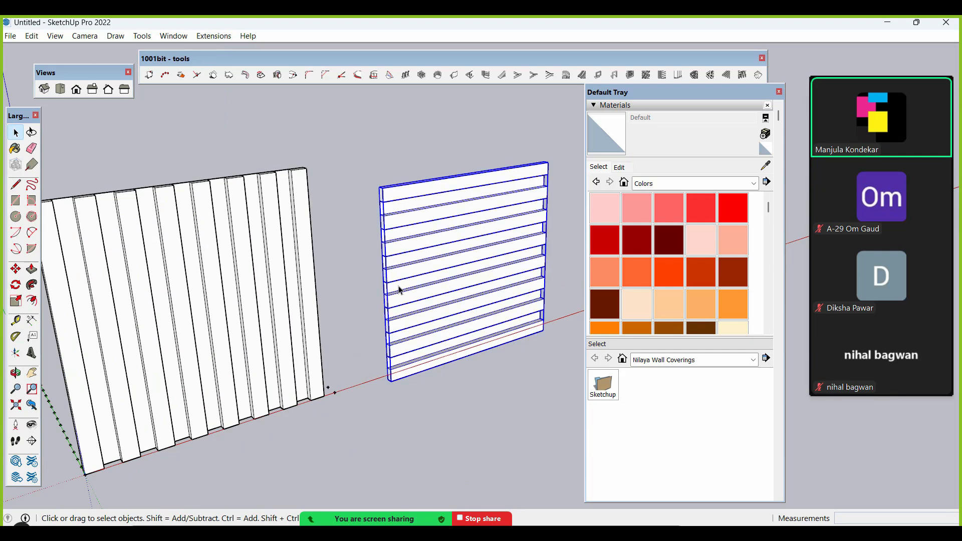
scroll(399, 289, down, 3)
click(275, 305)
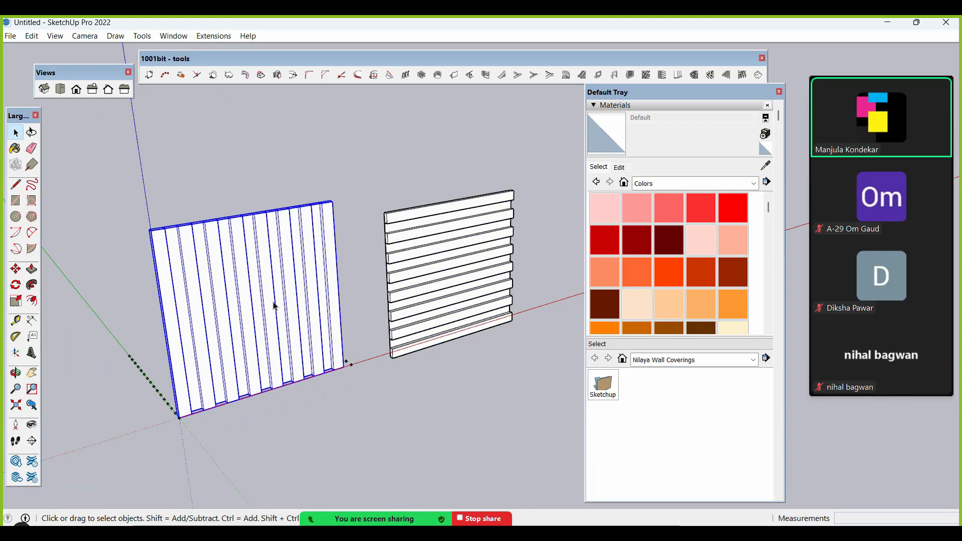
click(403, 269)
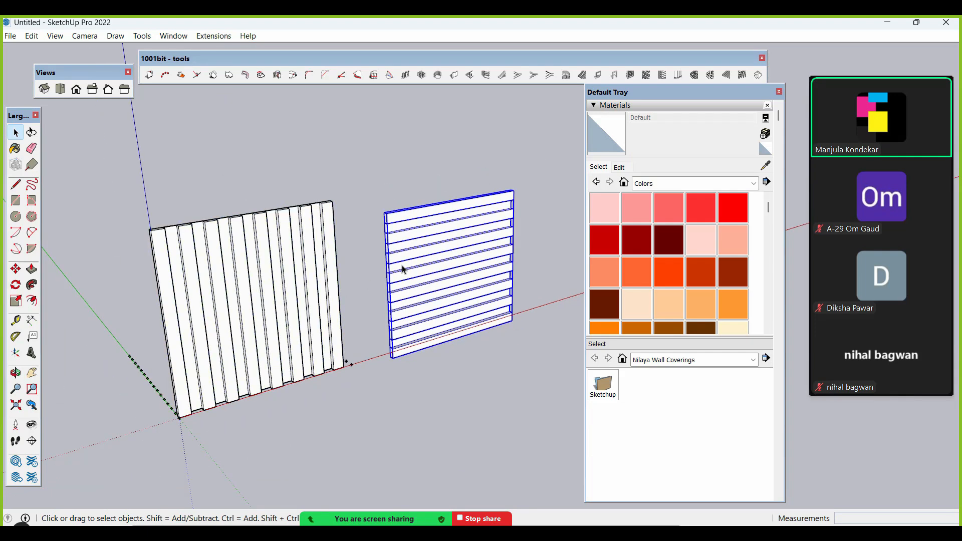
click(220, 309)
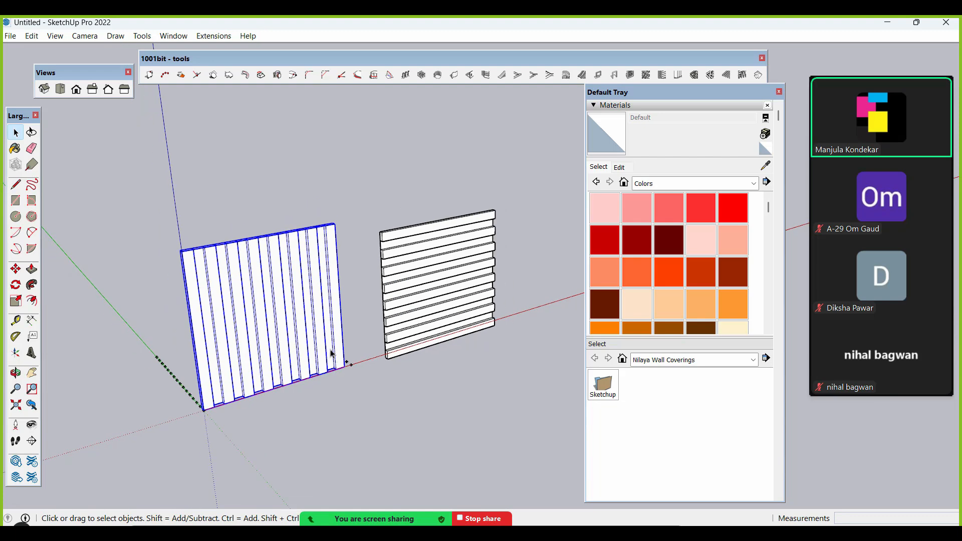
middle_drag(333, 354, 336, 302)
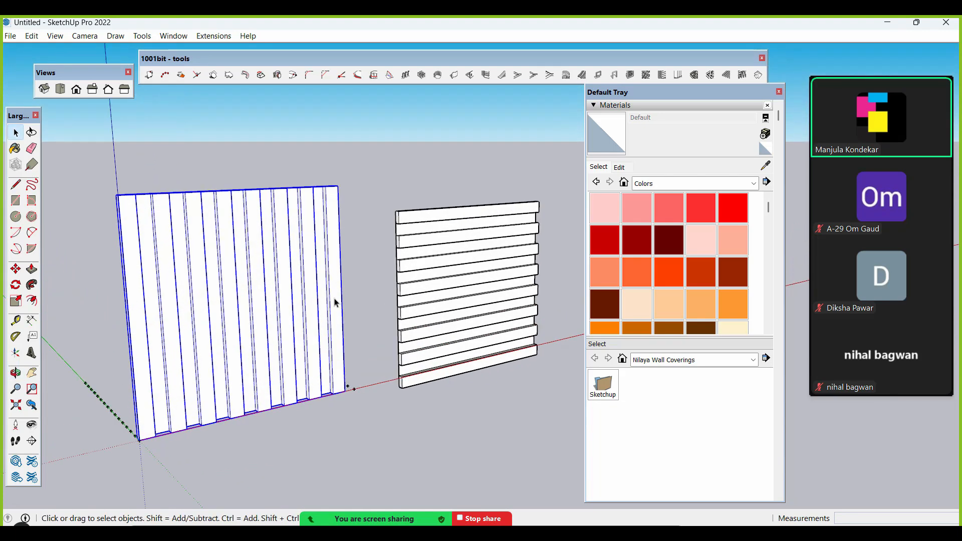
- Move the horizontally ribbed panel copy a short distance closer to the vertically ribbed panel
click(404, 284)
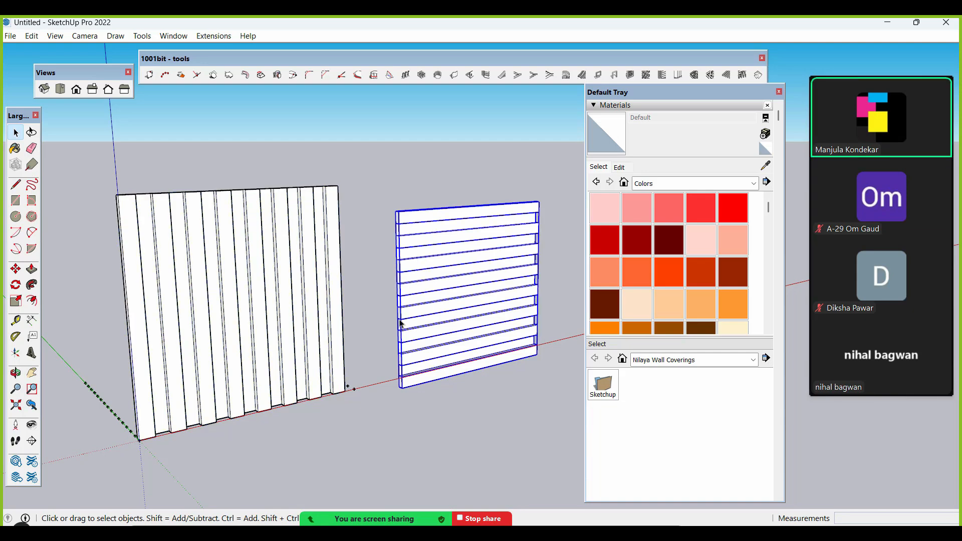
key(m)
click(401, 387)
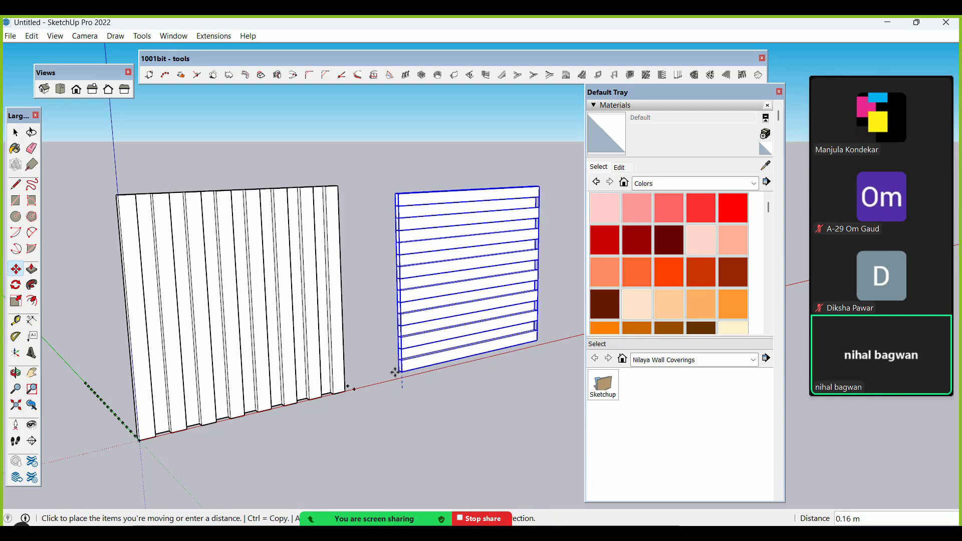
click(396, 378)
key(space)
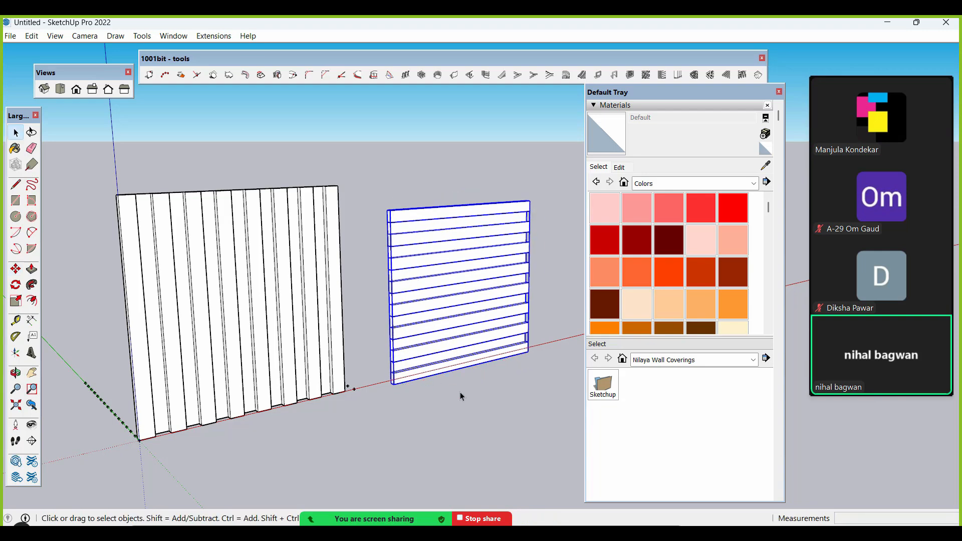
click(465, 406)
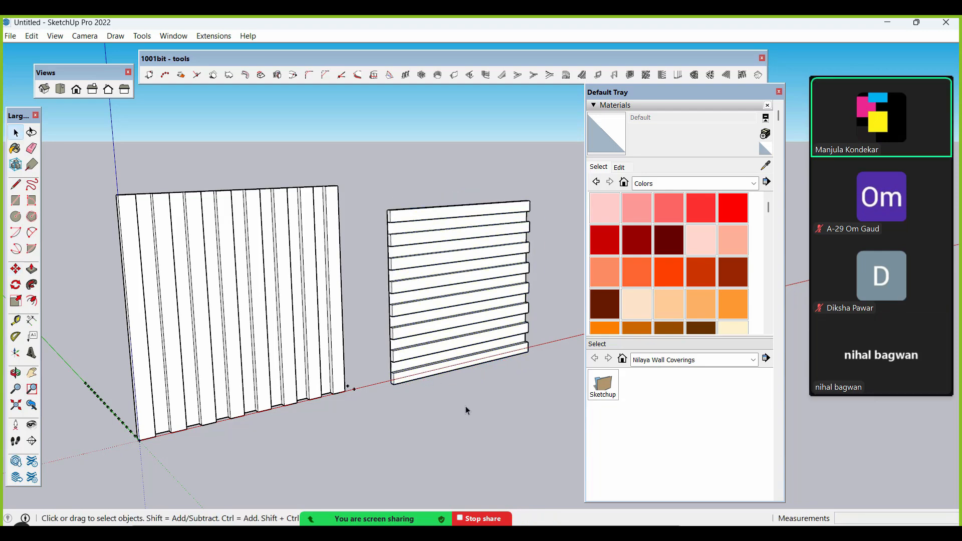
- Edit inside the horizontally ribbed panel copy and try painting all of its geometry with Color B03 and Color B04
double_click(455, 326)
key(ctrl+a)
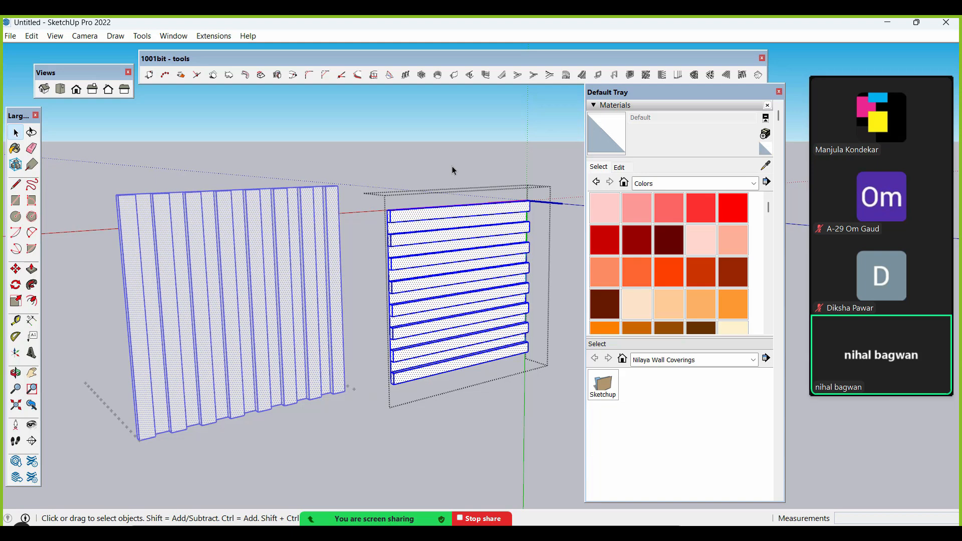
click(604, 272)
click(450, 262)
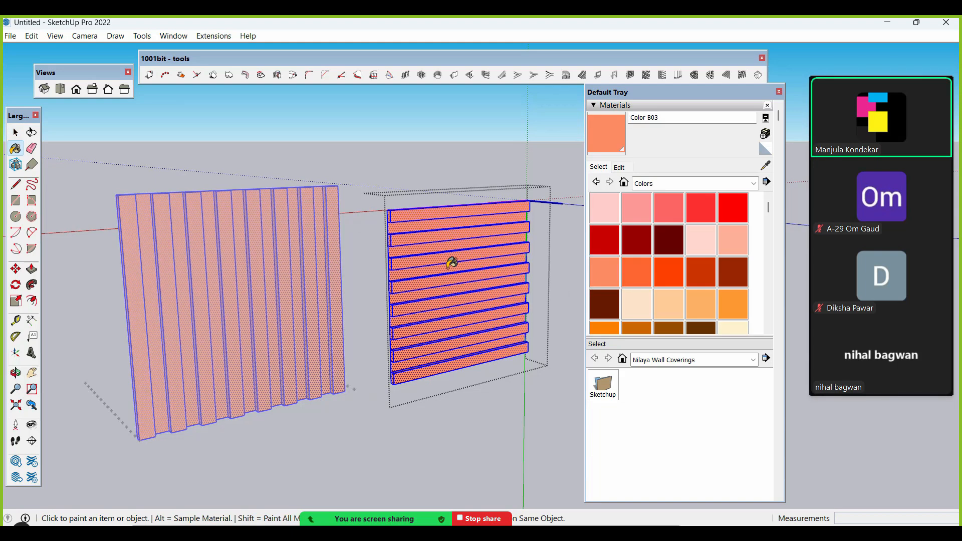
click(442, 279)
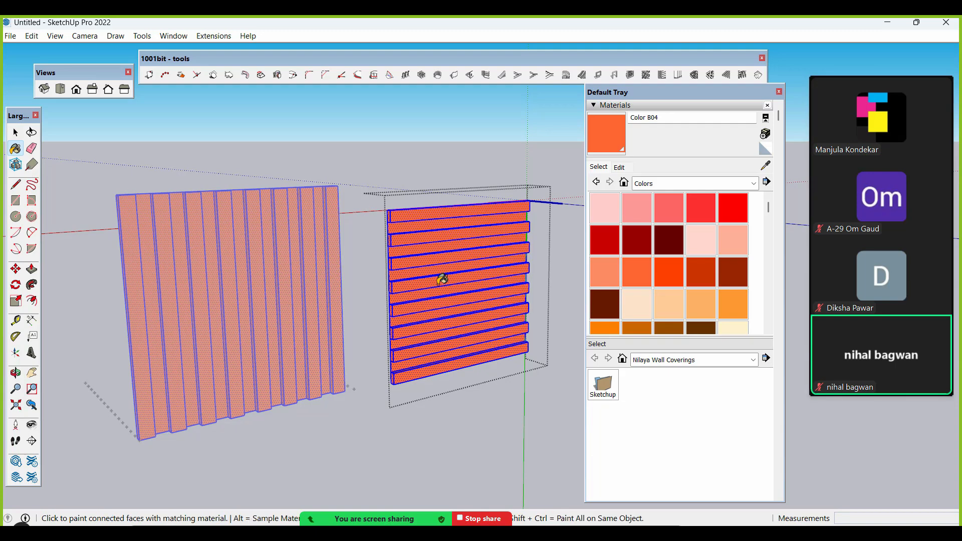
- Undo both color changes on the panel component and leave component editing
key(ctrl+z)
key(ctrl+z)
key(space)
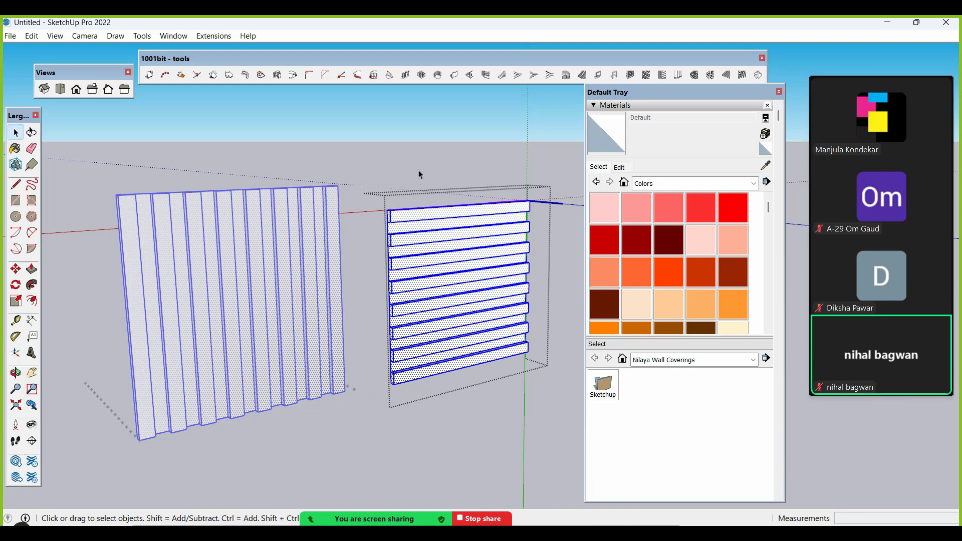
click(419, 170)
- Make the horizontally ribbed panel copy a unique component, independent of the vertically ribbed panel
click(416, 238)
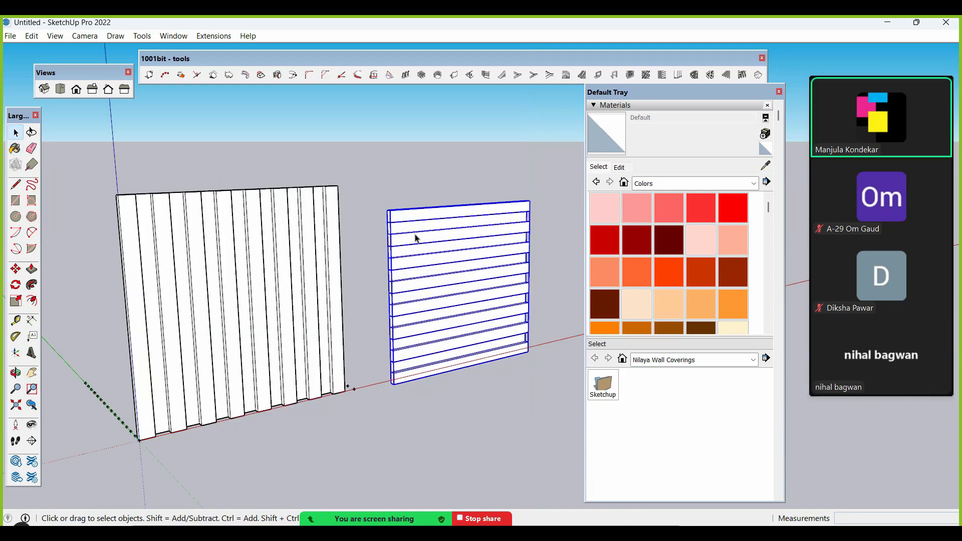
right_click(416, 238)
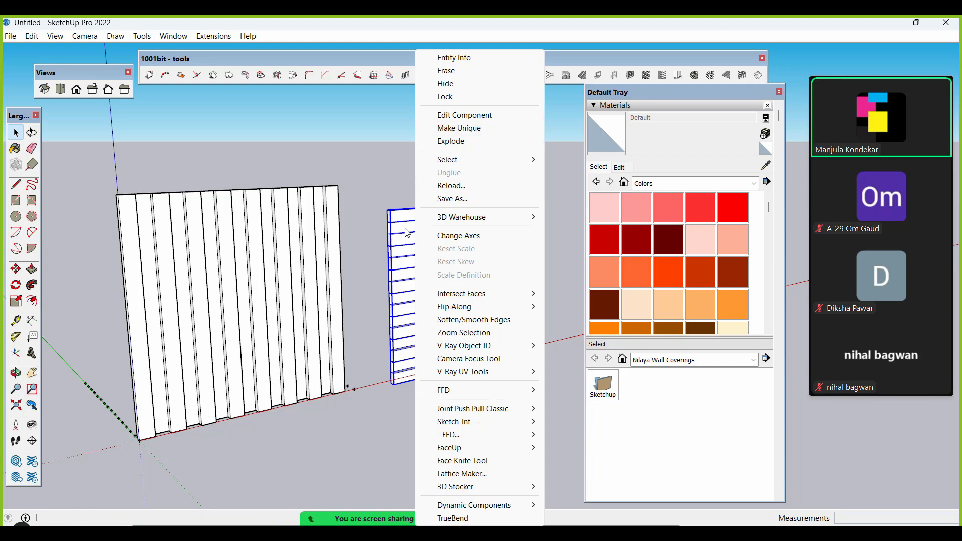
click(499, 128)
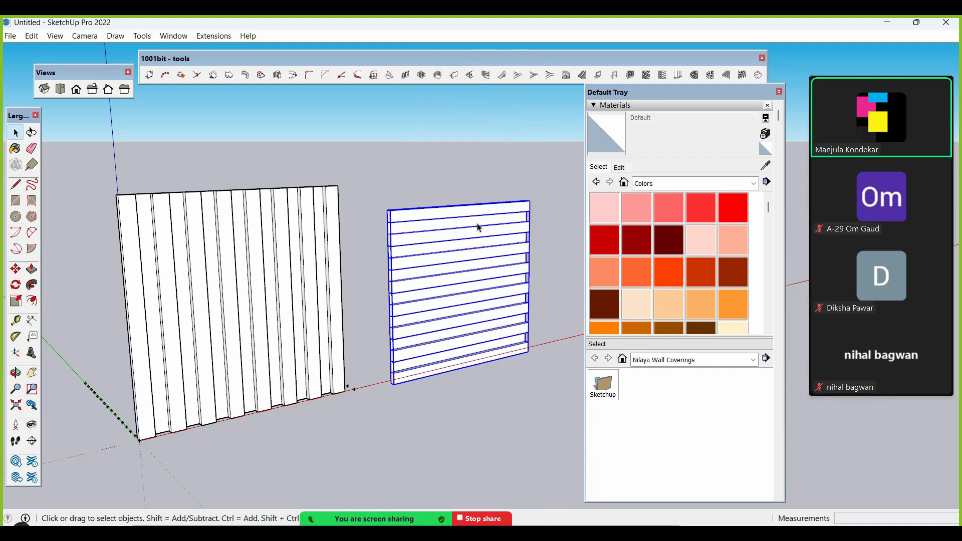
- Edit inside the unique horizontally ribbed panel and paint the front faces of all its raised ribs with Color A02
triple_click(475, 275)
scroll(475, 275, up, 2)
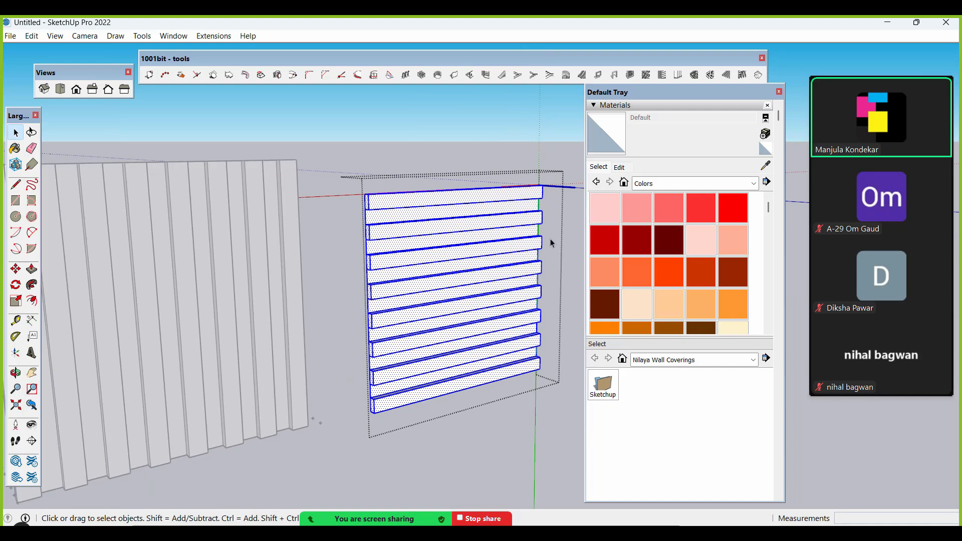
click(624, 210)
scroll(453, 198, up, 3)
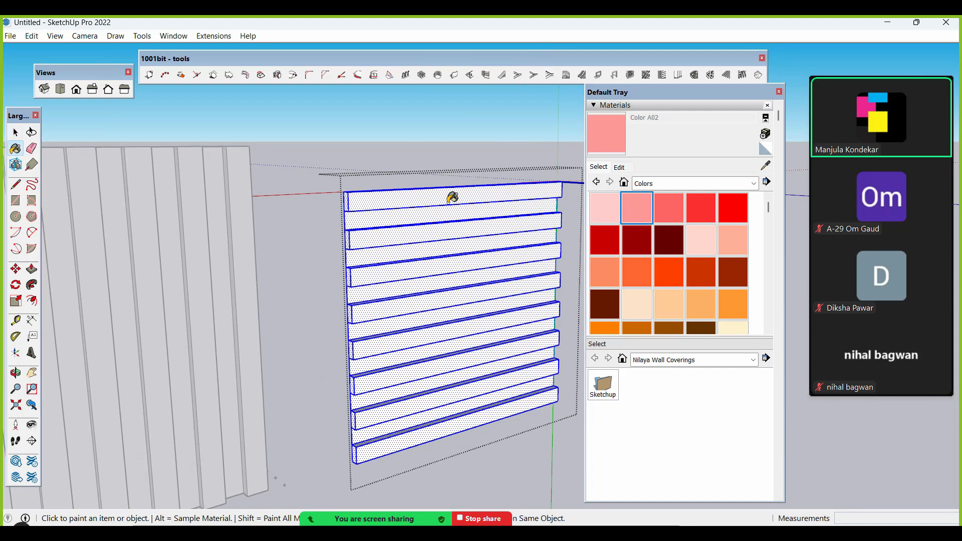
key(Escape)
click(457, 195)
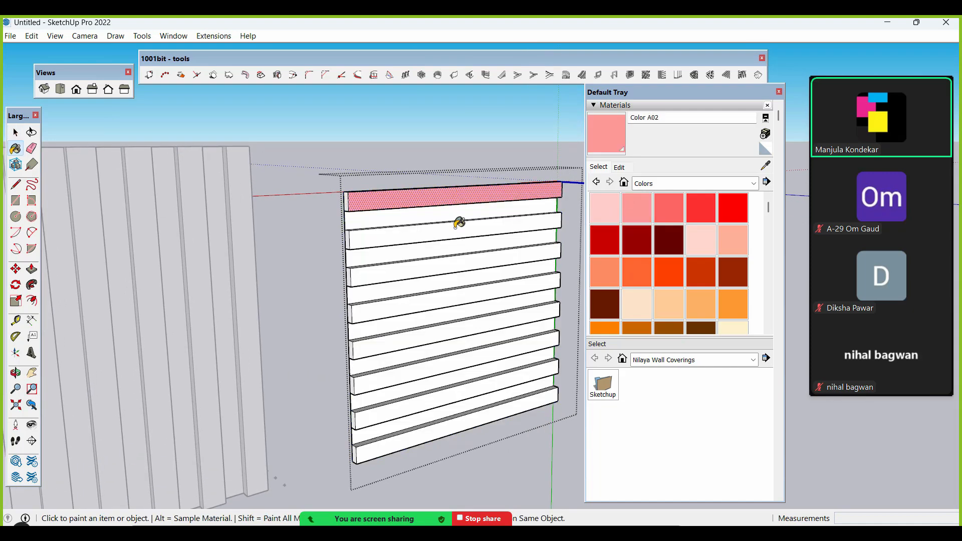
click(457, 227)
click(459, 285)
click(470, 322)
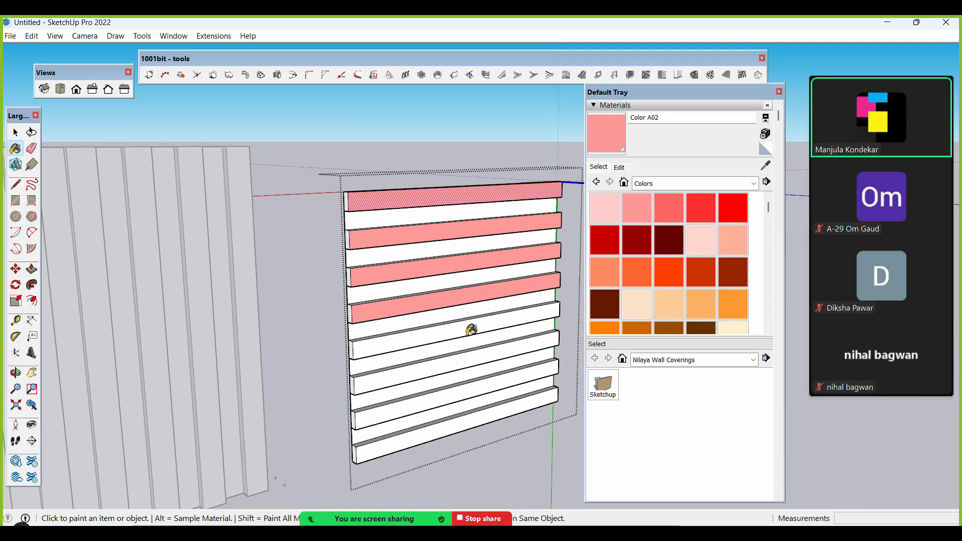
scroll(484, 286, down, 3)
click(489, 319)
click(496, 343)
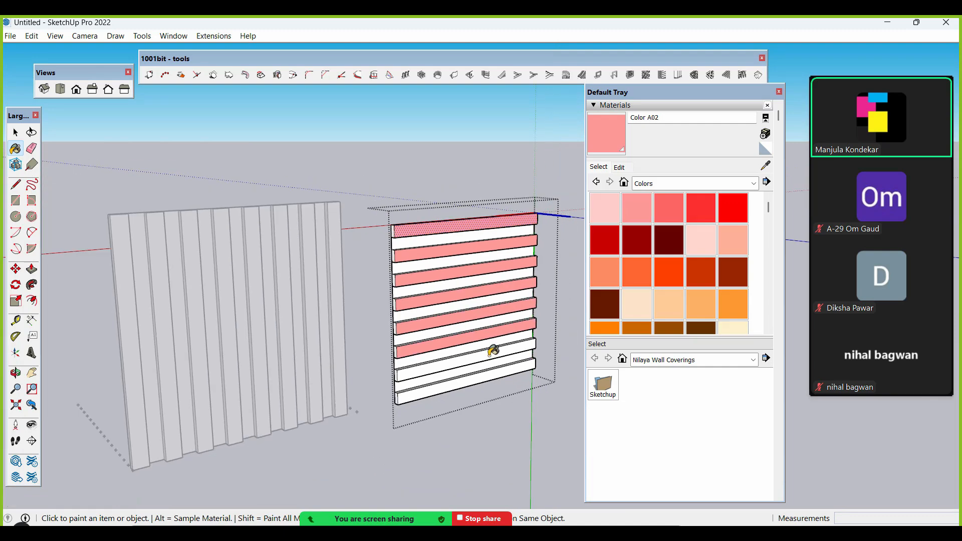
click(498, 370)
- Paint the recessed strips between the ribs of the horizontal panel with Color A01
click(605, 208)
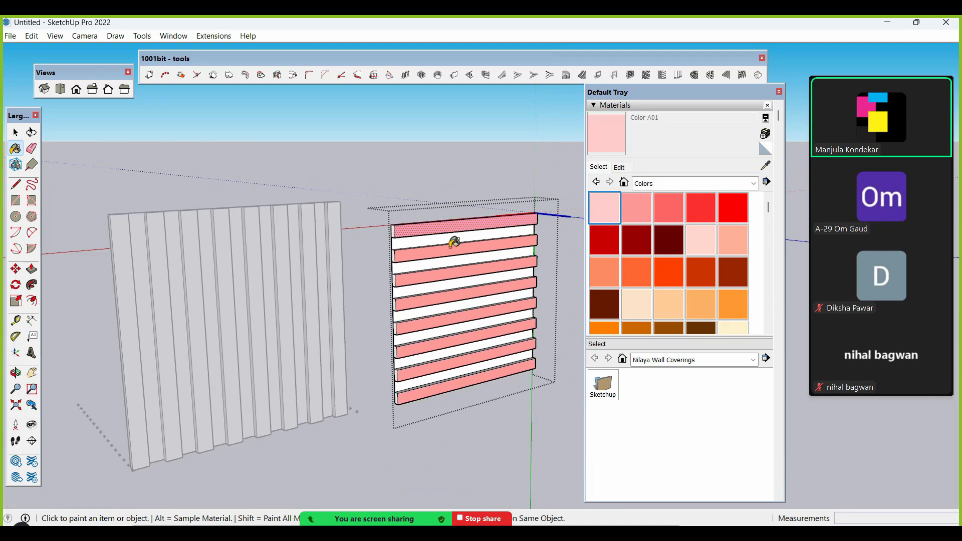
scroll(466, 231, up, 2)
click(467, 229)
click(470, 258)
click(475, 288)
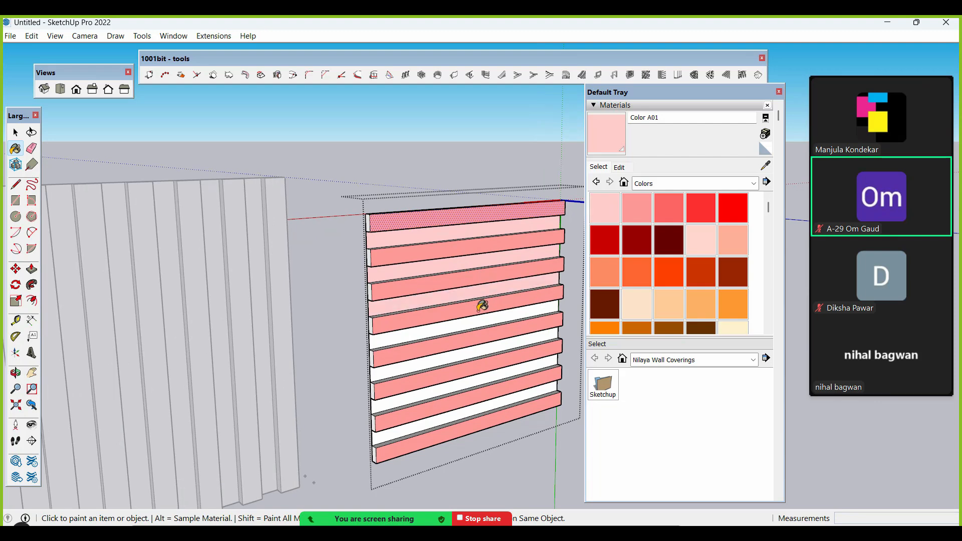
click(489, 325)
click(496, 350)
click(503, 372)
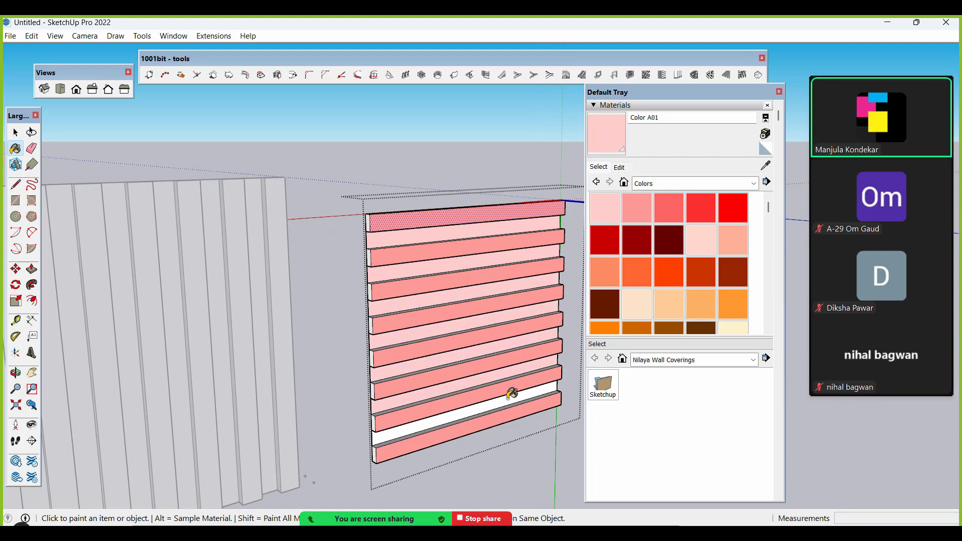
click(510, 394)
scroll(507, 222, down, 1)
scroll(507, 222, down, 3)
key(space)
- Try Wood Lumber ButtJoined from the Wood materials on the vertically ribbed panel and repaint it with Wood Veneer 02
middle_drag(479, 160, 334, 266)
triple_click(329, 266)
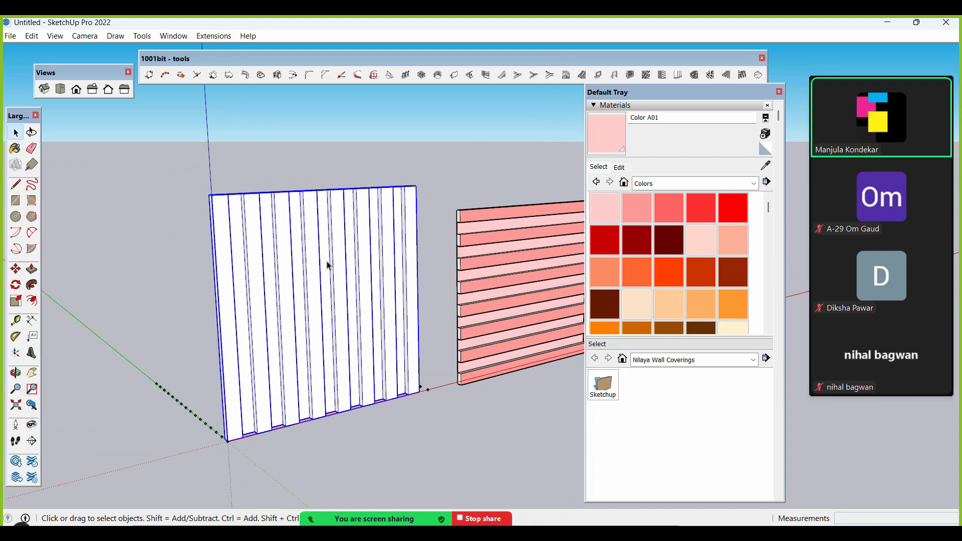
click(753, 183)
click(657, 315)
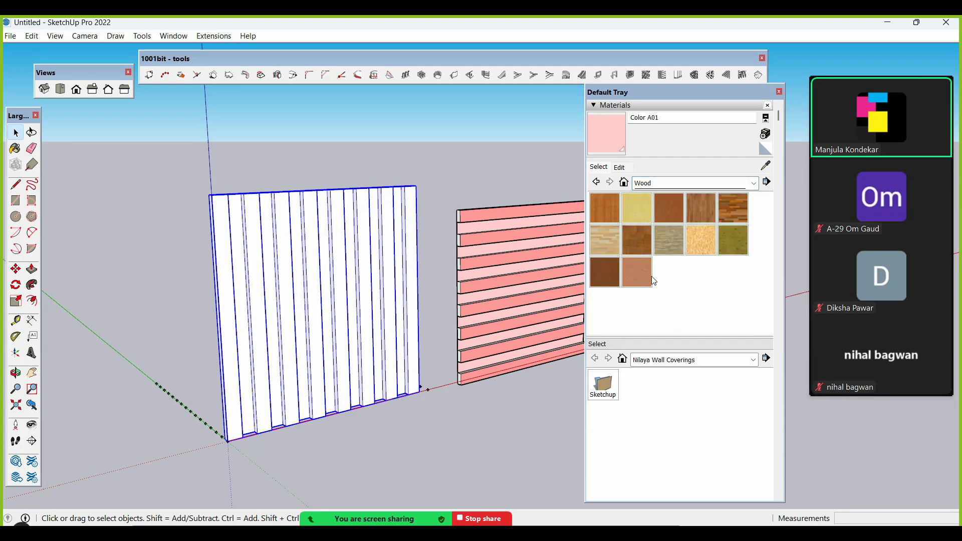
click(667, 241)
click(295, 246)
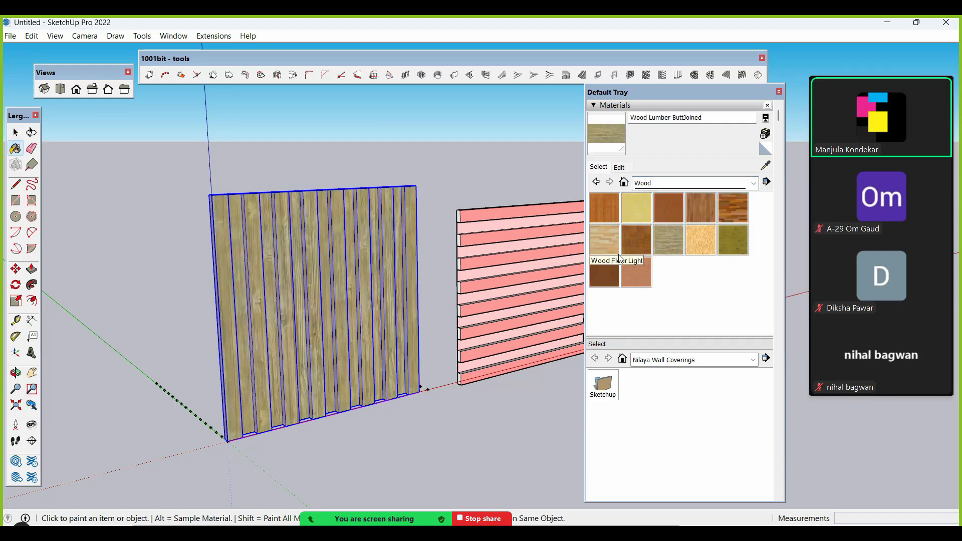
click(636, 272)
click(386, 269)
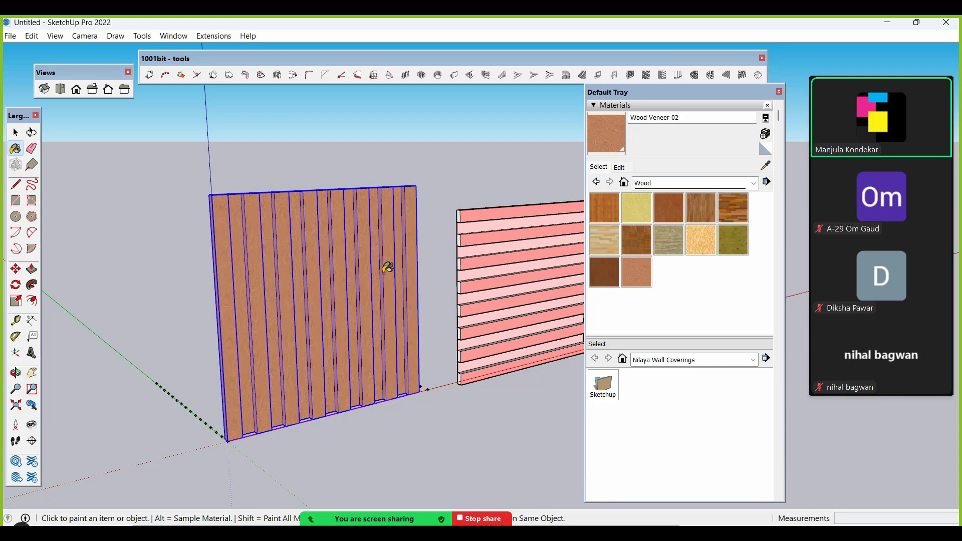
key(space)
scroll(243, 316, down, 2)
click(495, 162)
middle_drag(439, 343, 397, 296)
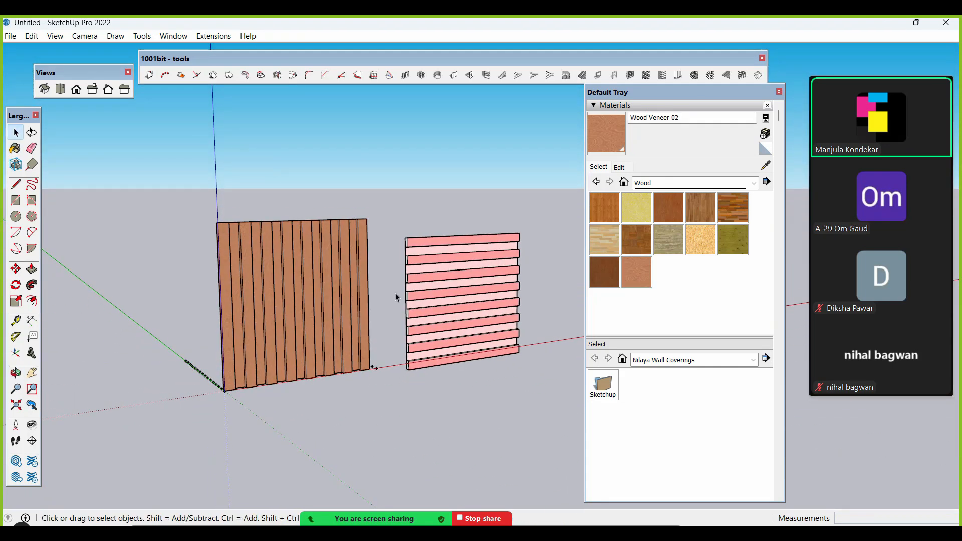
- Close the Default Tray and, in front view, draw an upright rectangle of about 3.23 m² beside the horizontally ribbed panel
click(777, 91)
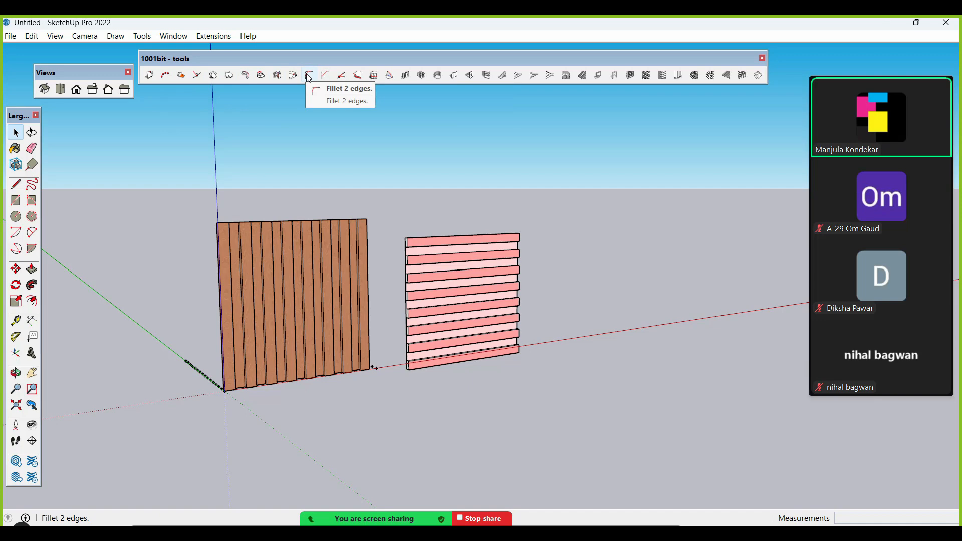
click(77, 90)
scroll(159, 345, down, 1)
scroll(555, 333, up, 2)
key(r)
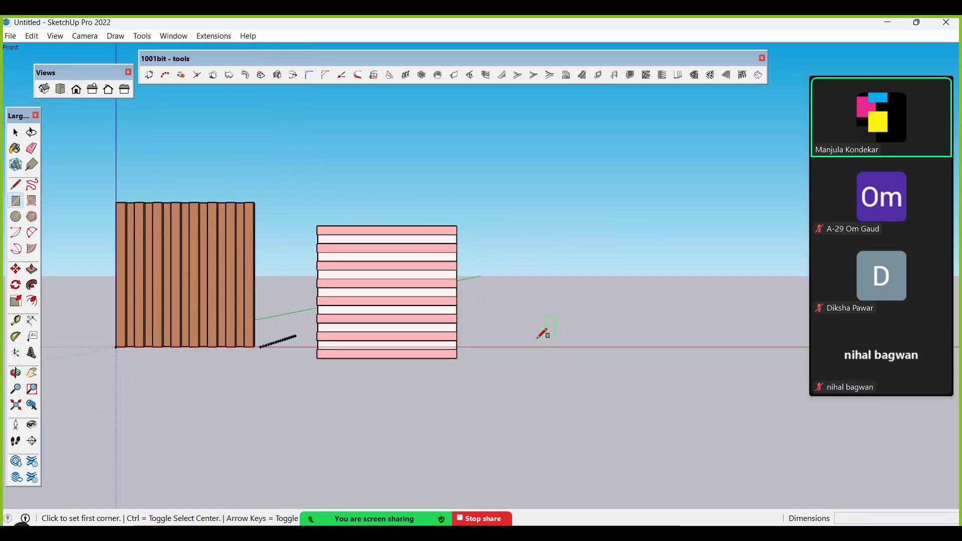
click(525, 343)
click(674, 182)
scroll(414, 273, down, 1)
scroll(612, 247, up, 1)
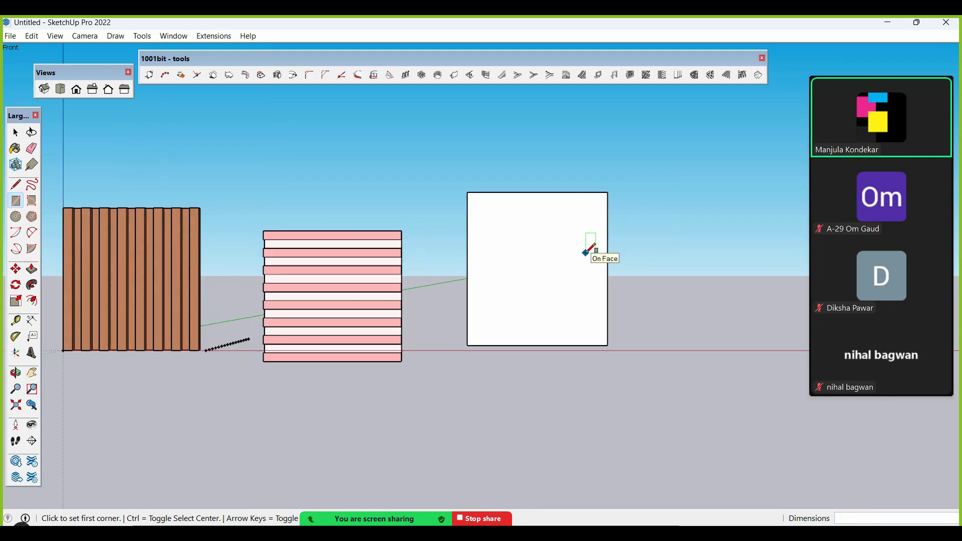
key(space)
- Place guide lines 0.3 m inside the upper, left, right and lower edges of the new rectangle
scroll(589, 249, up, 1)
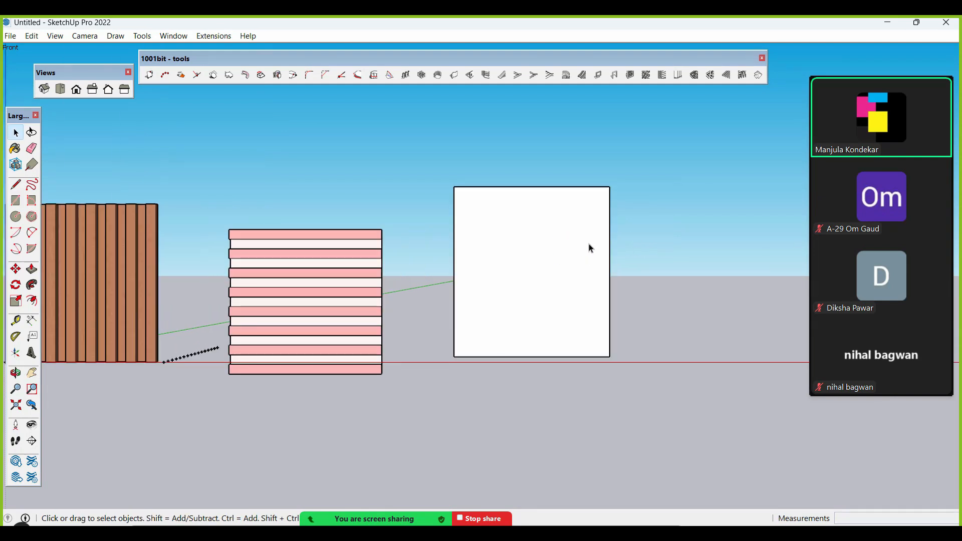
key(t)
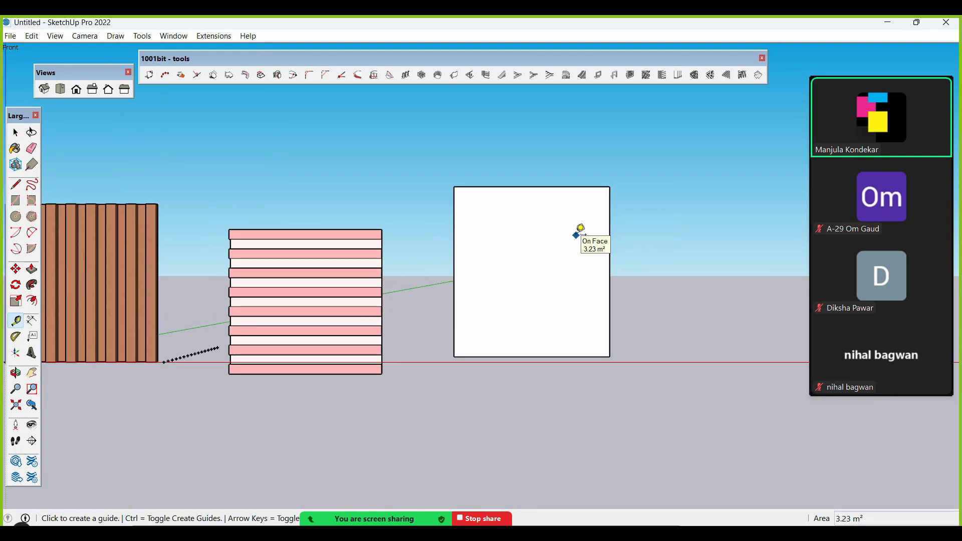
click(532, 186)
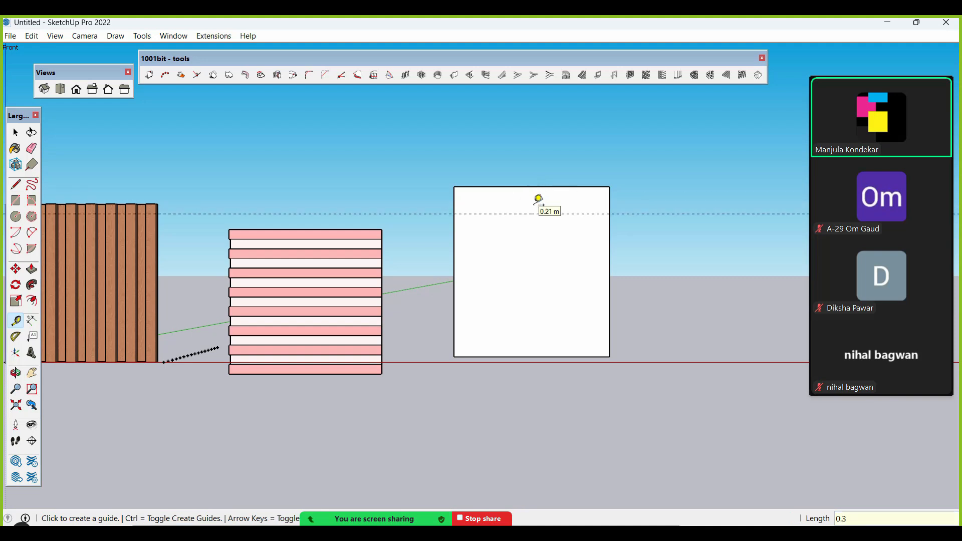
click(532, 214)
click(454, 283)
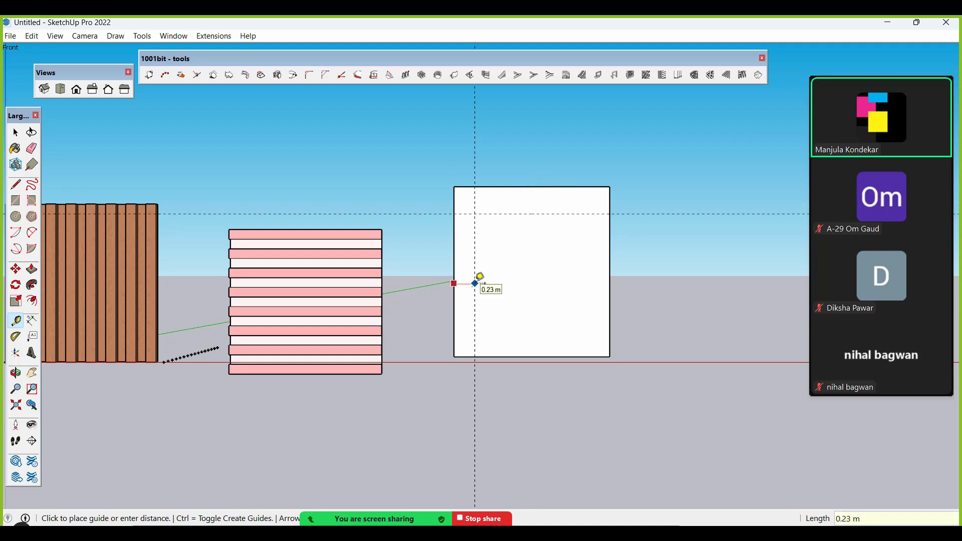
text(.3)
click(609, 285)
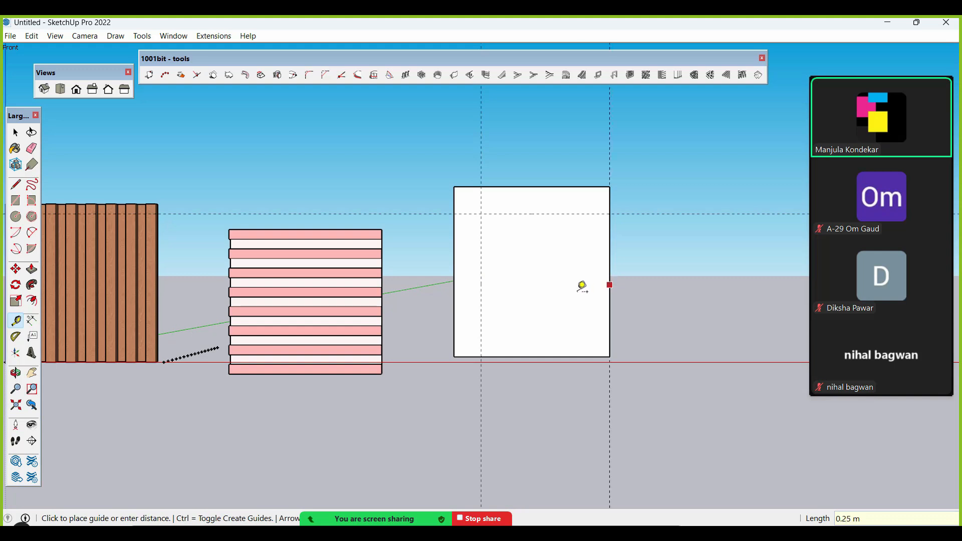
key(Return)
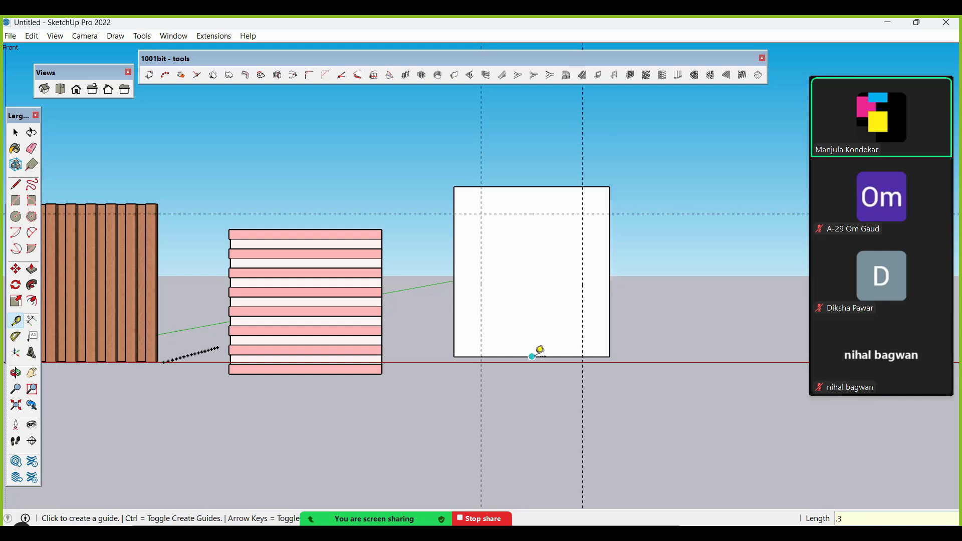
click(532, 357)
text(.3)
key(Return)
key(space)
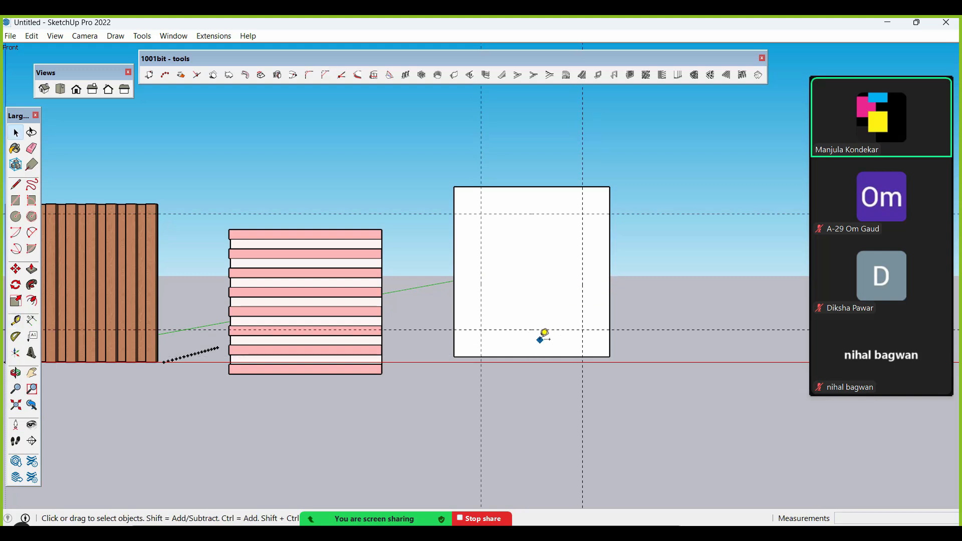
- Round the two upper corners of the guided rectangle with tangent 2 Point Arcs between the guide lines, trimming the corners away
click(32, 232)
scroll(545, 195, up, 2)
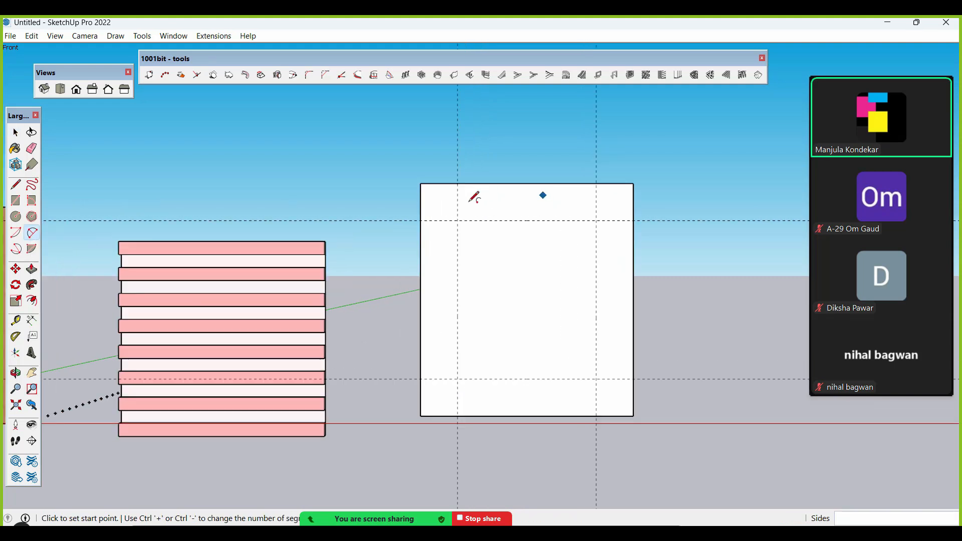
click(420, 221)
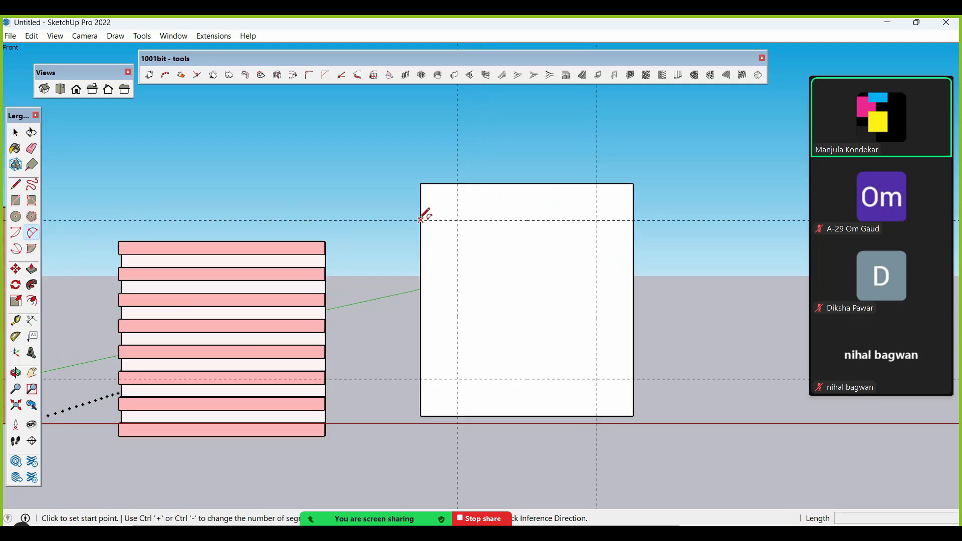
double_click(458, 183)
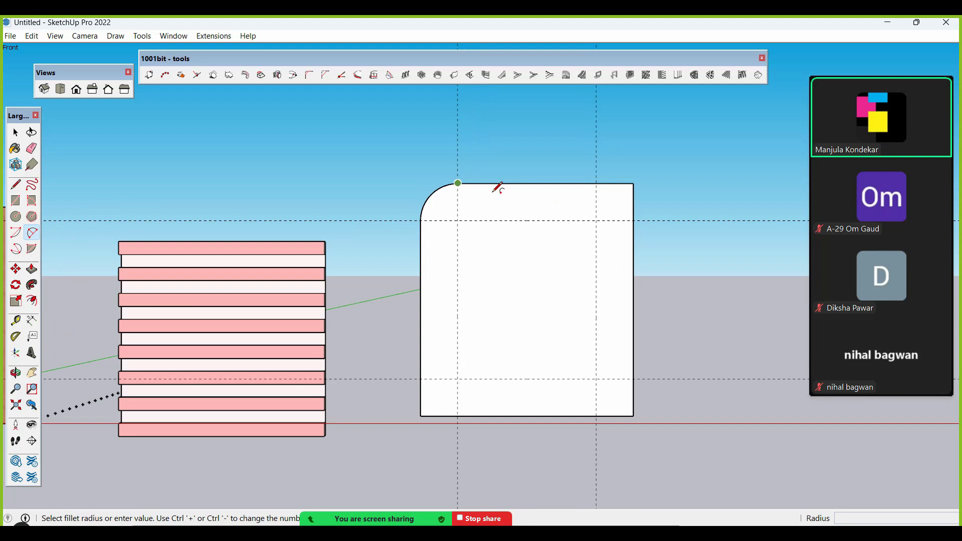
click(597, 183)
double_click(634, 217)
- Try rounding the rectangle's two lower corners with 2 Point Arcs between the guides, and undo both arcs
scroll(546, 157, down, 1)
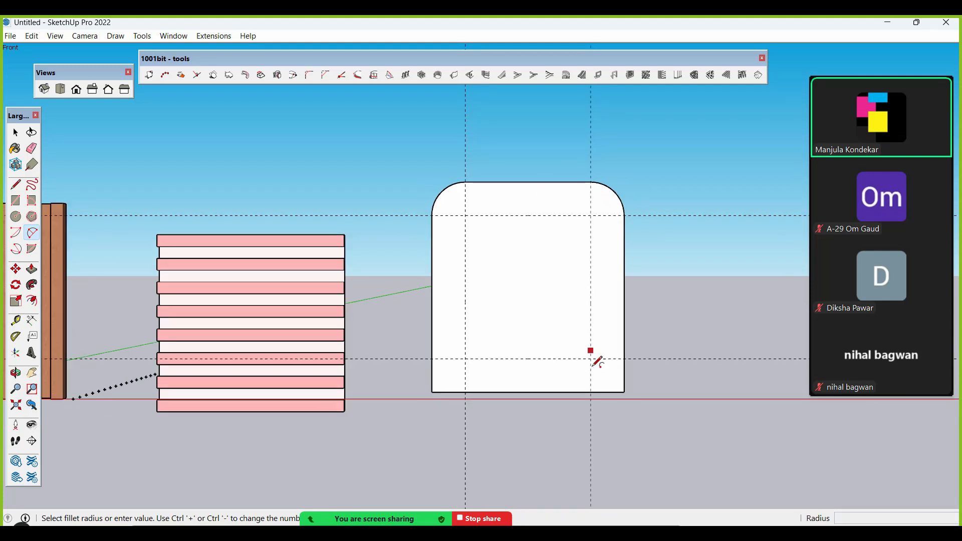
scroll(595, 363, up, 1)
click(591, 397)
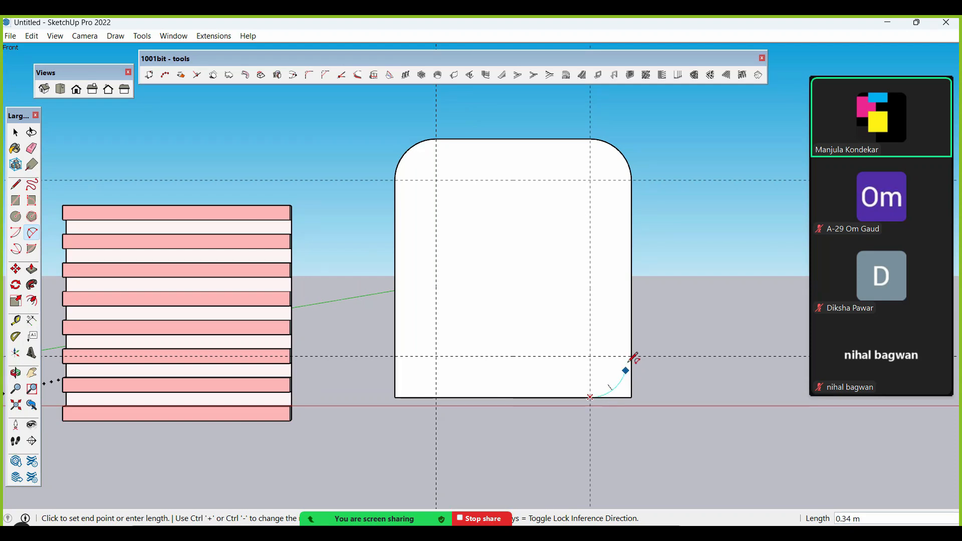
click(633, 351)
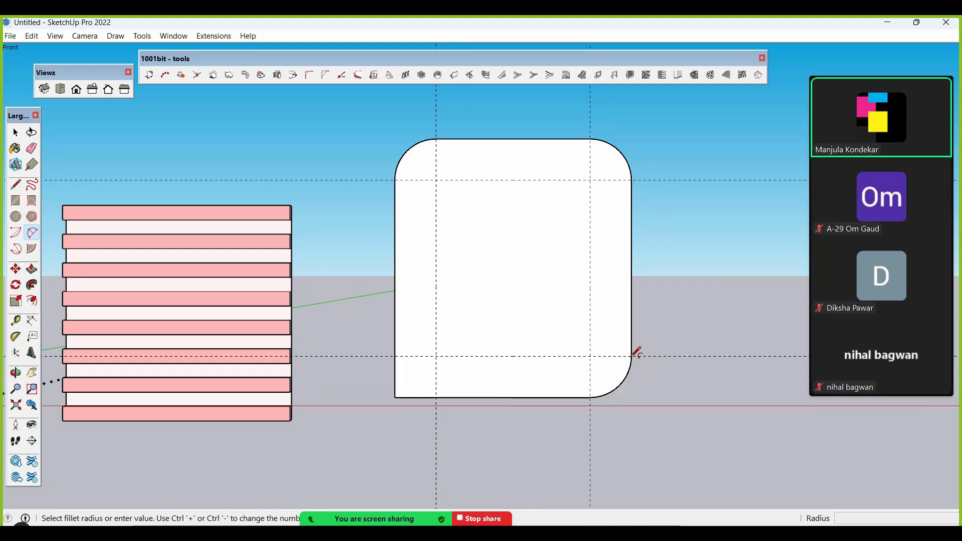
click(437, 398)
click(396, 356)
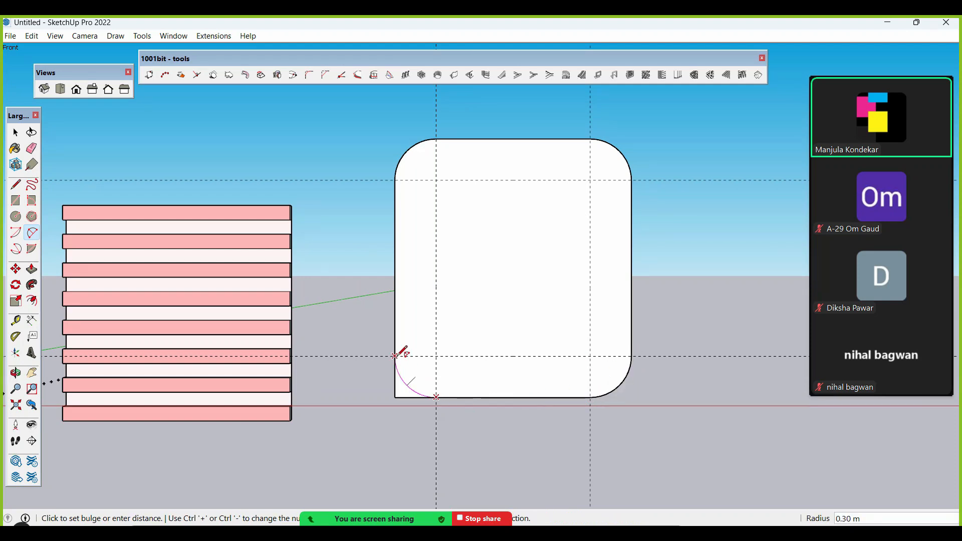
click(399, 352)
scroll(401, 356, down, 2)
key(space)
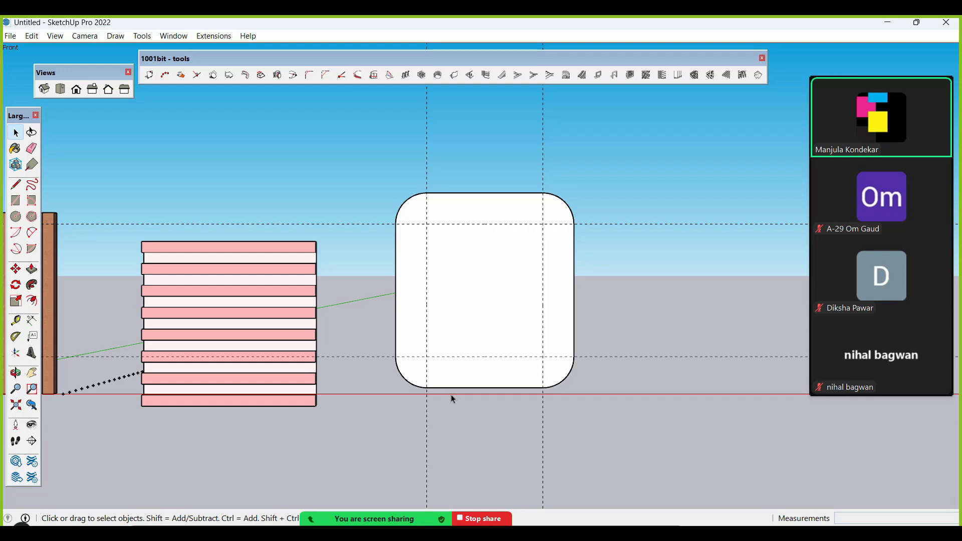
key(ctrl+z)
key(ctrl+z)
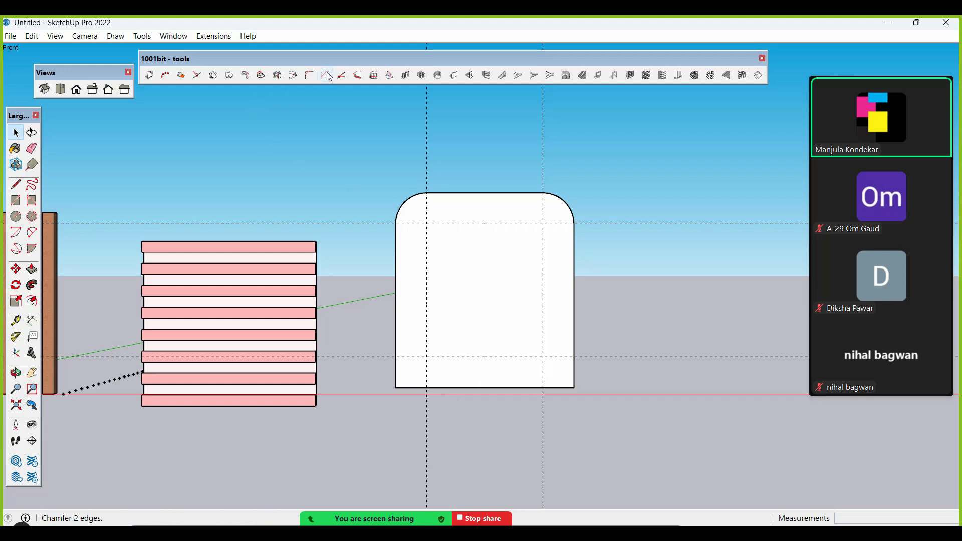
- Fillet the rectangle's lower-right corner with the 1001bit Fillet tool at a radius of 0.3 m
click(310, 76)
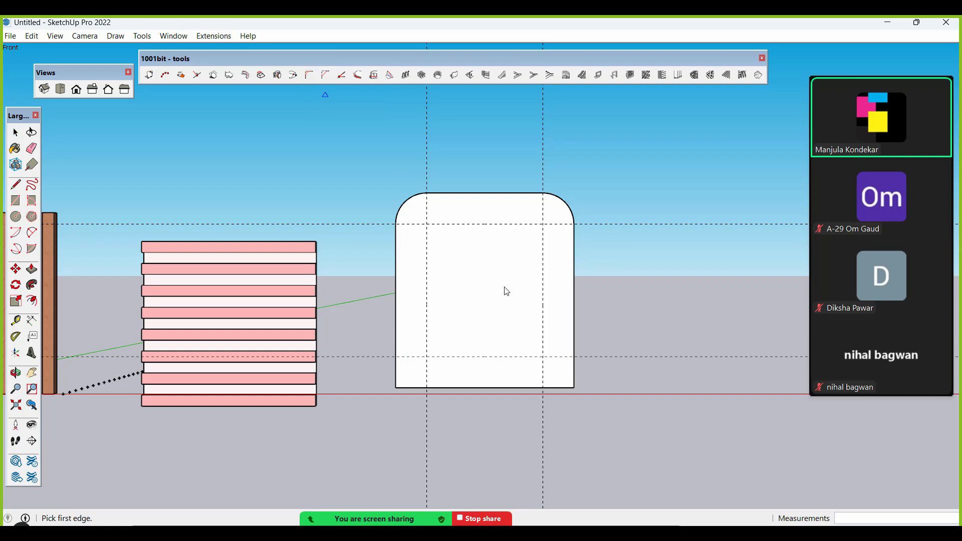
click(551, 388)
click(574, 350)
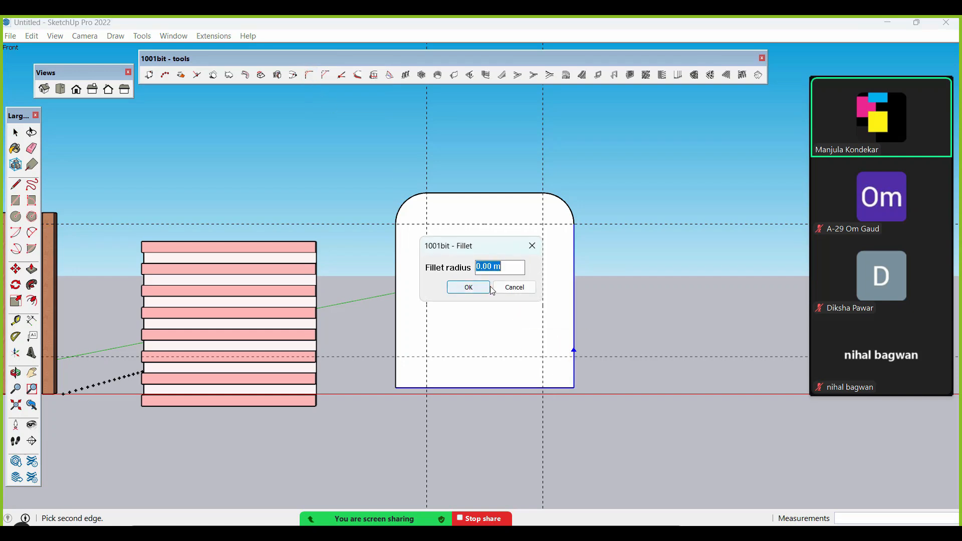
text(0.3)
click(468, 287)
scroll(469, 348, up, 2)
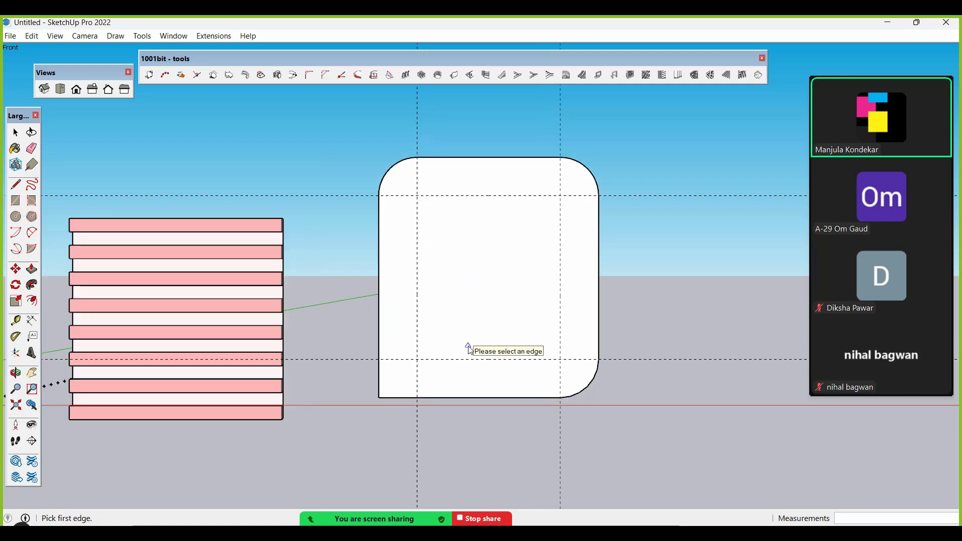
key(space)
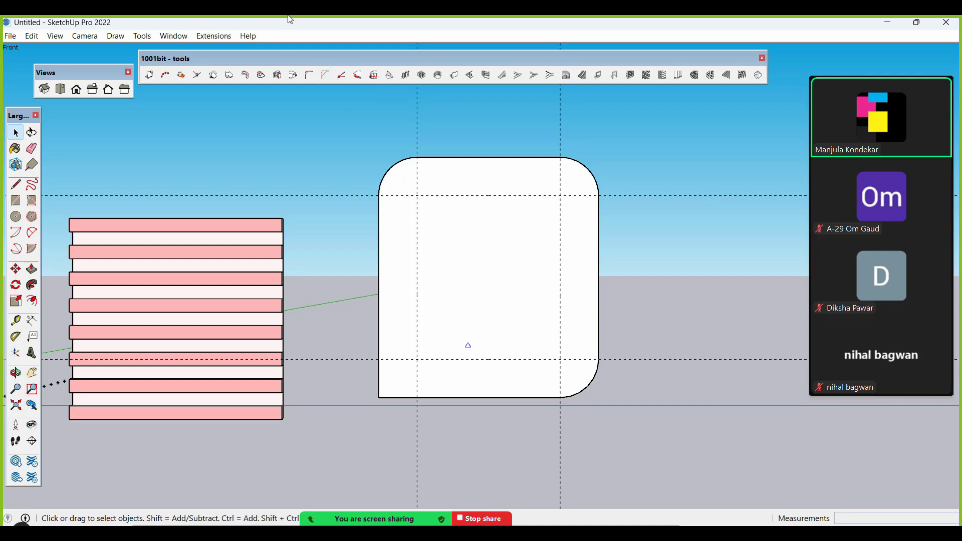
- Chamfer the rectangle's lower-left corner with the 1001bit Chamfer tool, using 0.3 m for both chamfer distances
click(321, 76)
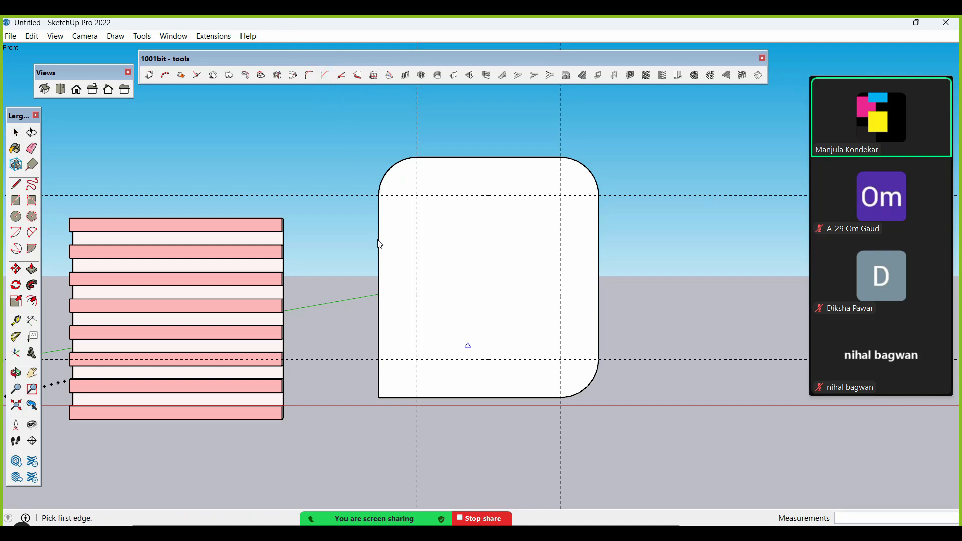
click(406, 396)
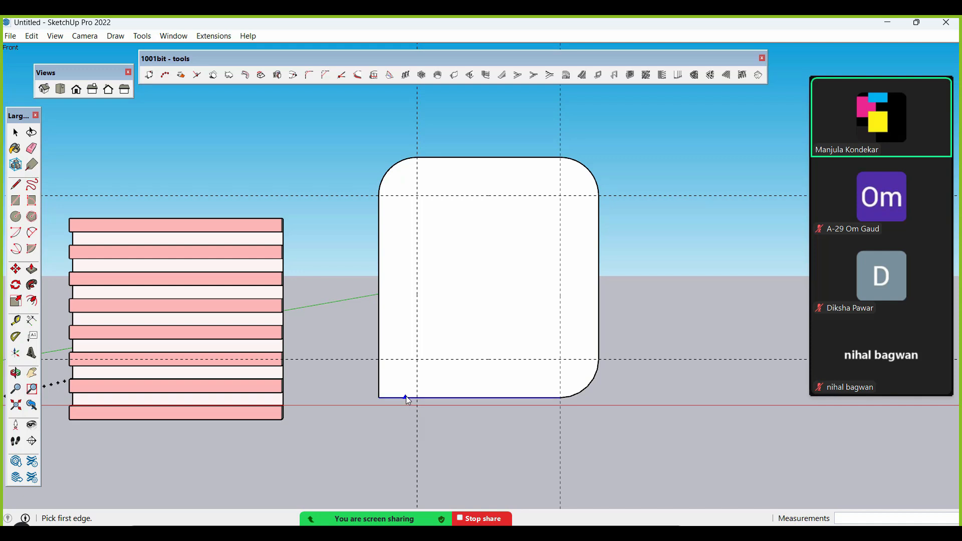
click(384, 357)
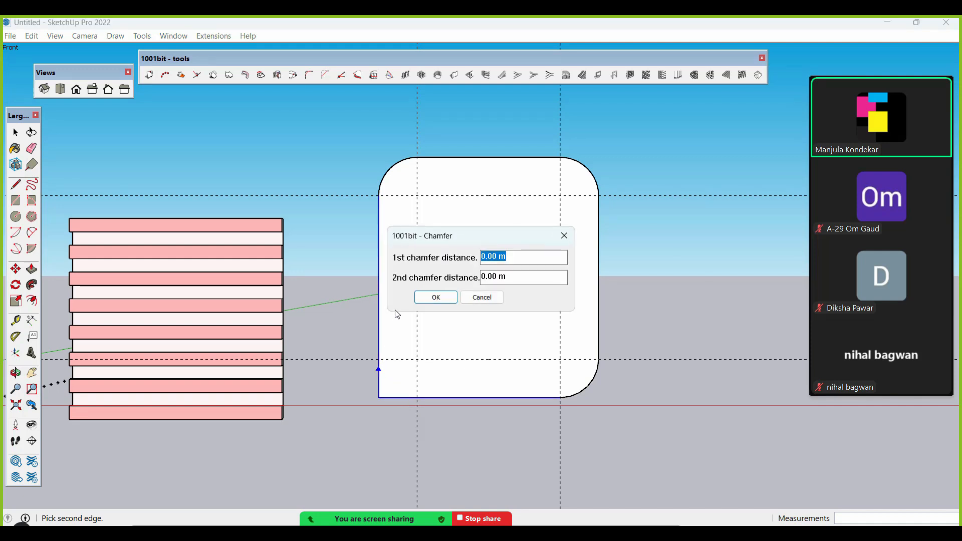
text(0.3)
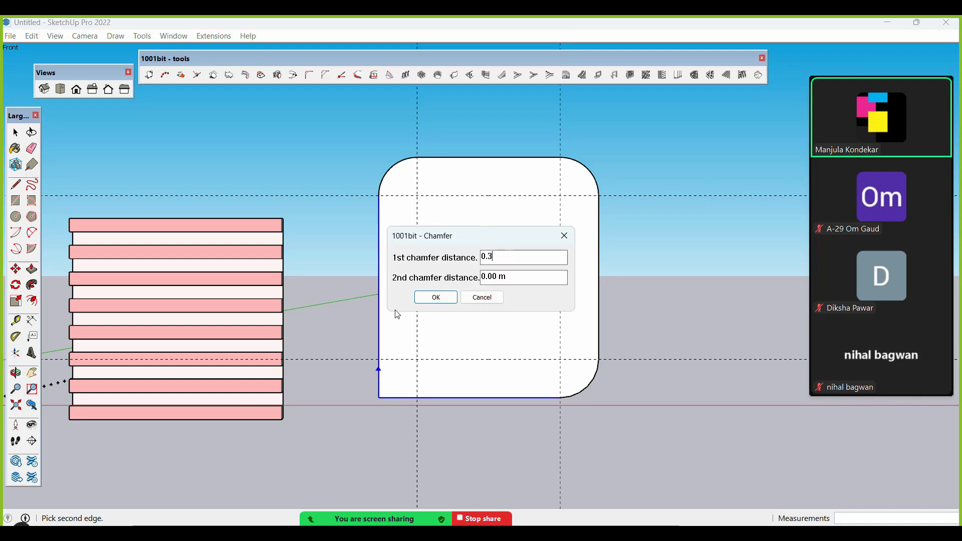
key(Tab)
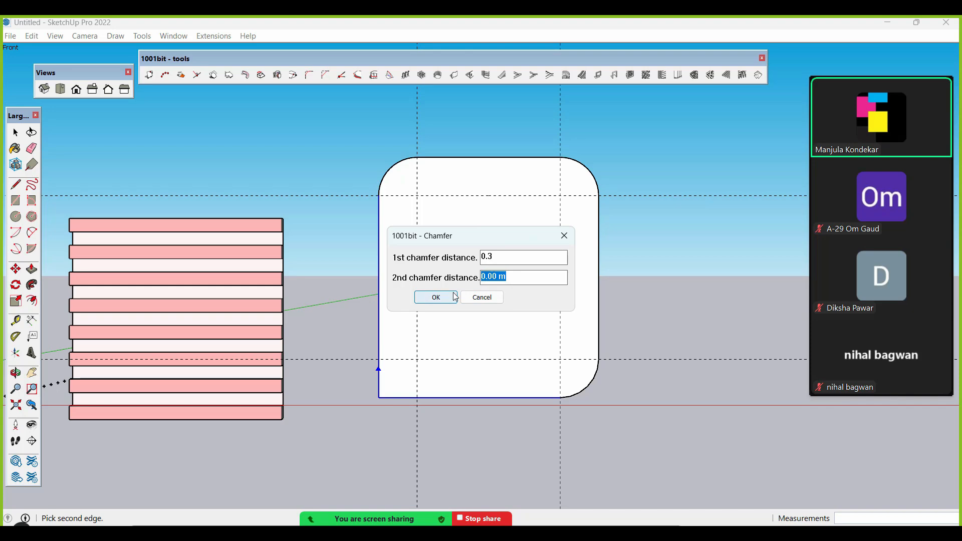
text(0.3)
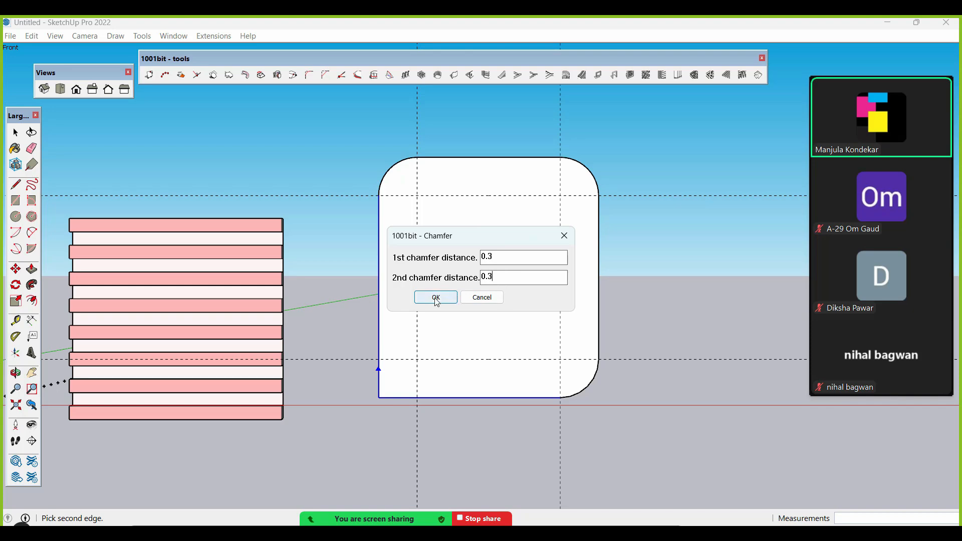
click(436, 298)
key(space)
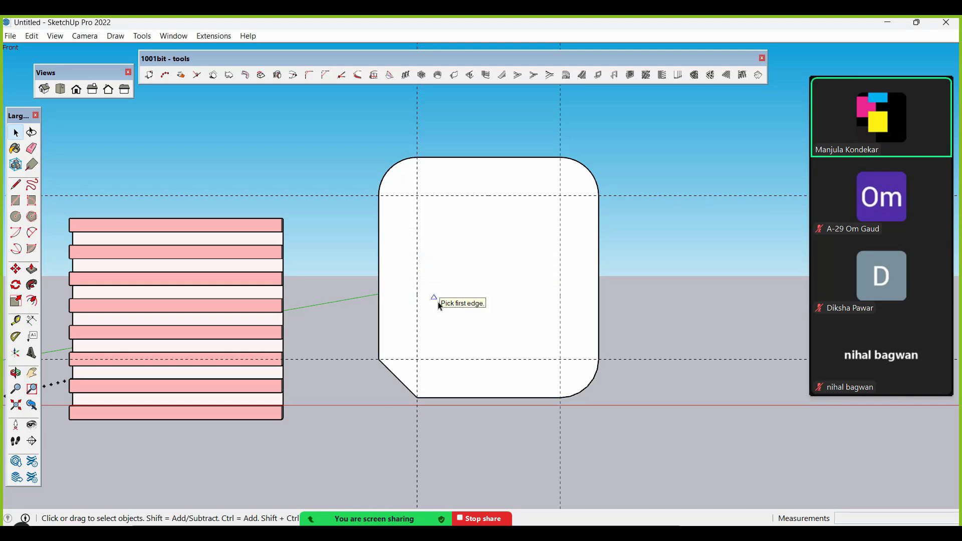
- Delete all the guides around the rounded and chamfered shape
click(462, 326)
scroll(465, 327, down, 3)
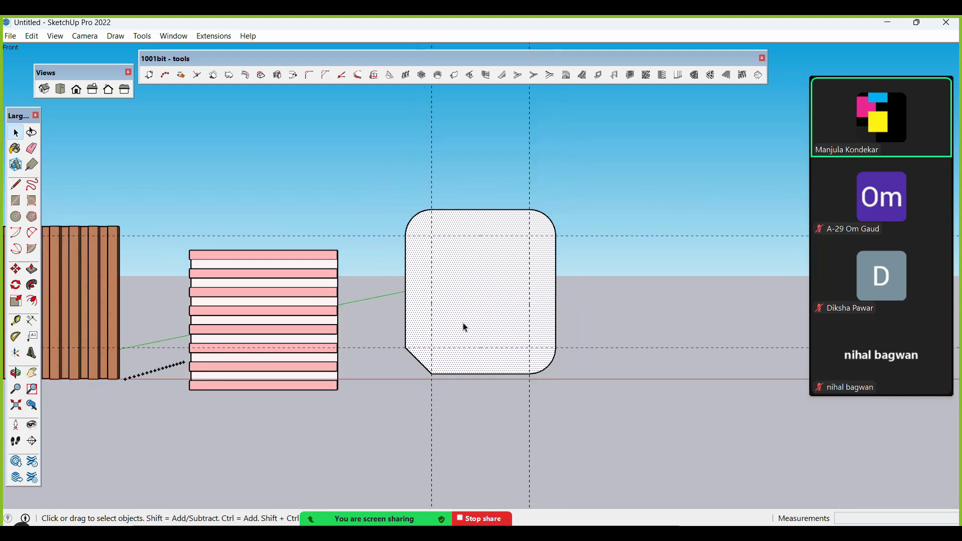
scroll(464, 326, up, 3)
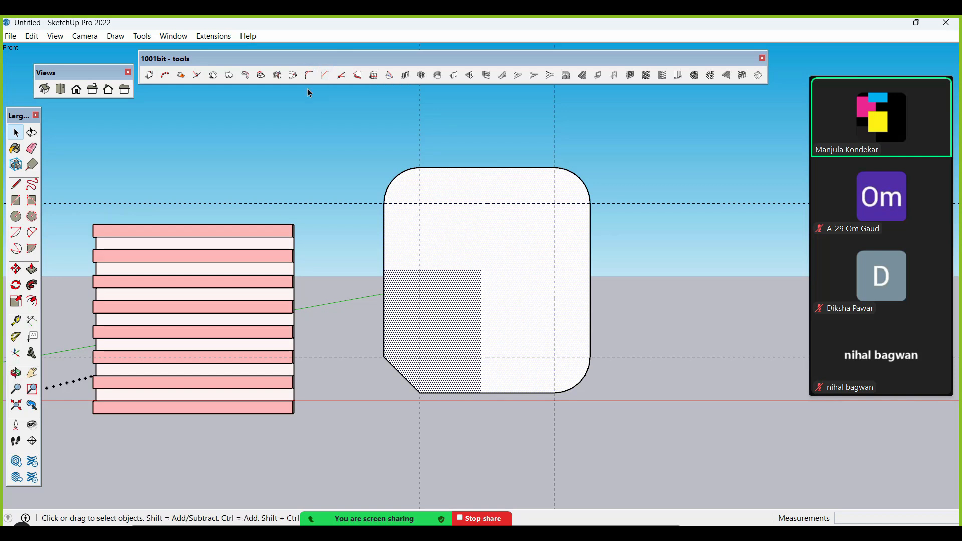
click(381, 178)
drag(335, 161, 335, 418)
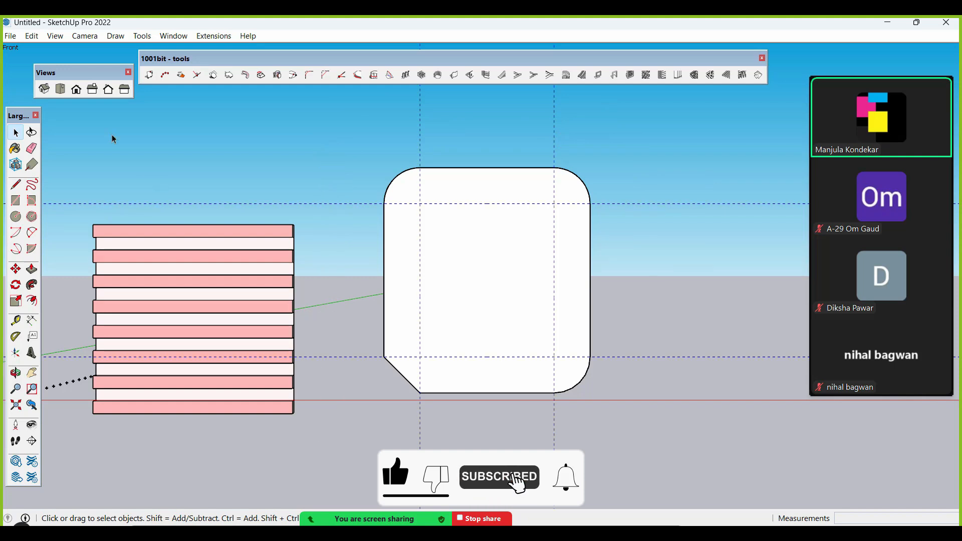
click(32, 36)
click(64, 146)
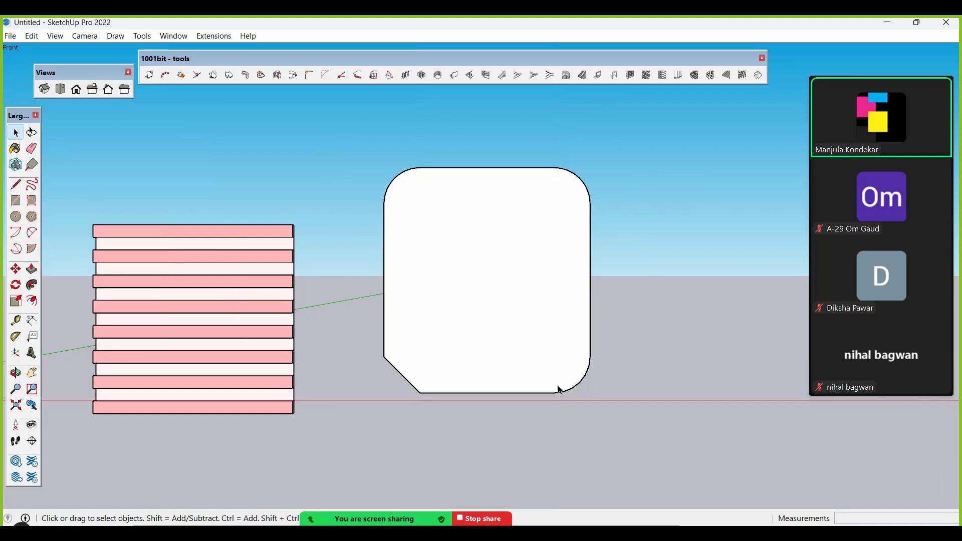
- Select both ribbed panels and the rounded shape and delete them to empty the model
scroll(566, 379, down, 1)
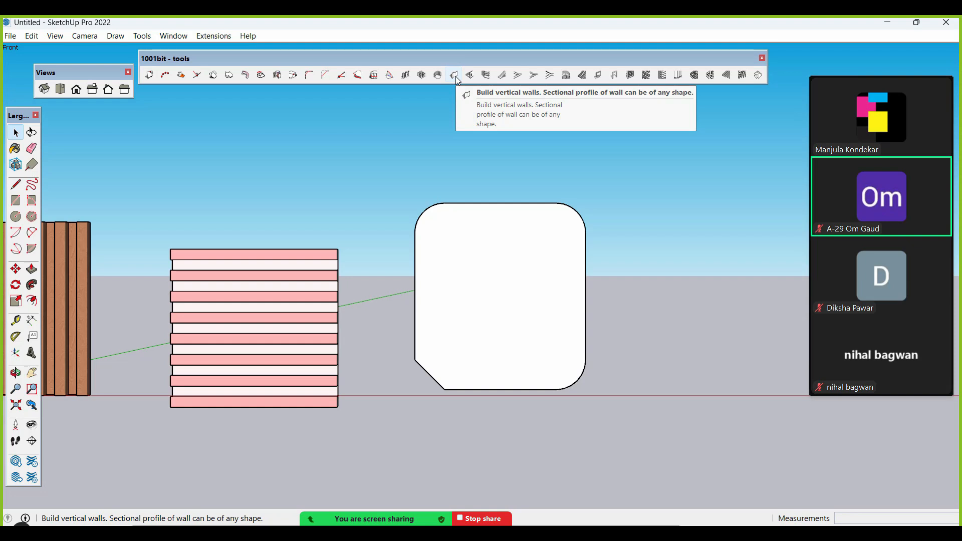
scroll(516, 336, down, 4)
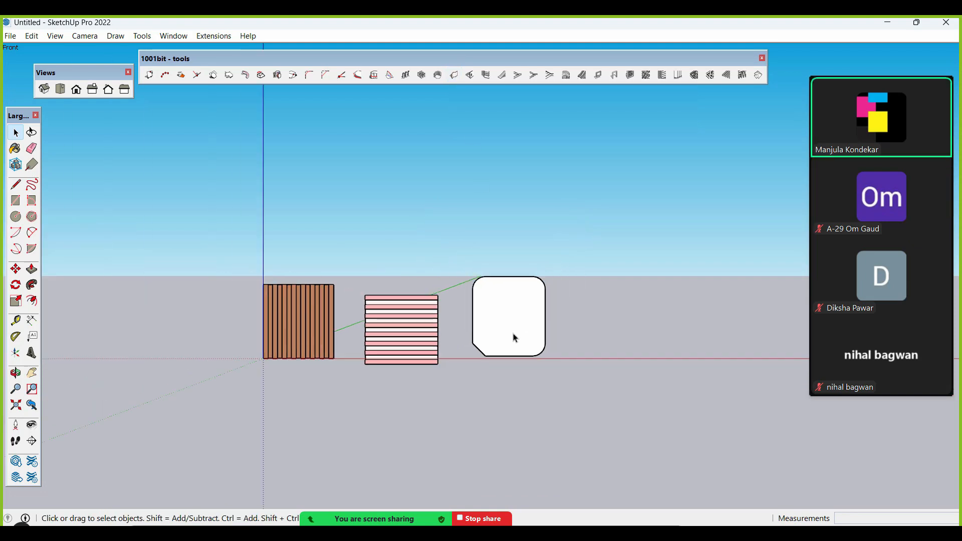
scroll(515, 338, down, 2)
middle_drag(524, 326, 546, 303)
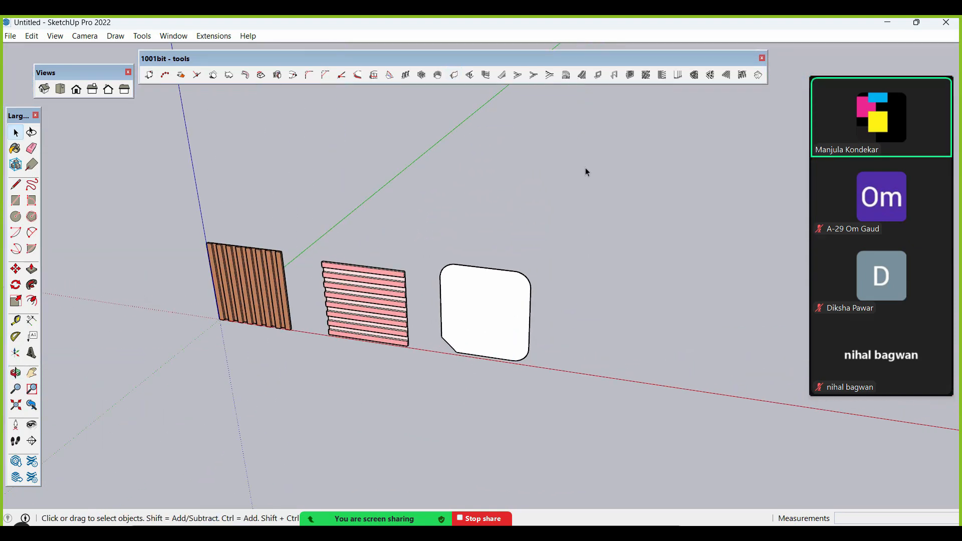
drag(198, 420, 139, 446)
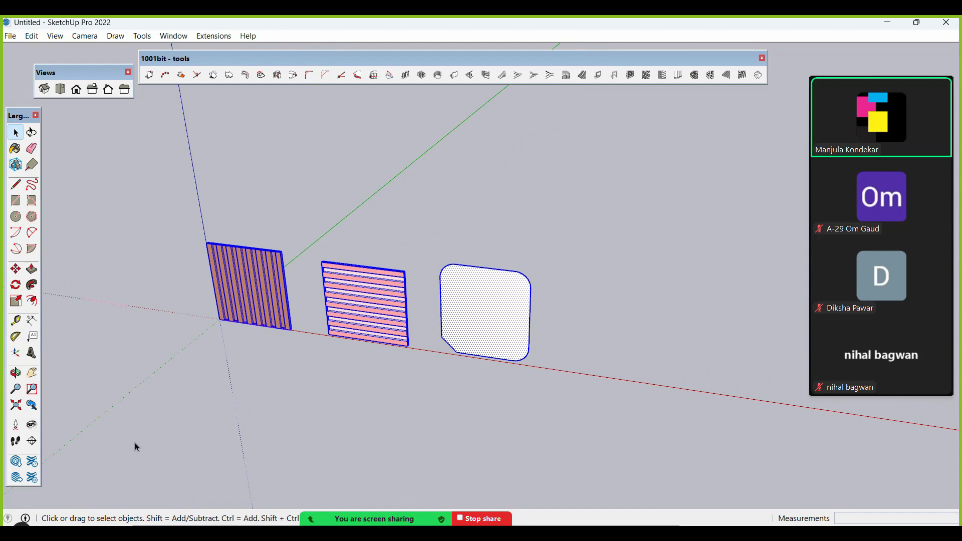
key(Delete)
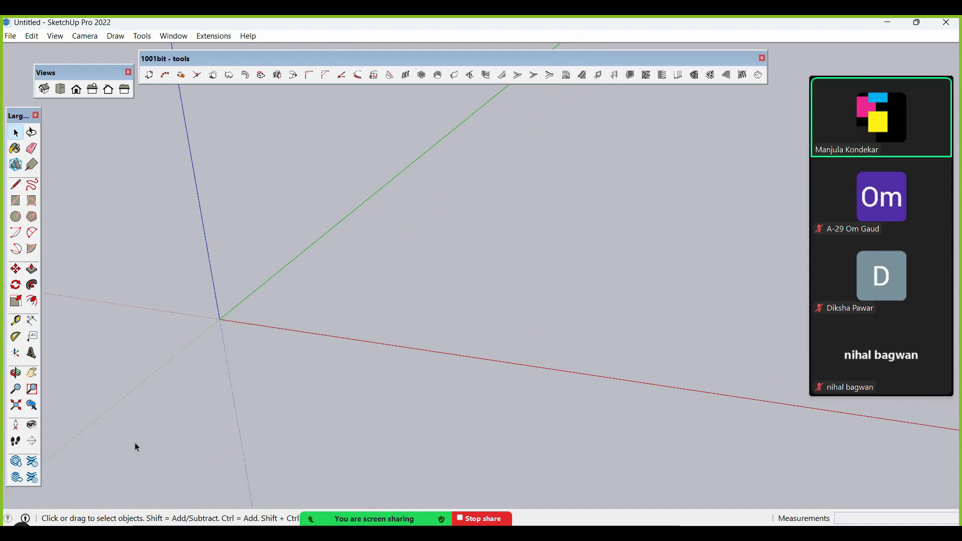
- Import the AutoCAD floor plan drawing and dismiss the import results
click(10, 36)
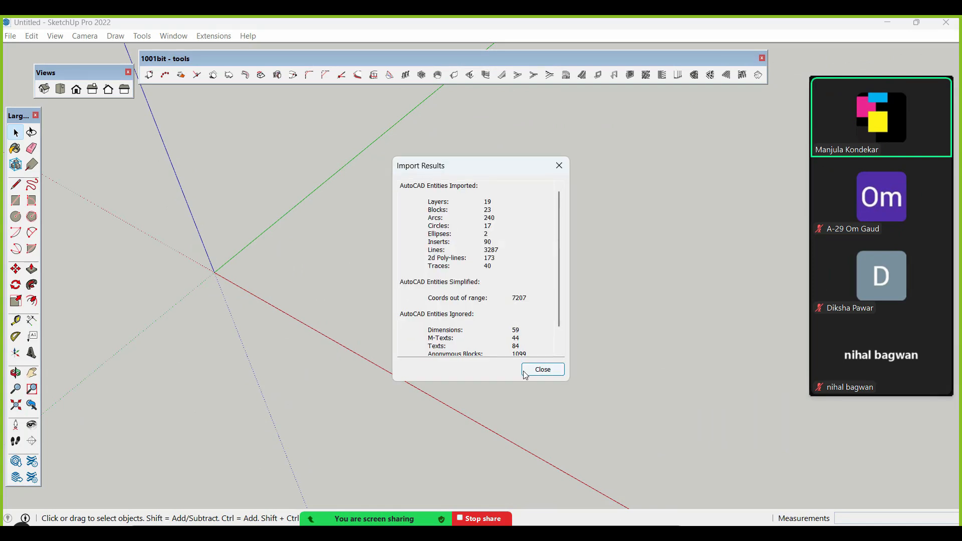
click(526, 366)
scroll(407, 310, down, 3)
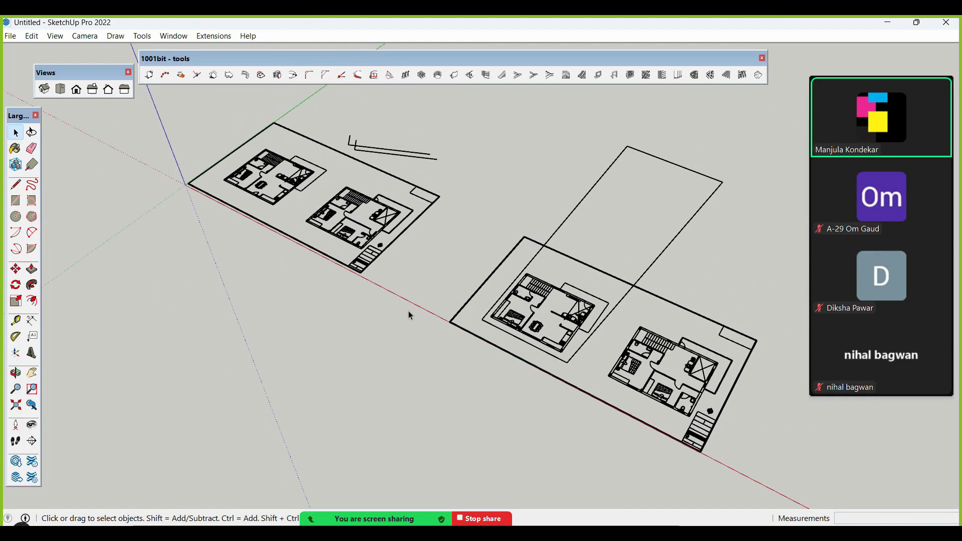
scroll(534, 313, down, 1)
- Trace the outer wall segment beside the bedroom's bed with a rectangle on the first floor plan
scroll(440, 281, up, 8)
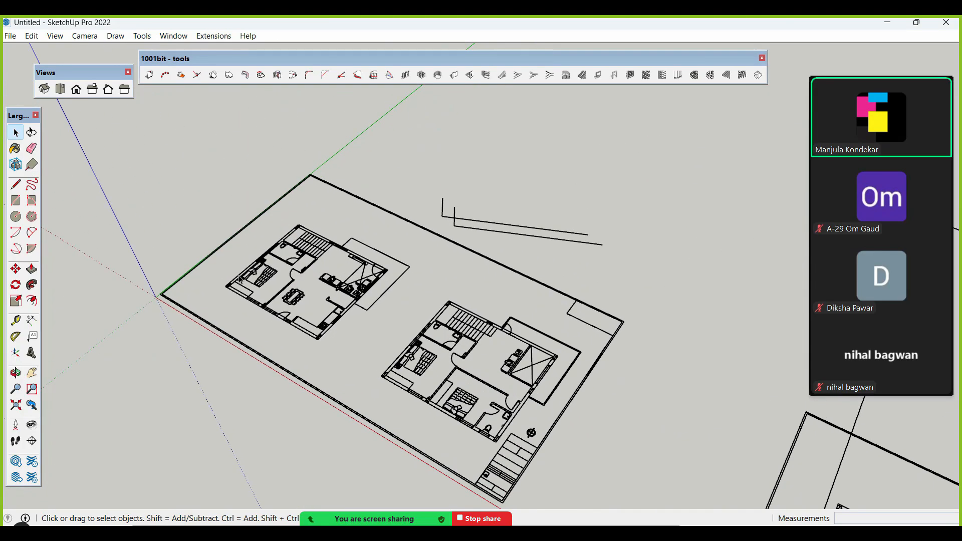
scroll(250, 280, up, 3)
scroll(378, 301, down, 3)
middle_drag(385, 291, 385, 309)
scroll(241, 250, up, 6)
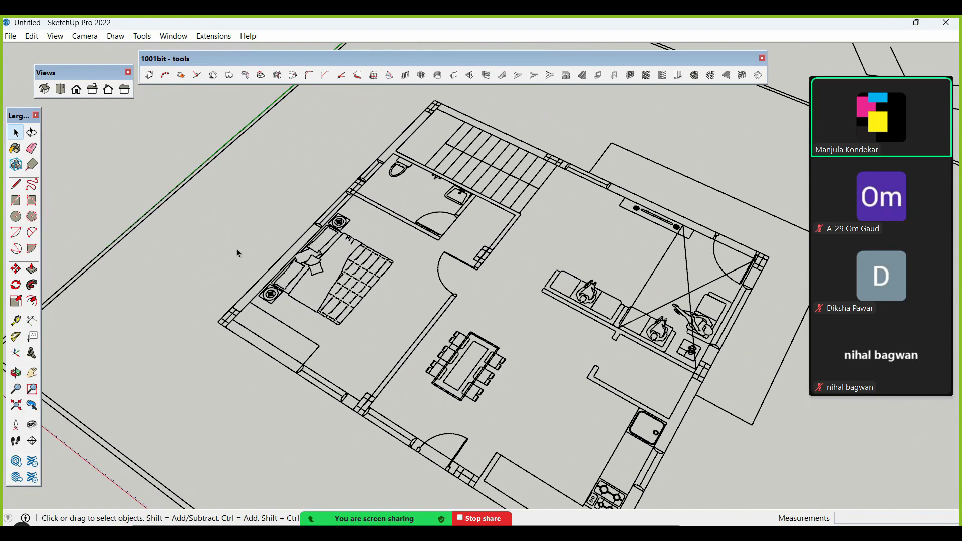
scroll(351, 269, down, 3)
scroll(346, 270, up, 3)
click(15, 201)
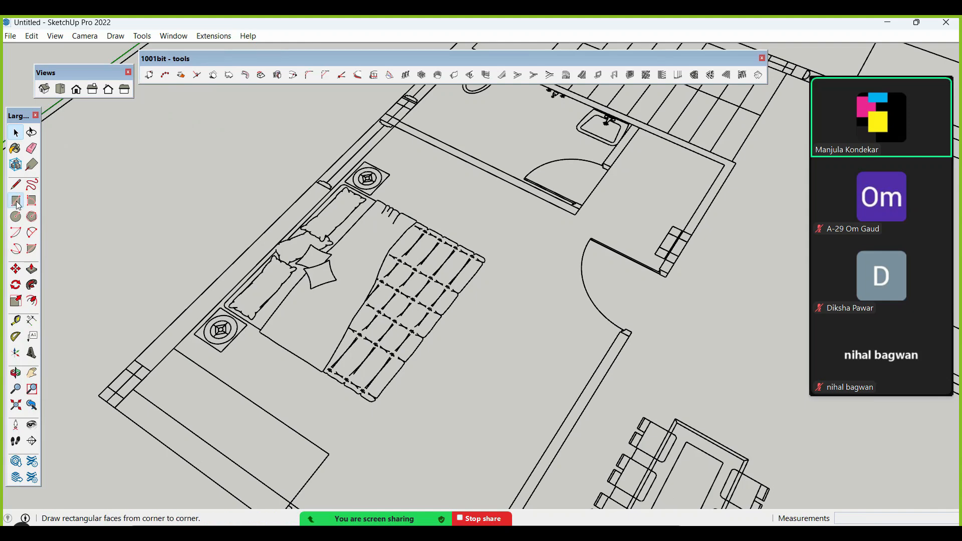
scroll(155, 348, up, 2)
click(125, 381)
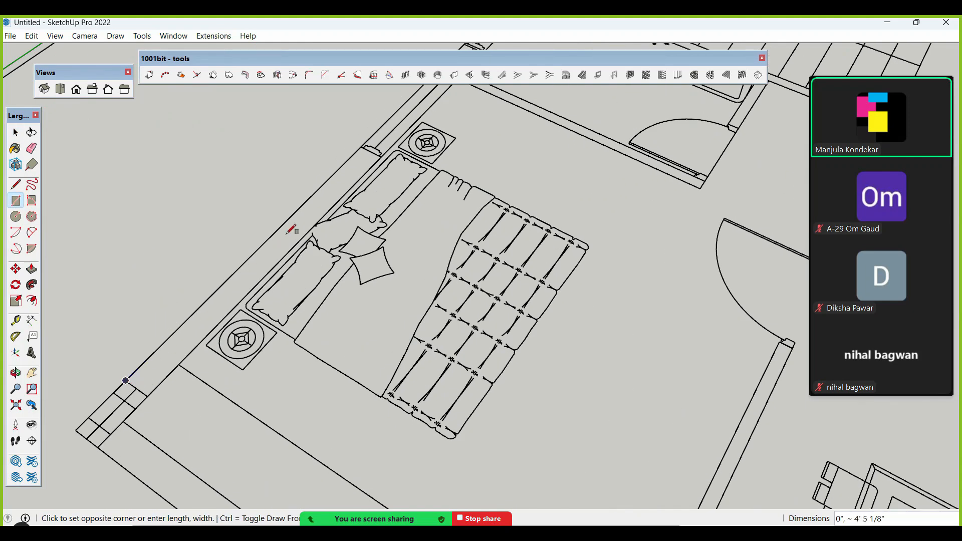
click(382, 152)
scroll(376, 218, down, 3)
- Push/Pull the traced wall rectangle up to a height of 10'
key(p)
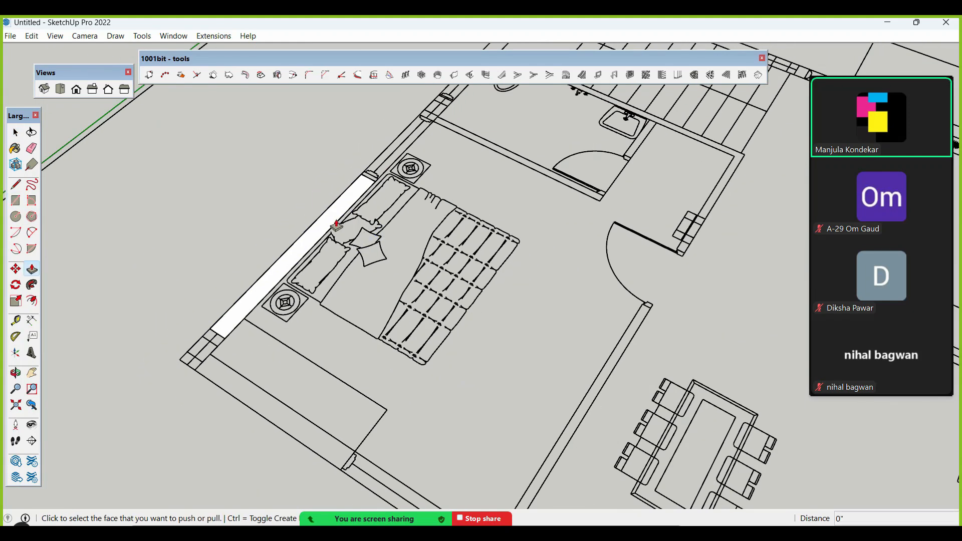
click(323, 217)
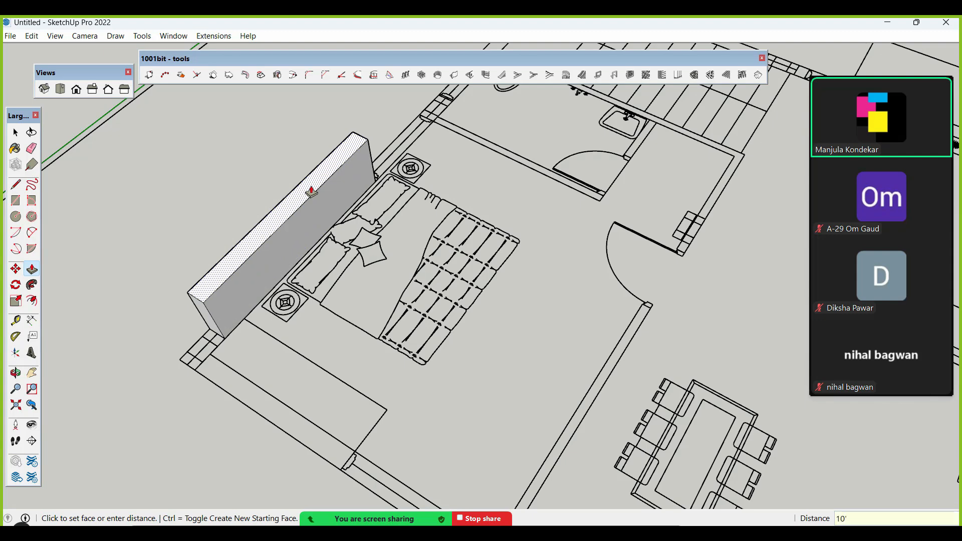
click(312, 236)
scroll(290, 276, down, 3)
- Select the whole extruded bedroom wall, make it a group, and delete it
key(space)
click(293, 280)
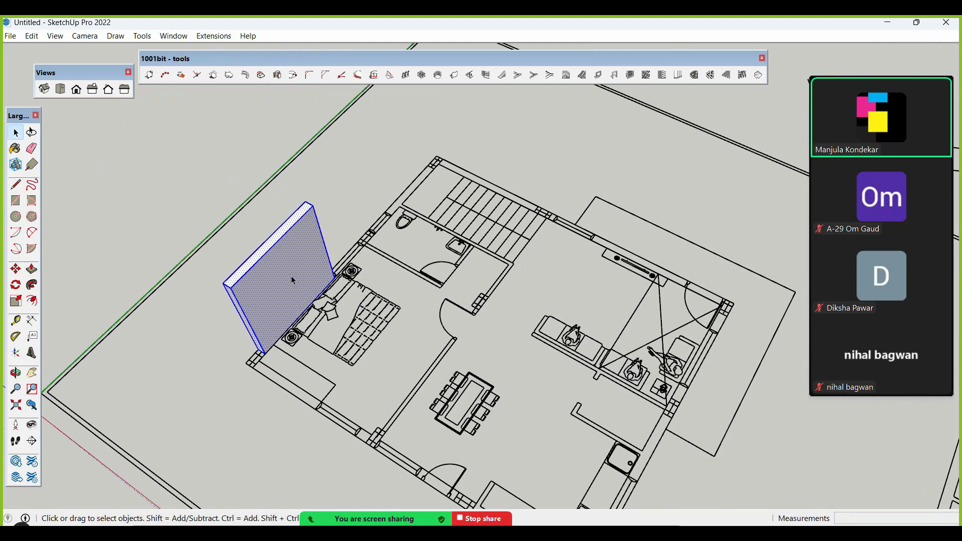
right_click(292, 280)
click(328, 195)
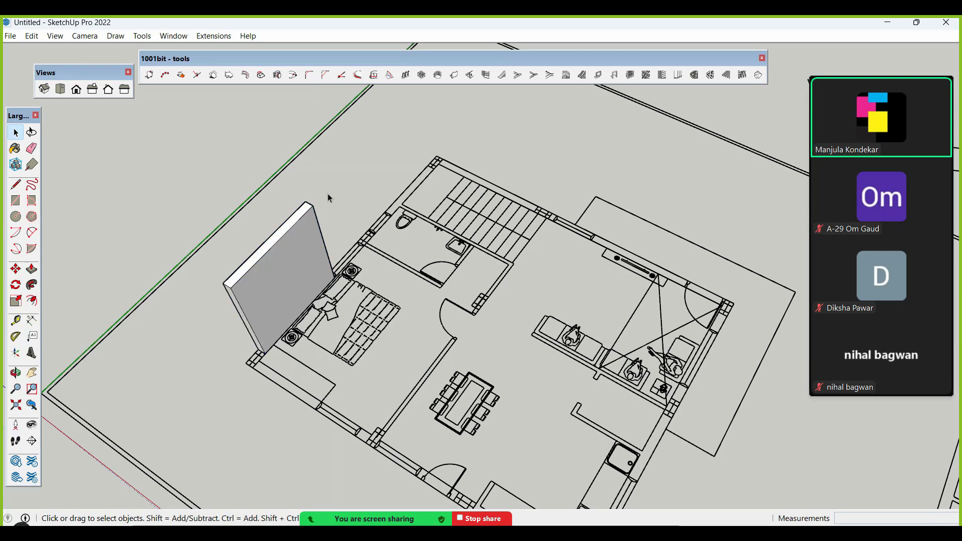
click(308, 235)
key(Delete)
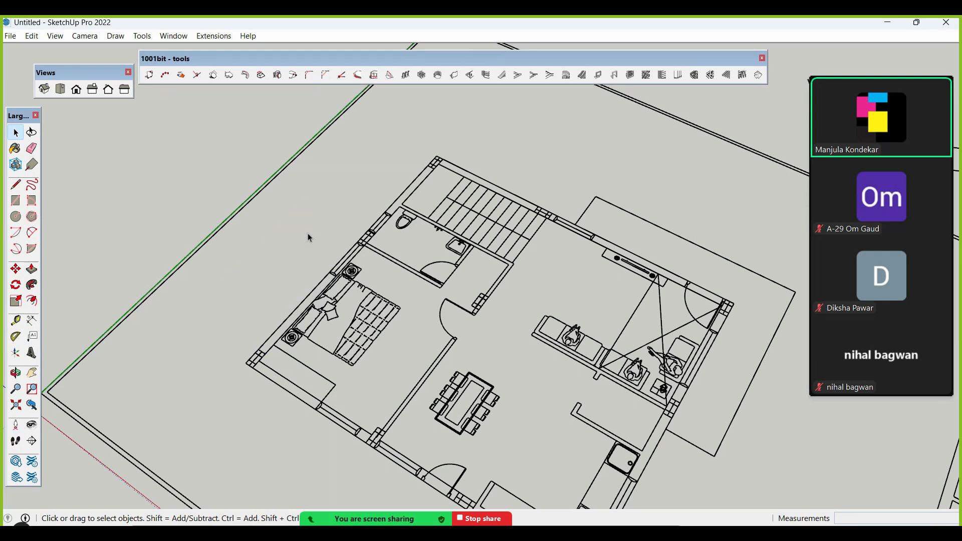
- Configure the 1001bit vertical wall with 9" thickness and 10' height and start building it
click(455, 75)
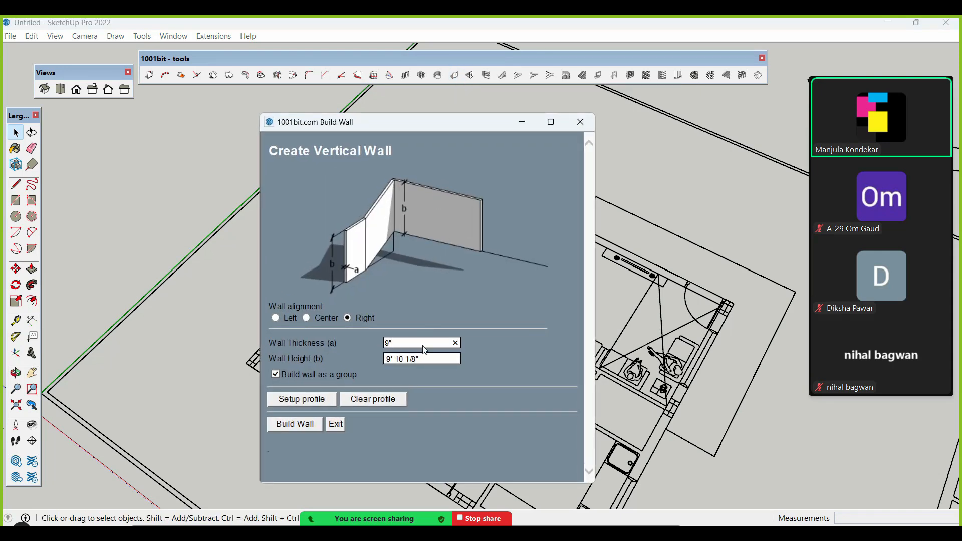
text(10')
click(301, 424)
- Build the wall along the bedroom's outer wall beside the bed, from the corner column to the window, about 9' 1" long
scroll(221, 363, up, 6)
scroll(223, 363, up, 2)
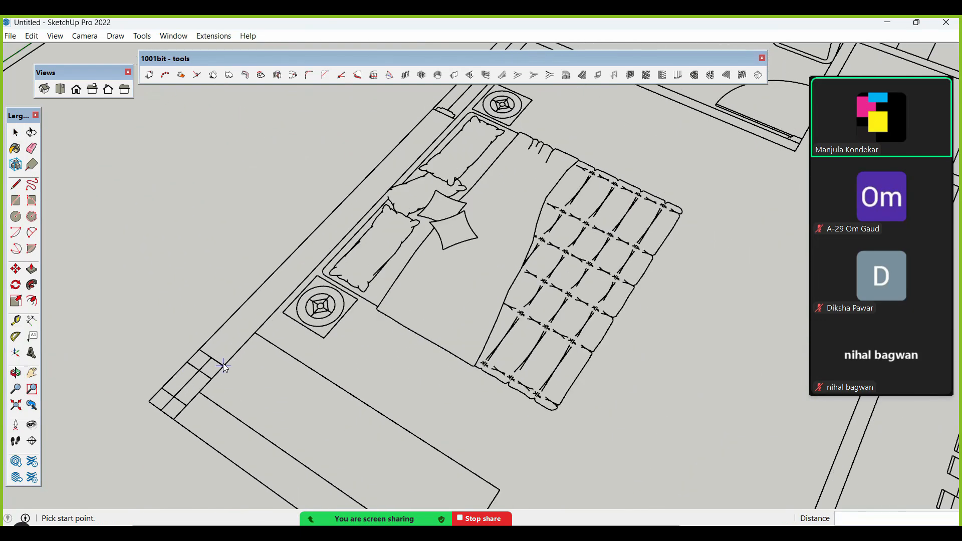
click(222, 364)
scroll(250, 331, down, 1)
scroll(266, 318, up, 2)
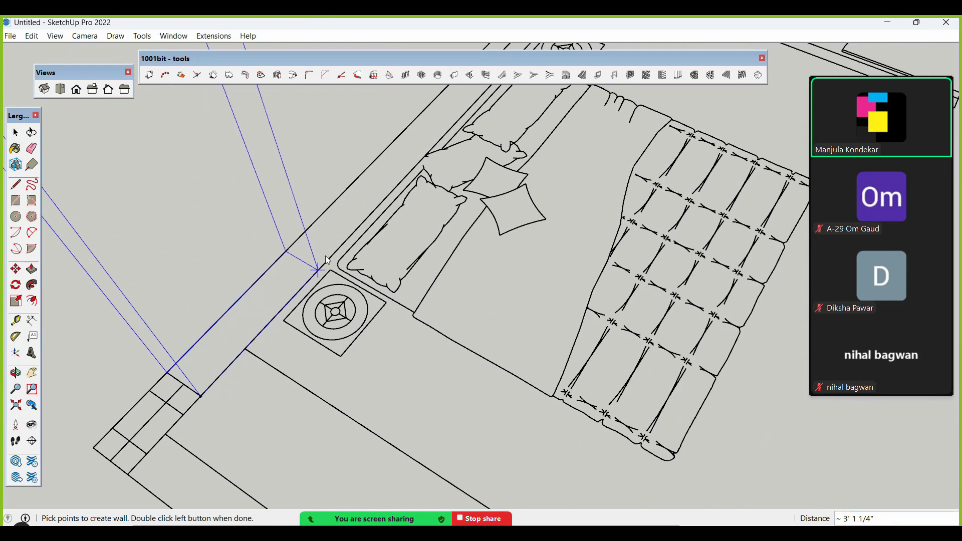
scroll(286, 422, down, 1)
scroll(283, 415, down, 3)
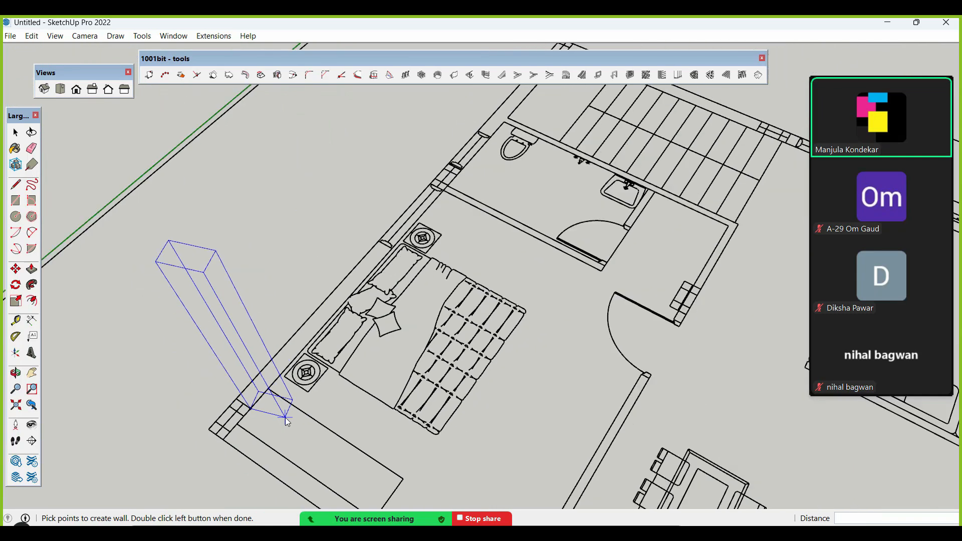
scroll(401, 251, up, 1)
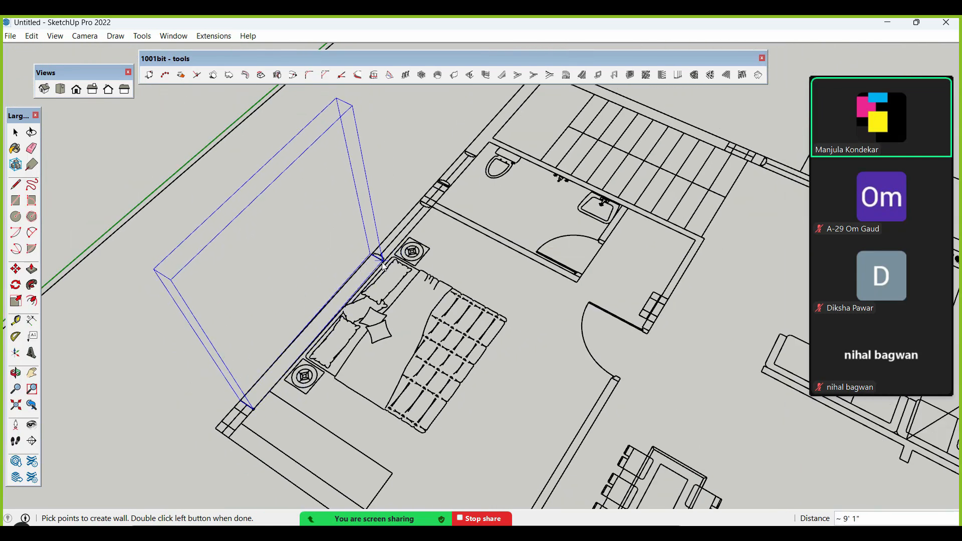
double_click(384, 261)
scroll(349, 414, down, 1)
scroll(349, 413, down, 2)
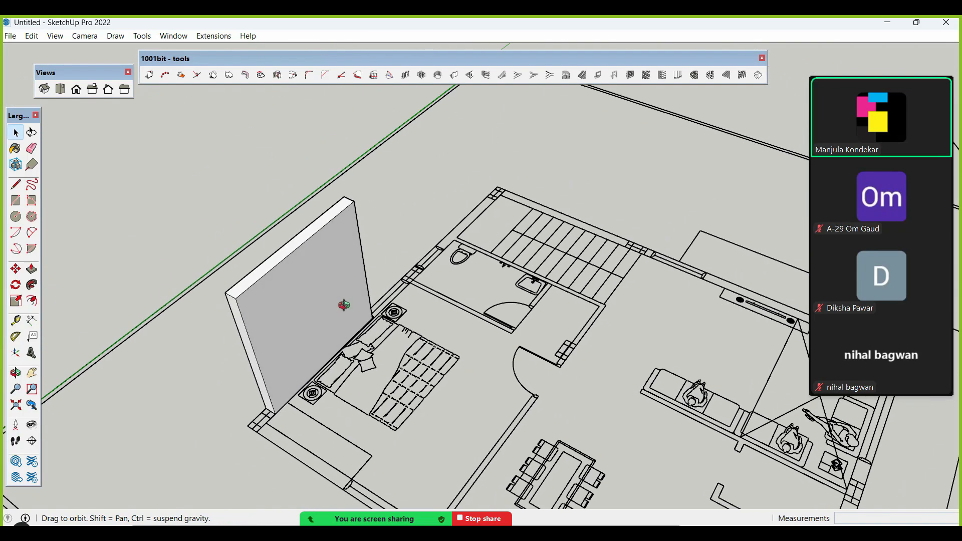
- Build a second 9" thick, 10' high wall from the bathroom window to the column at the staircase corner
click(454, 76)
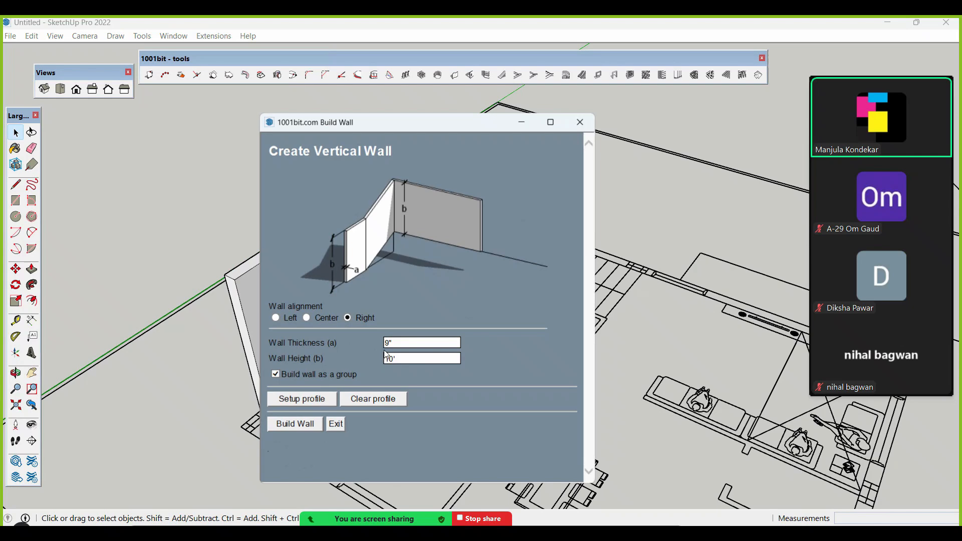
click(299, 427)
scroll(458, 260, up, 4)
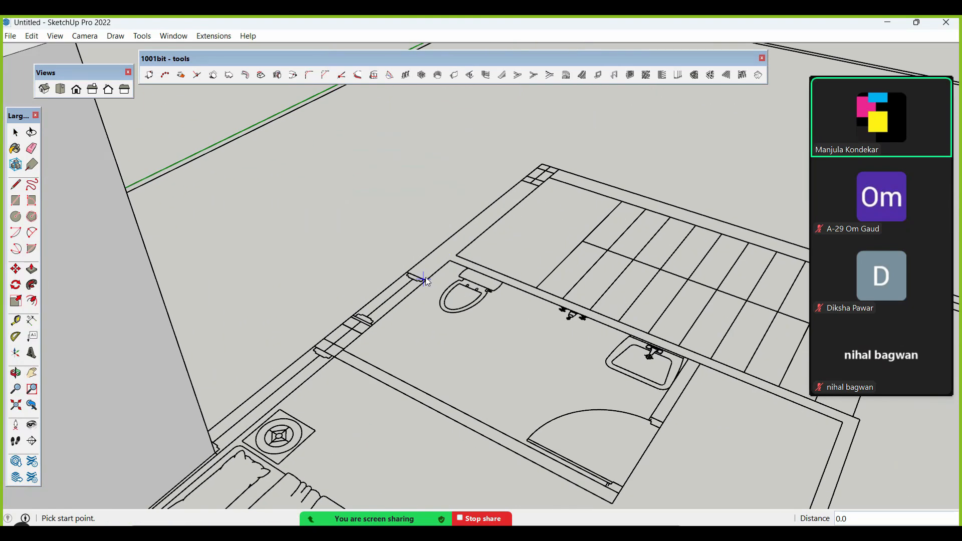
click(425, 278)
double_click(536, 190)
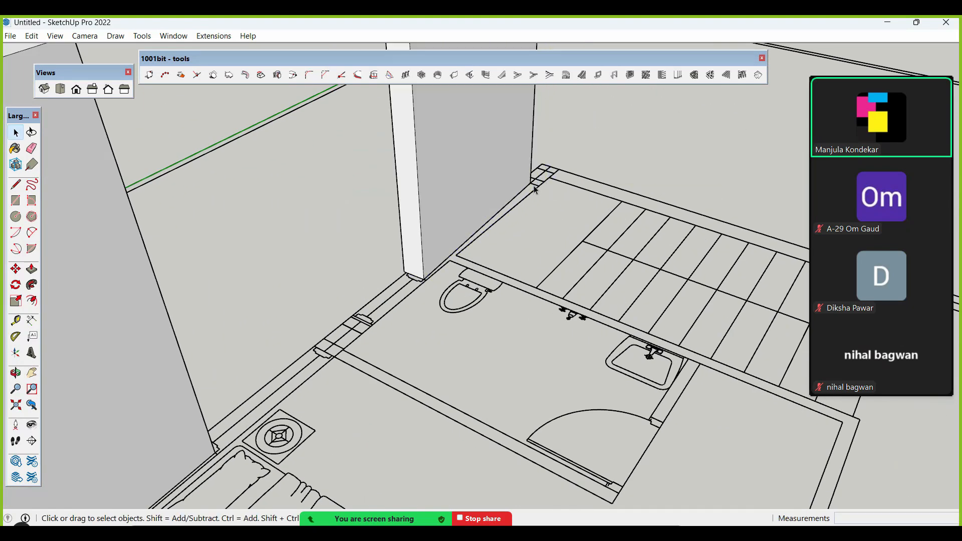
scroll(525, 208, down, 4)
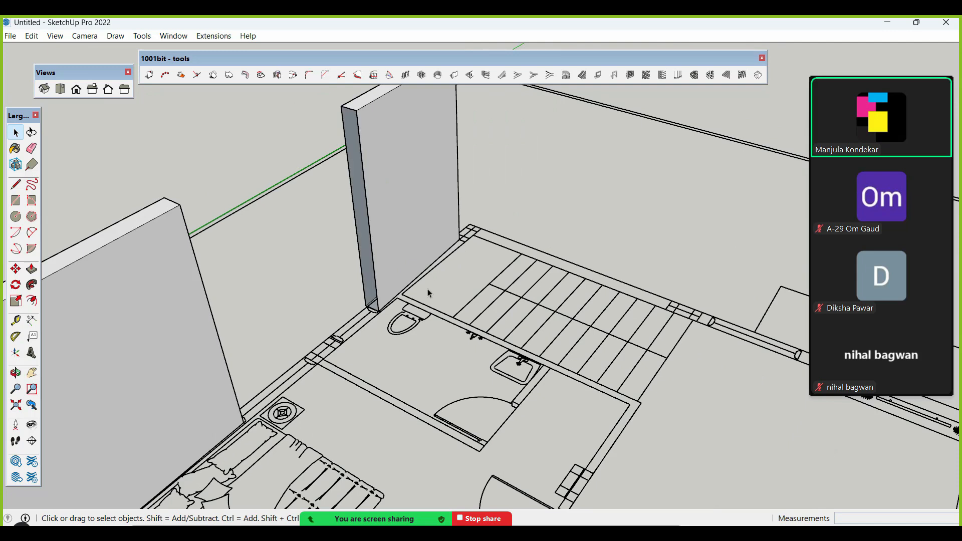
- Undo the last steps of the staircase-side wall and delete its remaining group
key(ctrl+z)
key(ctrl+z)
click(378, 287)
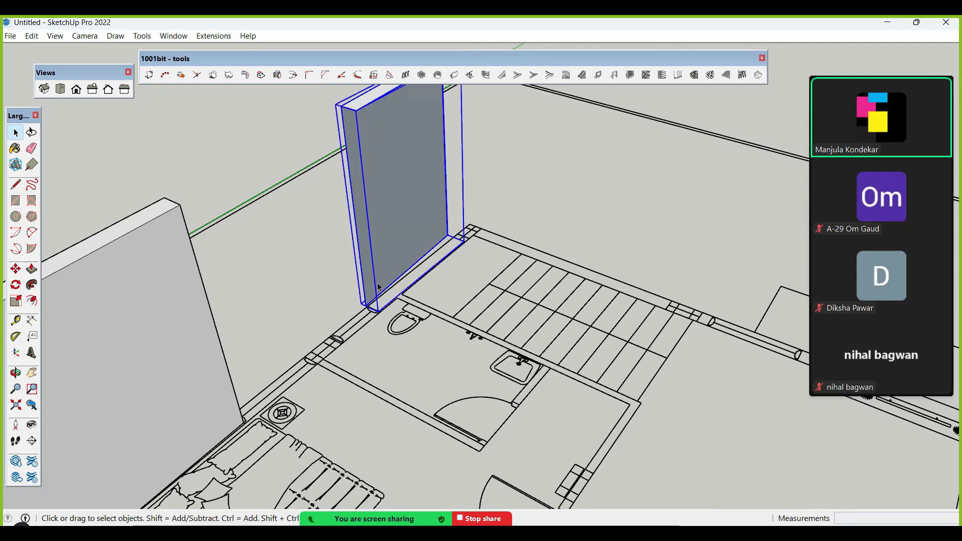
key(Delete)
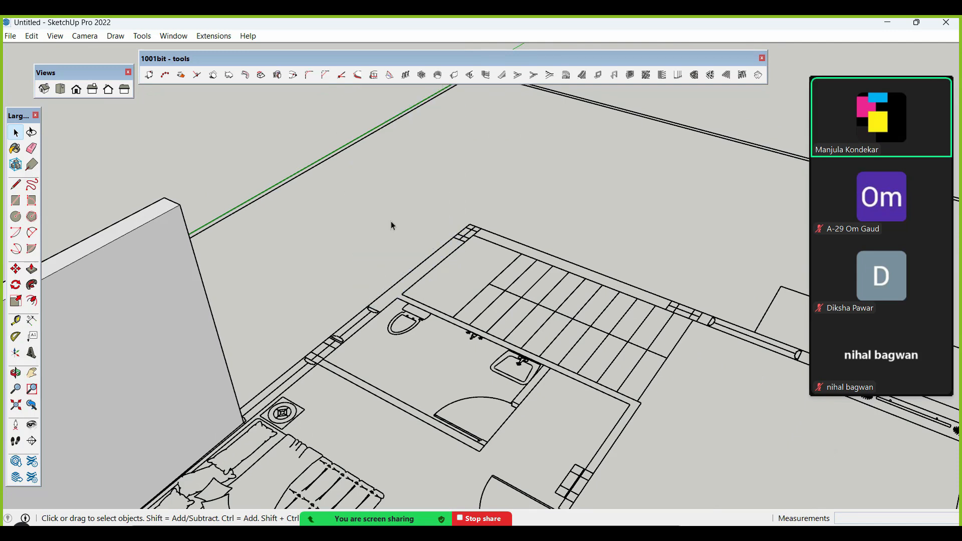
- Rebuild the 1001bit wall from the bathroom window to the staircase corner column, 6' 10" long
click(447, 77)
scroll(404, 308, up, 3)
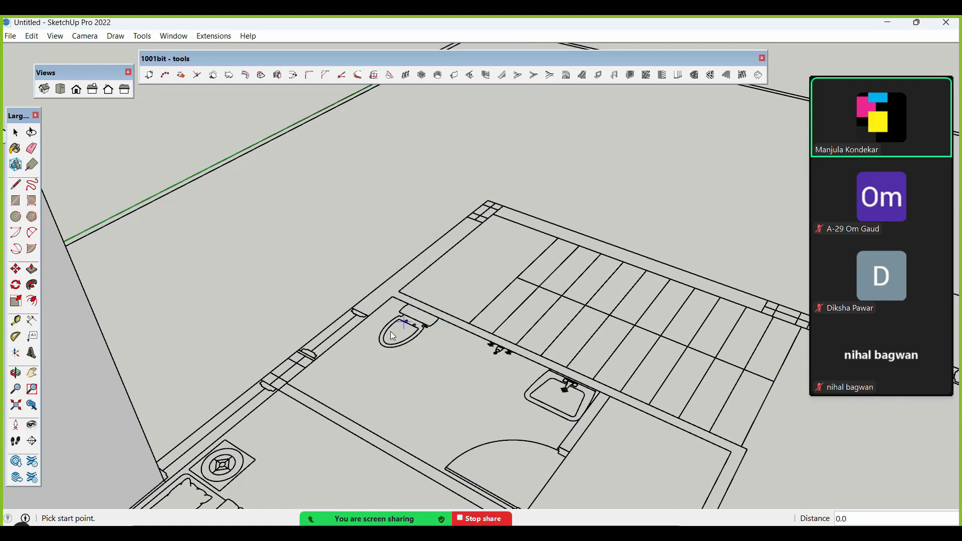
click(368, 316)
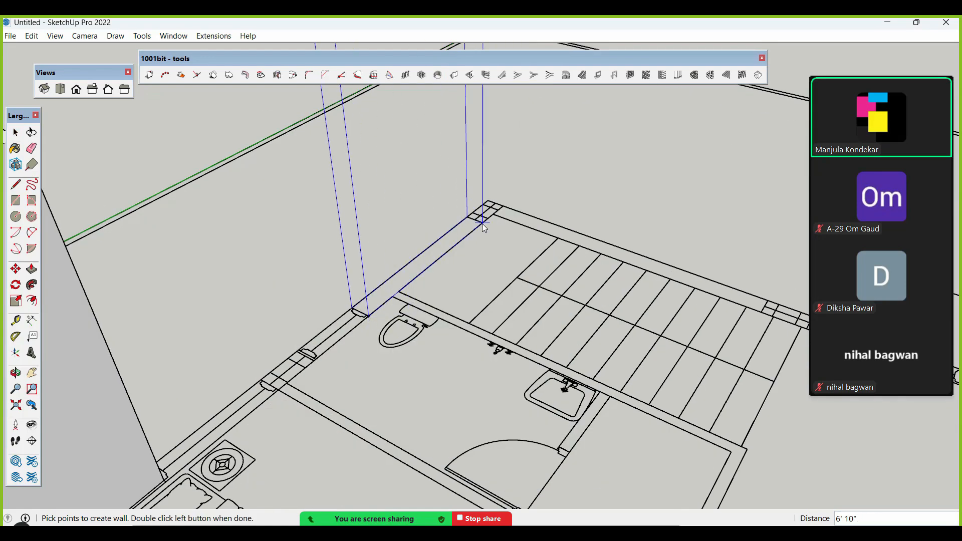
double_click(482, 223)
- Start a new 1001bit wall along the living room's TV wall, from the window edge to the outer corner, about 13' long
scroll(266, 306, down, 6)
middle_drag(353, 209, 488, 332)
scroll(338, 347, up, 4)
scroll(449, 348, down, 1)
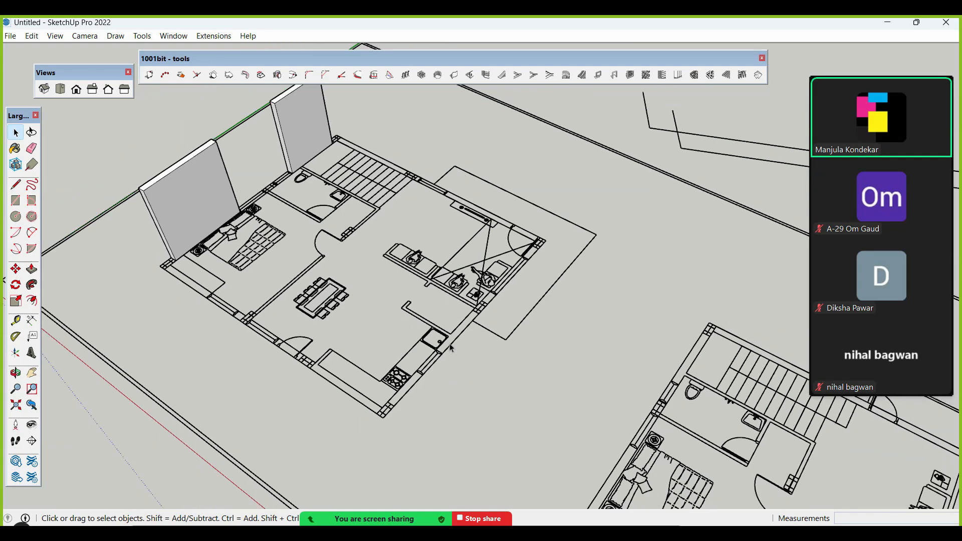
scroll(426, 167, up, 3)
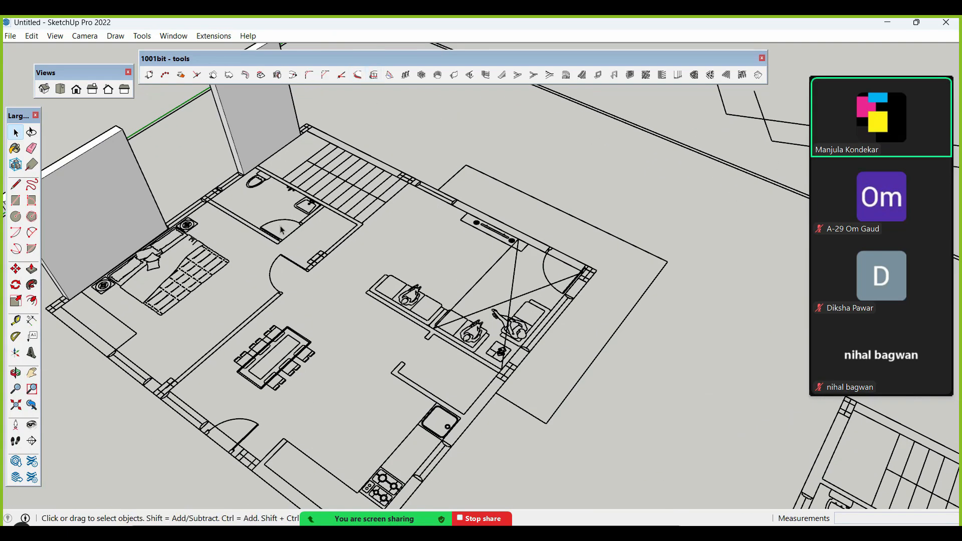
scroll(400, 245, down, 3)
scroll(515, 263, up, 5)
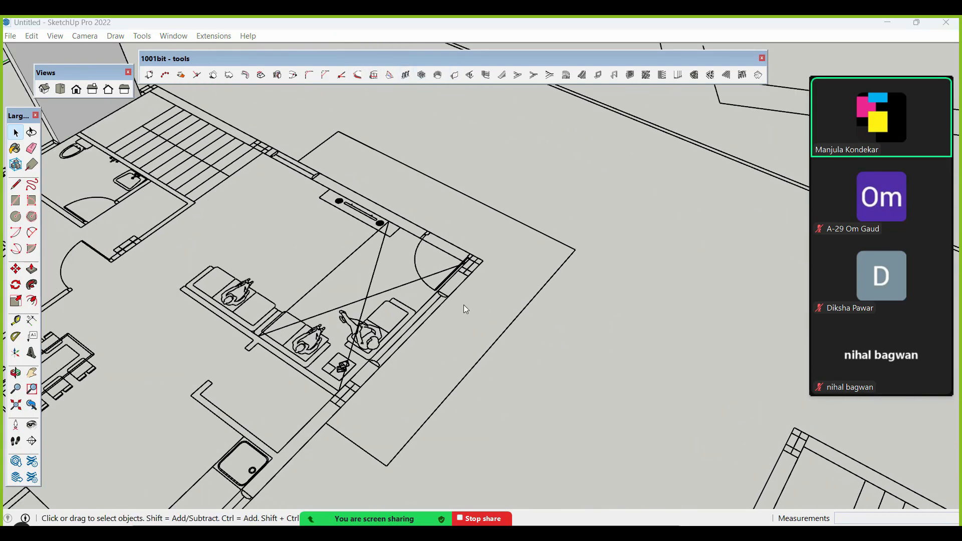
click(294, 423)
scroll(293, 169, up, 4)
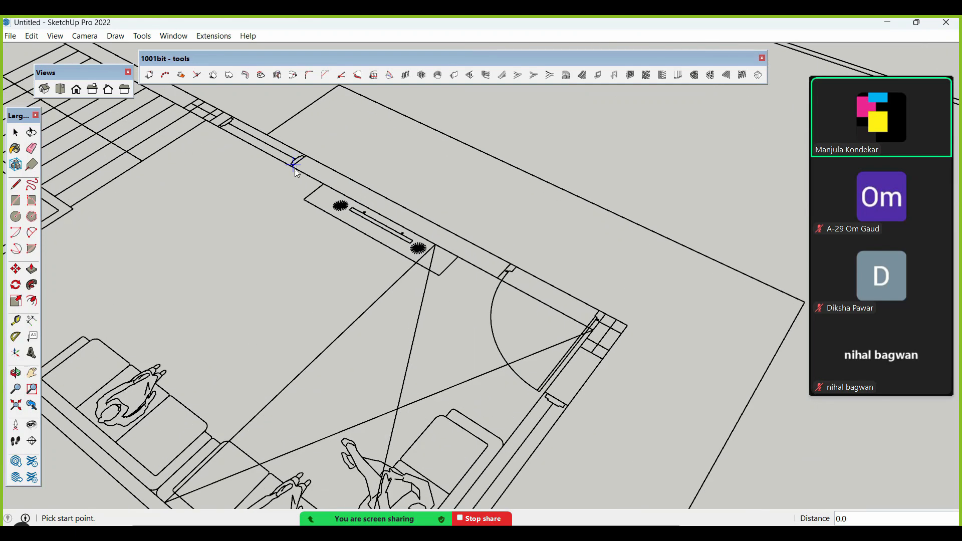
click(293, 166)
scroll(371, 183, down, 3)
scroll(519, 278, up, 2)
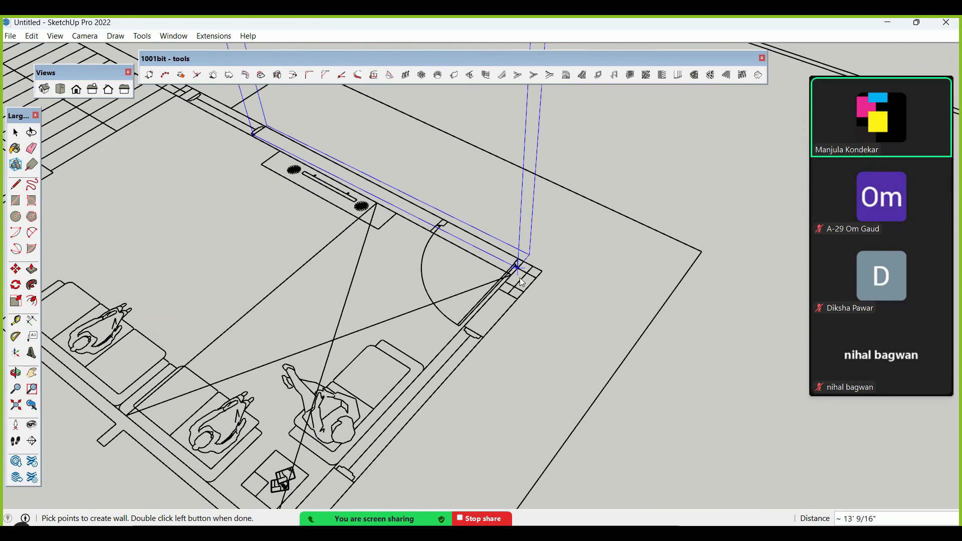
click(510, 271)
- Continue the wall around the living room corner for 10' 2" to the next column and finish it
scroll(515, 263, down, 3)
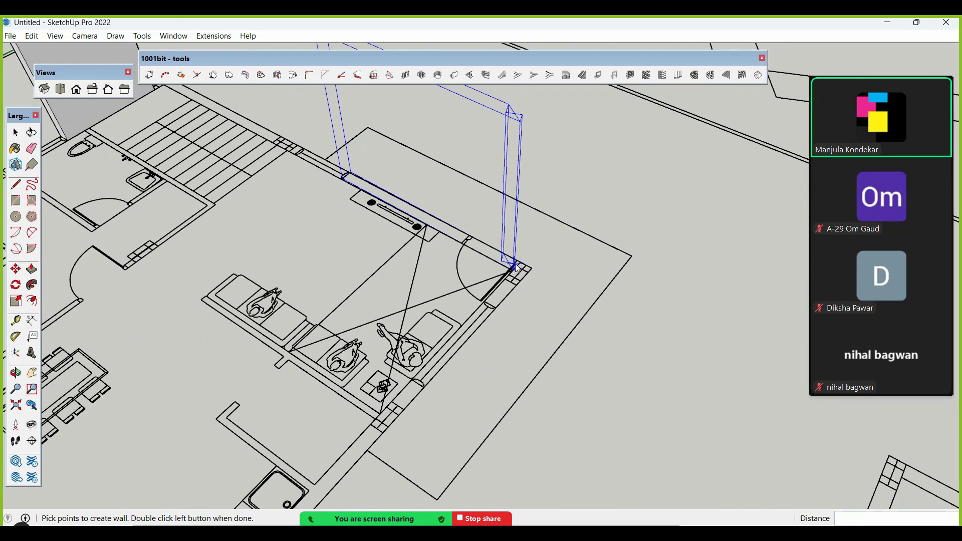
scroll(460, 351, up, 2)
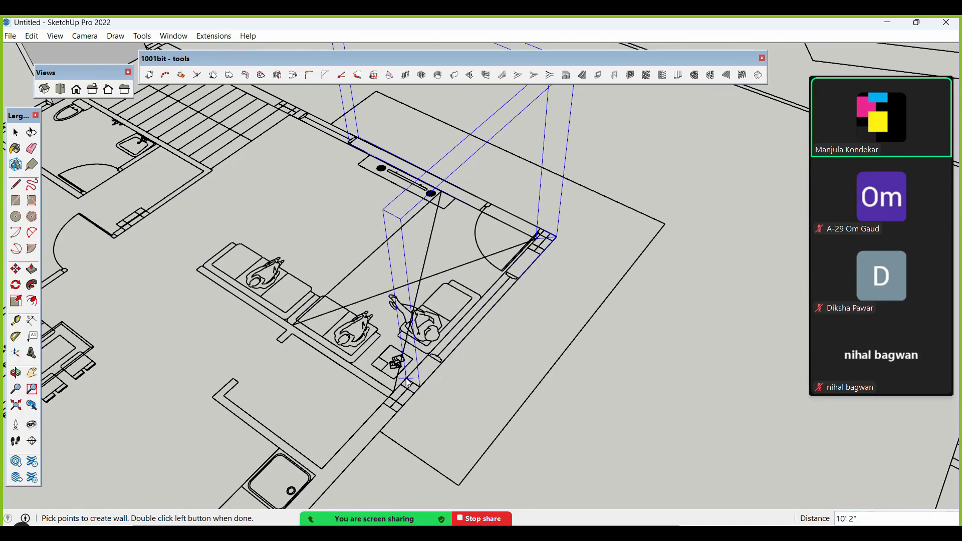
double_click(408, 384)
- Examine the built walls from a low angle, selecting each wall group in turn
scroll(570, 422, down, 5)
middle_drag(560, 413, 552, 193)
scroll(562, 284, up, 2)
click(552, 321)
click(345, 313)
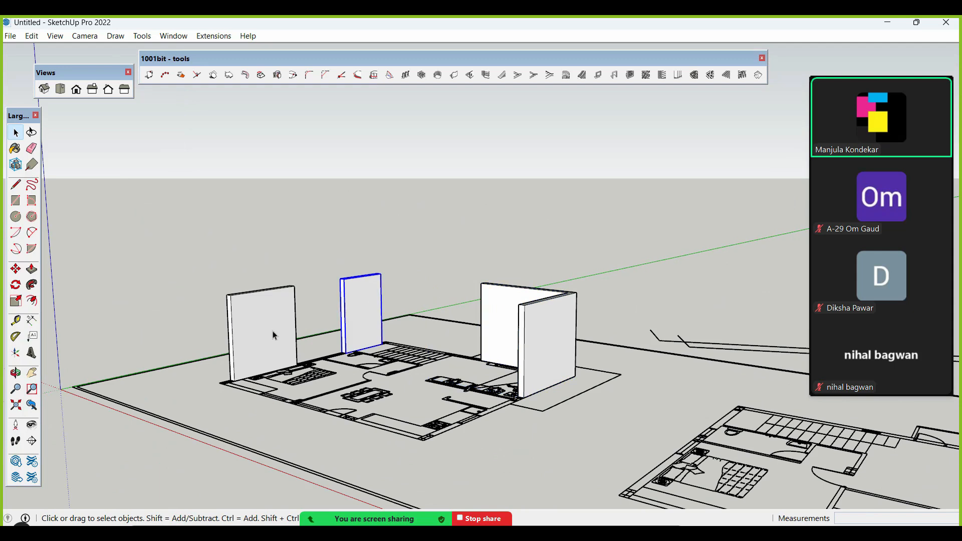
click(272, 330)
click(346, 312)
click(517, 305)
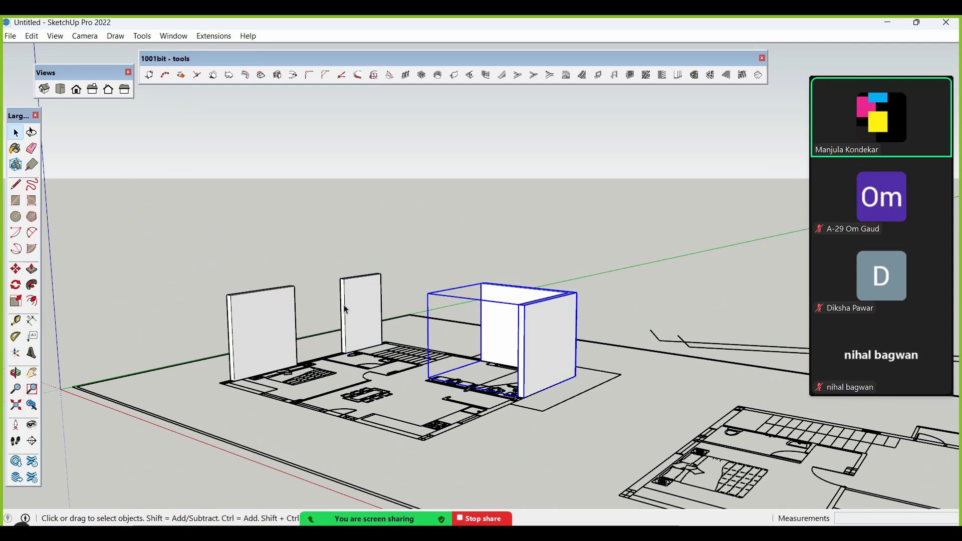
click(345, 309)
click(247, 312)
click(386, 301)
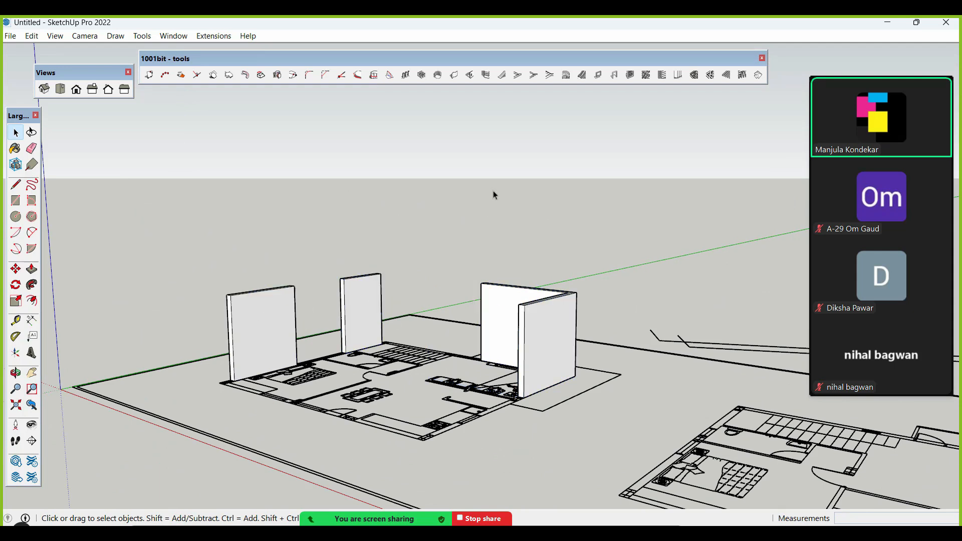
- Review the 1001bit vertical wall settings, close them, and view the walls from above
click(456, 74)
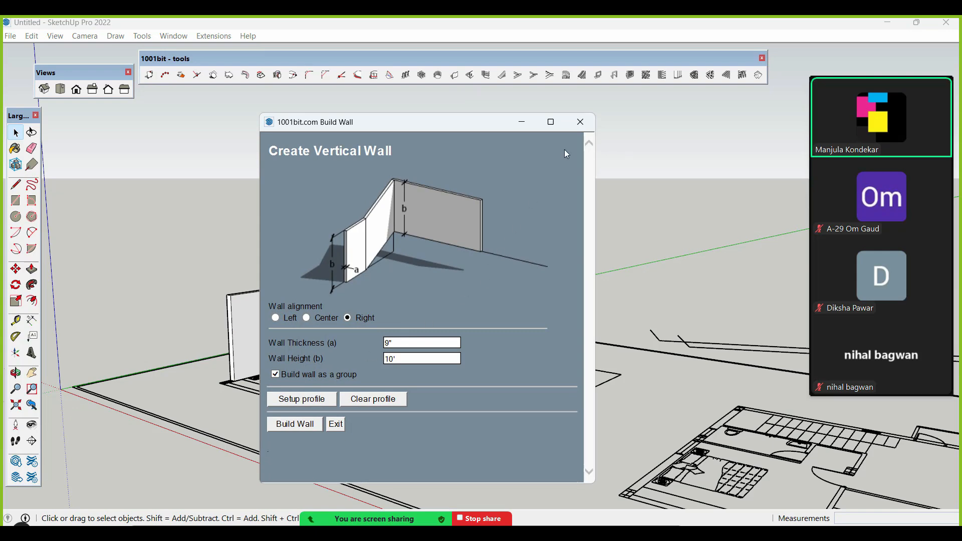
click(581, 122)
middle_drag(521, 256, 512, 359)
scroll(512, 359, down, 3)
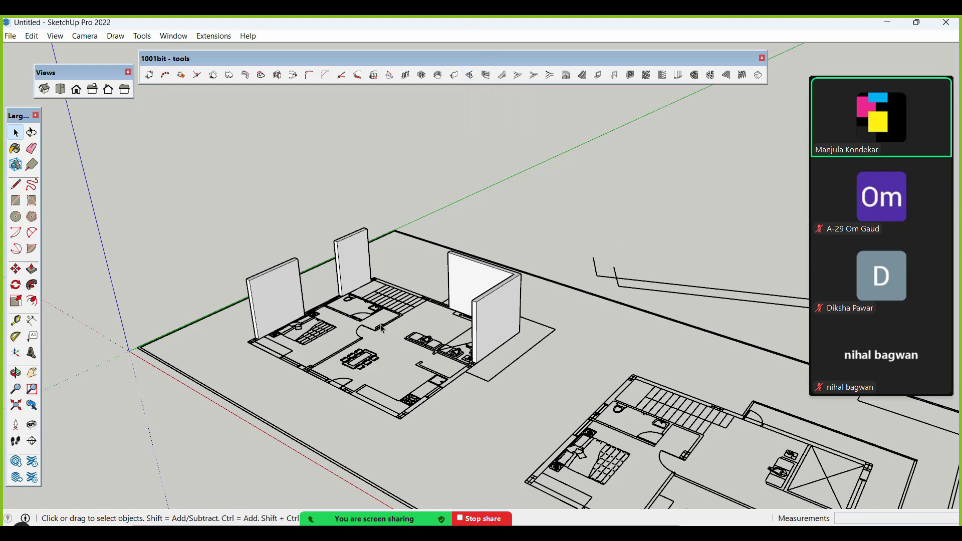
- Build a right-aligned, grouped 1001bit wall 9" thick and 3' high, about 4' long, from the bedroom wall's end to the bathroom partition
scroll(350, 323, up, 5)
middle_drag(348, 331, 313, 275)
scroll(314, 321, up, 6)
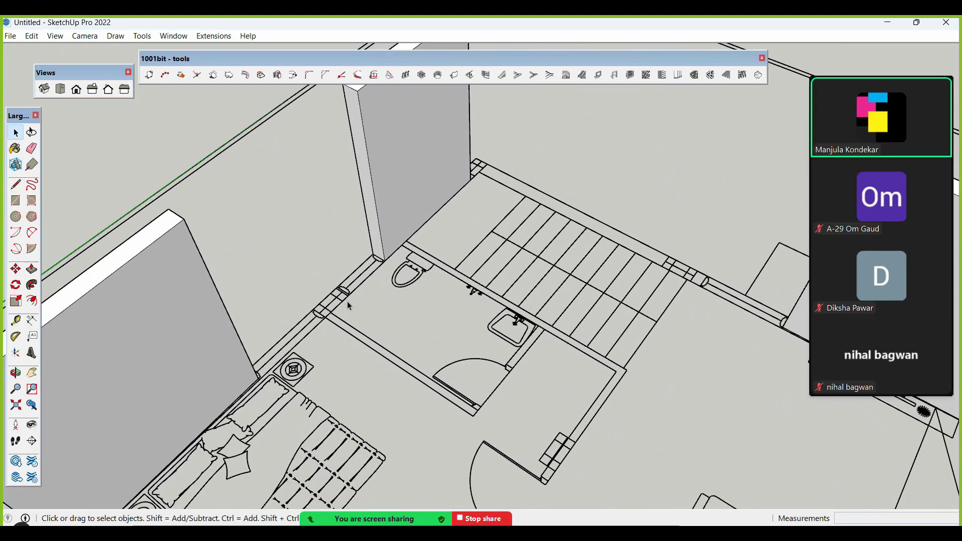
scroll(348, 302, down, 5)
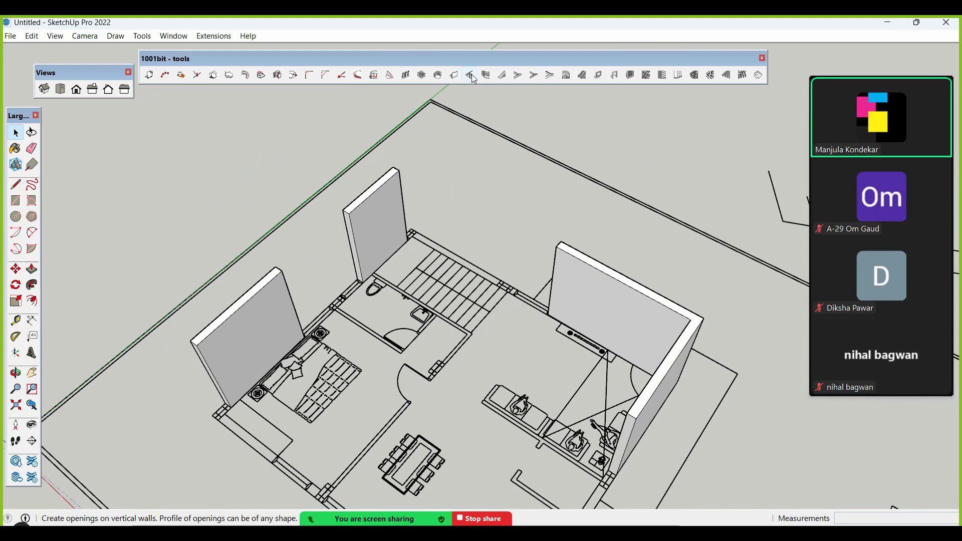
scroll(355, 290, up, 3)
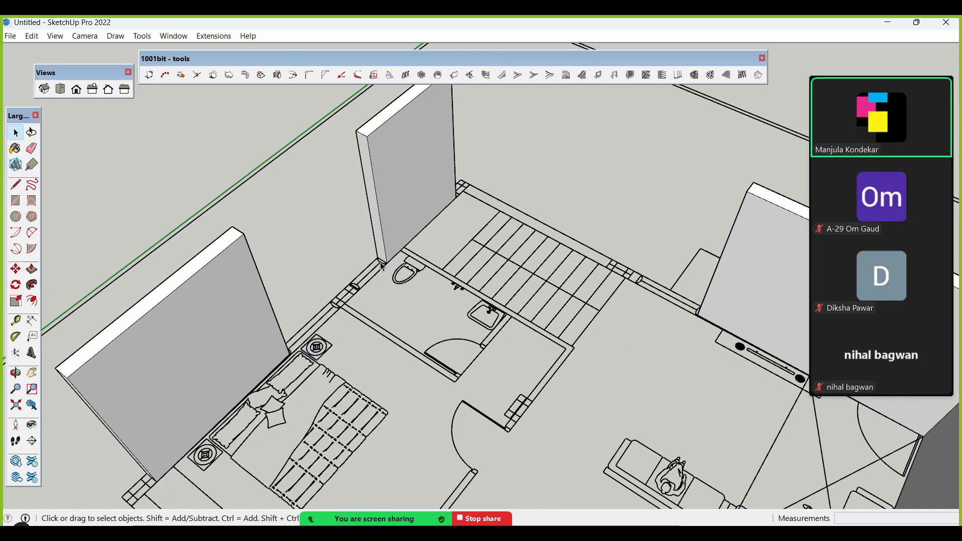
click(453, 76)
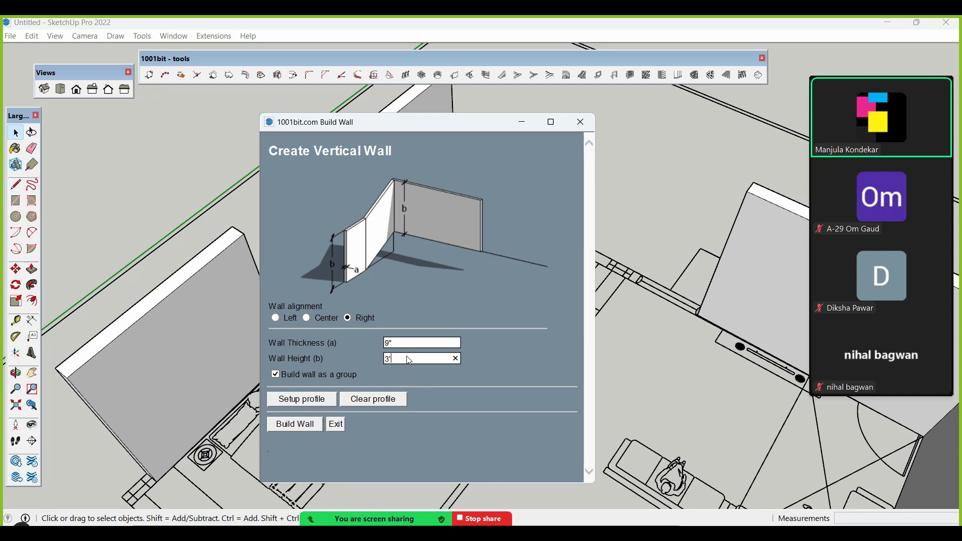
click(294, 424)
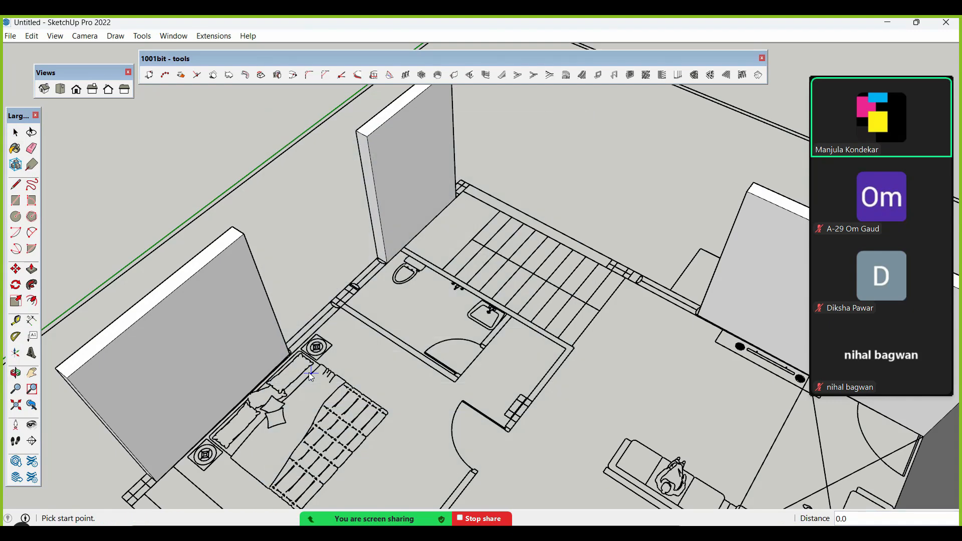
scroll(295, 361, up, 2)
click(285, 350)
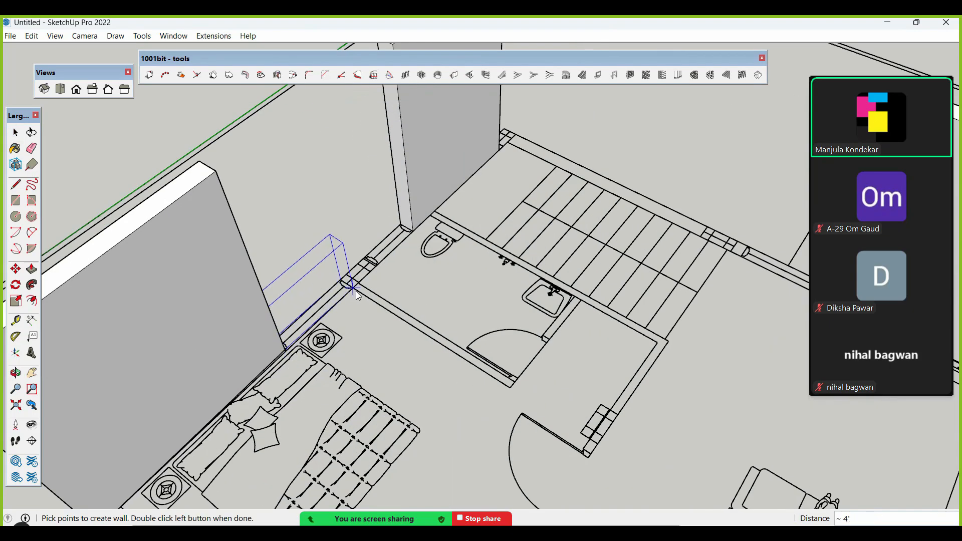
double_click(357, 296)
middle_drag(366, 367, 353, 316)
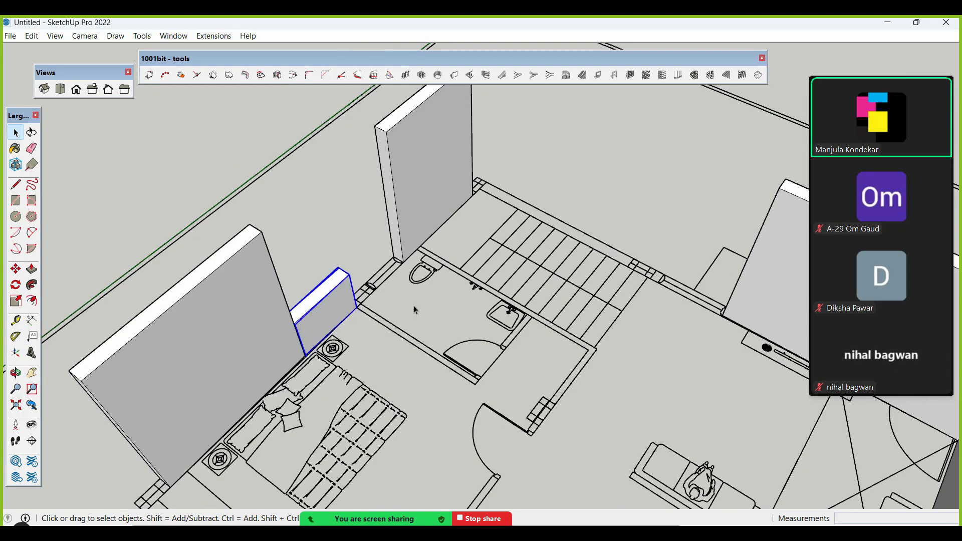
- Copy the 3' high wall piece upward to the tall bedroom wall's upper corner, forming the window's head
scroll(414, 309, down, 2)
middle_drag(441, 353, 300, 263)
key(m)
scroll(386, 269, up, 2)
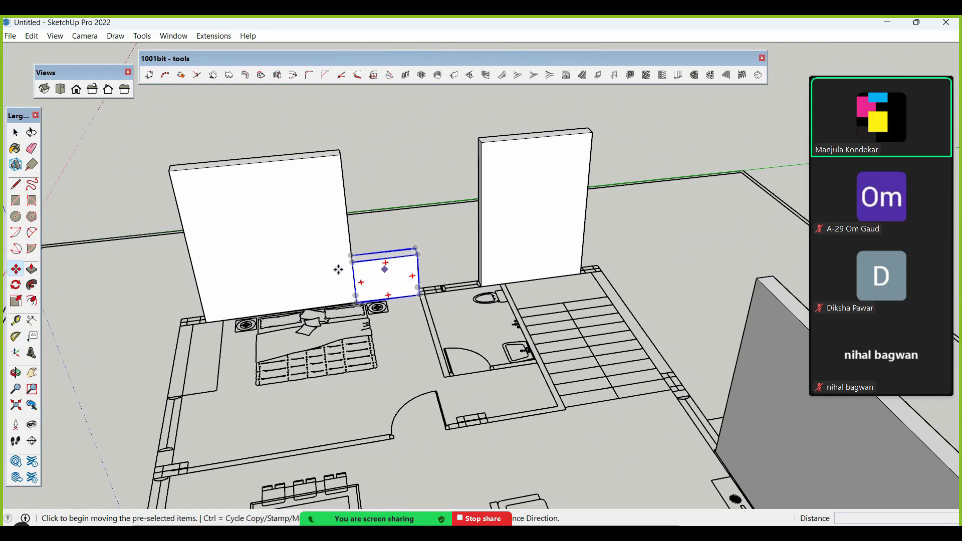
click(357, 264)
click(344, 153)
key(space)
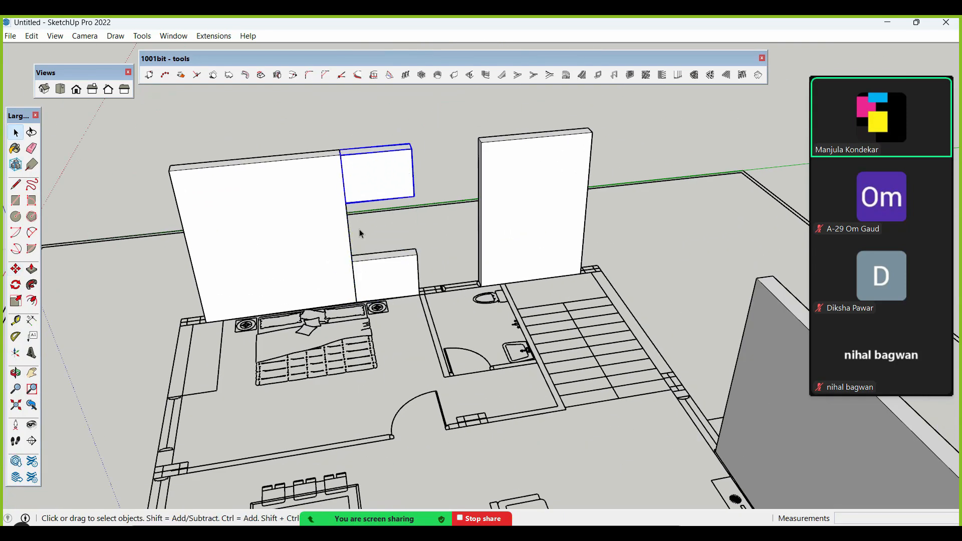
- Push/Pull the end face of the upper wall piece across the gap to the tall bathroom wall
middle_drag(371, 263, 397, 292)
click(397, 292)
click(401, 185)
middle_drag(381, 204, 179, 317)
scroll(178, 317, down, 3)
scroll(446, 159, up, 3)
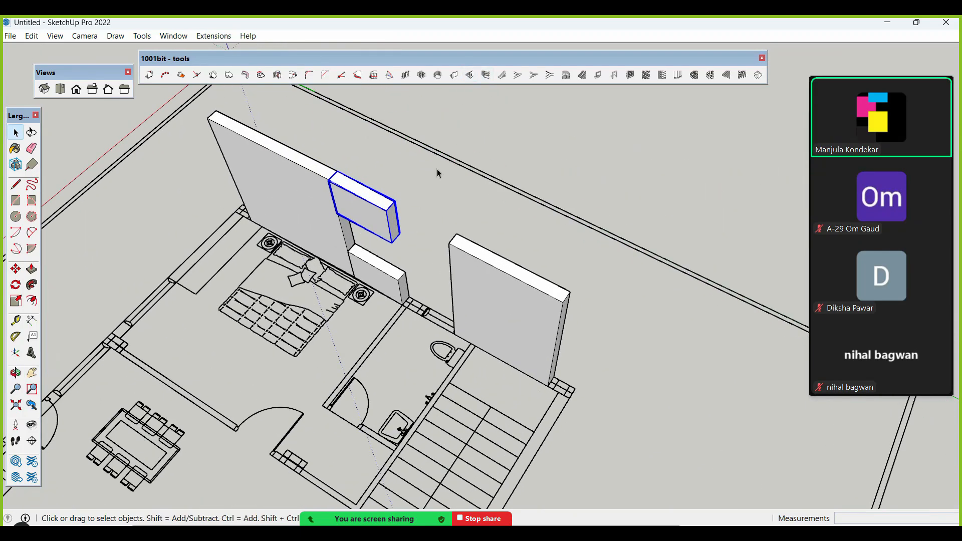
scroll(370, 240, up, 1)
triple_click(386, 226)
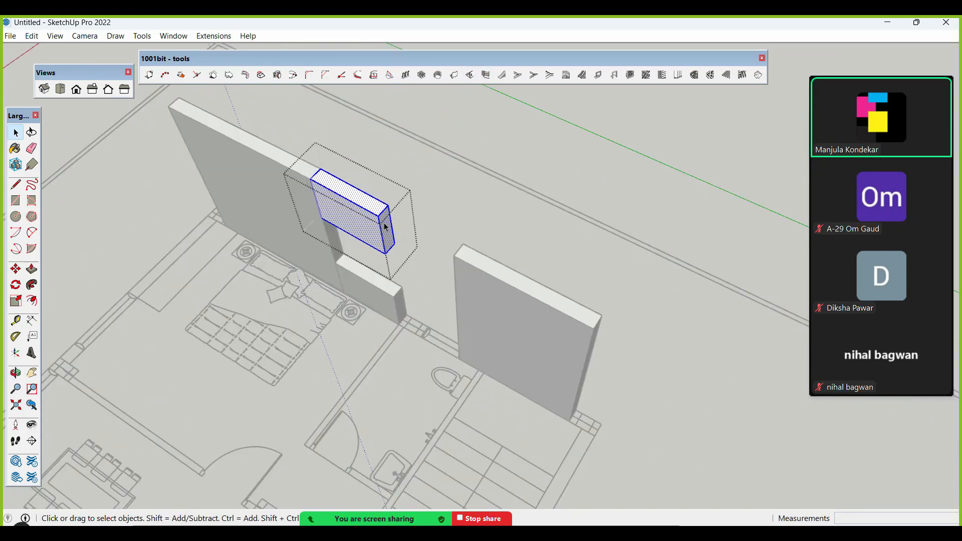
key(p)
click(385, 227)
click(465, 251)
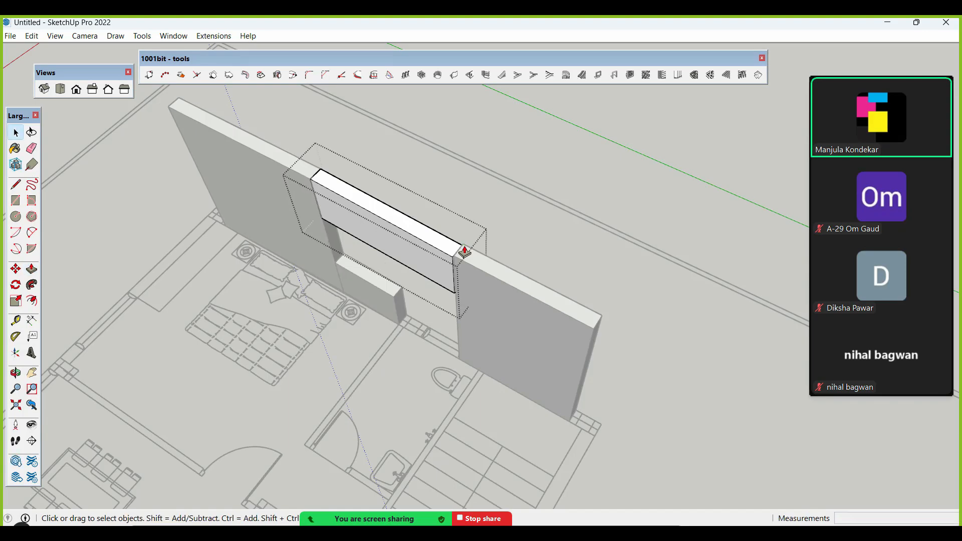
scroll(462, 255, down, 2)
click(413, 337)
- Push/Pull the low sill wall's end face to the tall bathroom wall as a separate section with a new starting face
middle_drag(414, 336, 459, 269)
scroll(416, 296, up, 3)
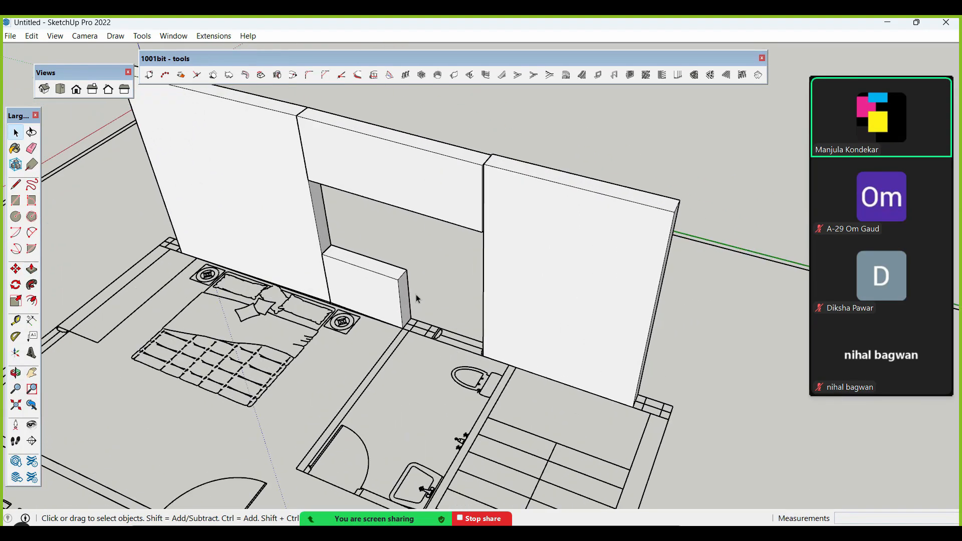
scroll(416, 295, up, 1)
triple_click(402, 287)
key(p)
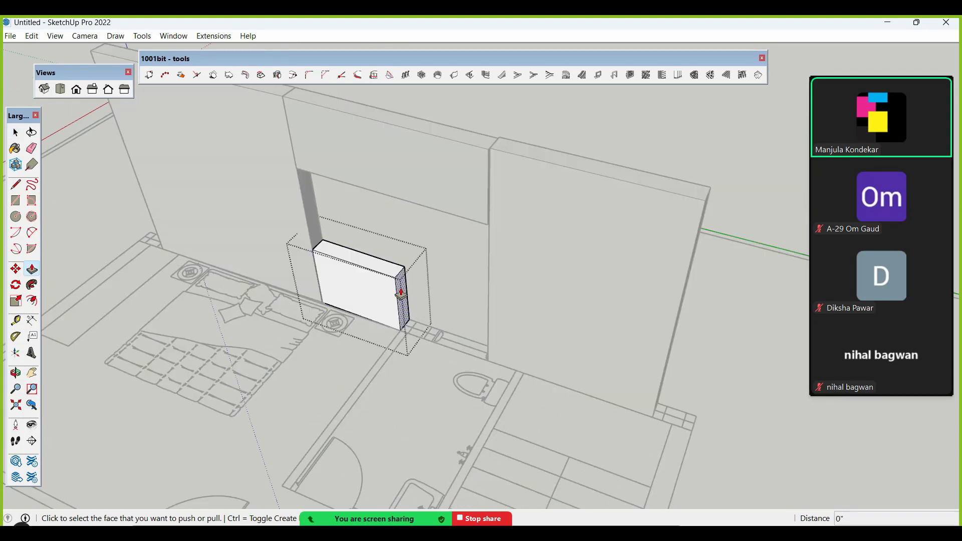
click(401, 293)
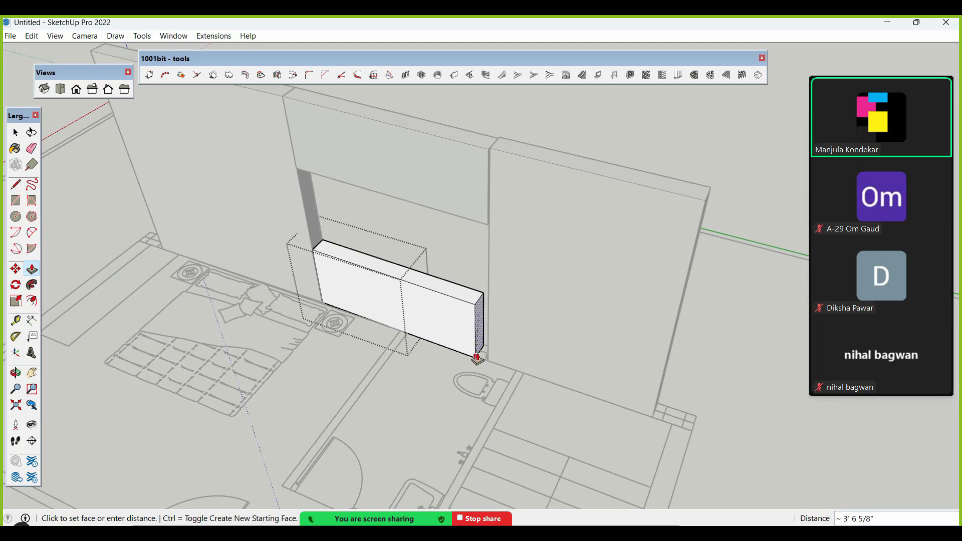
key(ctrl)
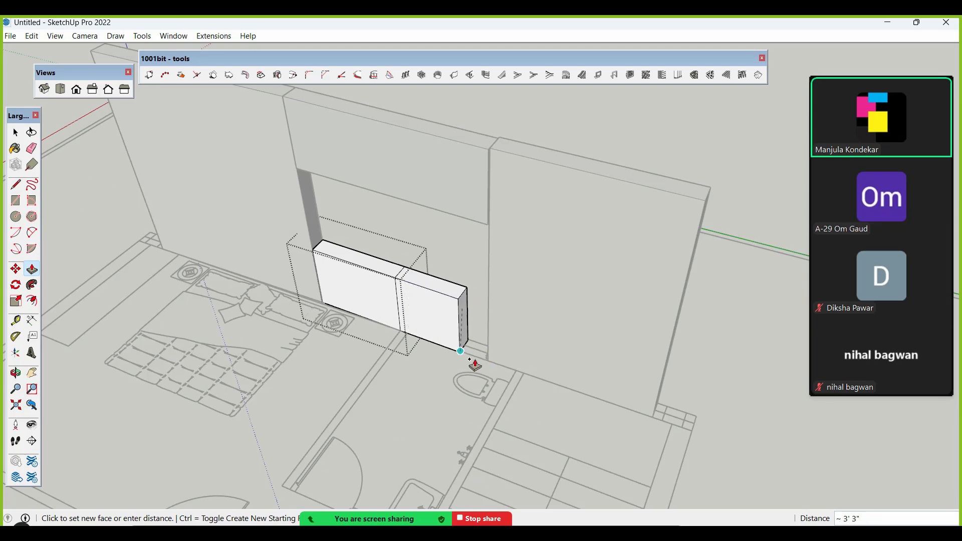
click(488, 361)
key(space)
- Compare the bedroom and bathroom sections of the sill wall, selecting their front faces in turn
scroll(352, 361, down, 2)
middle_drag(352, 360, 453, 323)
scroll(390, 339, up, 3)
click(447, 333)
click(392, 339)
click(448, 331)
click(393, 338)
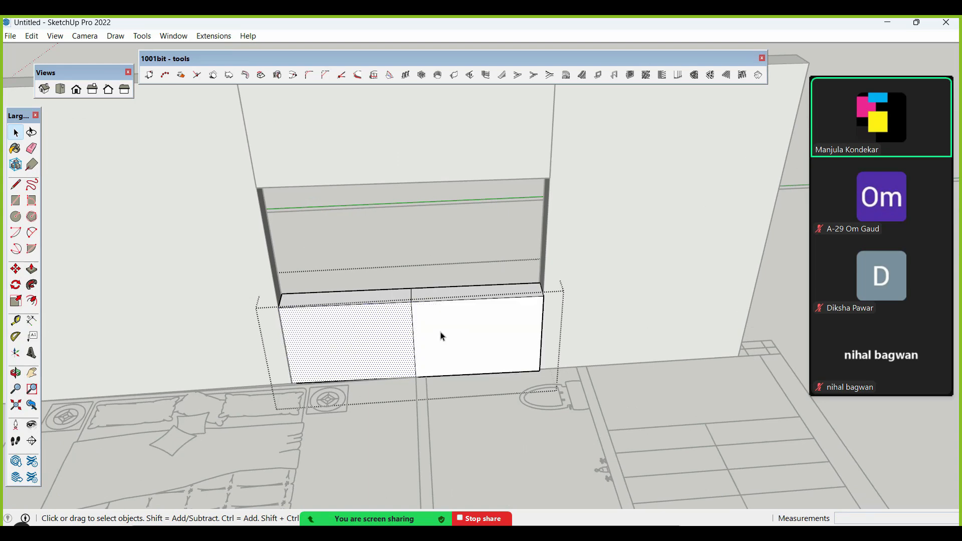
click(465, 331)
click(343, 334)
scroll(409, 311, down, 2)
middle_drag(410, 311, 566, 311)
scroll(441, 231, down, 1)
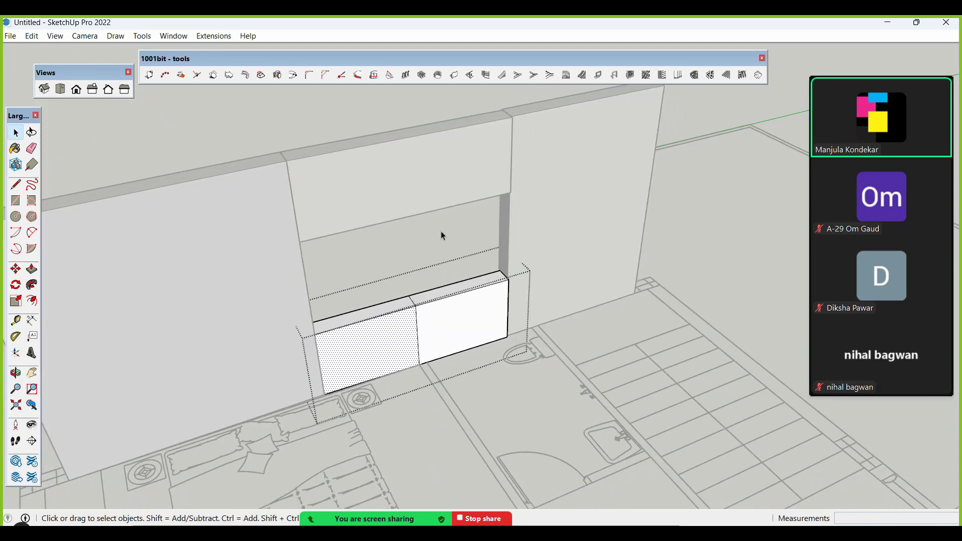
middle_drag(486, 326, 467, 338)
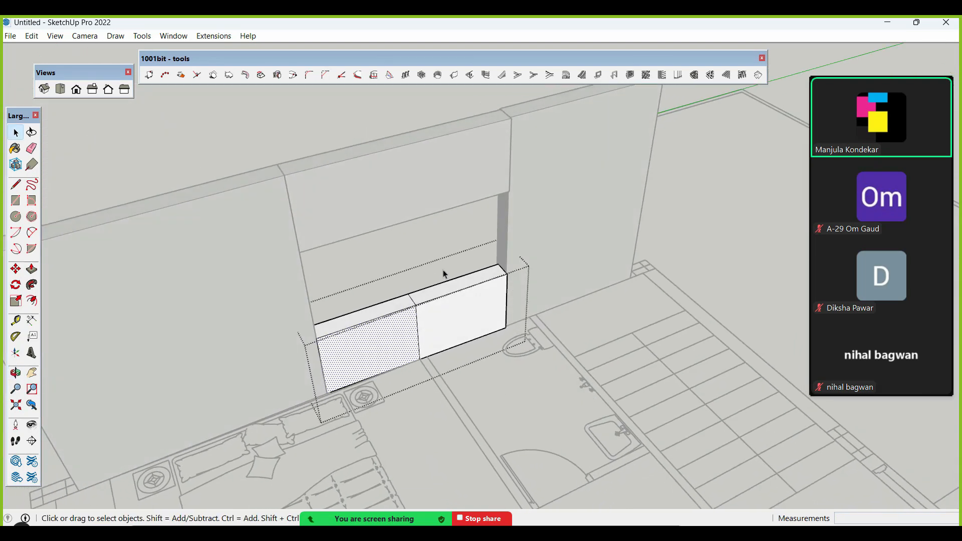
scroll(443, 269, down, 1)
scroll(396, 313, up, 2)
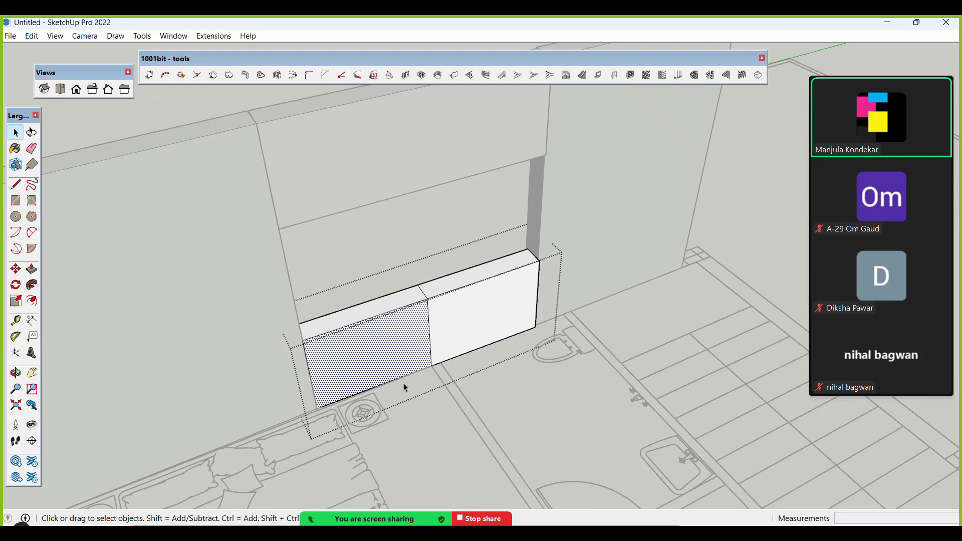
scroll(311, 323, down, 2)
scroll(404, 298, up, 1)
- Push/Pull the top face of the bathroom sill section upward so it is higher than the bedroom section
click(422, 293)
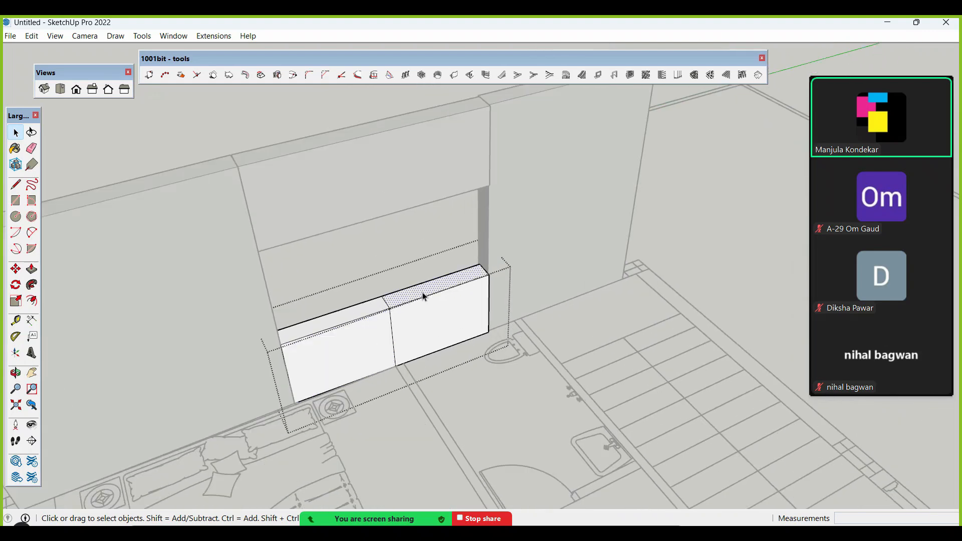
key(p)
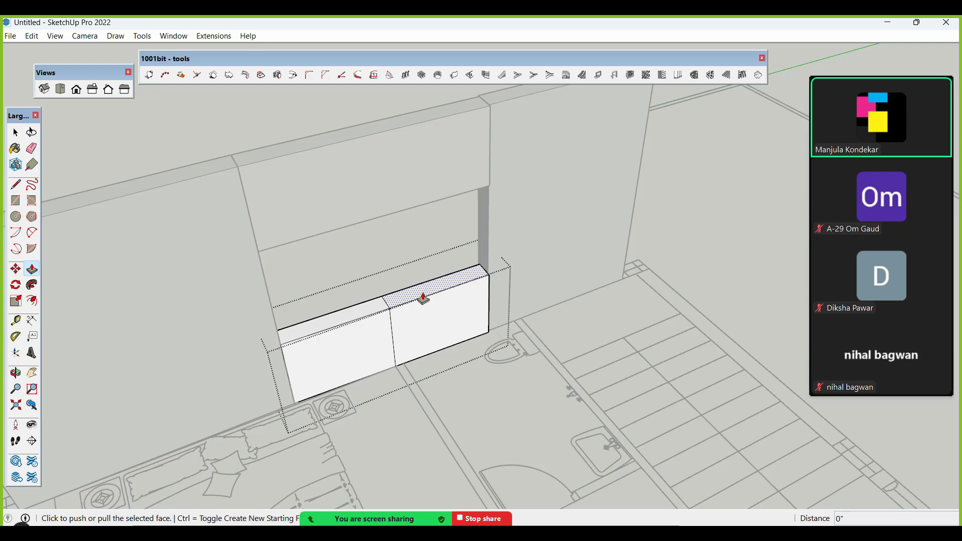
click(423, 298)
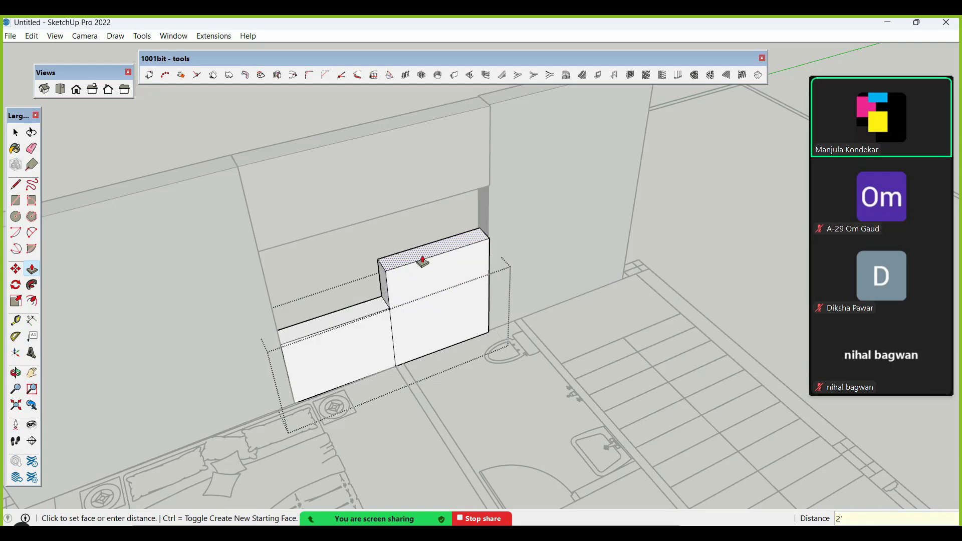
click(422, 261)
key(space)
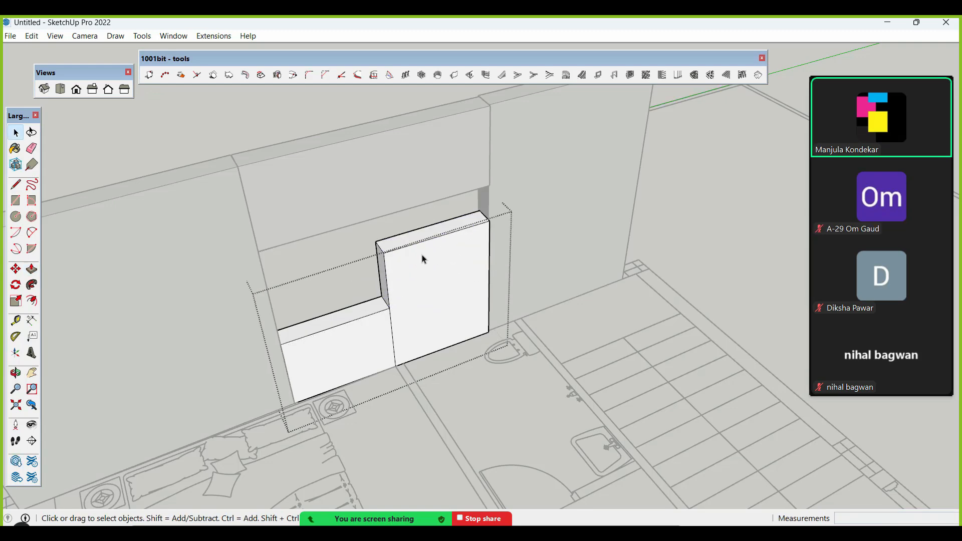
- Copy the vertical joint edge between the two sill sections 4 1/2" along the bathroom section, matching the partition's thickness
scroll(422, 258, down, 2)
scroll(395, 371, up, 2)
middle_drag(394, 371, 405, 247)
scroll(406, 317, up, 4)
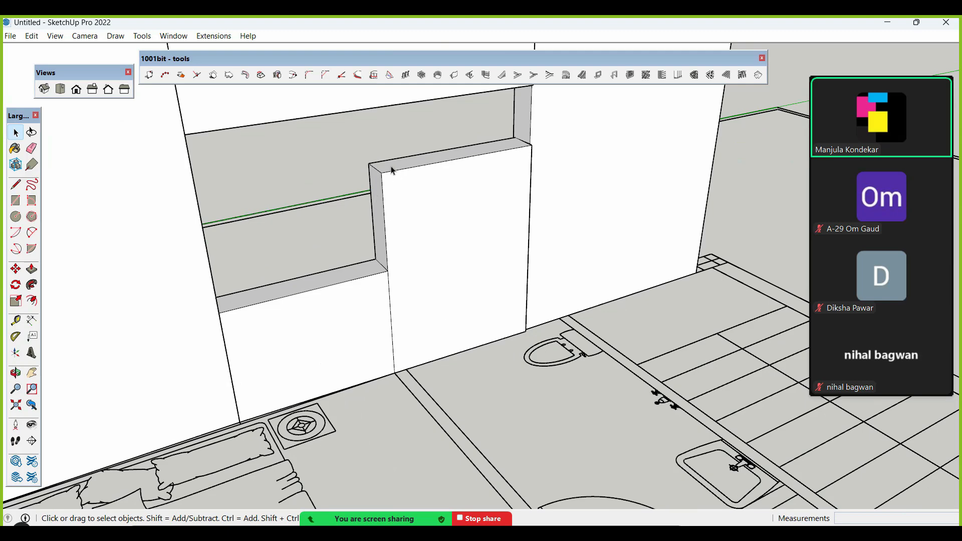
scroll(395, 215, down, 2)
scroll(406, 334, up, 3)
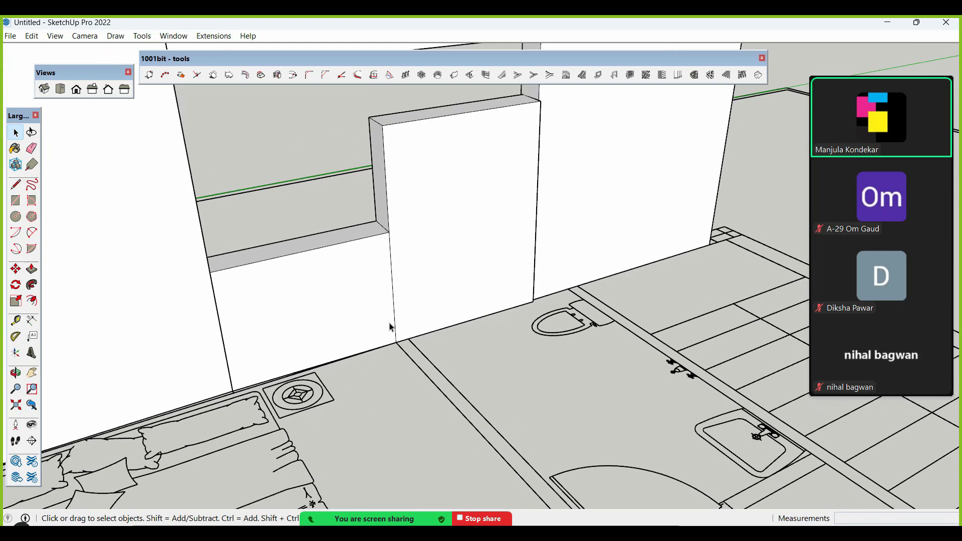
click(394, 320)
scroll(396, 318, up, 2)
click(395, 317)
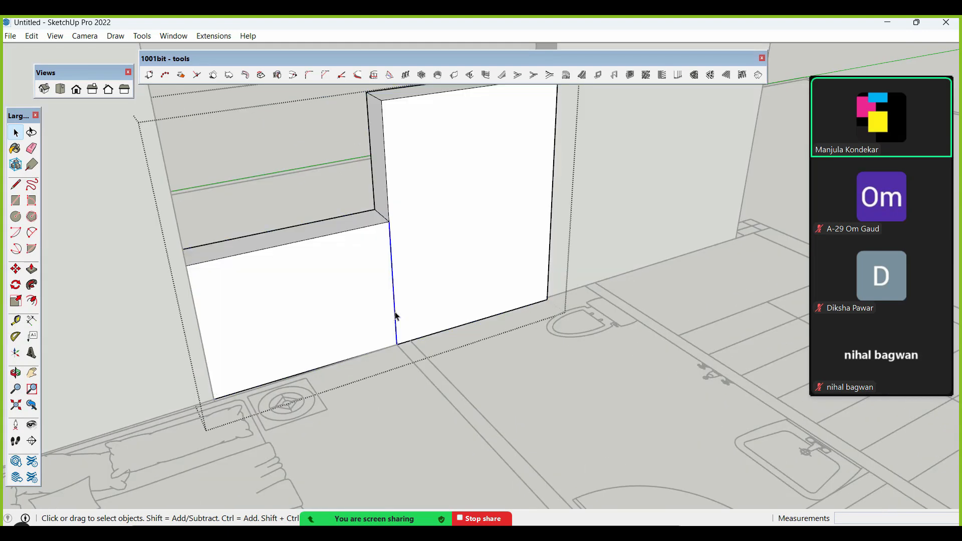
key(m)
scroll(396, 344, up, 2)
click(412, 339)
key(ctrl)
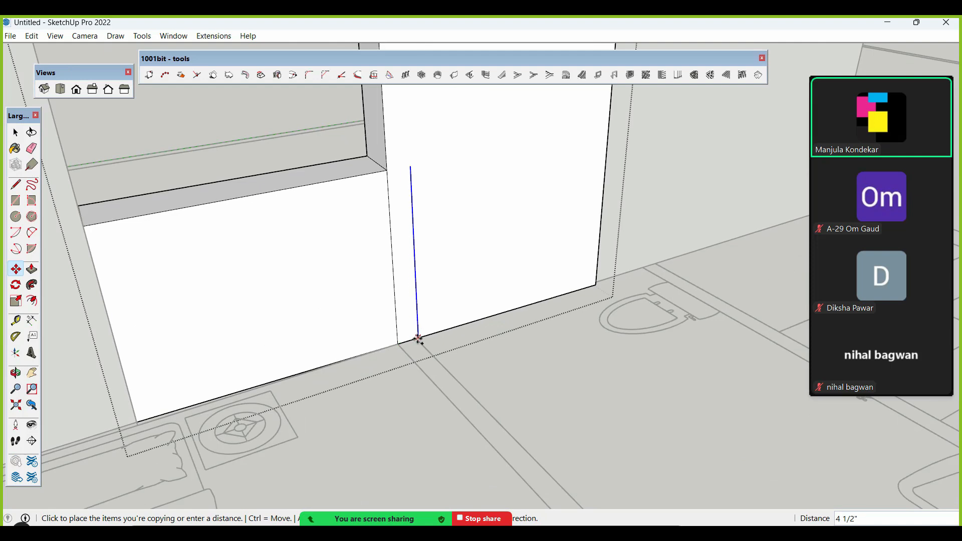
click(418, 339)
scroll(417, 339, down, 3)
key(space)
- Draw a vertical line from the copied edge's upper end to the top of the bathroom sill section
key(l)
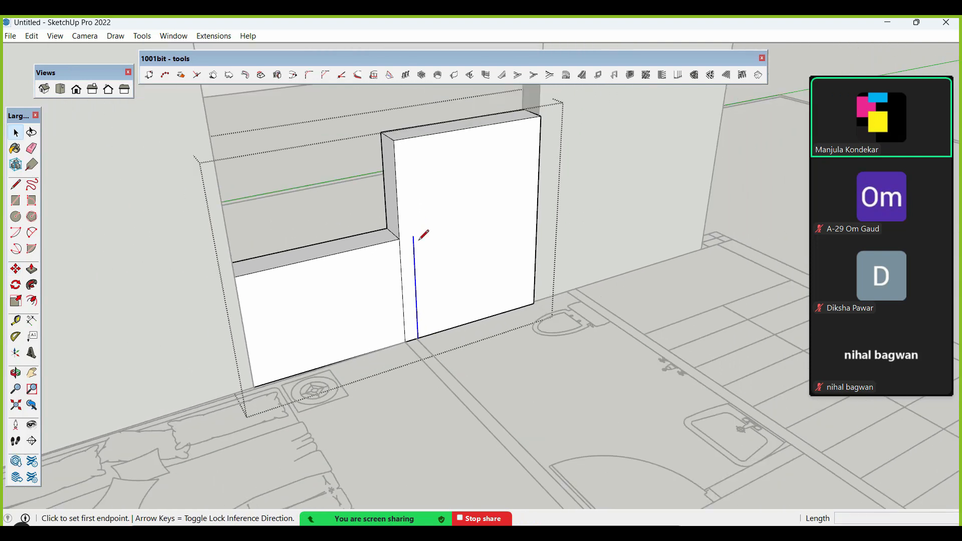
click(412, 236)
click(408, 136)
key(space)
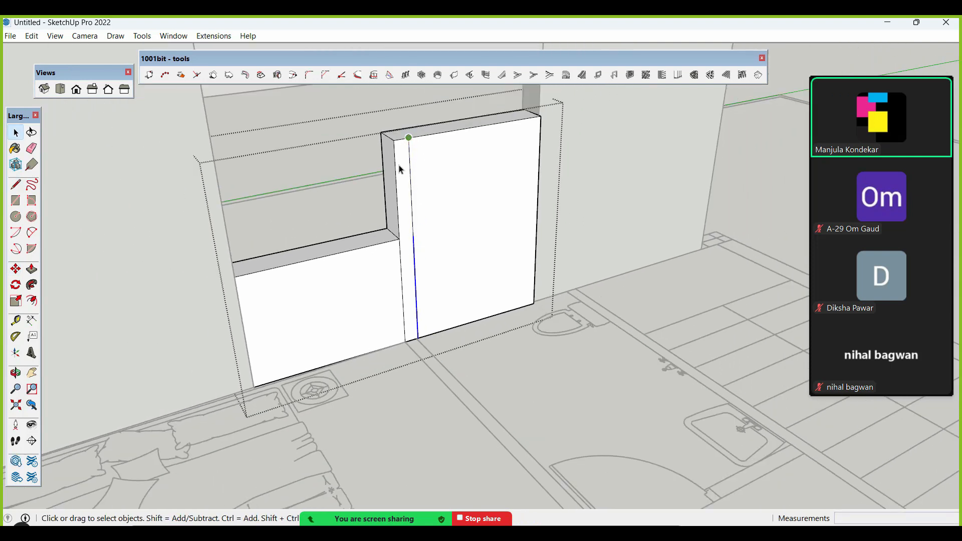
- Push/Pull the narrow strip about 8' 4" out along the plan's bathroom partition line to form the partition wall
click(401, 180)
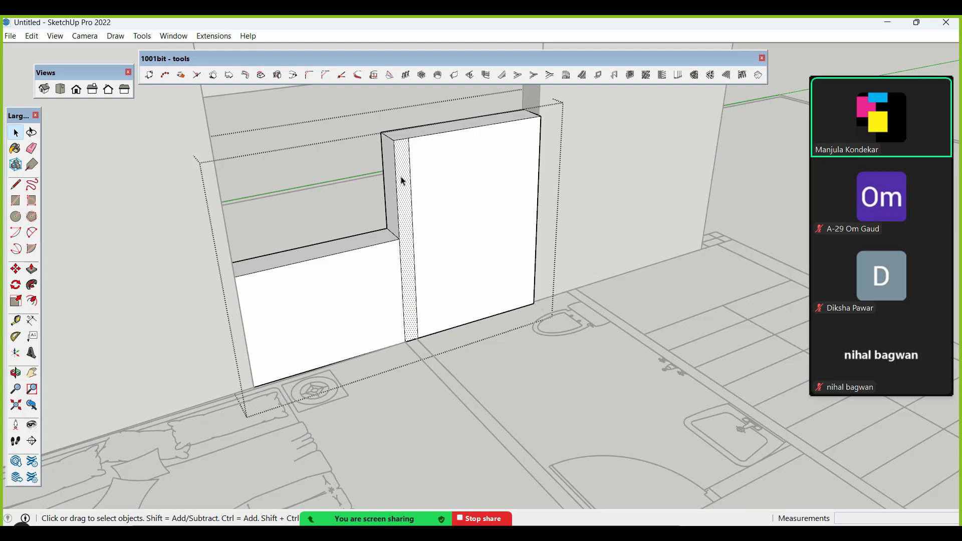
key(p)
click(401, 181)
scroll(389, 185, down, 3)
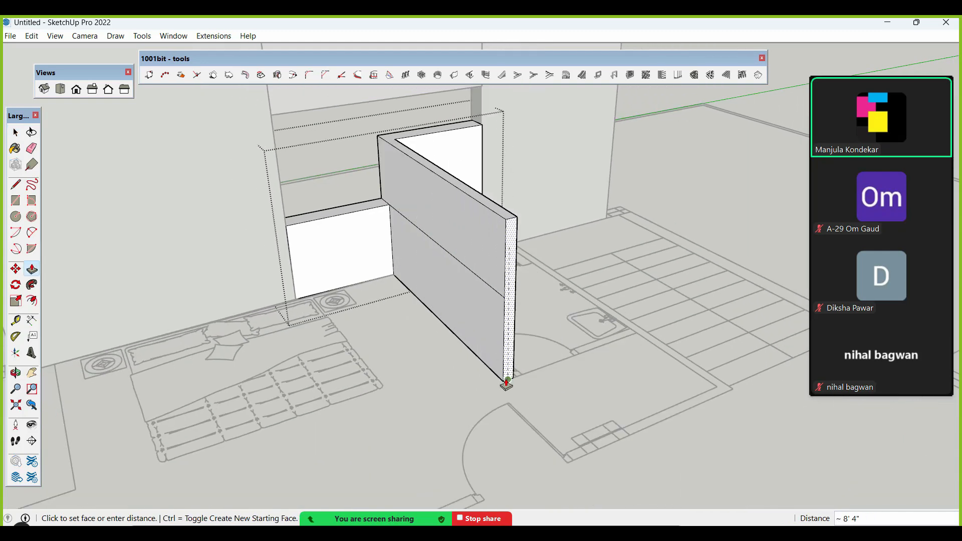
click(506, 383)
scroll(444, 369, up, 3)
key(space)
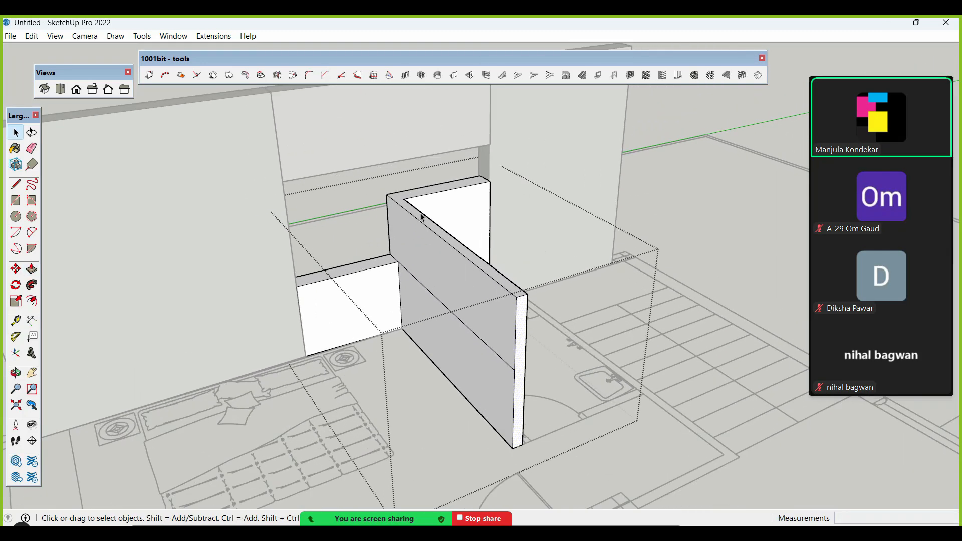
- Draw a line across the corner of the L-shaped top face to separate the partition from the bathroom sill section
click(420, 214)
middle_drag(425, 253, 421, 303)
click(398, 202)
scroll(398, 202, up, 2)
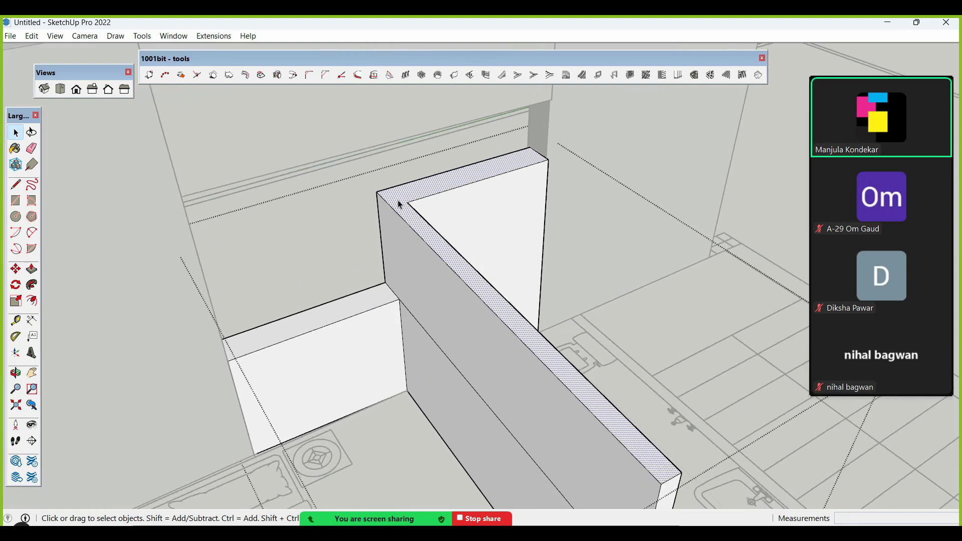
key(l)
click(407, 202)
click(392, 189)
key(space)
click(400, 202)
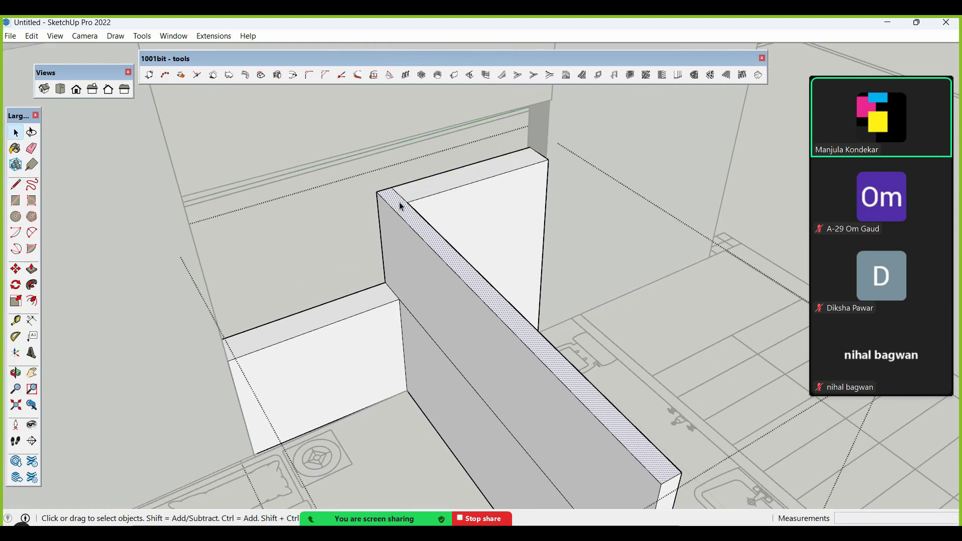
- Push/Pull the partition's top face up to the underside of the upper wall piece and leave the group
key(p)
scroll(399, 198, down, 8)
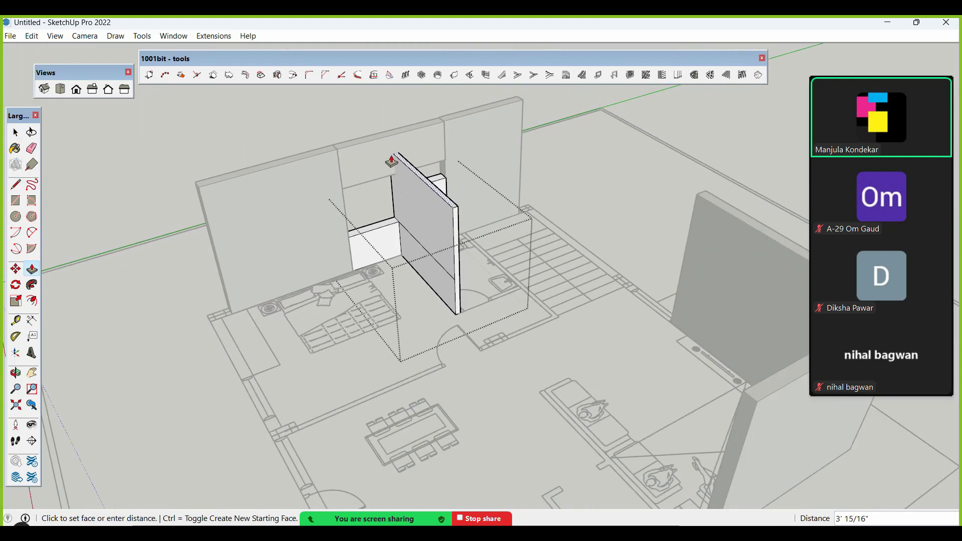
click(392, 178)
key(space)
scroll(404, 240, down, 4)
click(405, 254)
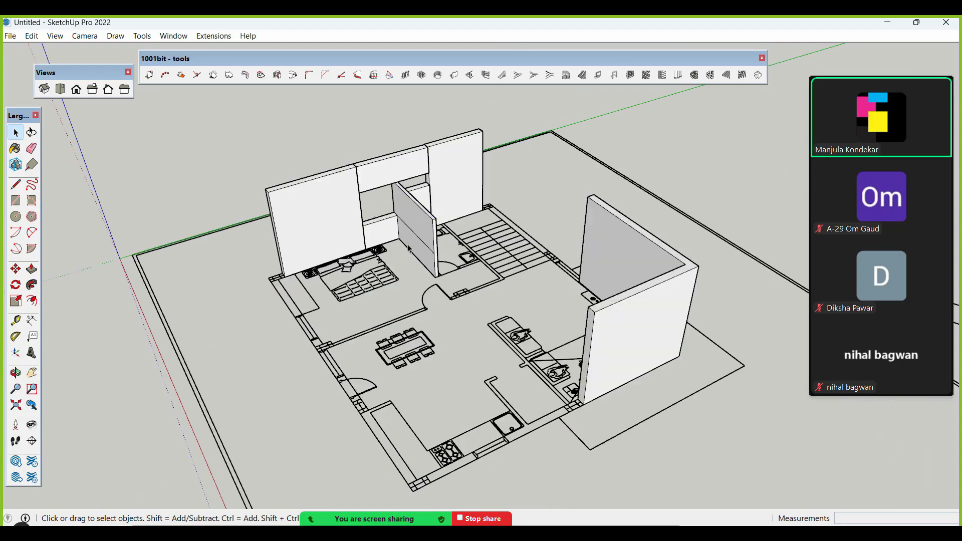
- Examine the bathroom partition and the surrounding walls from several angles, including over the whole floor plan
scroll(407, 235, up, 4)
middle_drag(417, 179, 428, 160)
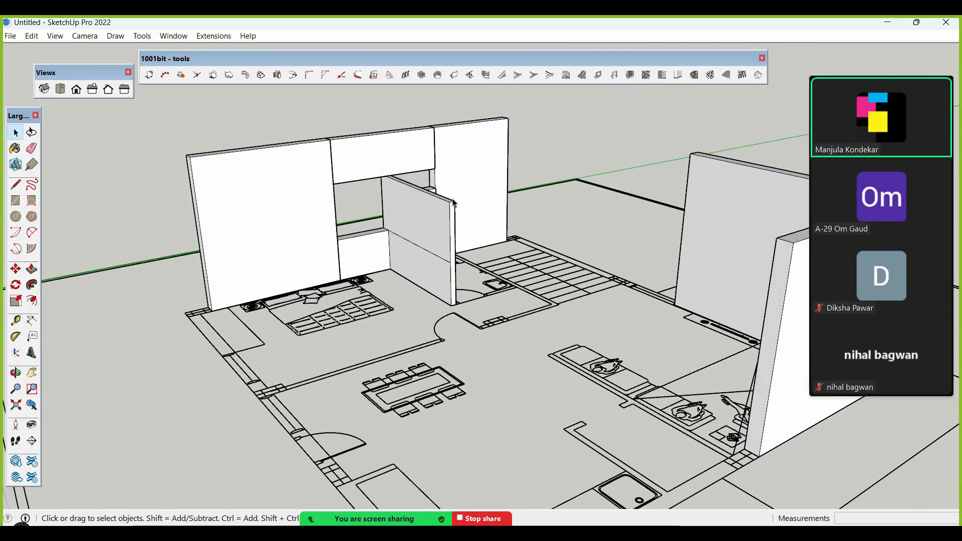
middle_drag(453, 202, 309, 168)
scroll(309, 168, down, 5)
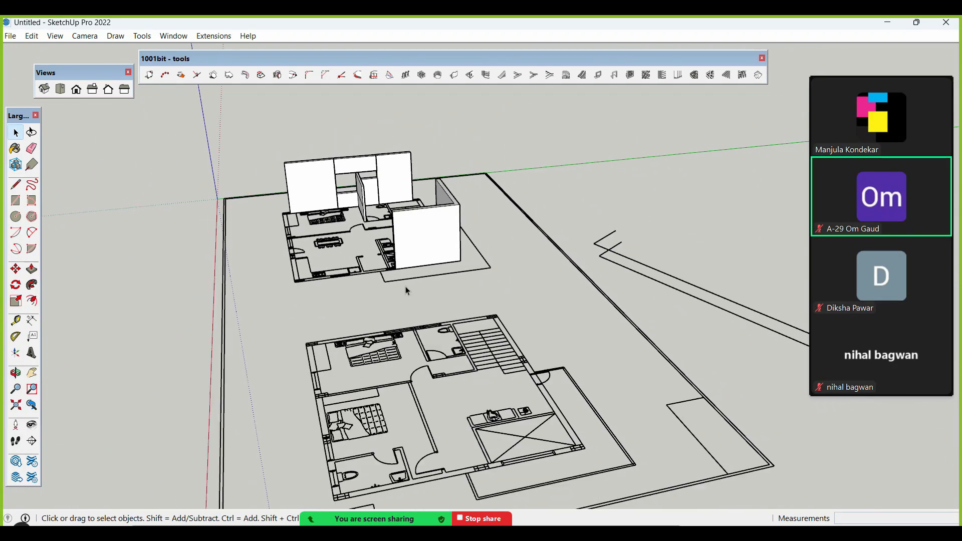
middle_drag(405, 286, 338, 271)
scroll(338, 271, up, 6)
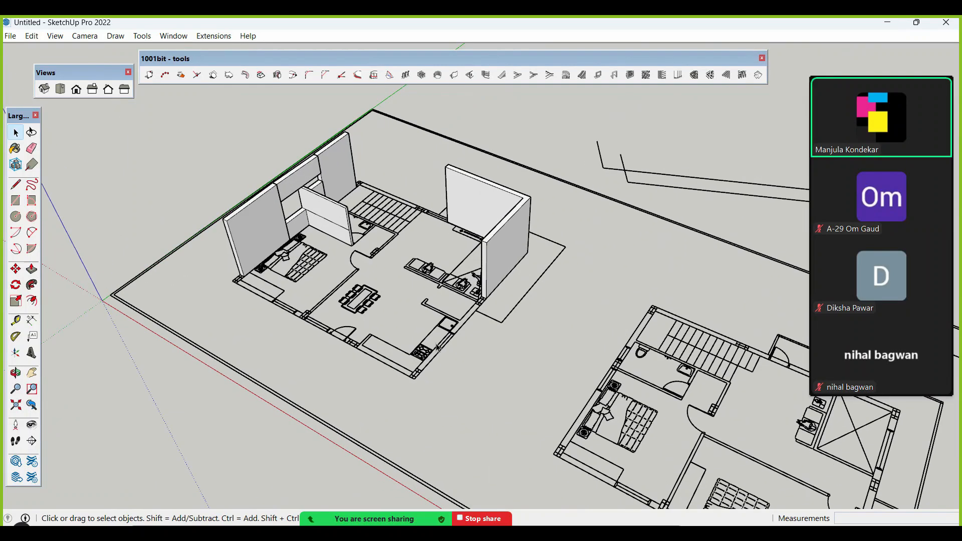
- Extend the wall along the kitchen side with Push/Pull so its end face reaches the column at the plan's corner
scroll(466, 330, up, 5)
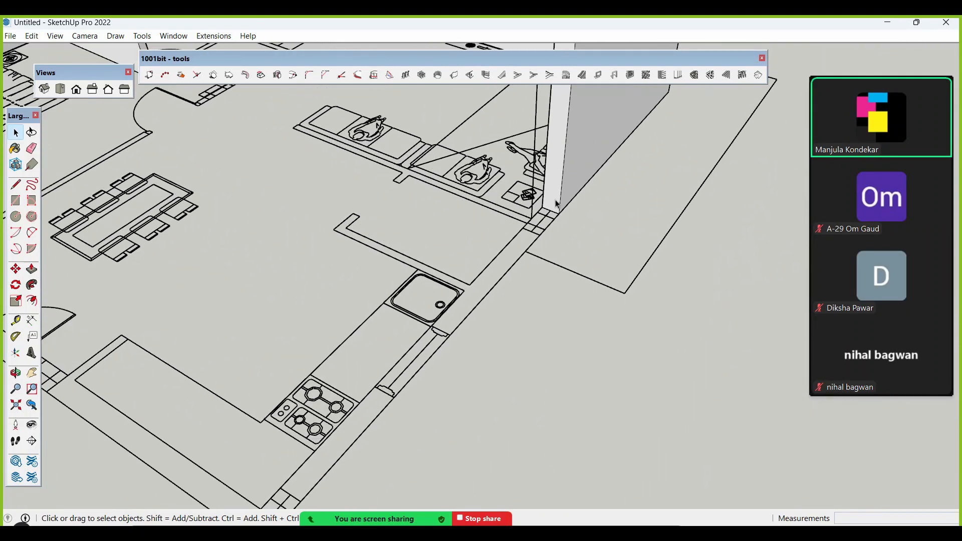
triple_click(555, 201)
key(p)
click(555, 207)
scroll(509, 255, down, 2)
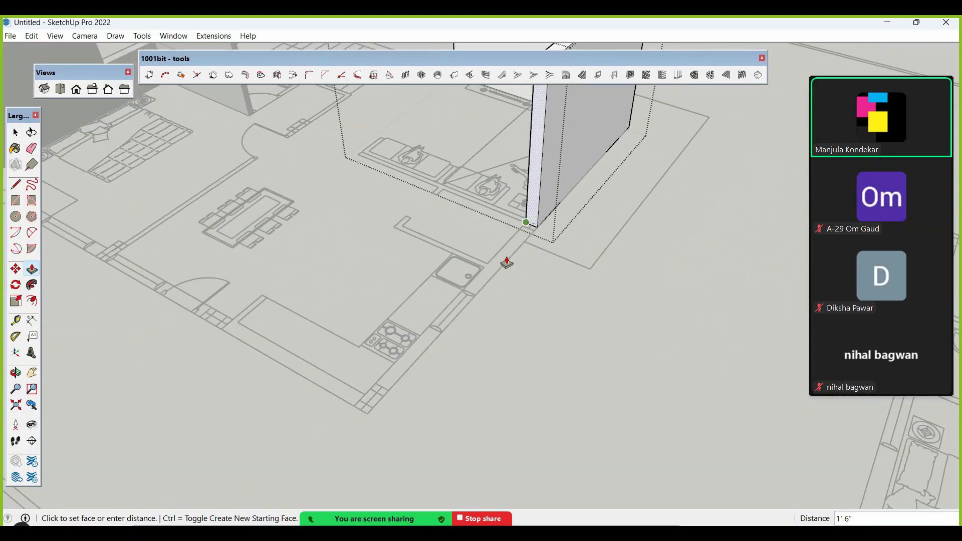
click(395, 391)
middle_drag(390, 396, 391, 412)
key(space)
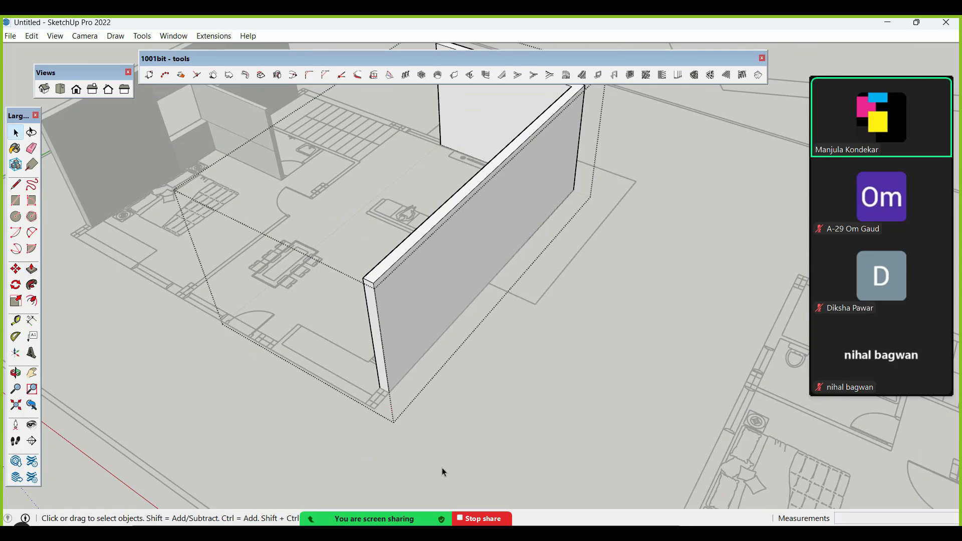
scroll(436, 461, down, 3)
middle_drag(436, 459, 434, 330)
scroll(436, 320, up, 3)
click(440, 316)
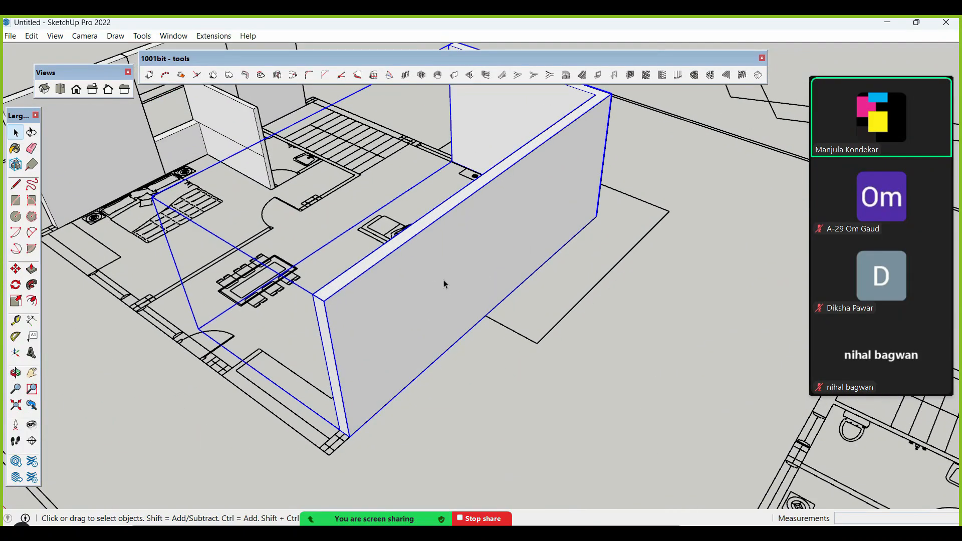
scroll(458, 414, down, 1)
middle_drag(457, 412, 463, 269)
scroll(431, 335, down, 2)
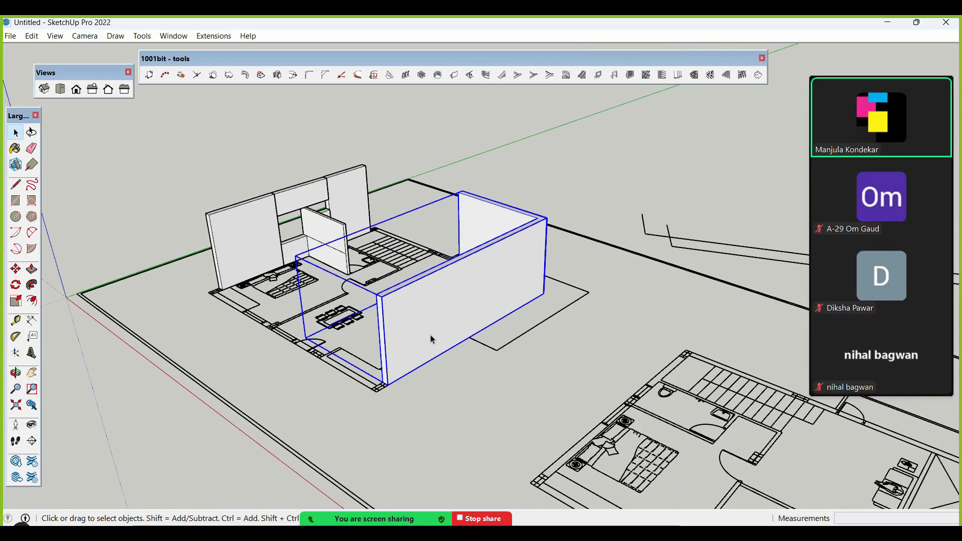
- Try to push the end face of the kitchen-side wall back towards the adjoining rear wall
middle_drag(431, 334, 400, 371)
scroll(400, 372, up, 1)
mouse_move(404, 370)
middle_down()
mouse_move(434, 361)
mouse_move(395, 387)
middle_up()
triple_click(402, 379)
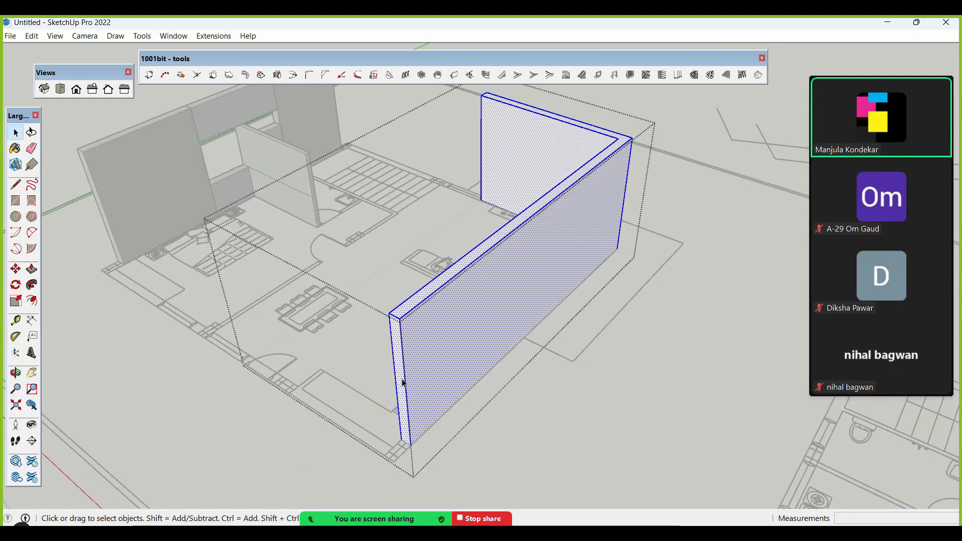
key(p)
click(400, 388)
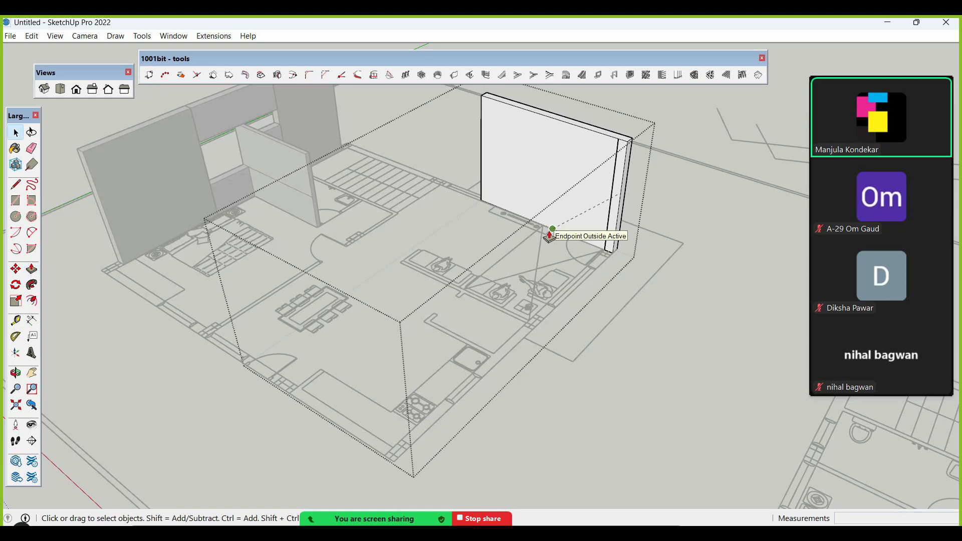
click(551, 234)
middle_drag(383, 279, 448, 400)
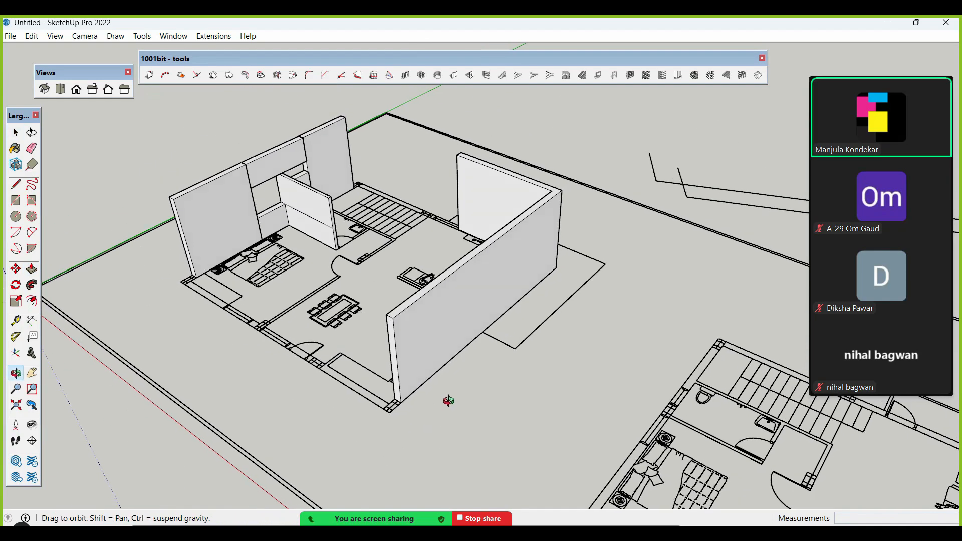
- Turn on the X-ray face style to make the walls see-through
scroll(443, 395, up, 5)
scroll(424, 384, down, 5)
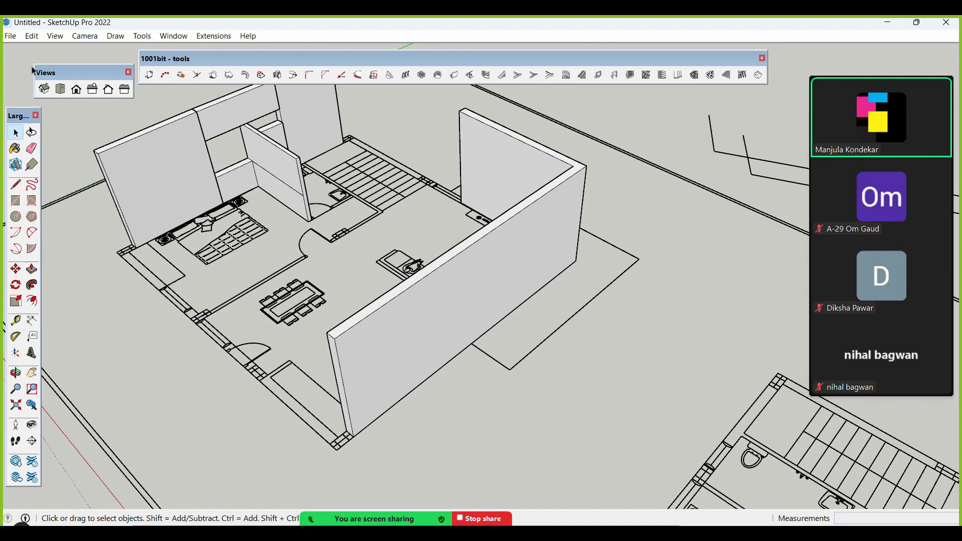
click(30, 37)
mouse_move(50, 38)
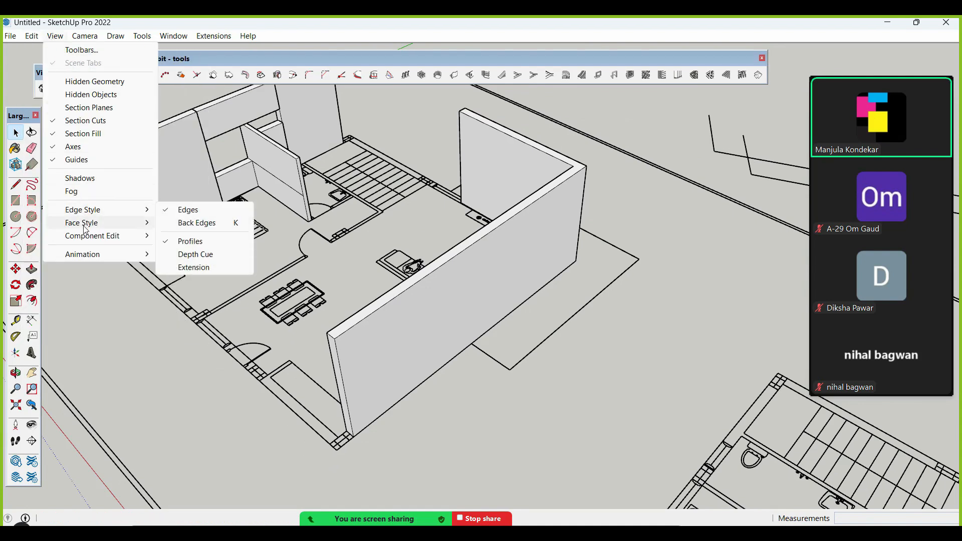
mouse_move(85, 229)
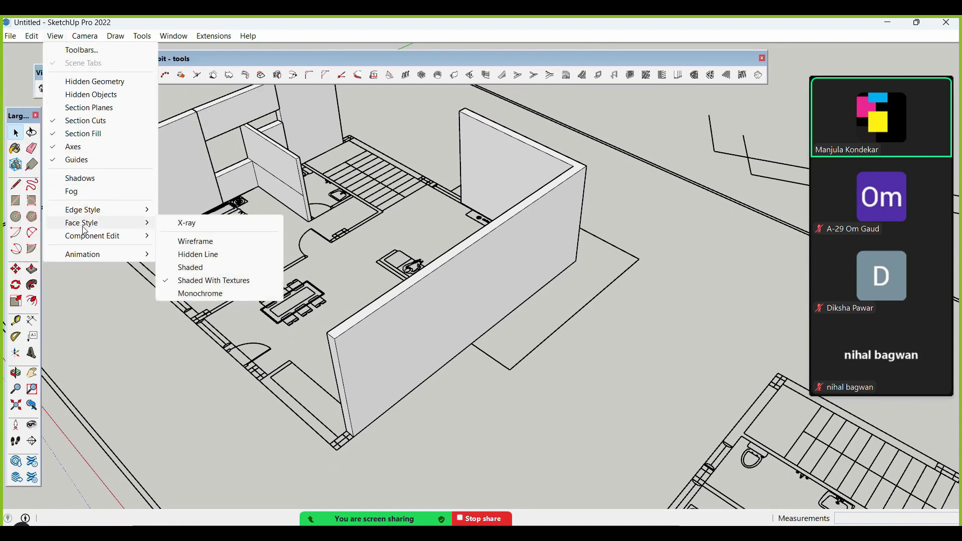
click(193, 229)
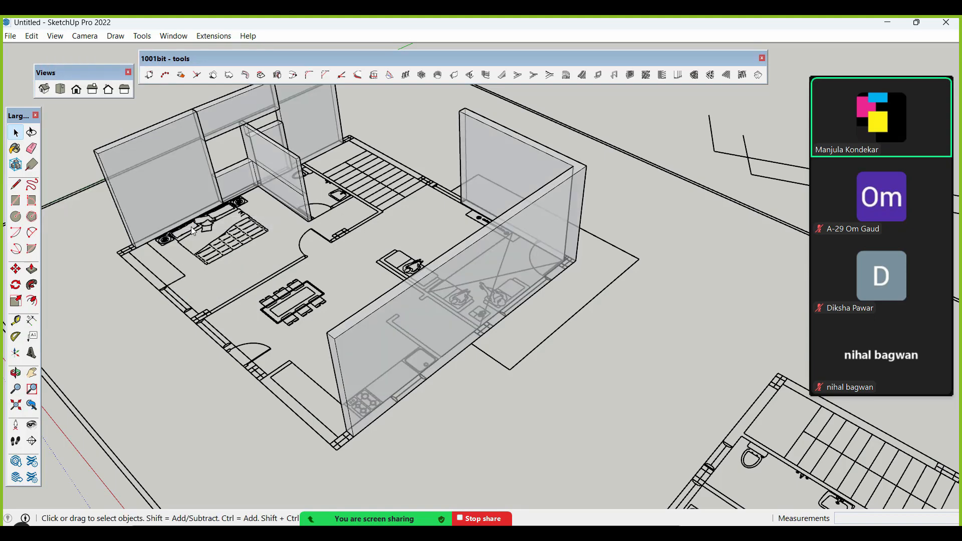
- Examine the kitchen window's position in the floor plan through the transparent kitchen-side wall
scroll(494, 374, down, 3)
middle_drag(494, 375, 437, 375)
scroll(437, 375, up, 3)
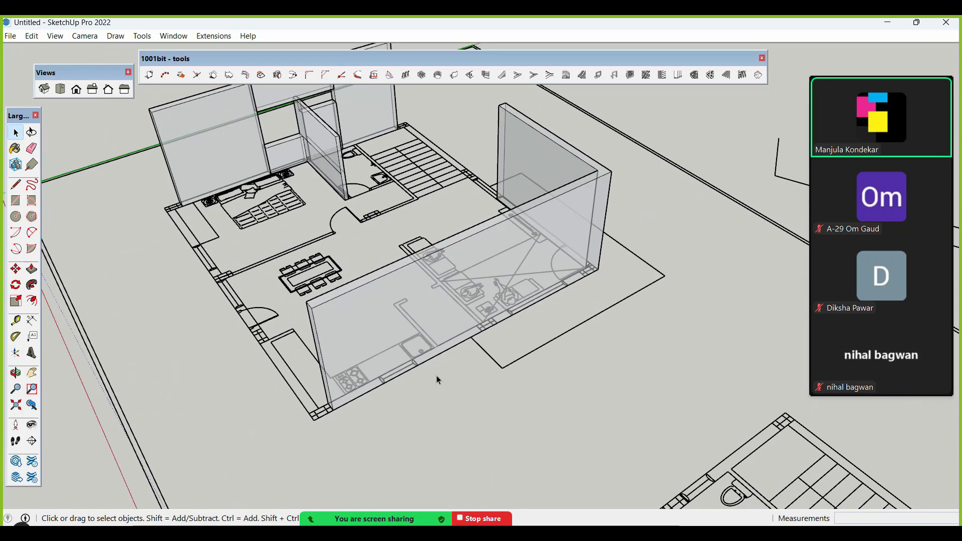
scroll(437, 374, down, 2)
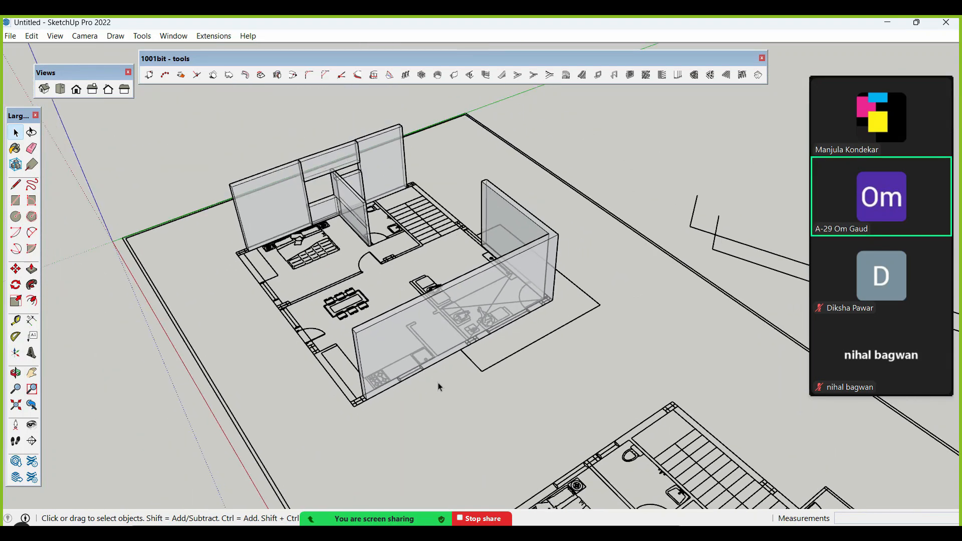
middle_drag(438, 383, 446, 357)
scroll(446, 357, up, 2)
scroll(420, 356, up, 2)
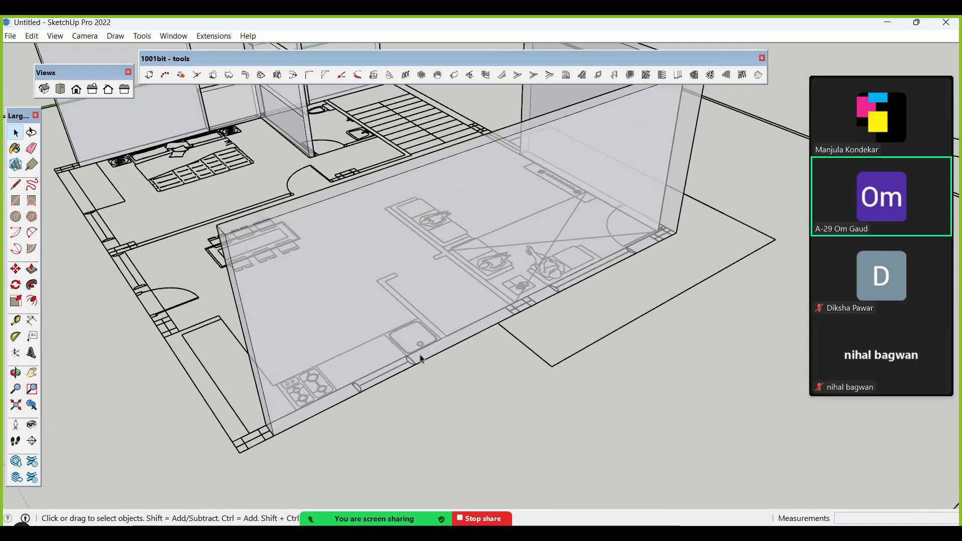
scroll(397, 377, up, 2)
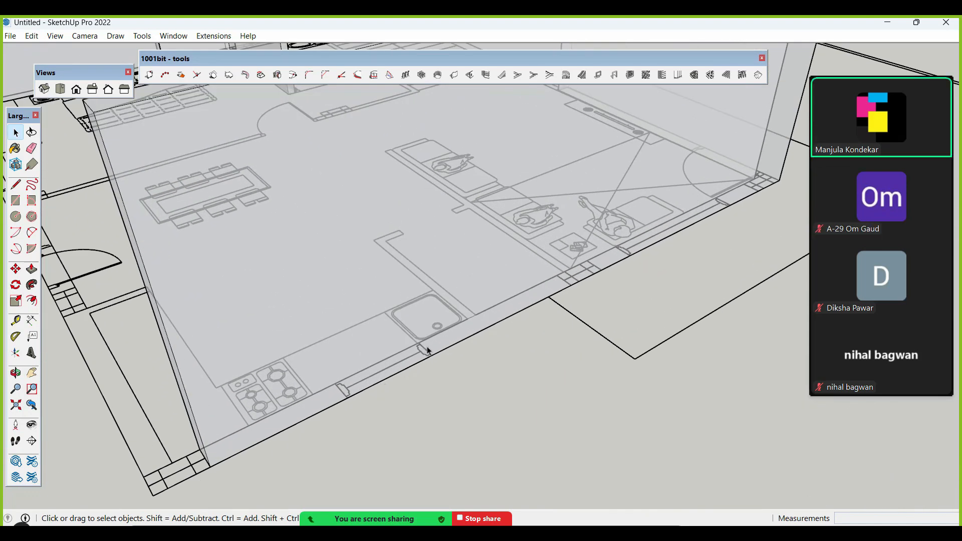
scroll(415, 414, down, 2)
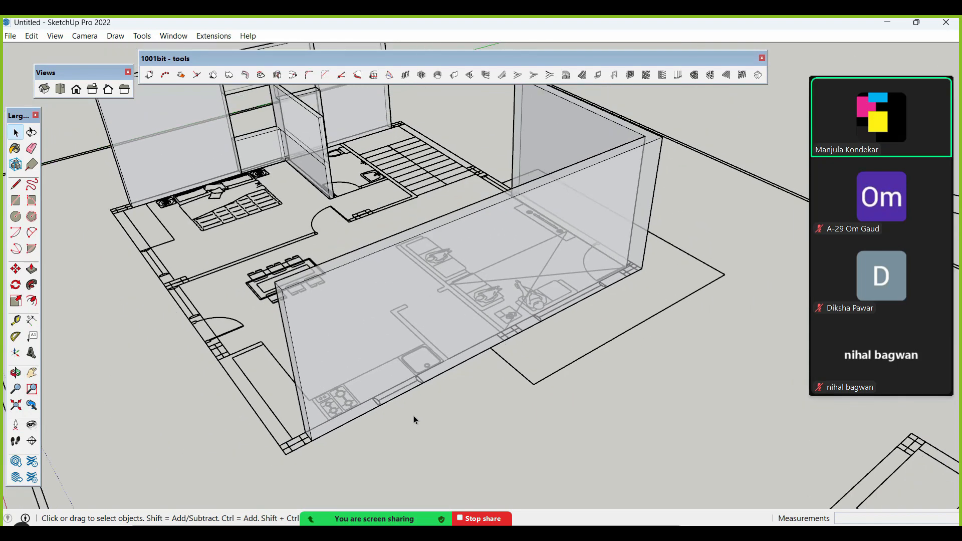
scroll(402, 370, up, 1)
click(399, 366)
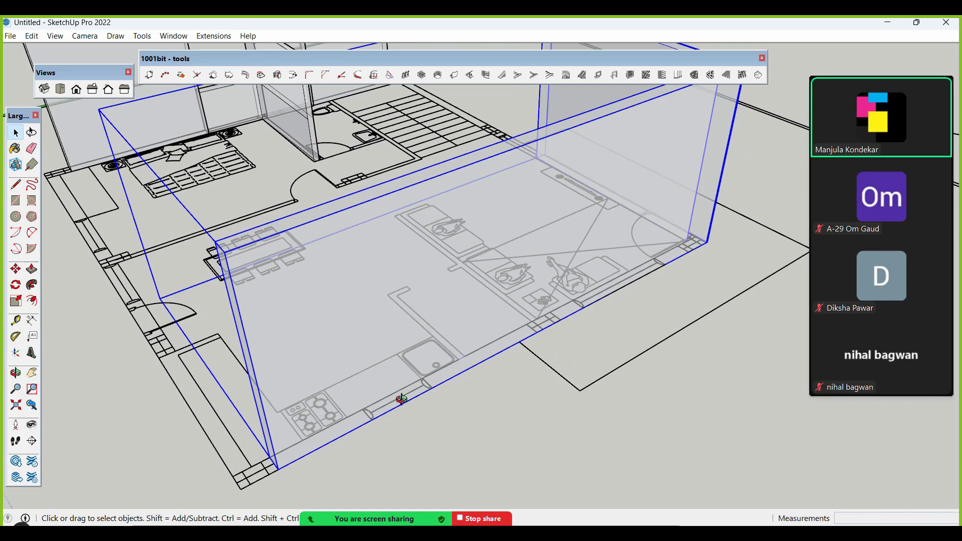
middle_drag(401, 399, 401, 252)
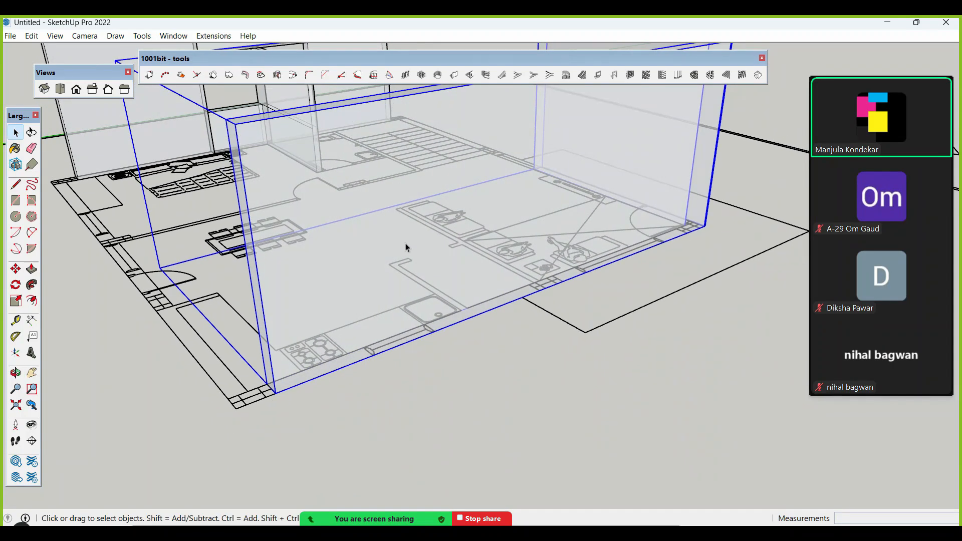
scroll(397, 408, down, 2)
middle_drag(396, 407, 404, 441)
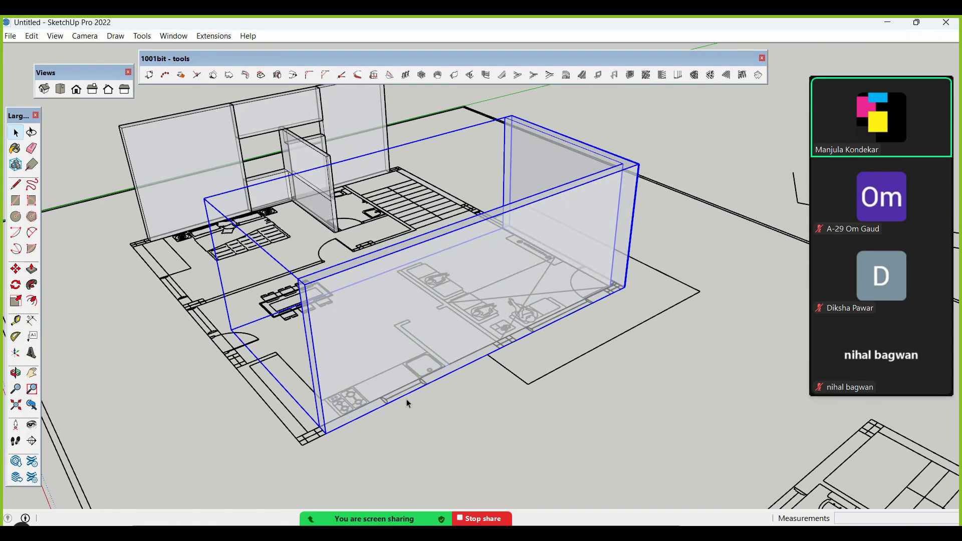
- Place a horizontal Tape Measure guide 3' above the base edge of the kitchen-side wall
scroll(407, 399, up, 2)
click(426, 444)
click(399, 392)
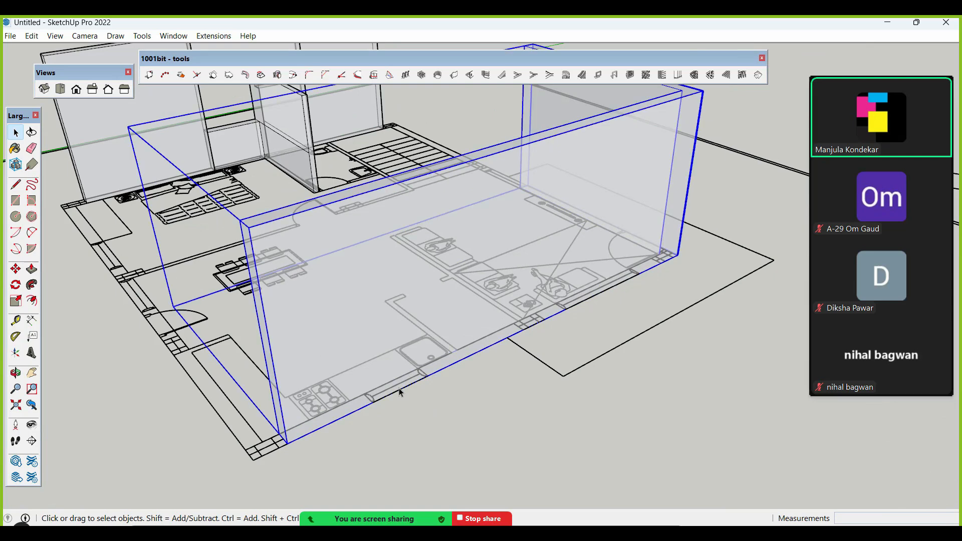
key(t)
click(403, 385)
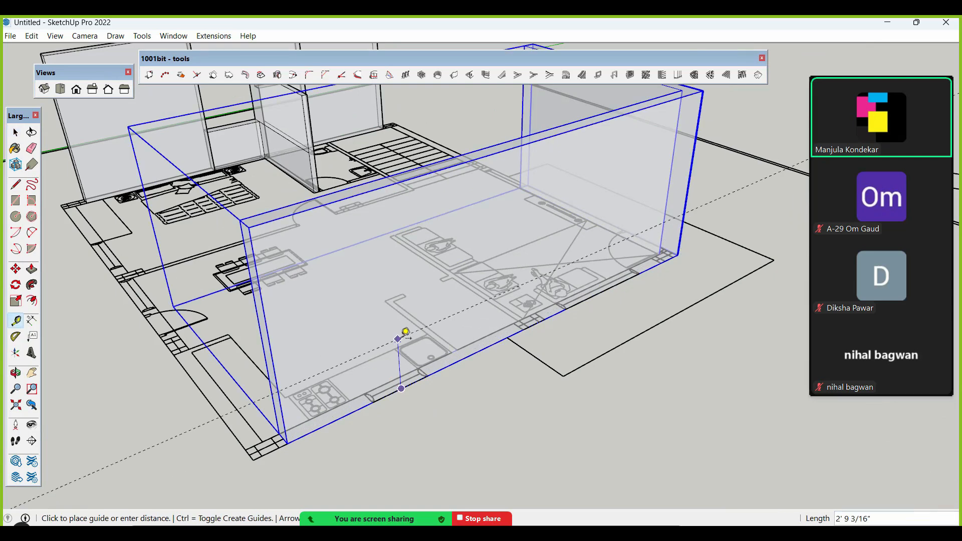
text(3)
key(Return)
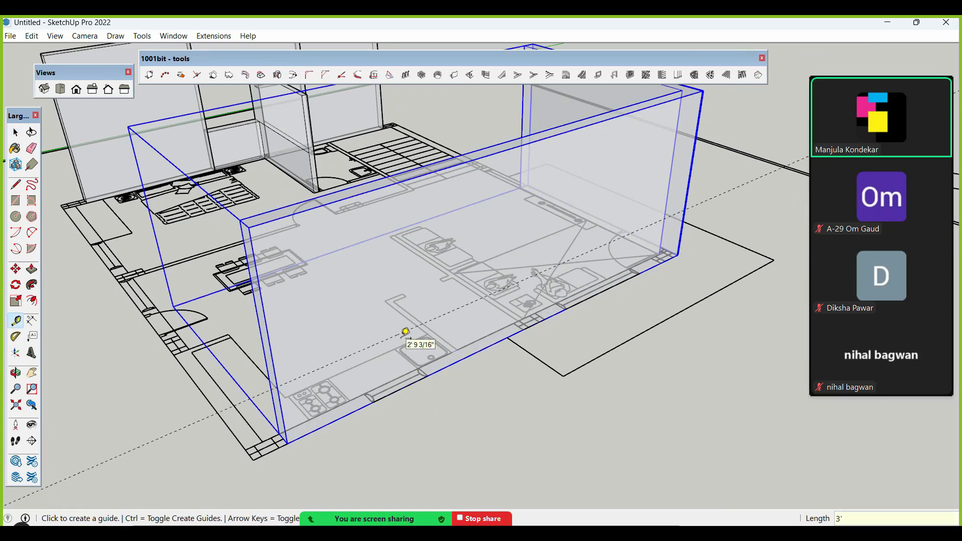
- Place a second horizontal guide about 2' below the top edge of the kitchen-side wall
click(365, 192)
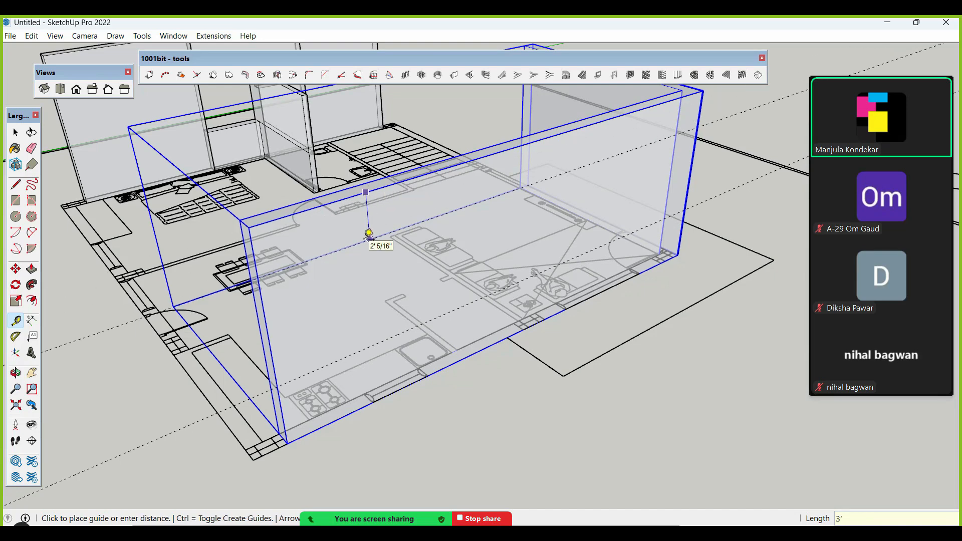
click(368, 233)
scroll(281, 337, up, 2)
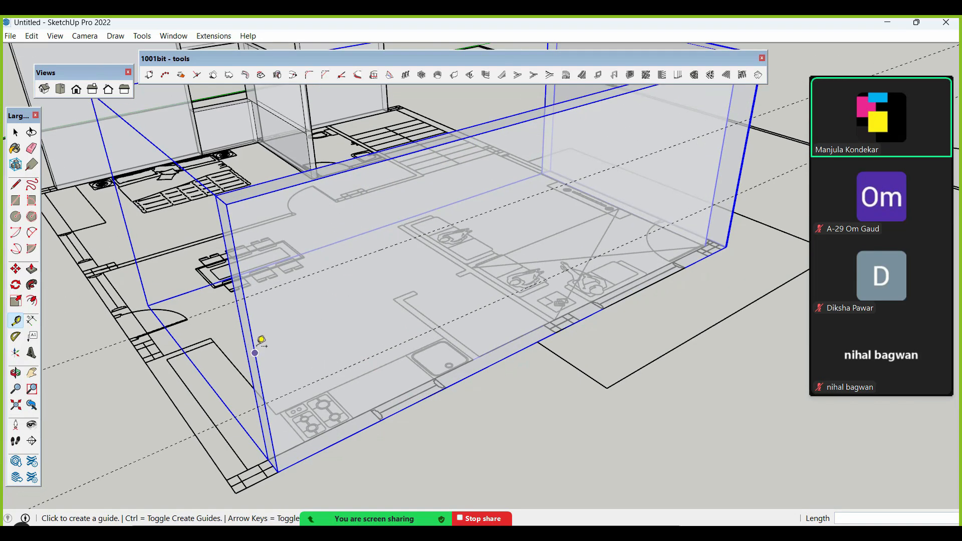
- Place a vertical guide on the wall about 4' from its end edge, at the near side of the kitchen window
click(260, 342)
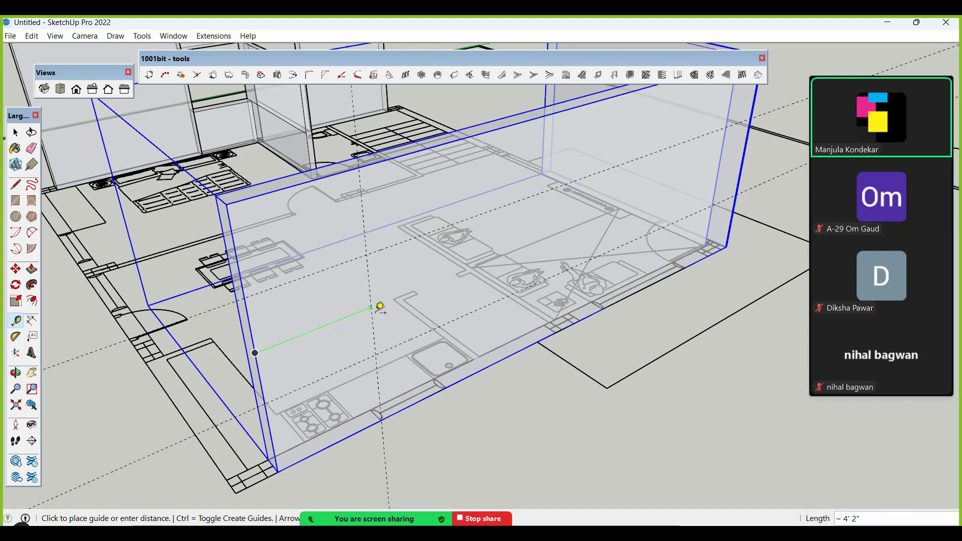
key(Escape)
key(space)
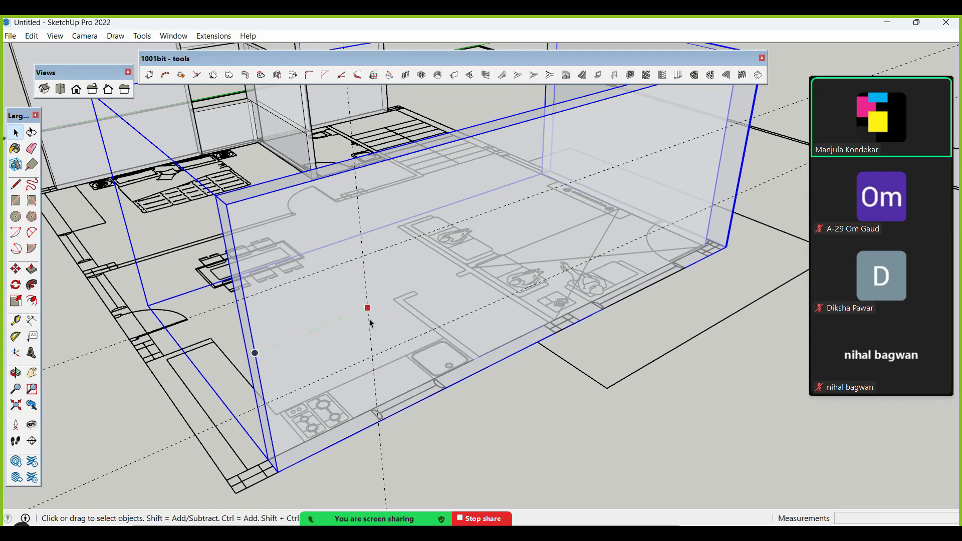
- Measure the kitchen window's width along the wall's base with the Dimension tool
click(31, 320)
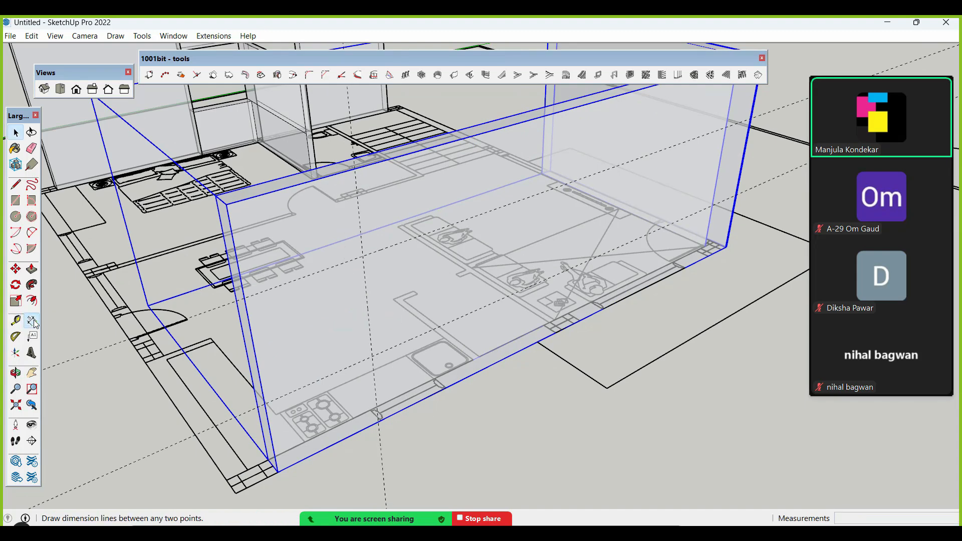
click(381, 420)
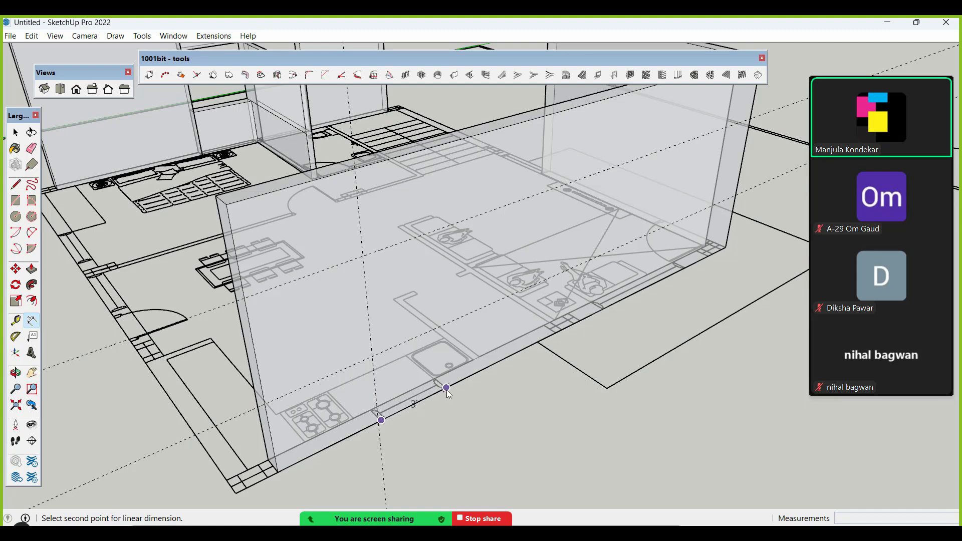
key(space)
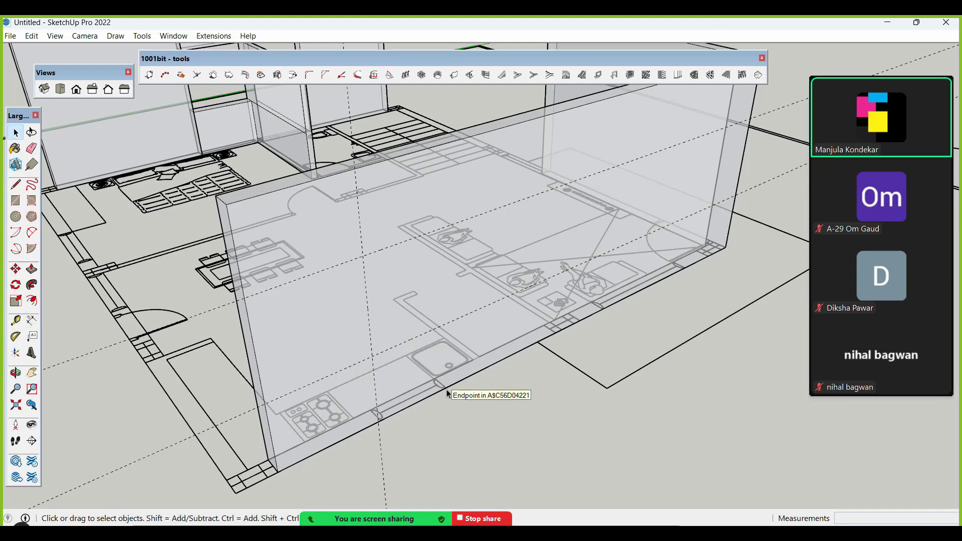
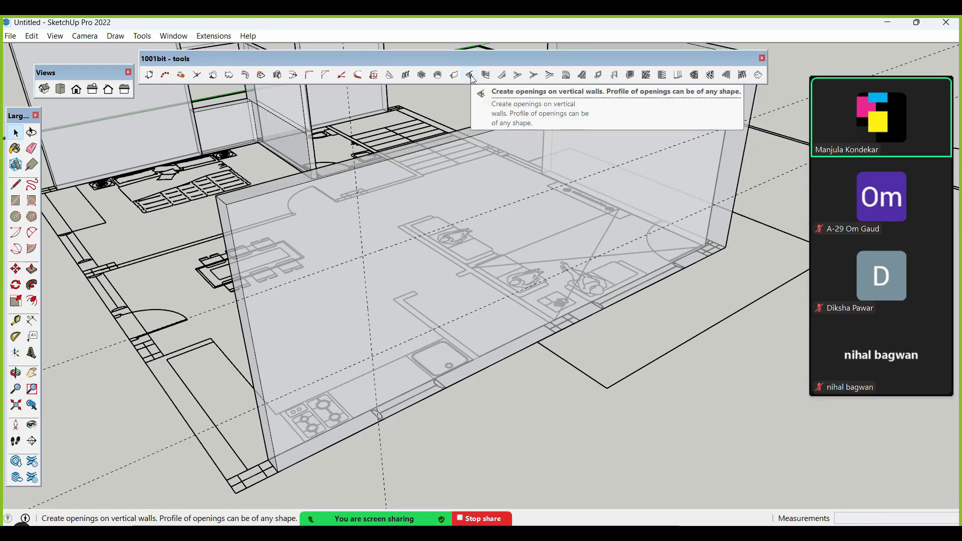
- Select the kitchen-side wall group and turn off the X-ray face style
scroll(386, 244, down, 3)
click(416, 210)
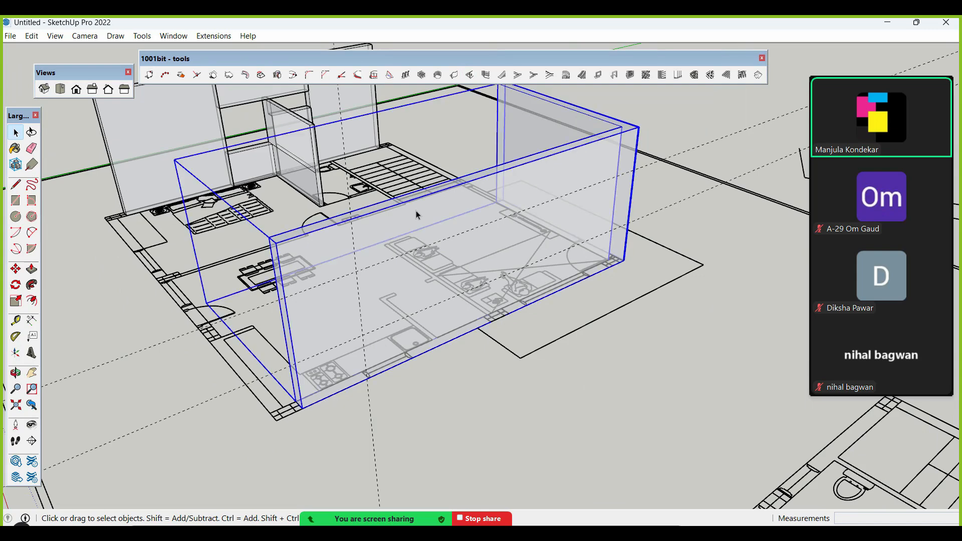
scroll(416, 217, up, 2)
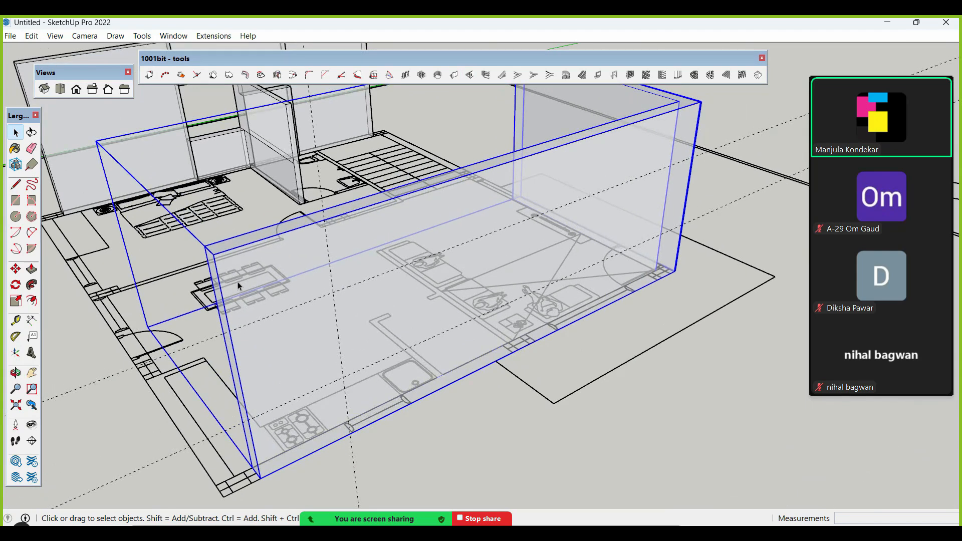
click(55, 36)
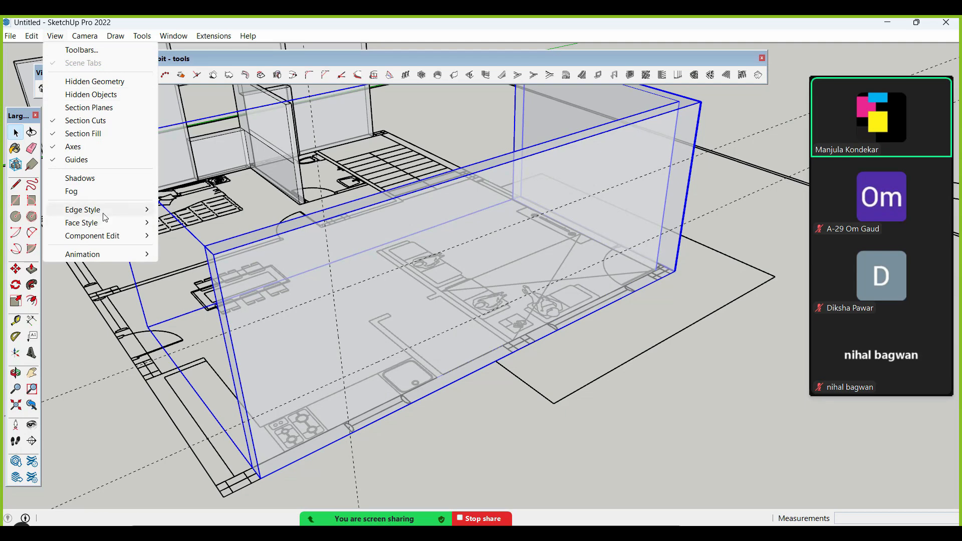
mouse_move(144, 225)
click(177, 224)
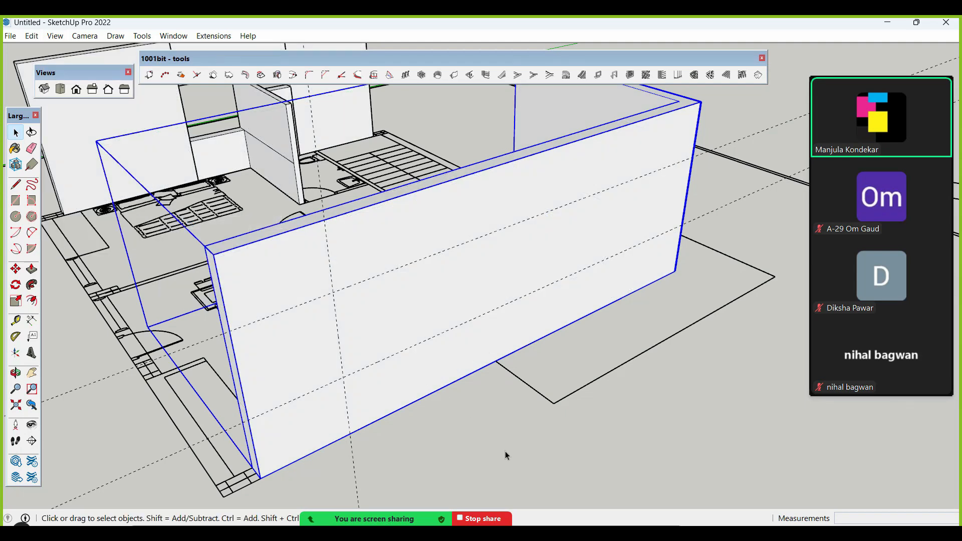
- Cut a 3' by 3' window opening in the kitchen-side wall at the lower guide intersection with the 1001bit Create Wall Opening tool
click(507, 452)
scroll(508, 452, down, 2)
scroll(386, 415, up, 1)
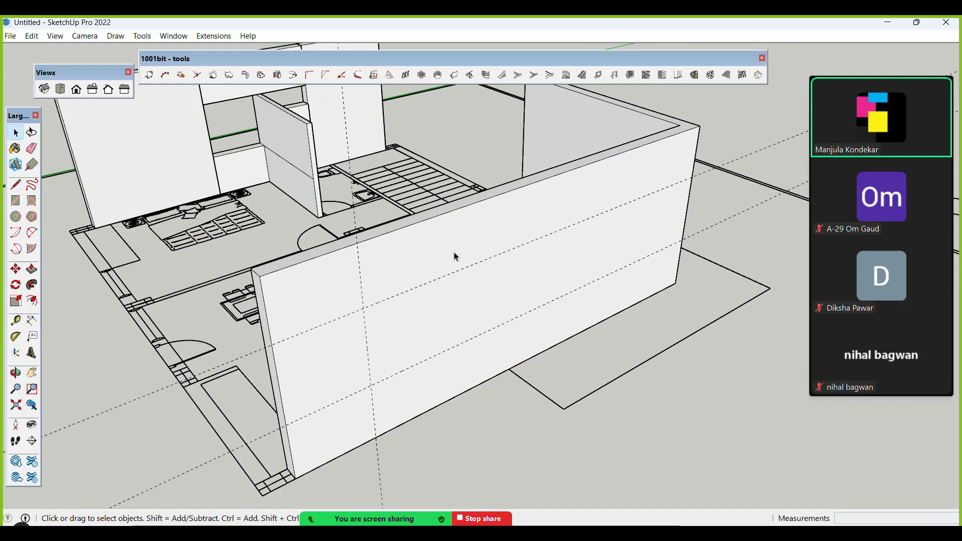
click(470, 76)
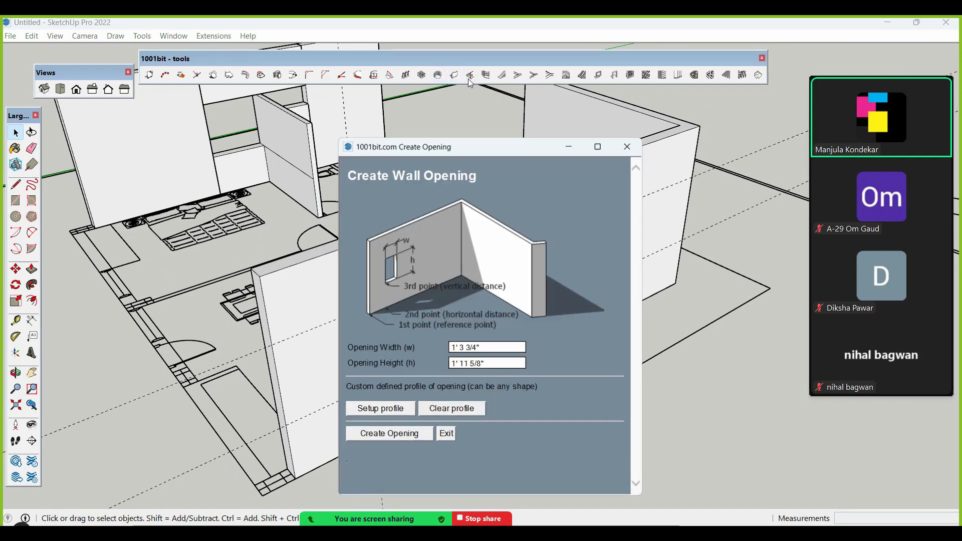
triple_click(486, 349)
text(3)
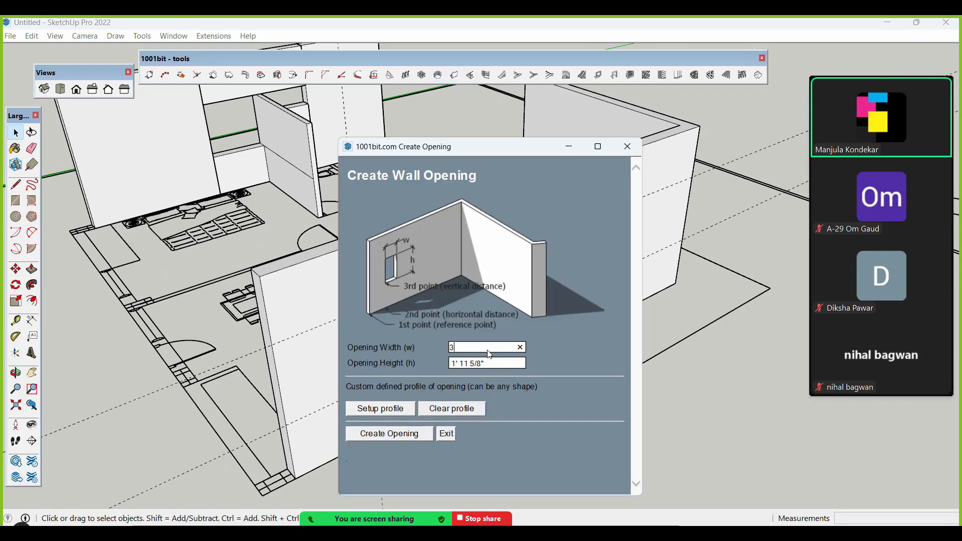
triple_click(497, 362)
text(3')
click(379, 438)
scroll(439, 358, up, 5)
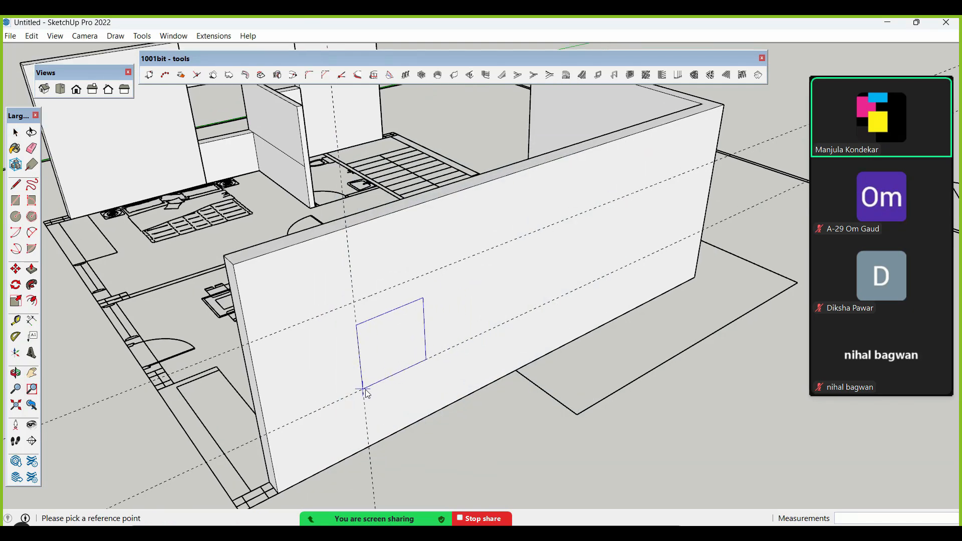
click(365, 394)
scroll(365, 393, down, 2)
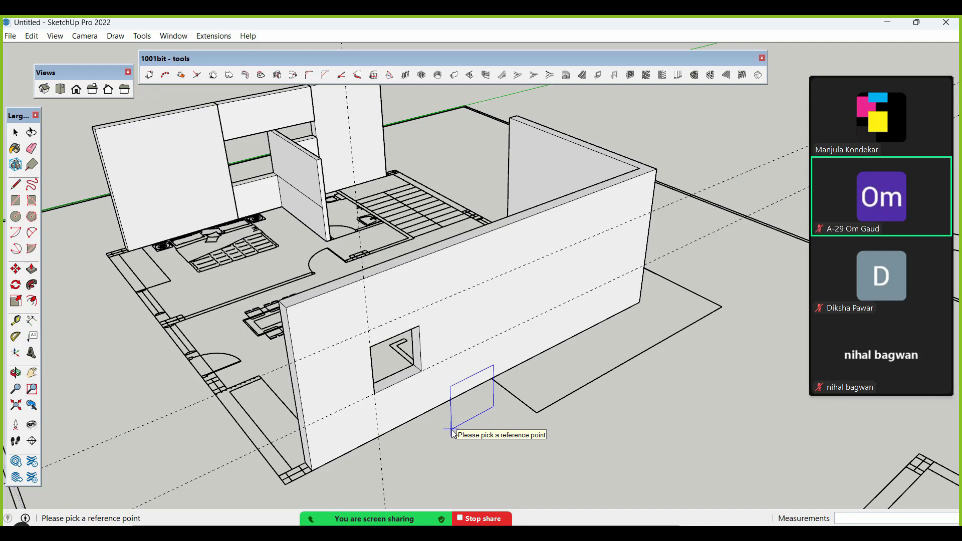
key(space)
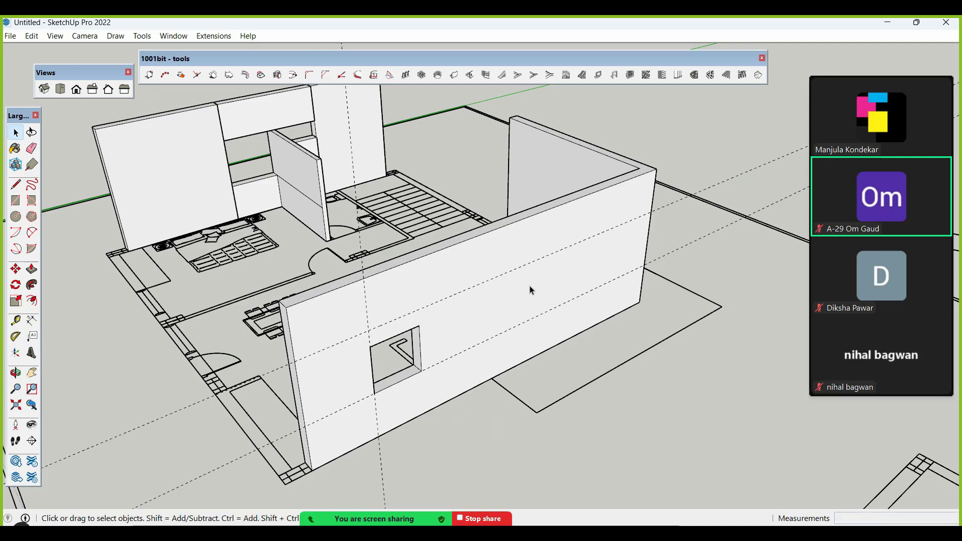
- Cut three tall door openings from floor level with the wall opening tool: two in the kitchen-side wall and one in the opposite wall
click(475, 74)
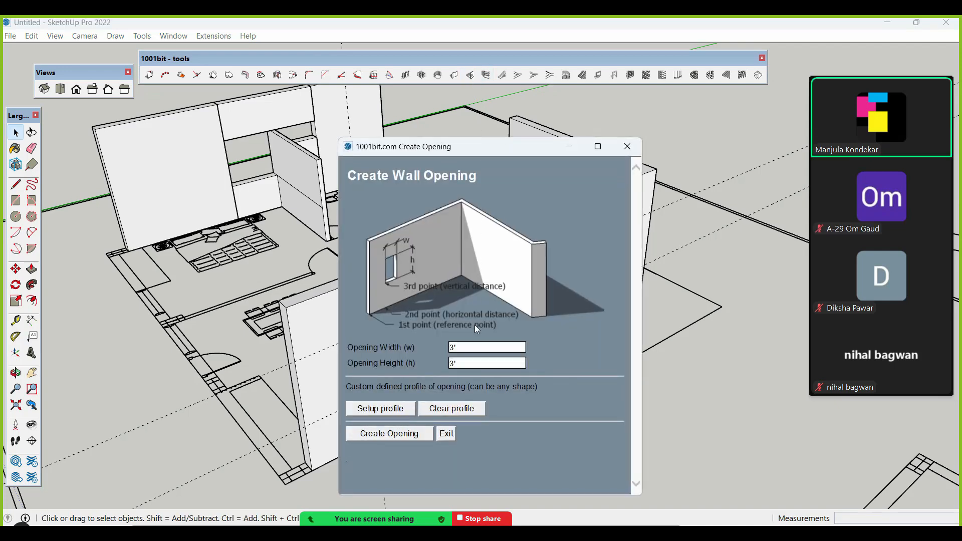
click(470, 344)
click(468, 362)
click(415, 442)
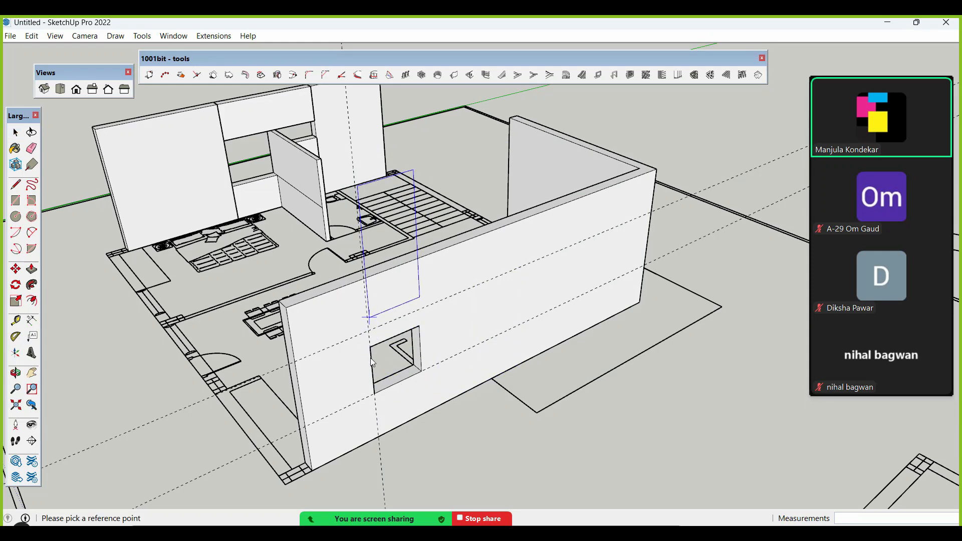
click(492, 379)
click(575, 334)
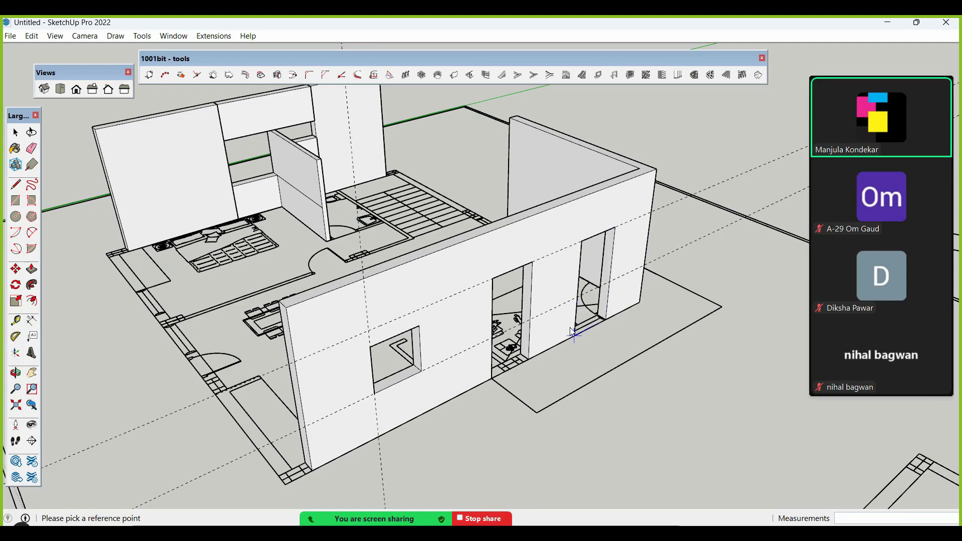
click(159, 243)
middle_drag(491, 387, 530, 352)
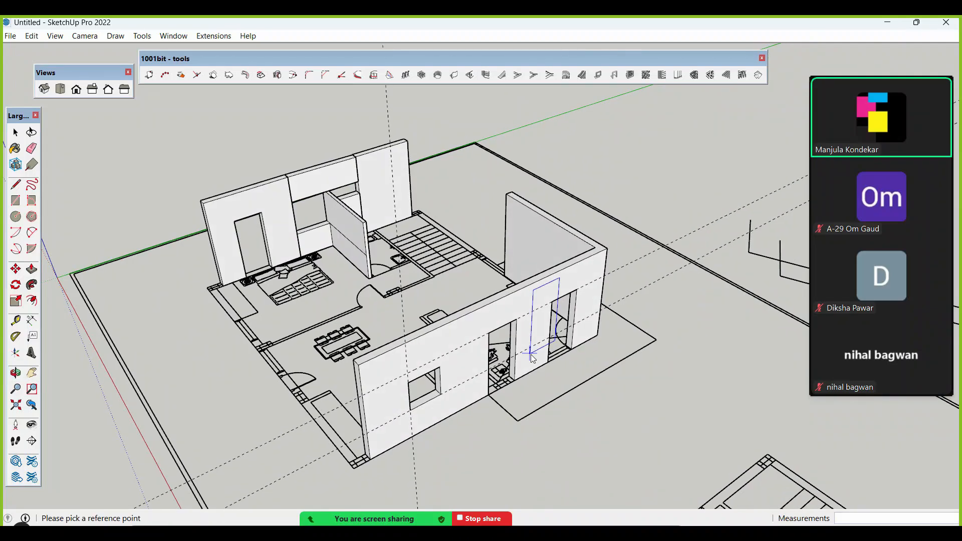
middle_drag(573, 423, 575, 354)
key(space)
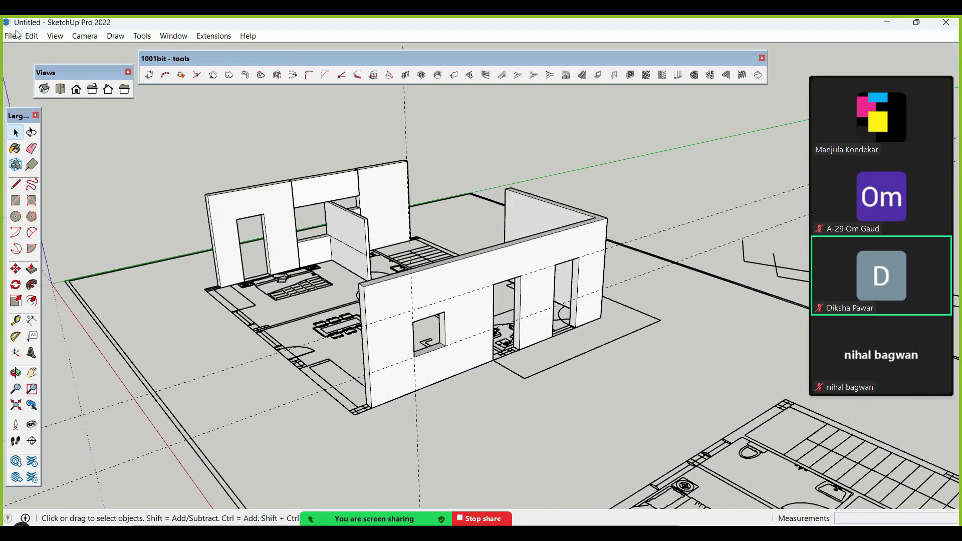
- Delete all guides from the model
click(32, 38)
click(58, 146)
scroll(405, 303, down, 2)
scroll(409, 309, up, 3)
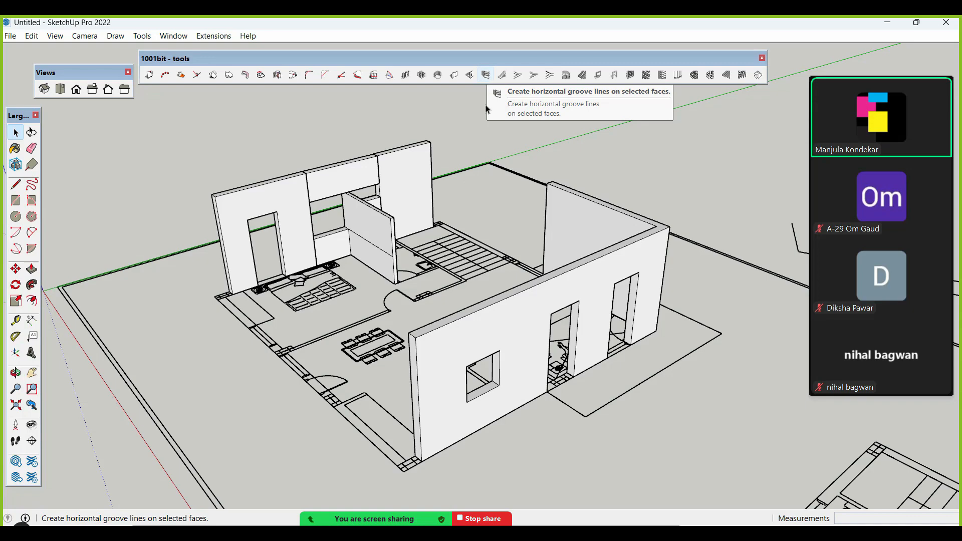
- Draw a narrow rectangle about 13' long on the ground in front of the house, inside the plot boundary
scroll(384, 246, down, 5)
scroll(393, 281, down, 3)
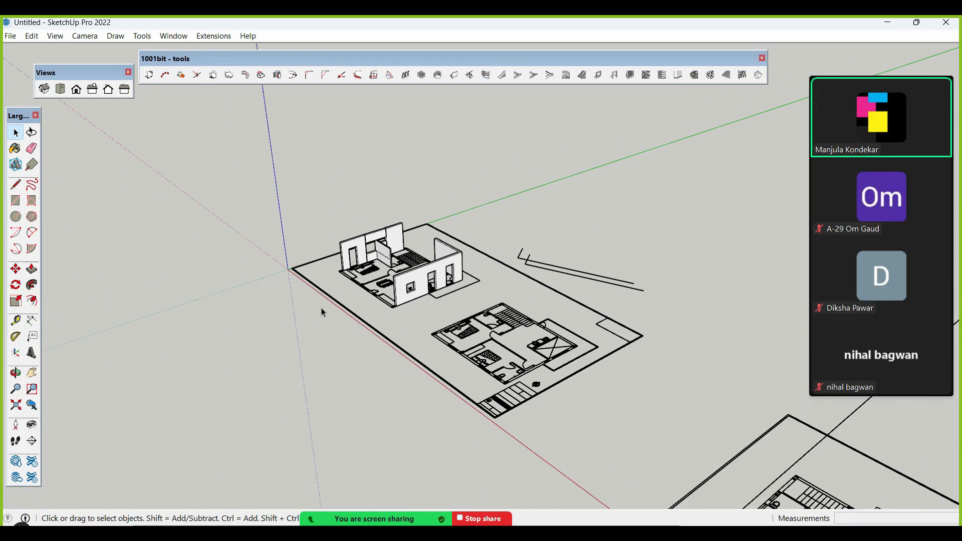
middle_drag(275, 322, 591, 303)
middle_drag(350, 341, 420, 369)
scroll(388, 344, up, 8)
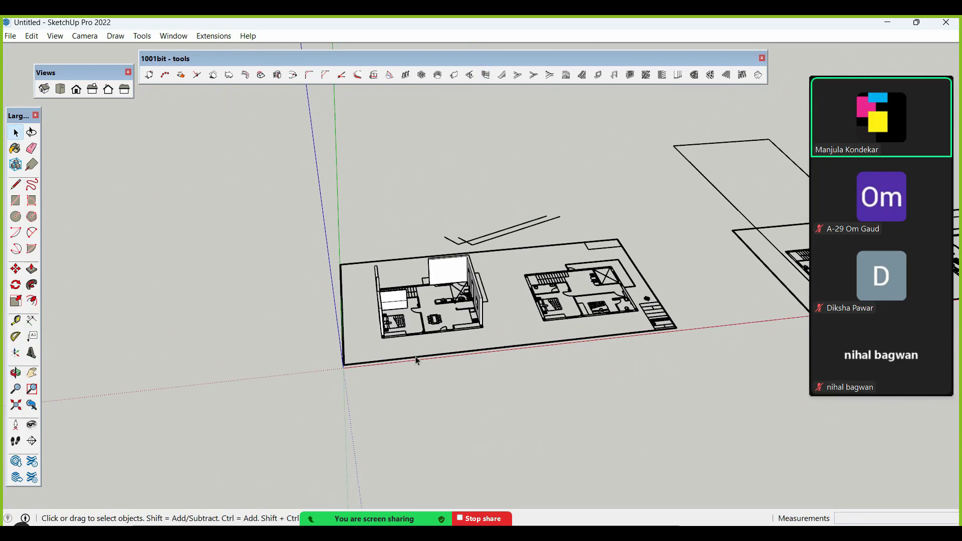
key(r)
click(366, 370)
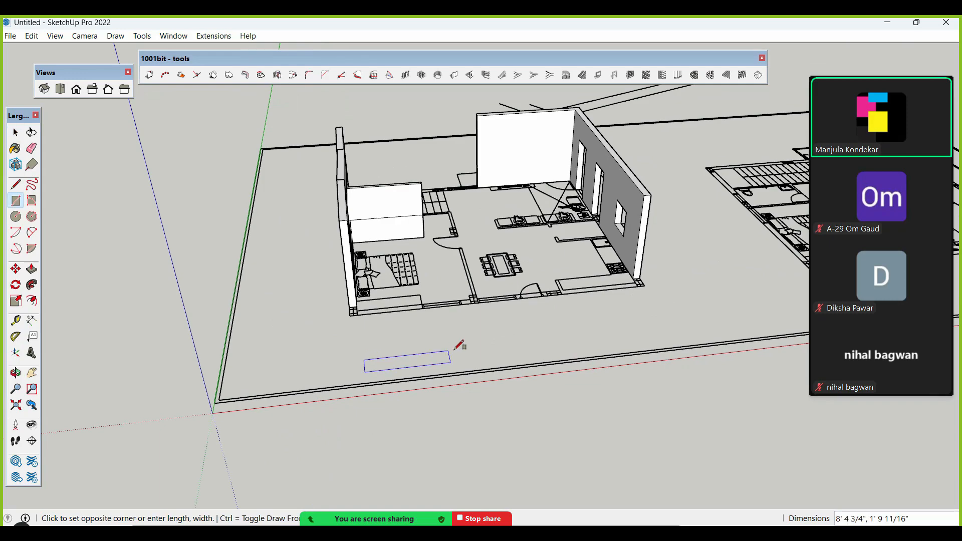
scroll(491, 342, up, 2)
click(522, 351)
key(space)
- Push/Pull the narrow rectangle upward into a freestanding wall in front of the house
key(p)
click(503, 358)
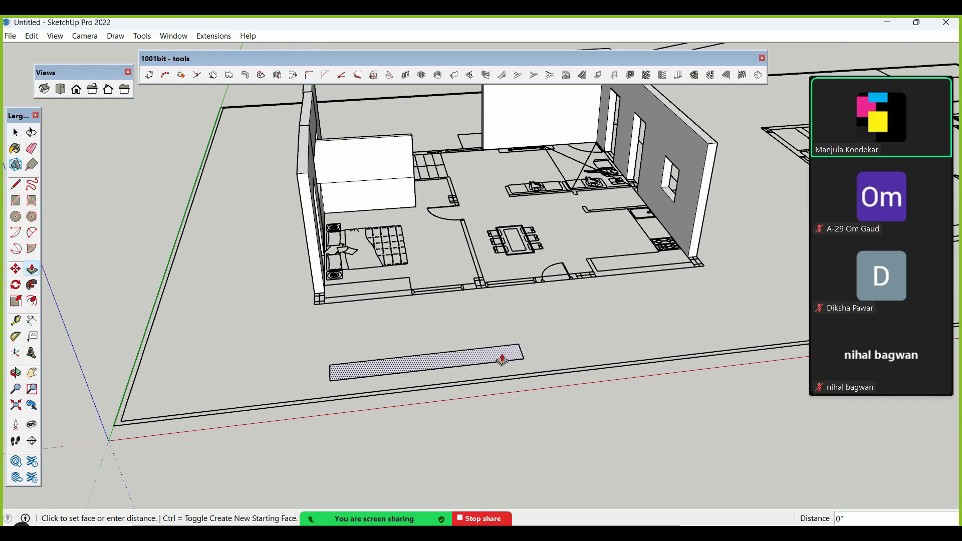
click(504, 230)
key(space)
scroll(435, 354, down, 1)
middle_drag(433, 354, 512, 313)
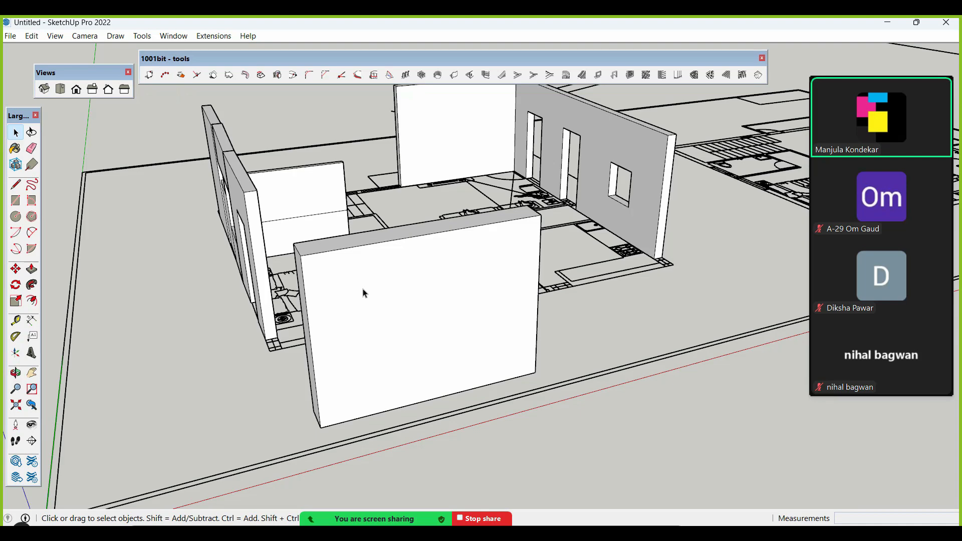
- Draw a full-width rectangle about 1'2" high along the top of the freestanding wall's front face
middle_drag(365, 293, 382, 296)
scroll(376, 301, up, 2)
key(r)
click(297, 262)
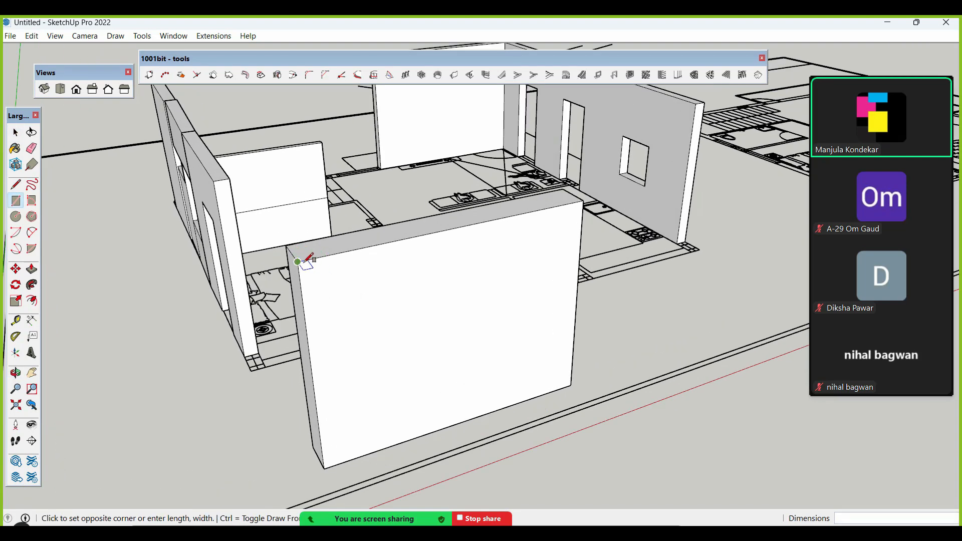
click(582, 222)
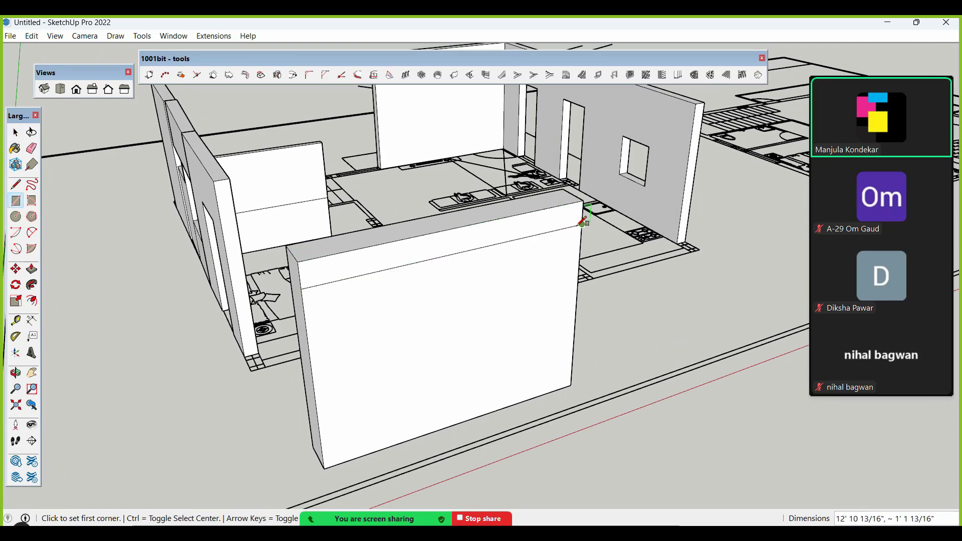
key(space)
- Copy the top strip about 2' down the wall face and repeat the copy with *6
click(504, 236)
key(m)
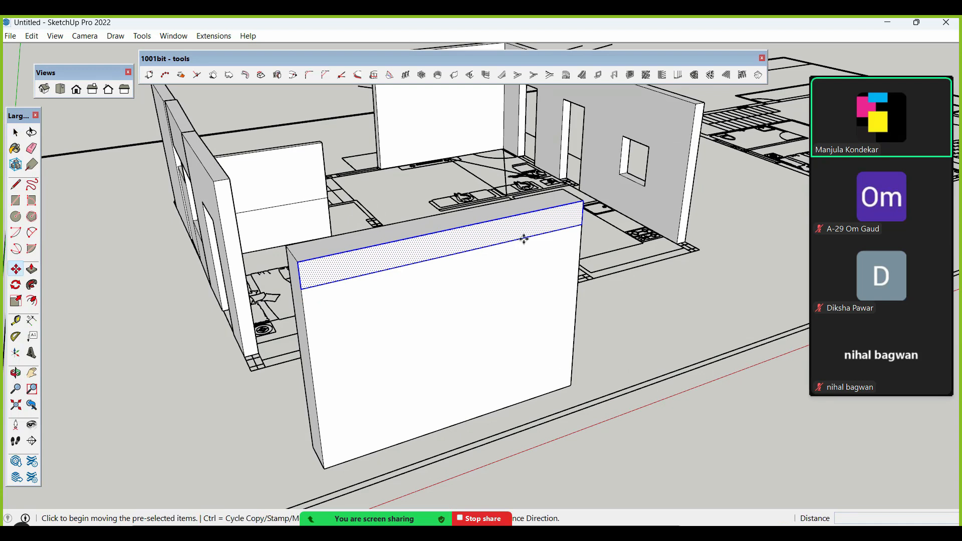
click(582, 224)
key(ctrl)
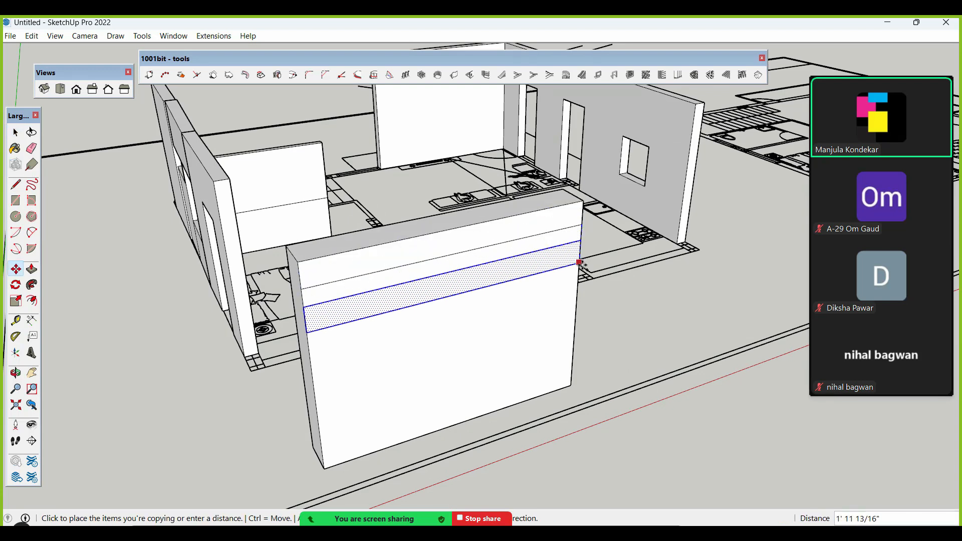
click(582, 264)
text(*)
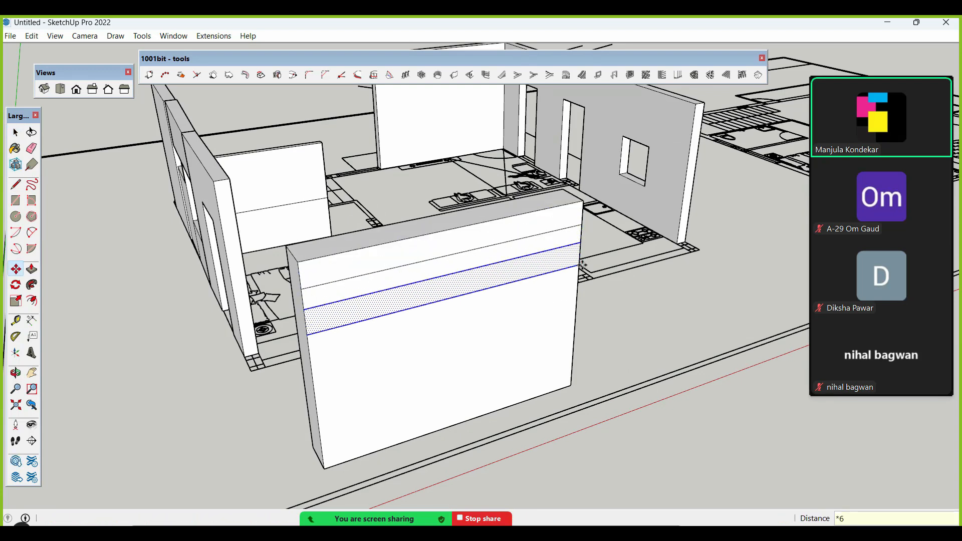
text(6)
key(Return)
scroll(582, 264, down, 3)
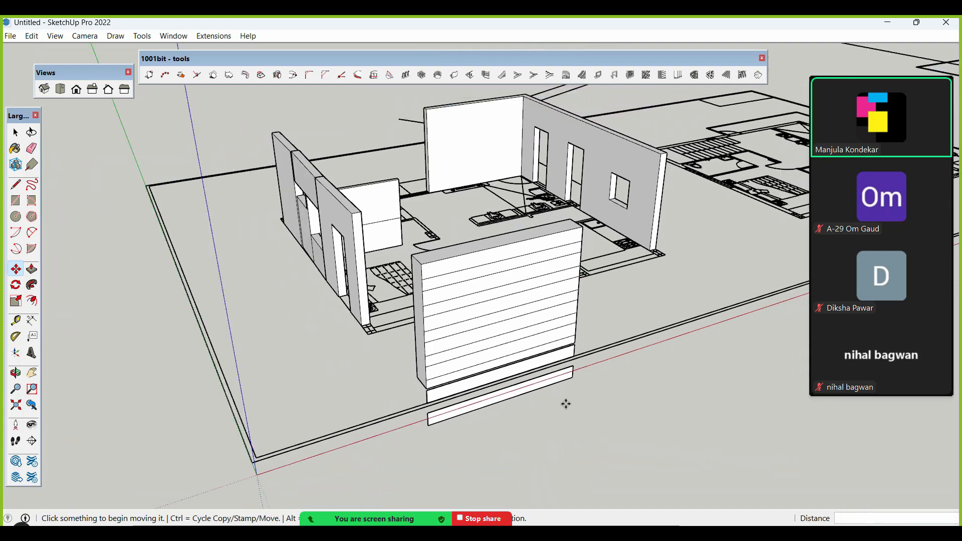
- Delete the two surplus strips hanging below the base of the freestanding wall
scroll(625, 401, up, 3)
key(space)
click(570, 369)
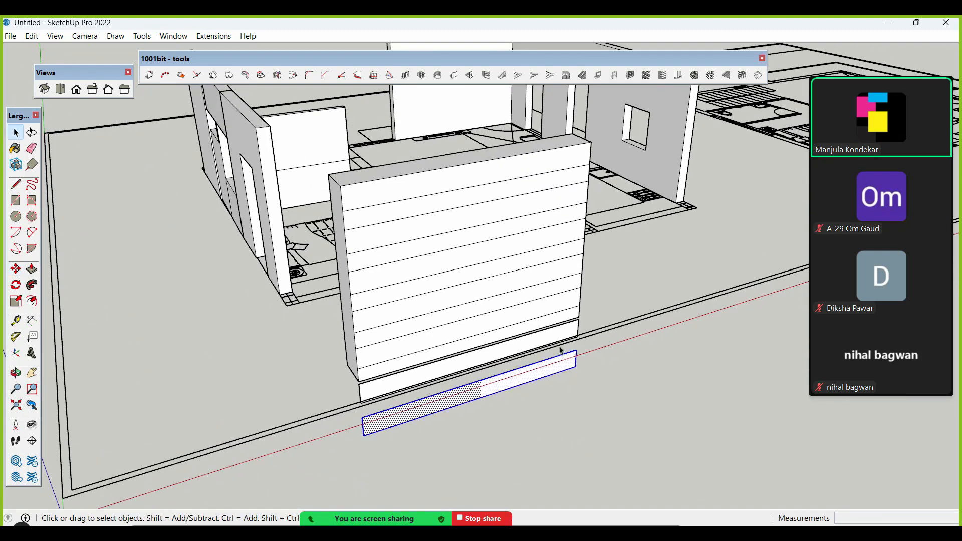
scroll(561, 350, up, 3)
click(569, 329)
scroll(568, 382, down, 4)
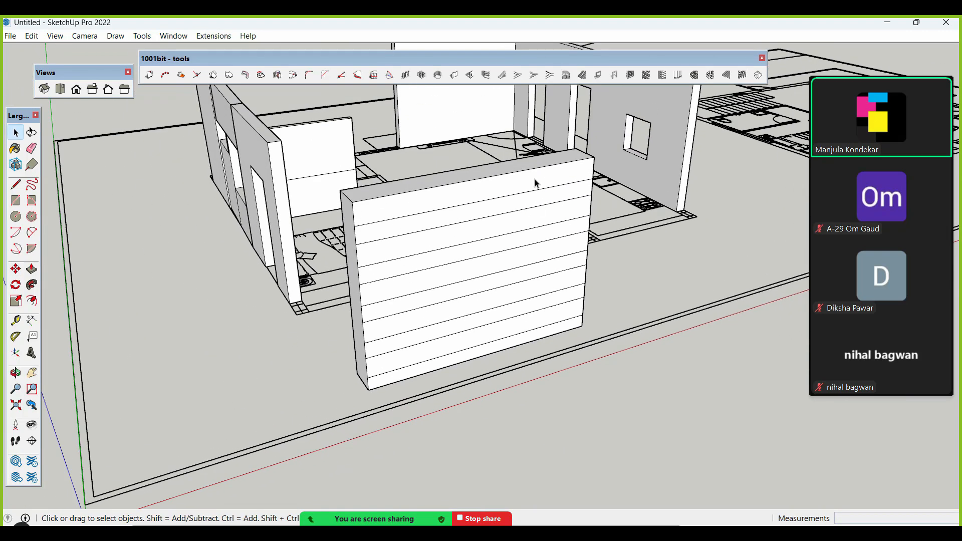
- Push/Pull the top strip of the freestanding wall outward about 5"
click(535, 184)
click(531, 200)
click(533, 218)
click(541, 235)
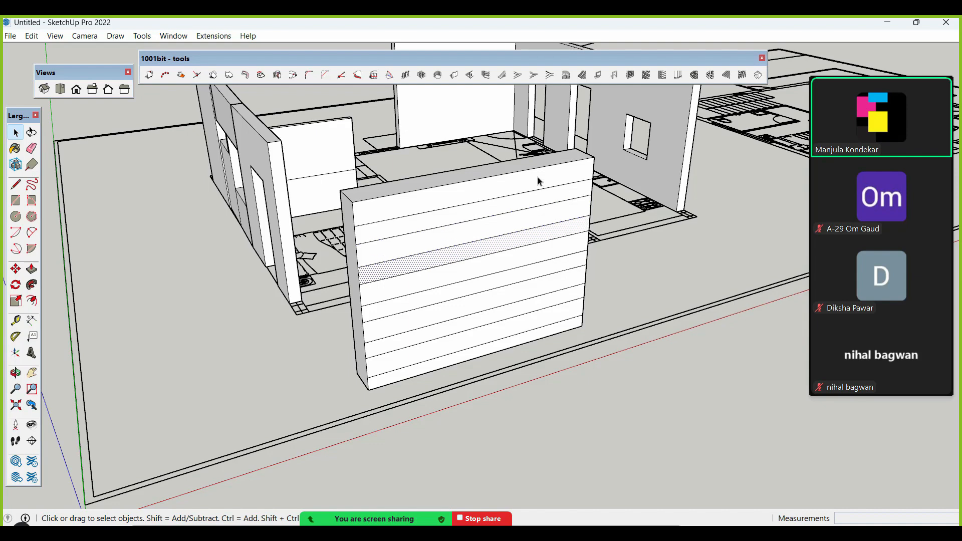
click(537, 178)
scroll(537, 179, up, 2)
key(p)
click(538, 183)
click(542, 199)
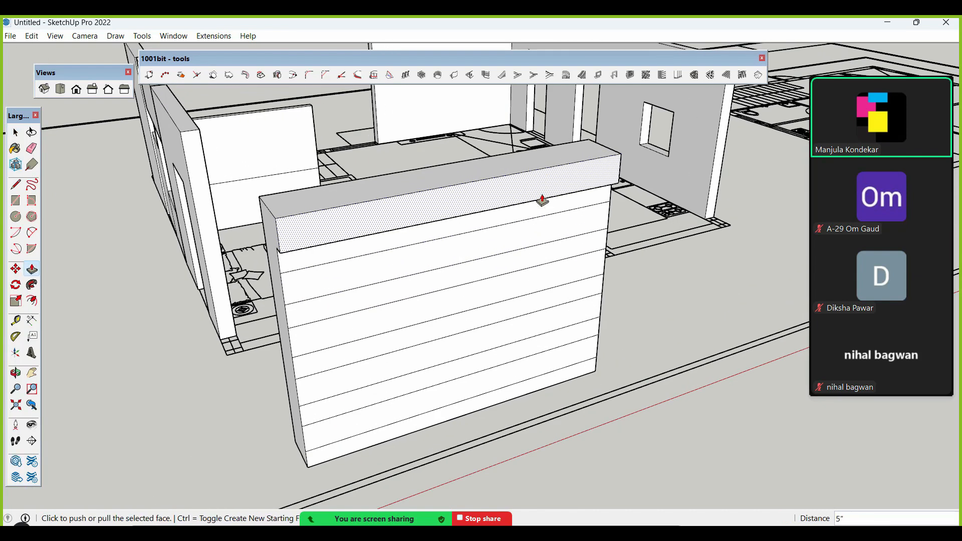
- Push/Pull the third and fifth strips of the freestanding wall outward to form alternating horizontal bands
key(space)
click(532, 236)
key(p)
click(539, 225)
click(543, 200)
key(space)
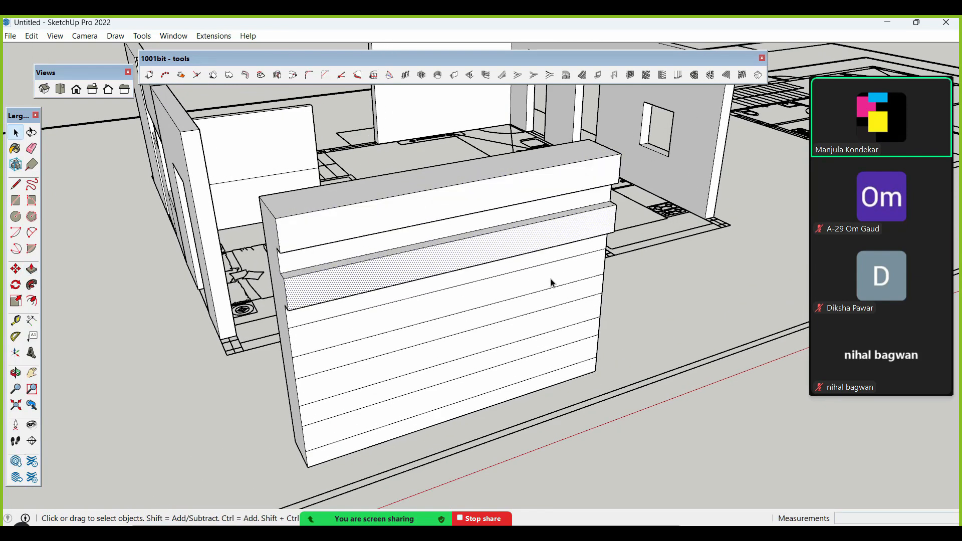
click(551, 279)
key(p)
click(550, 281)
click(564, 238)
key(space)
scroll(564, 235, down, 2)
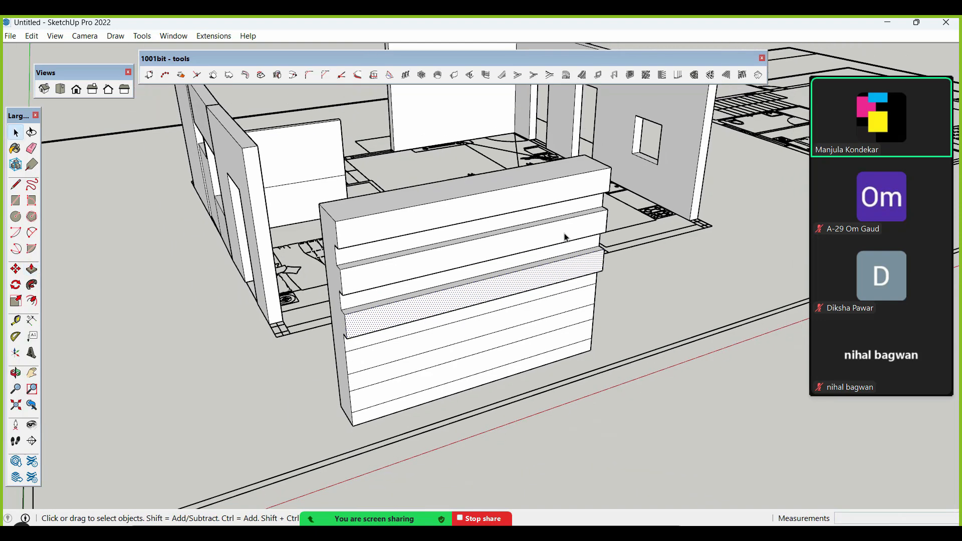
- Undo the strip extrusions, deletions, copies and face division back to the plain freestanding wall
key(ctrl+z)
key(ctrl+z)
key(ctrl+z)
key(ctrl+z)
key(ctrl+z)
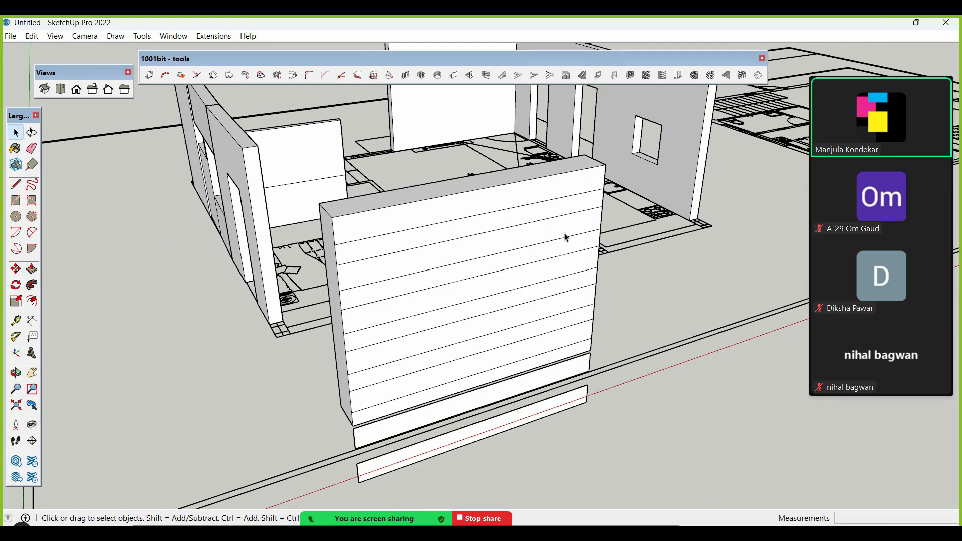
key(ctrl+z)
key(ctrl+z)
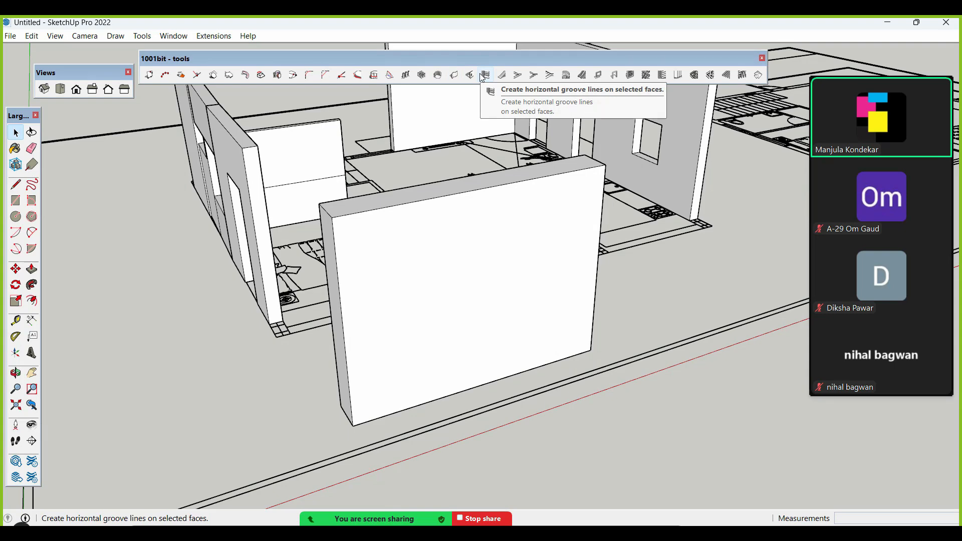
scroll(465, 288, up, 5)
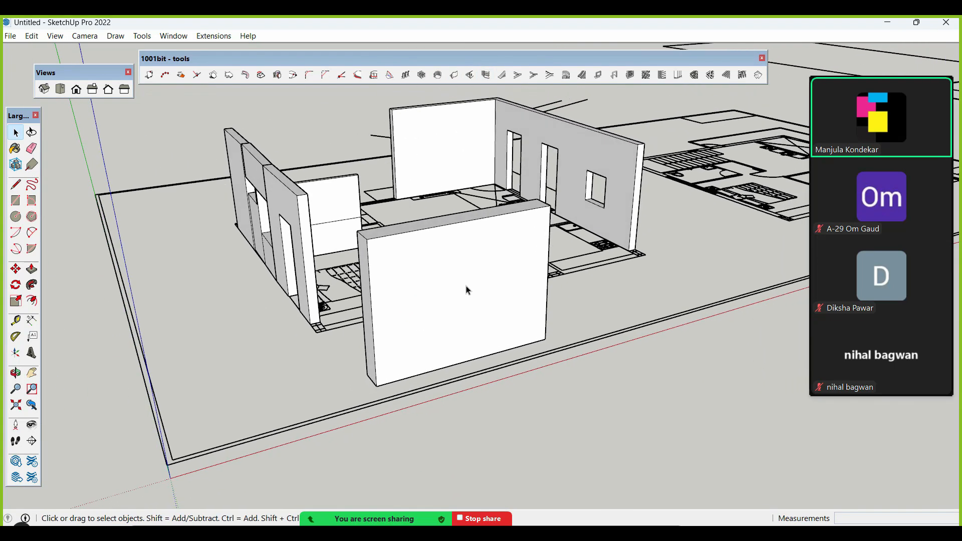
click(485, 275)
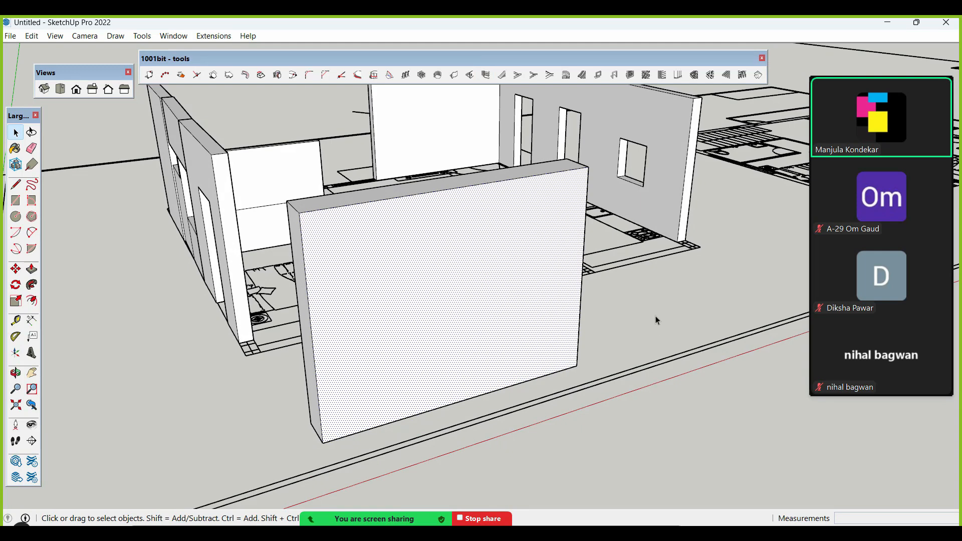
click(639, 298)
click(485, 75)
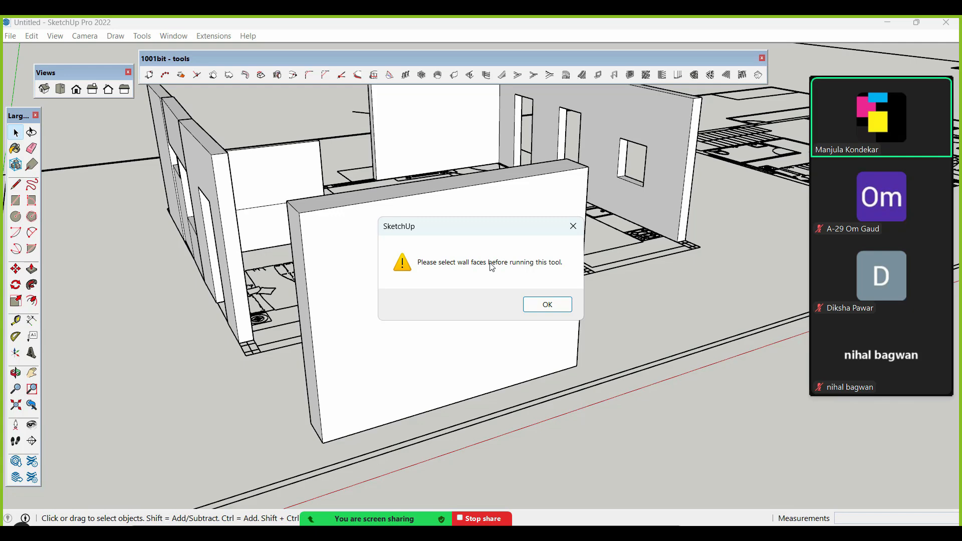
click(555, 304)
- Create 15 horizontal grooves with 1" depth on the freestanding wall's front face, starting near its base, and soften their edges
click(452, 292)
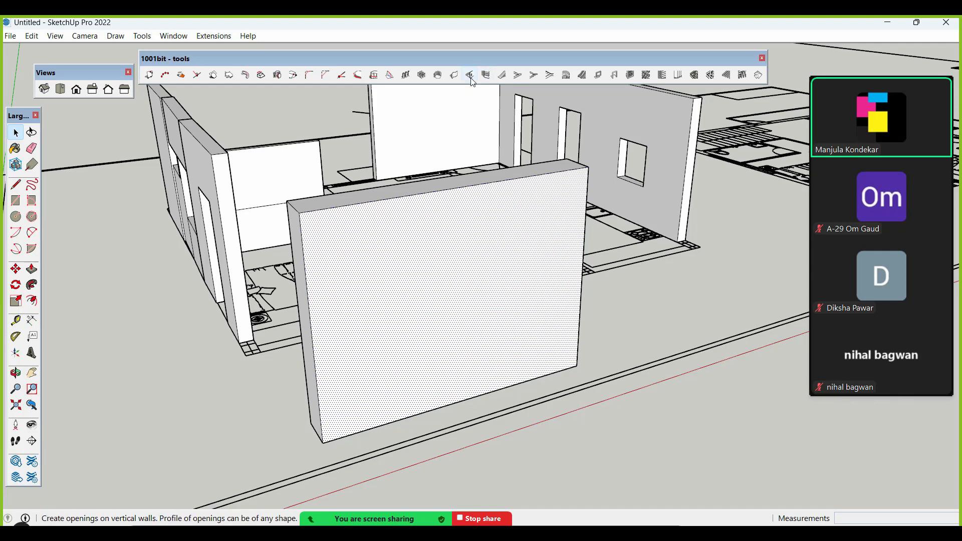
click(485, 75)
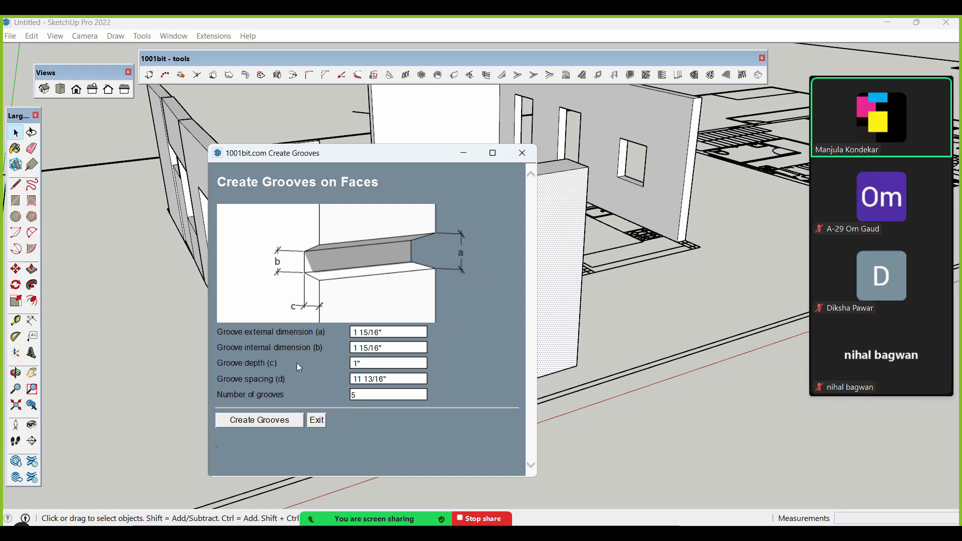
click(353, 396)
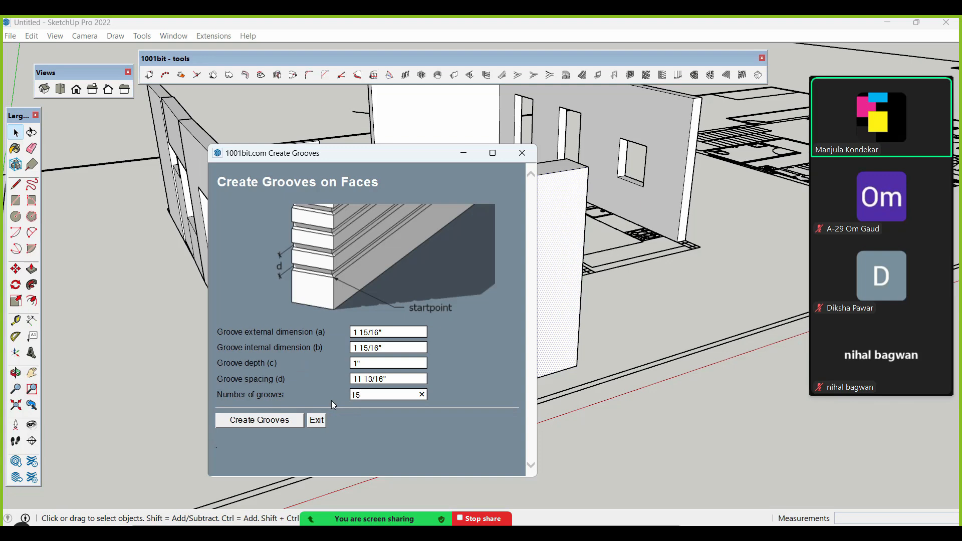
click(278, 420)
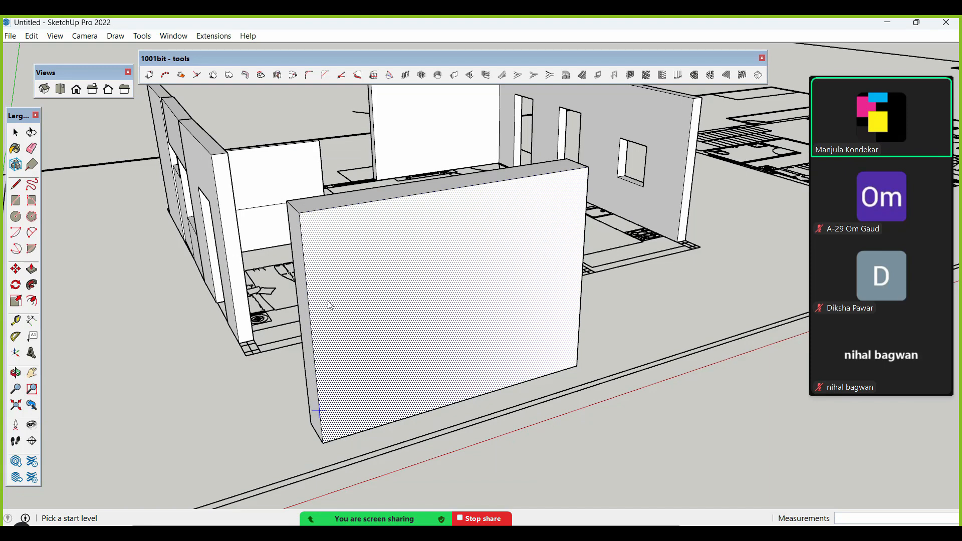
click(317, 393)
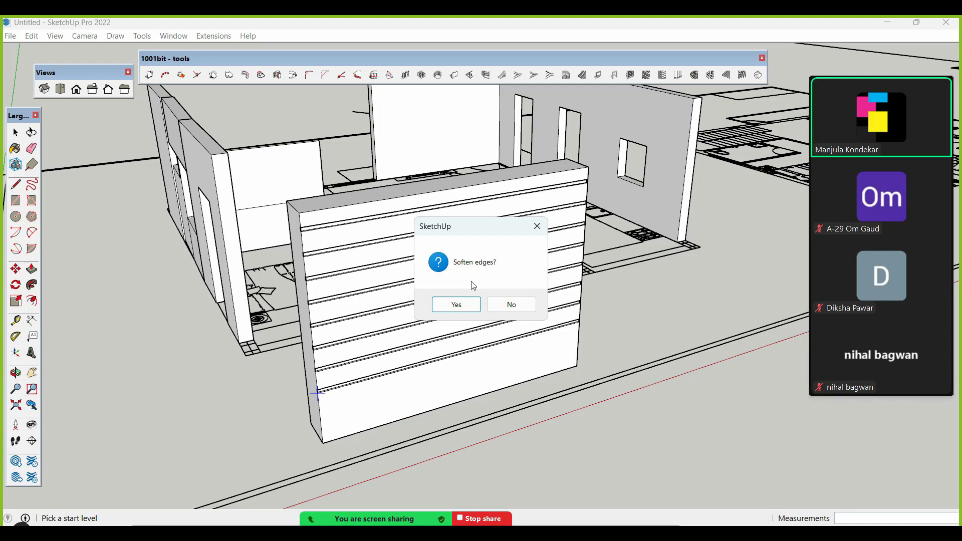
click(456, 304)
- Examine the horizontal grooves across the freestanding wall's front face and where they end at its side edges
middle_drag(476, 314, 171, 384)
scroll(368, 371, up, 10)
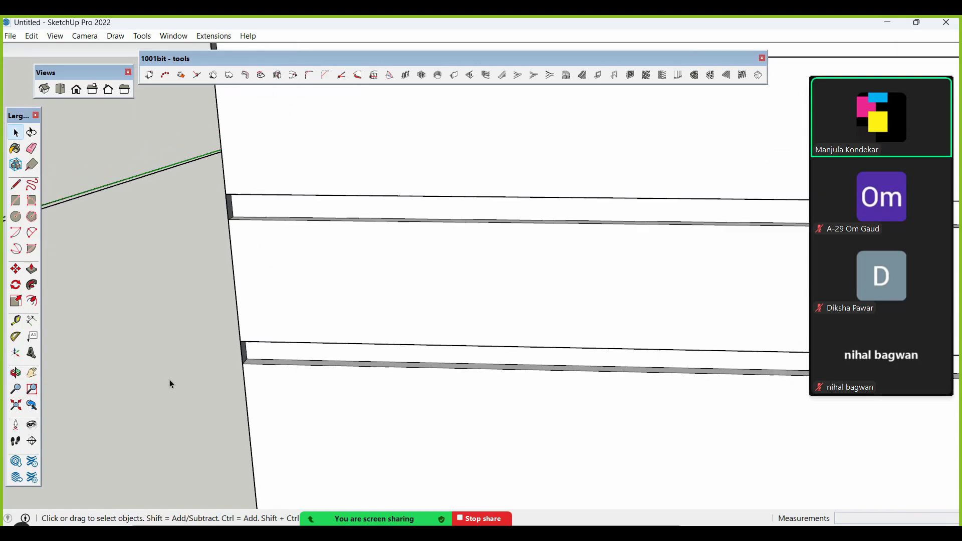
scroll(170, 380, down, 5)
middle_drag(339, 386, 256, 333)
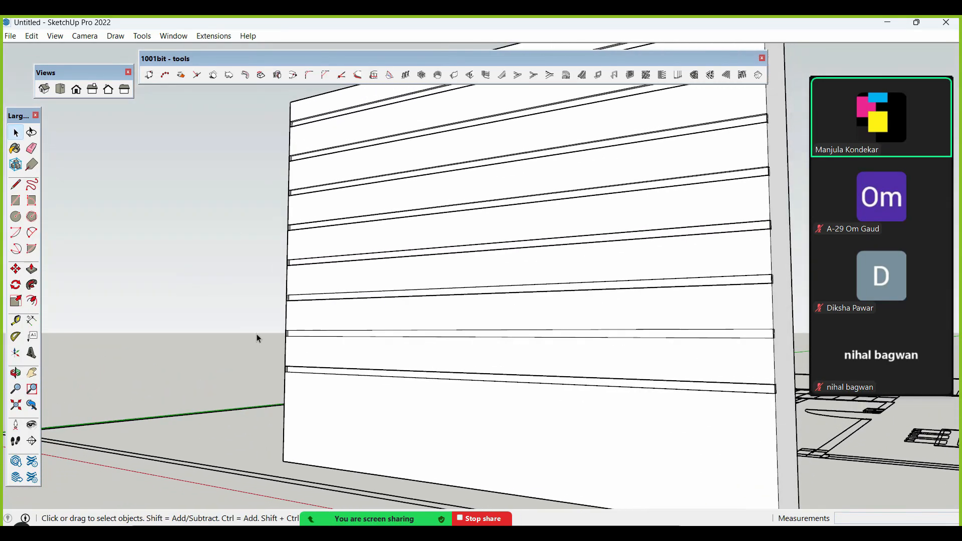
scroll(678, 367, up, 2)
middle_drag(678, 367, 539, 358)
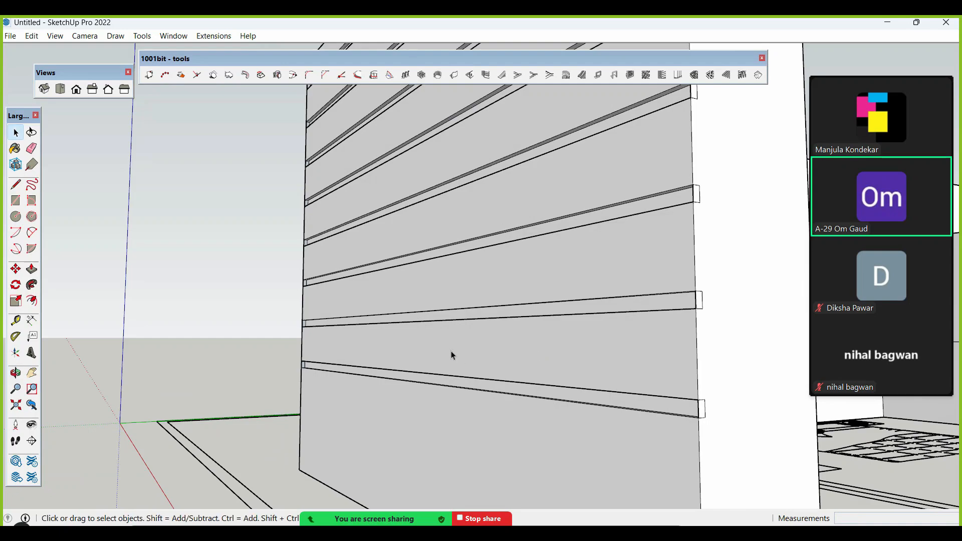
scroll(451, 355, down, 5)
middle_drag(451, 355, 479, 378)
scroll(571, 398, up, 4)
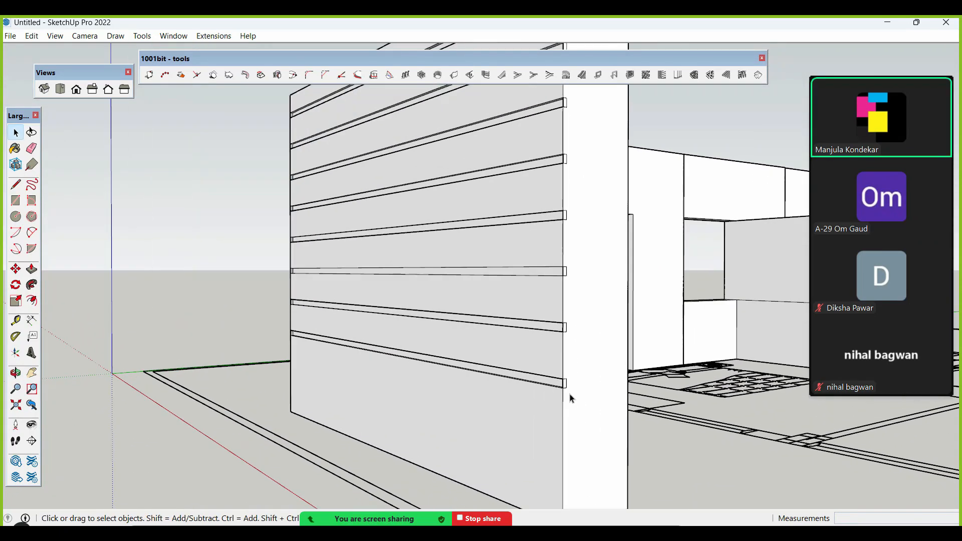
scroll(571, 398, up, 6)
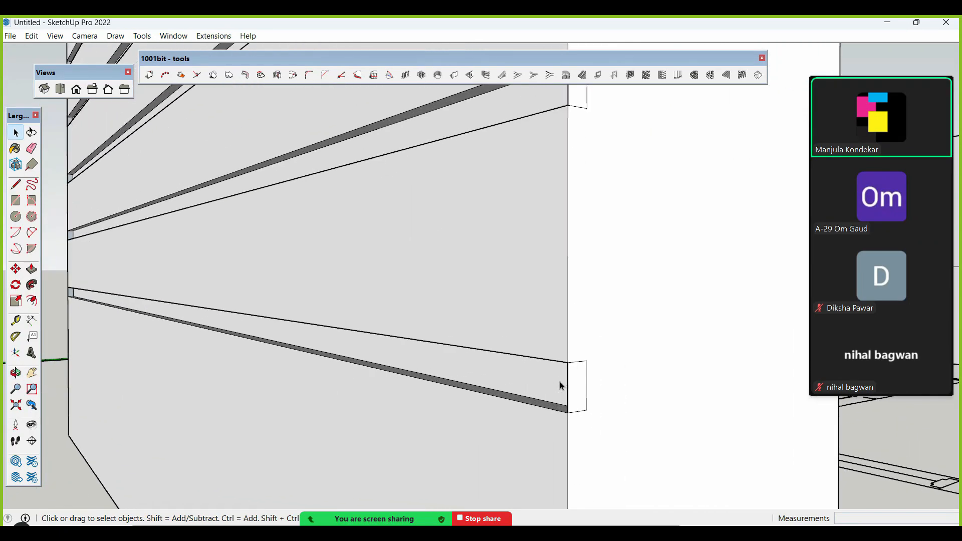
scroll(560, 381, down, 8)
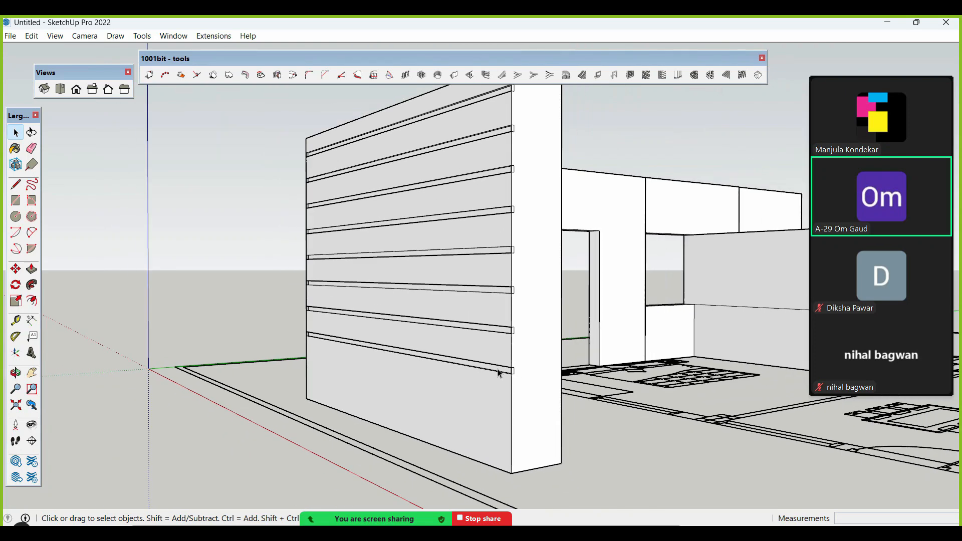
- Try to Push/Pull the wall strip below the lowest groove outward about 3"
click(485, 414)
scroll(489, 381, up, 2)
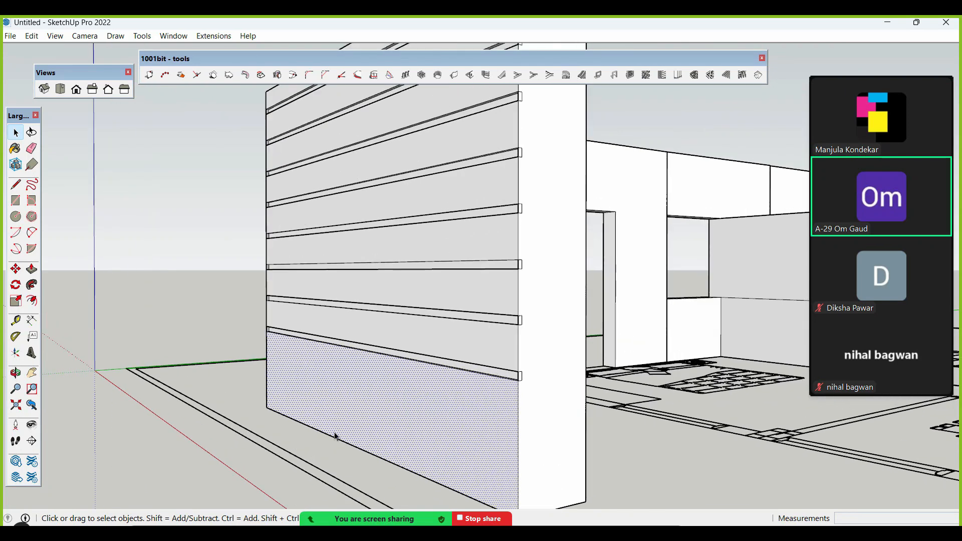
scroll(501, 398, up, 1)
scroll(519, 393, up, 1)
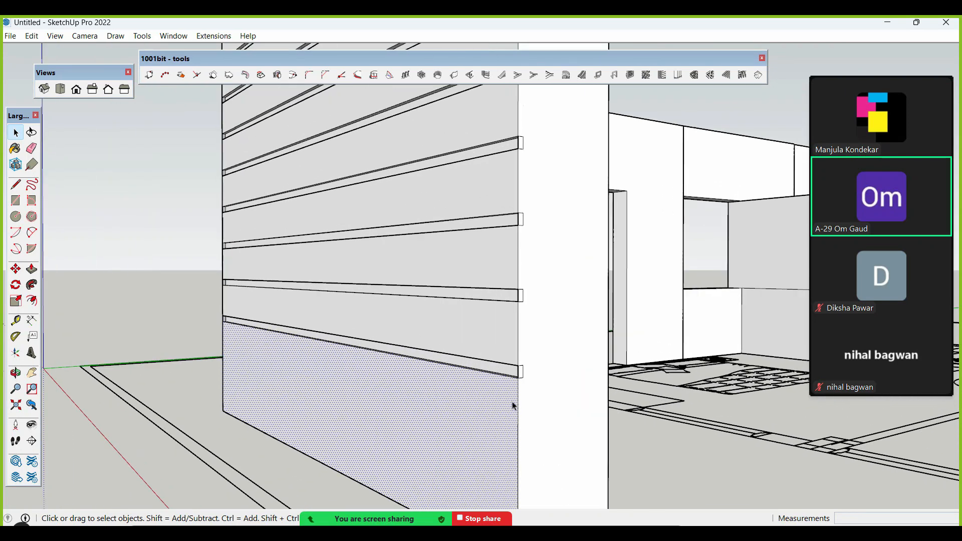
key(p)
click(505, 395)
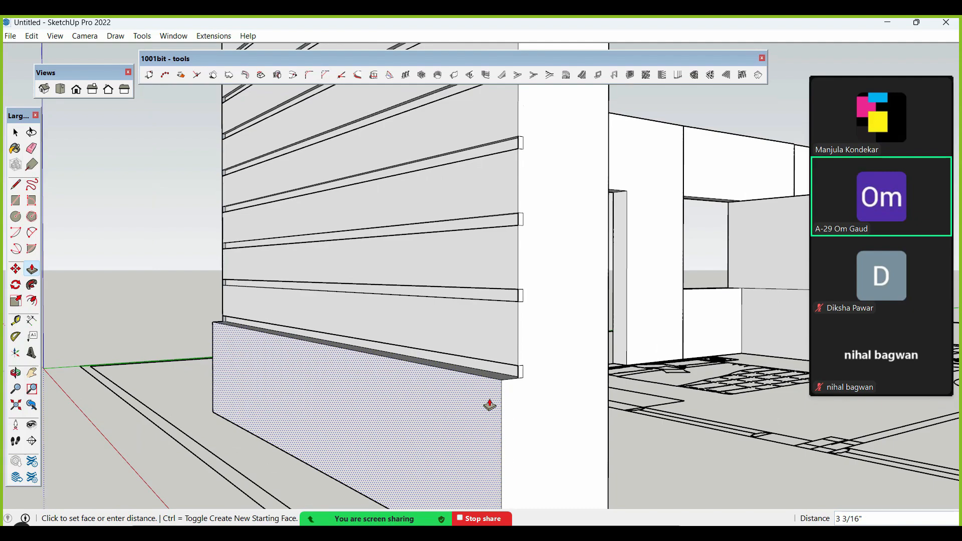
key(space)
- Delete the entire grooved freestanding wall in front of the house
middle_drag(503, 367, 566, 380)
scroll(566, 380, down, 10)
middle_drag(530, 411, 556, 406)
scroll(475, 393, down, 3)
middle_drag(475, 393, 572, 414)
scroll(494, 381, up, 5)
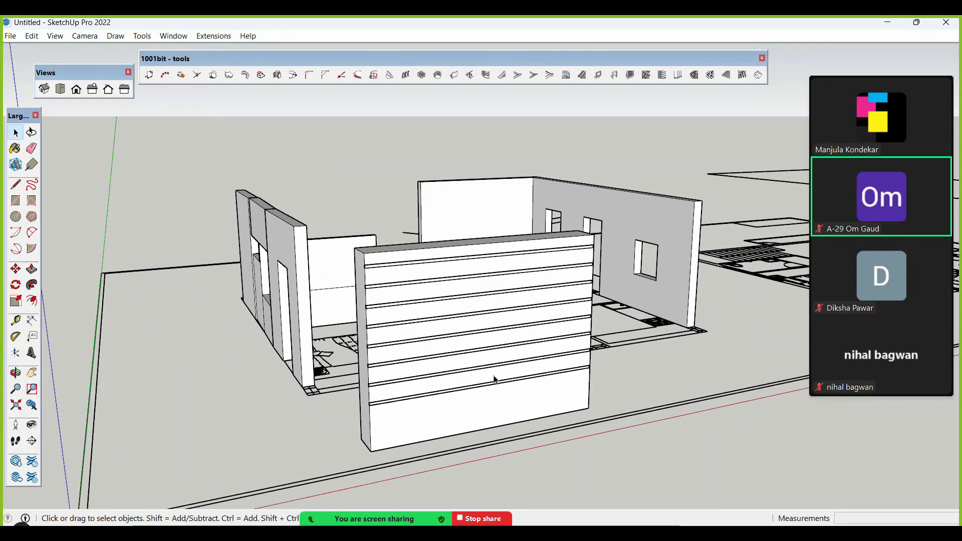
click(502, 379)
triple_click(502, 379)
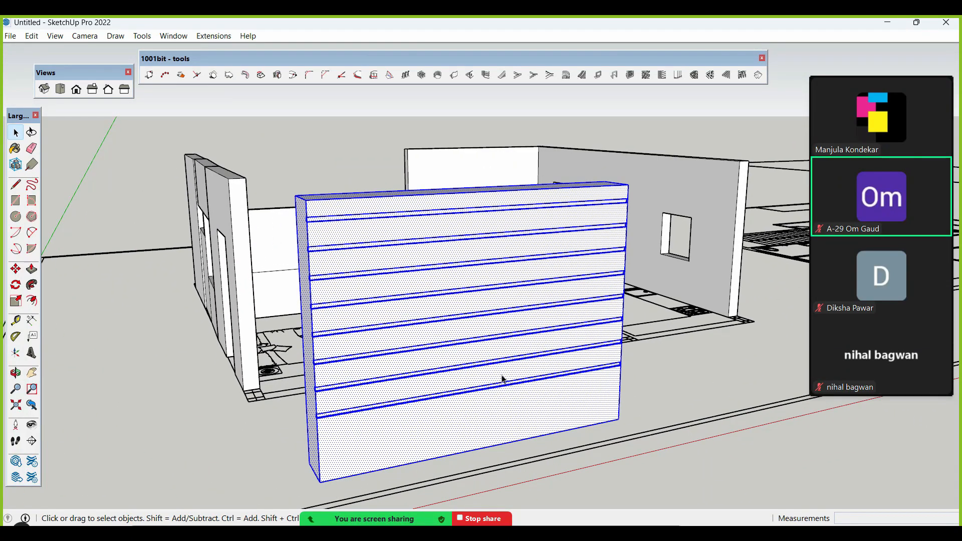
key(Delete)
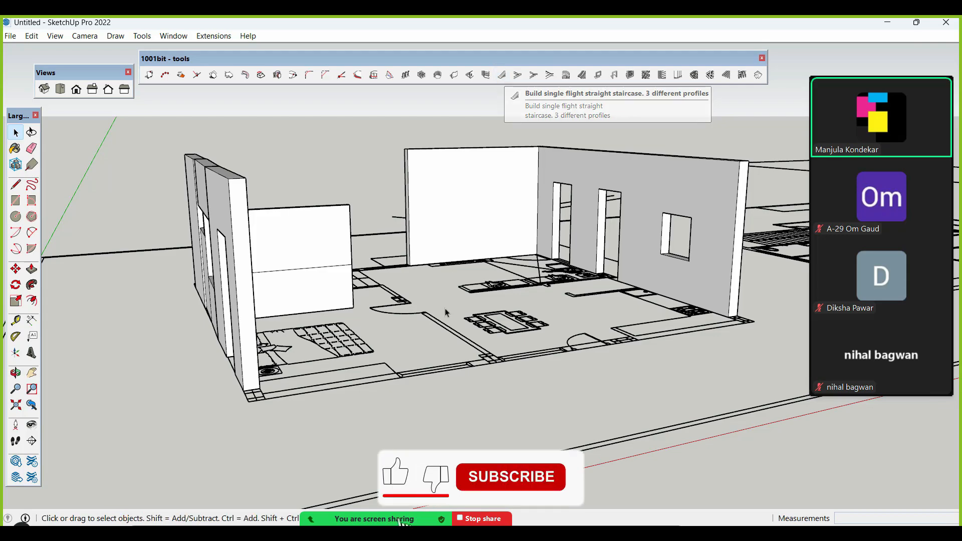
- Examine the staircase drawn in the floor plan beside the raised house walls
scroll(336, 313, down, 3)
scroll(335, 312, down, 2)
middle_drag(341, 320, 423, 433)
scroll(290, 418, down, 4)
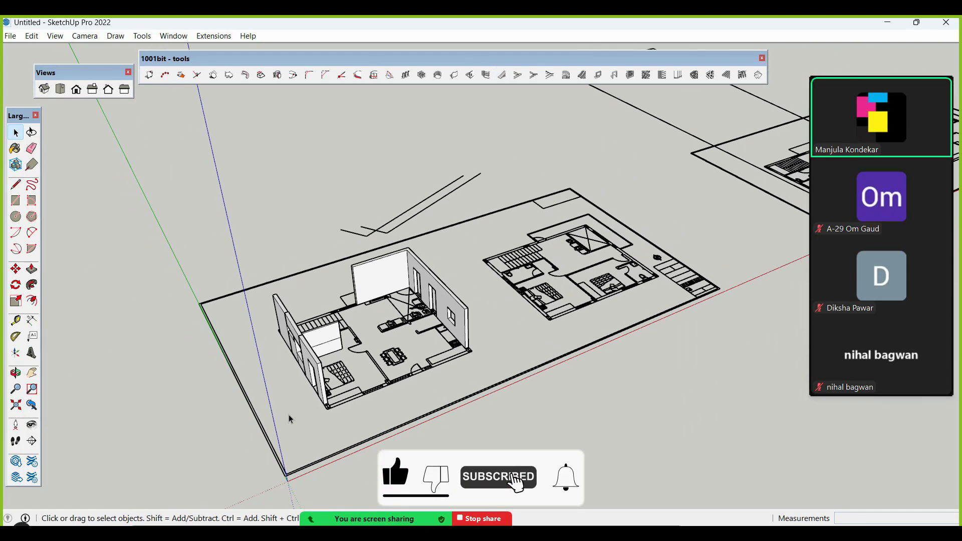
middle_drag(484, 401, 519, 433)
scroll(347, 396, down, 2)
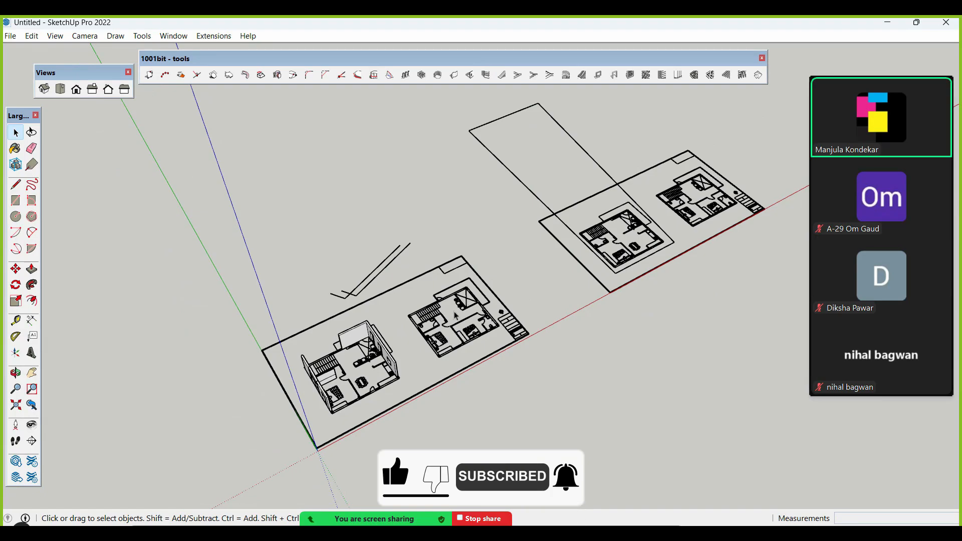
scroll(449, 333, up, 4)
scroll(449, 335, up, 3)
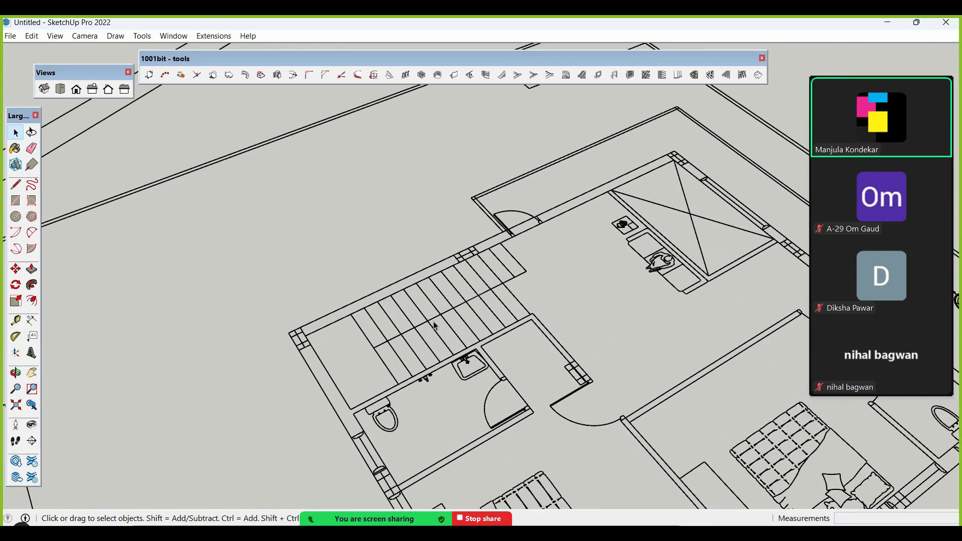
middle_drag(436, 326, 235, 388)
scroll(523, 360, up, 3)
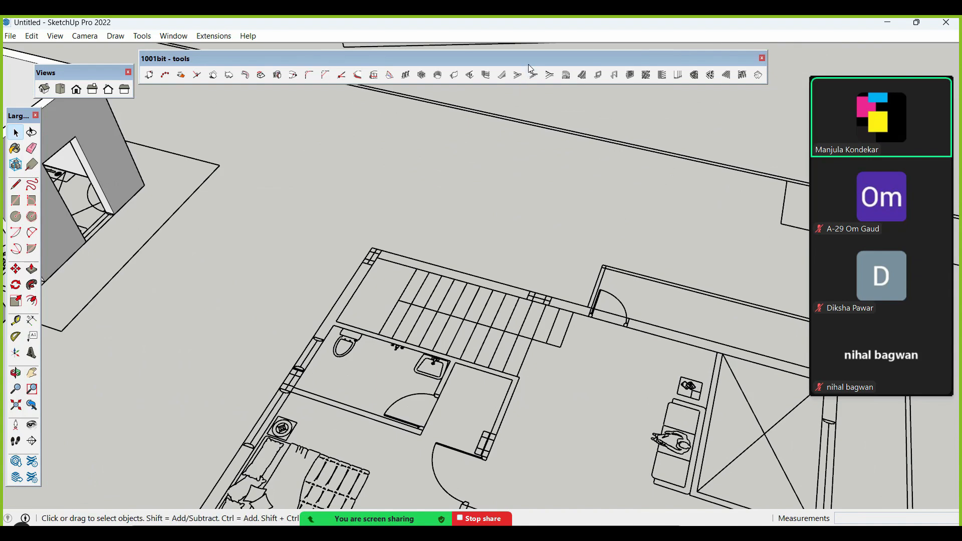
- Start building a single-flight straight staircase, compare types A to D, and choose Type A
click(501, 74)
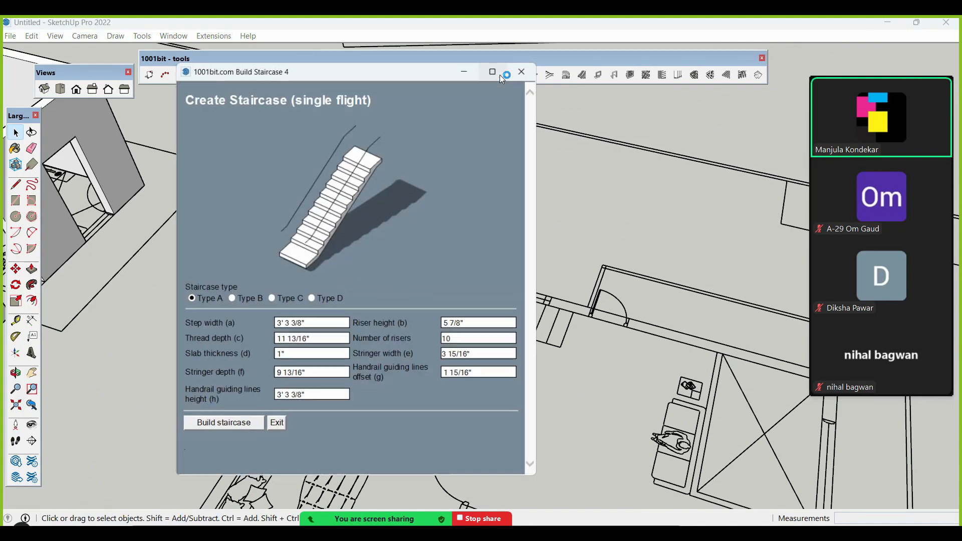
click(230, 299)
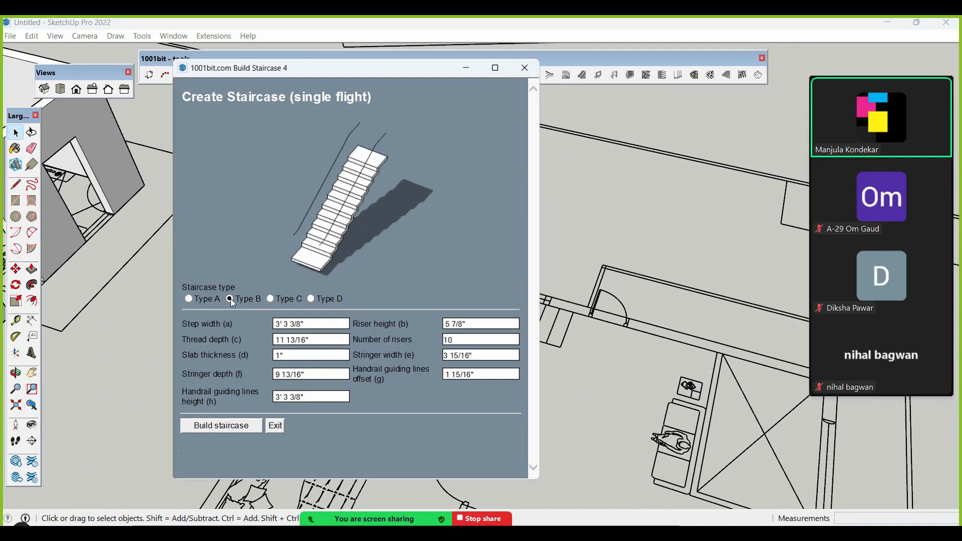
click(188, 299)
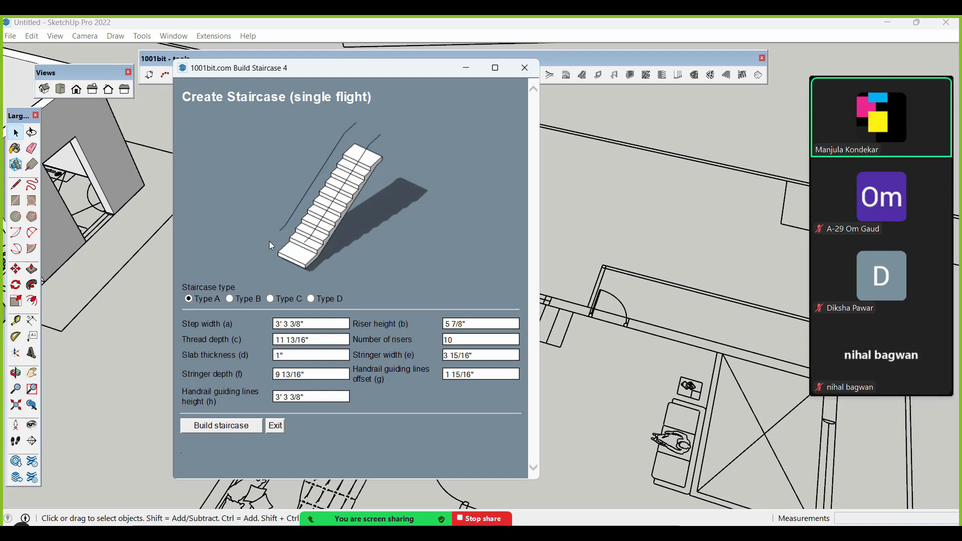
click(229, 298)
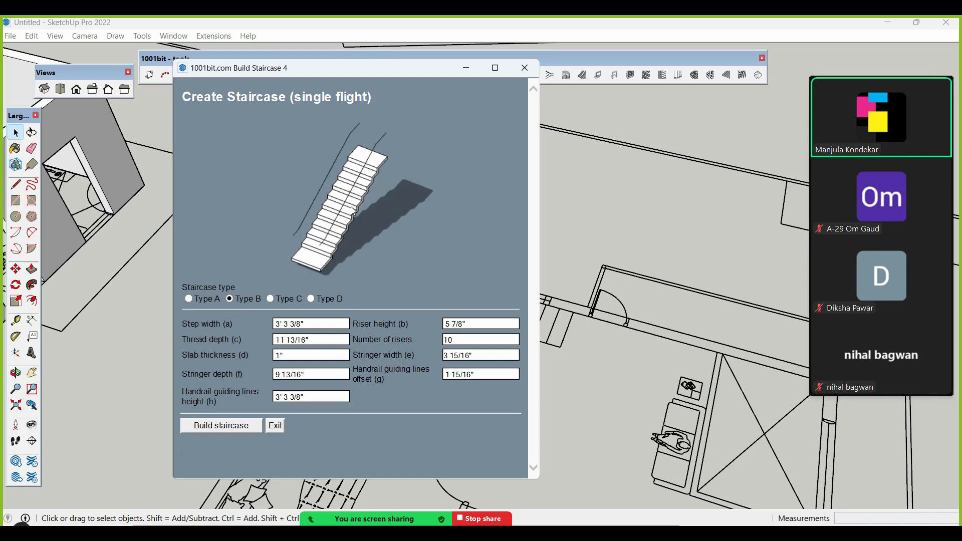
click(270, 299)
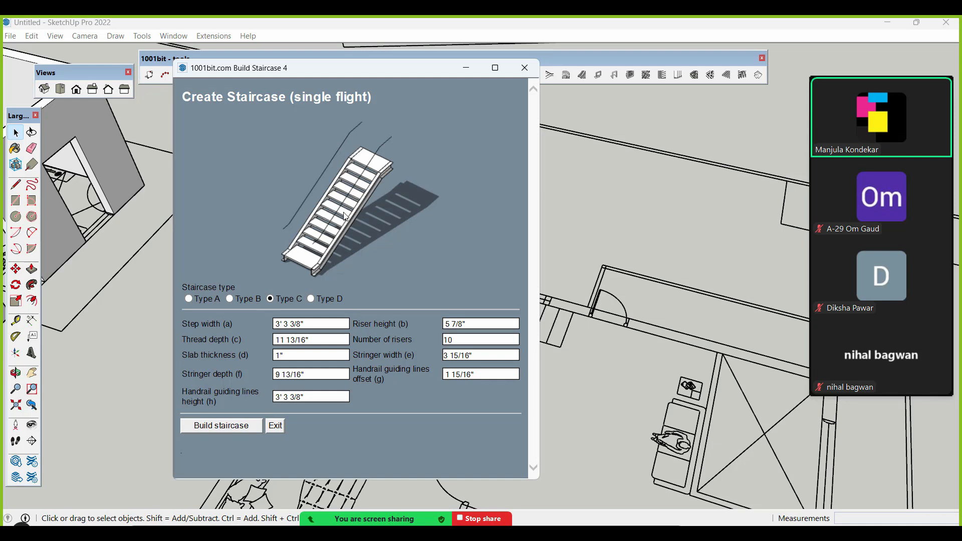
click(311, 299)
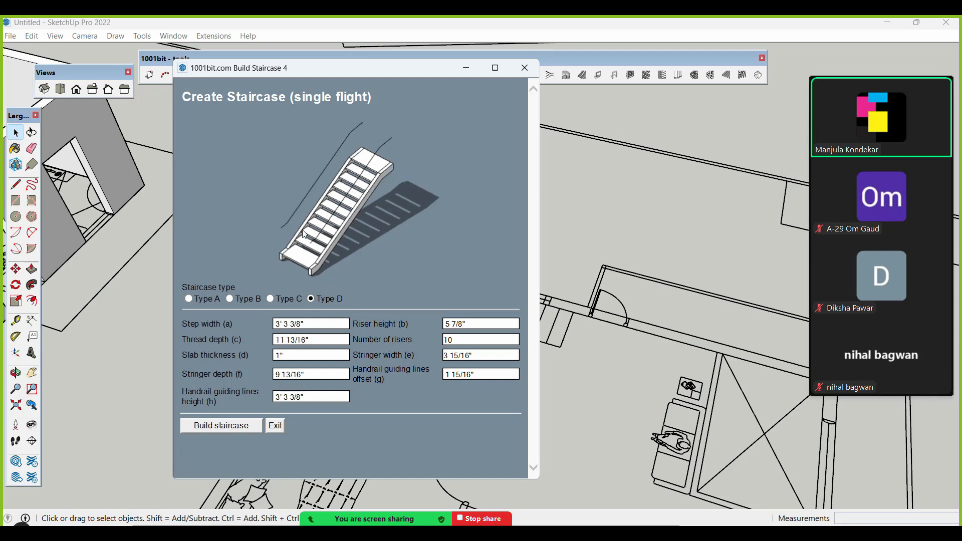
click(190, 299)
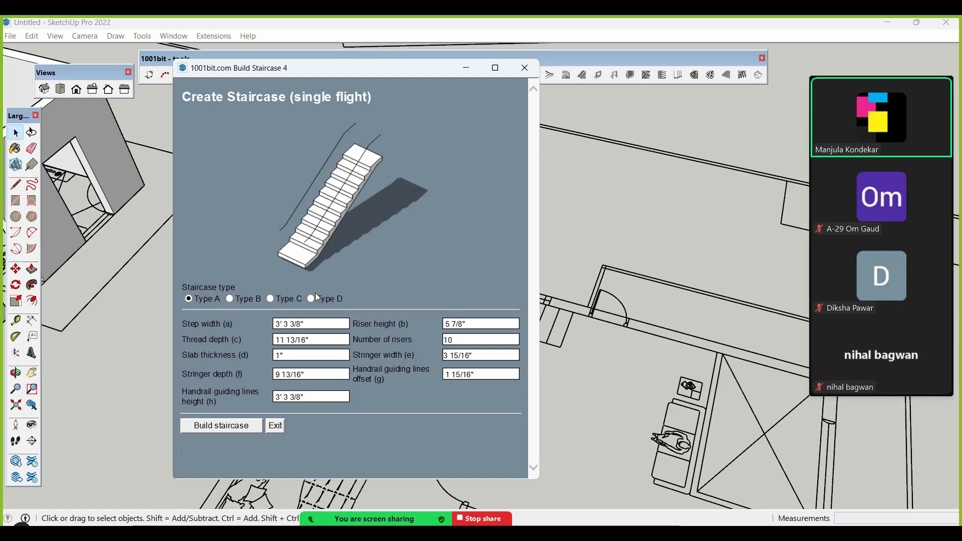
- Set the Type A staircase to a 3' step width, 10" thread depth, 6" riser height and 20 risers
click(318, 325)
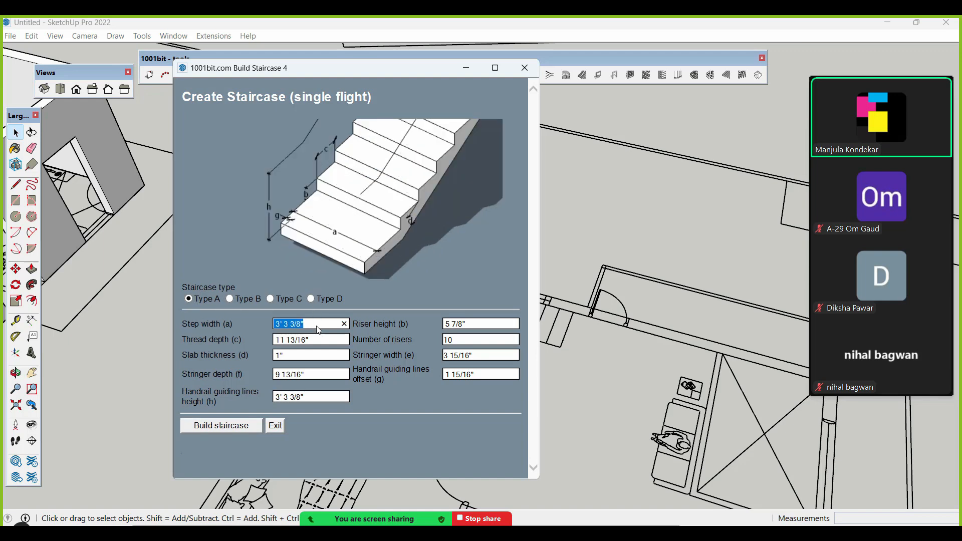
text(3')
click(324, 342)
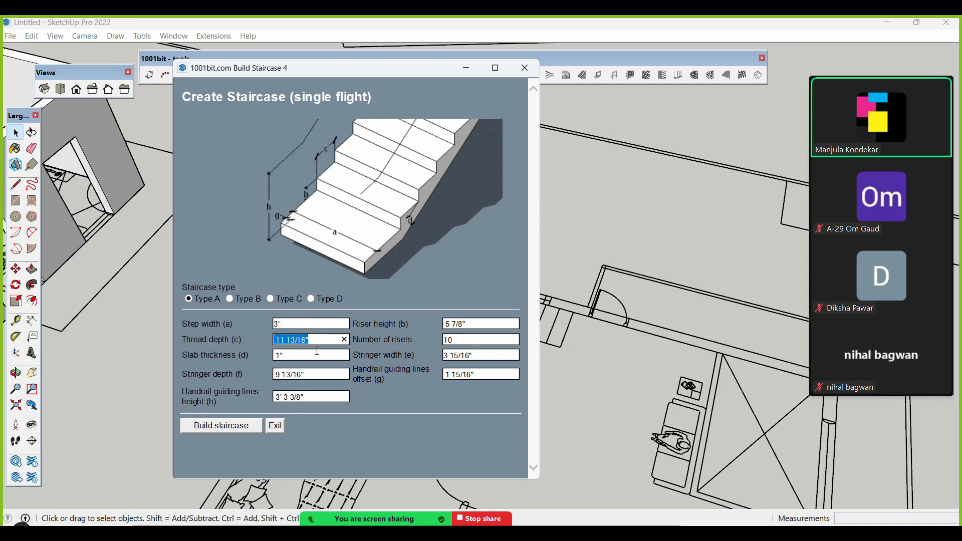
click(315, 355)
click(452, 342)
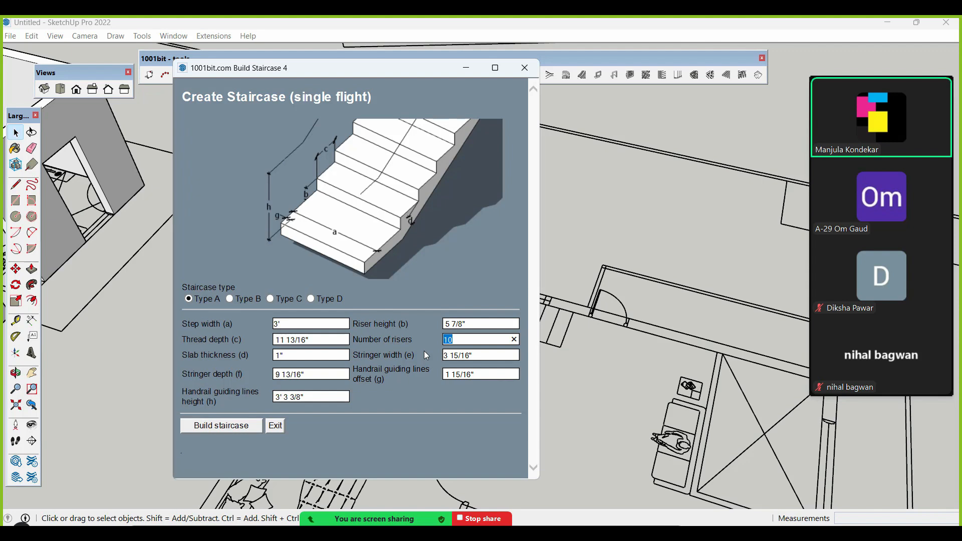
click(475, 323)
text(20)
triple_click(324, 339)
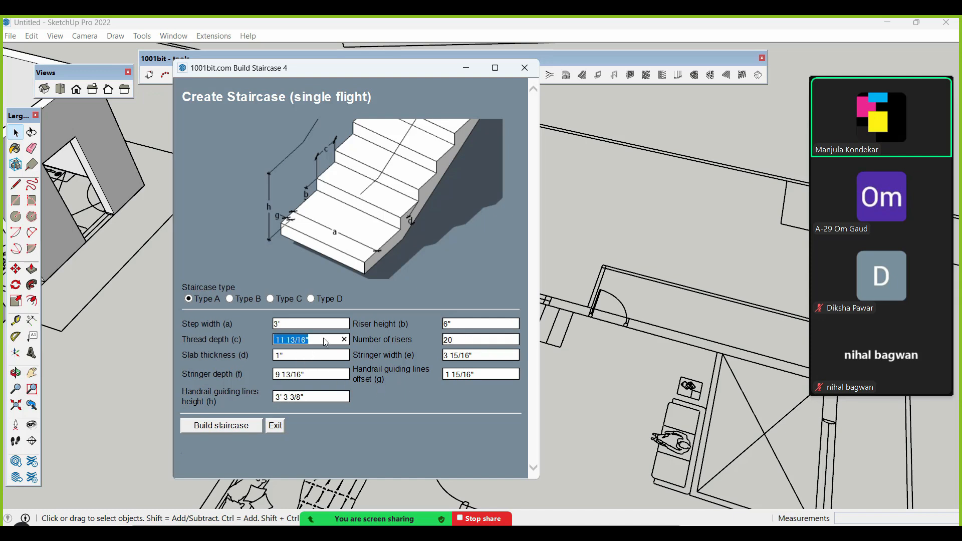
text(10")
- Build the Type A staircase on the floor plan, starting at the wall corner beside the drawn stair and running along the bathroom wall
click(240, 426)
scroll(240, 428, down, 1)
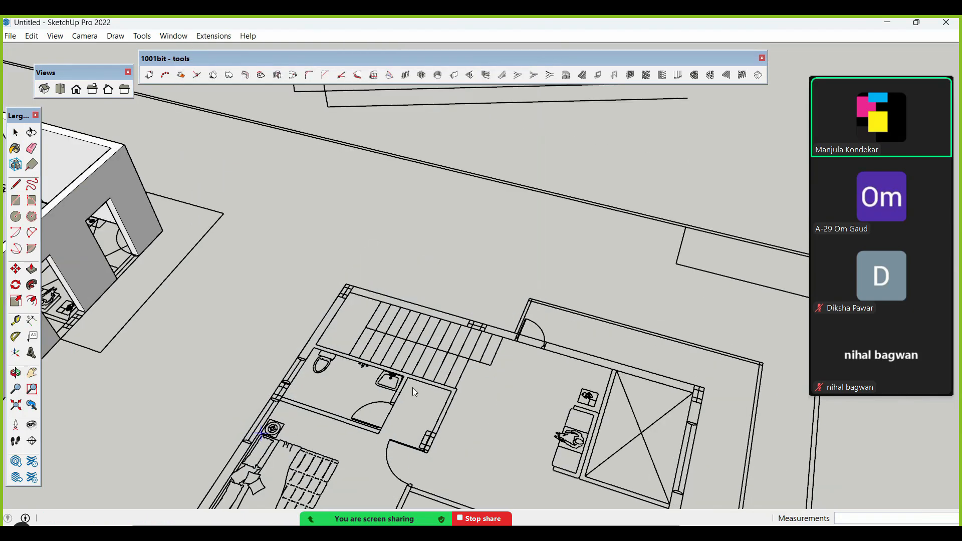
scroll(449, 386, up, 2)
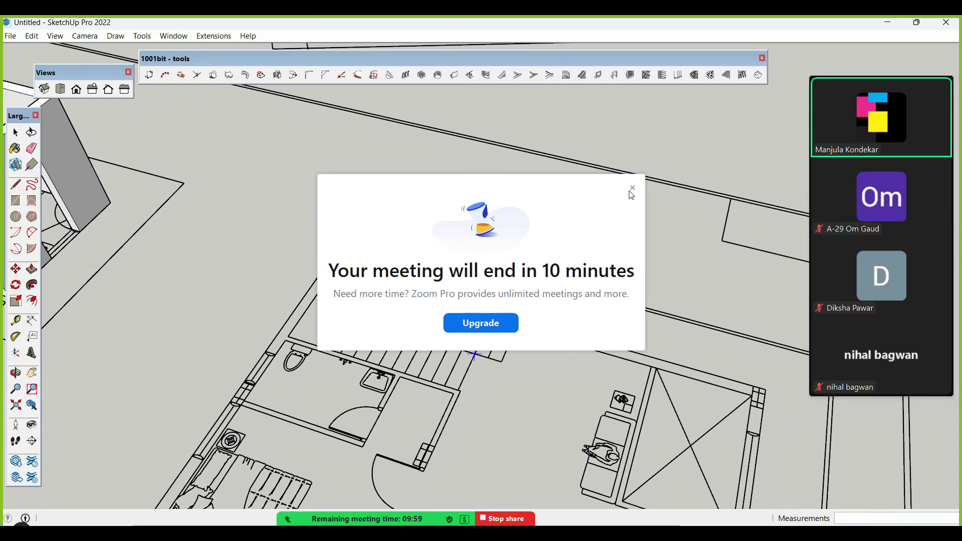
click(631, 188)
click(457, 391)
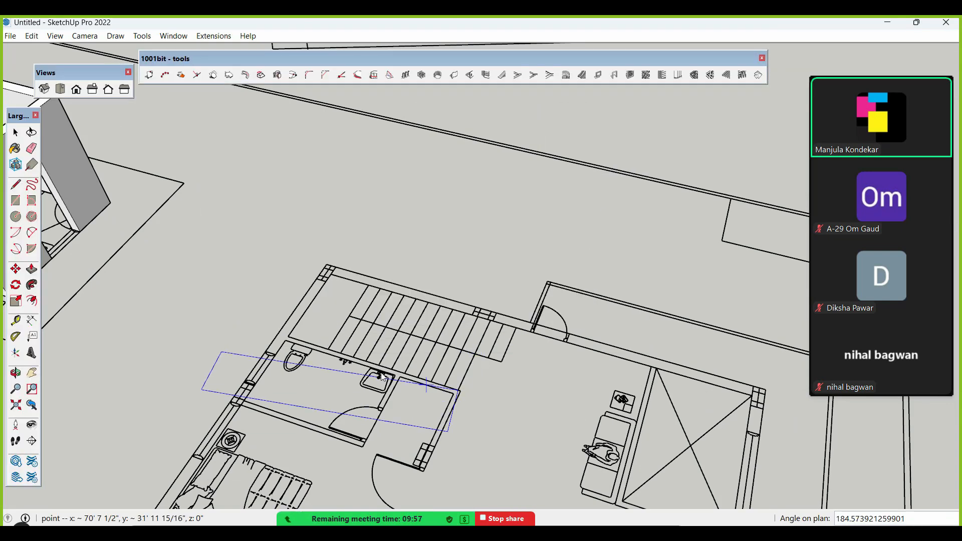
click(242, 323)
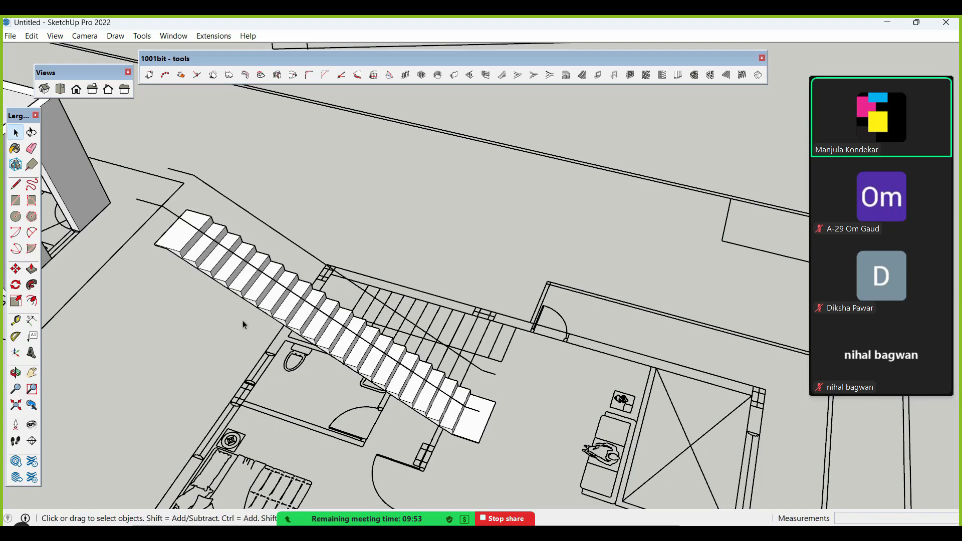
- Examine the Type A staircase and its handrail guide lines over the floor plan from several angles
middle_drag(242, 320, 385, 245)
scroll(343, 325, up, 2)
click(342, 326)
scroll(343, 326, down, 4)
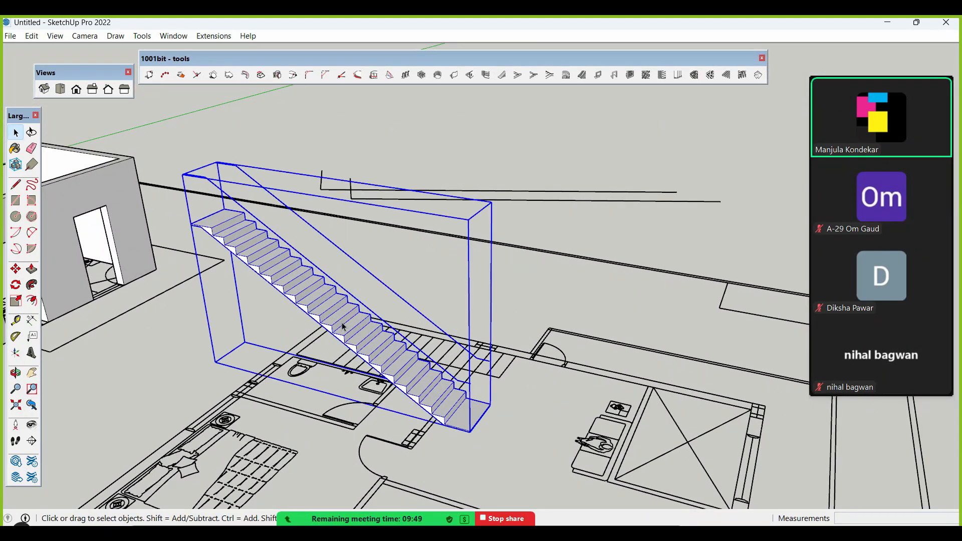
middle_drag(489, 370, 509, 375)
scroll(363, 347, up, 3)
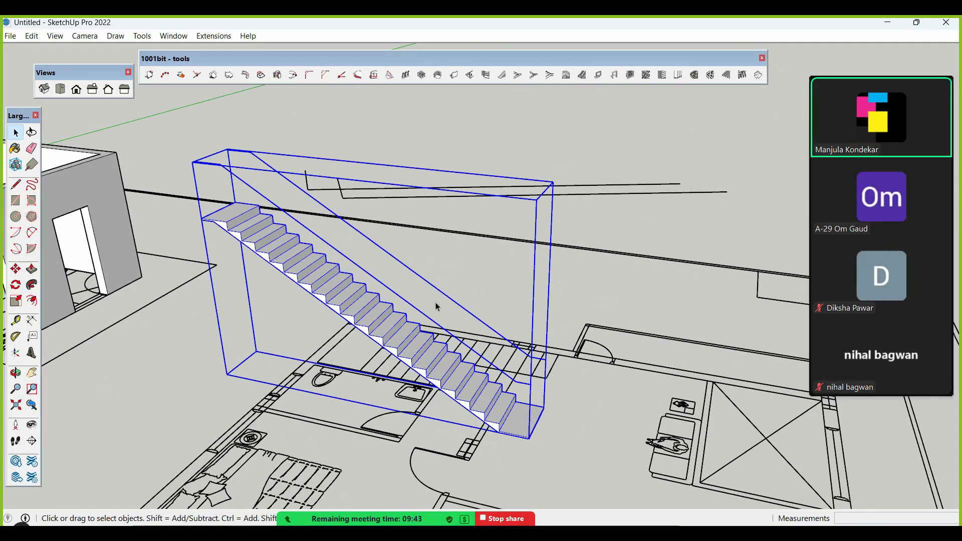
scroll(450, 315, down, 2)
middle_drag(449, 250, 449, 239)
middle_drag(486, 152, 395, 339)
click(485, 94)
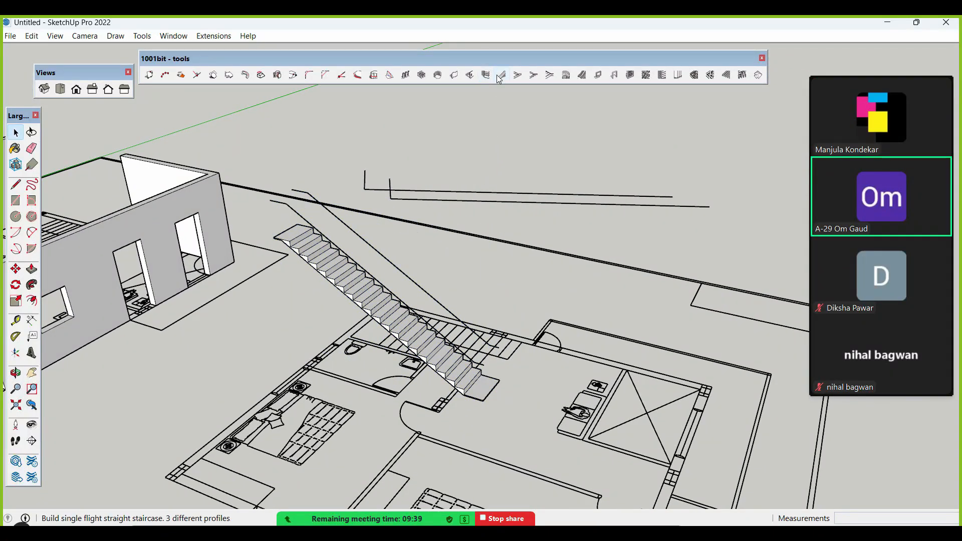
- Build a Type B single-flight staircase with the same dimensions on the empty ground behind the first staircase
click(502, 74)
click(232, 299)
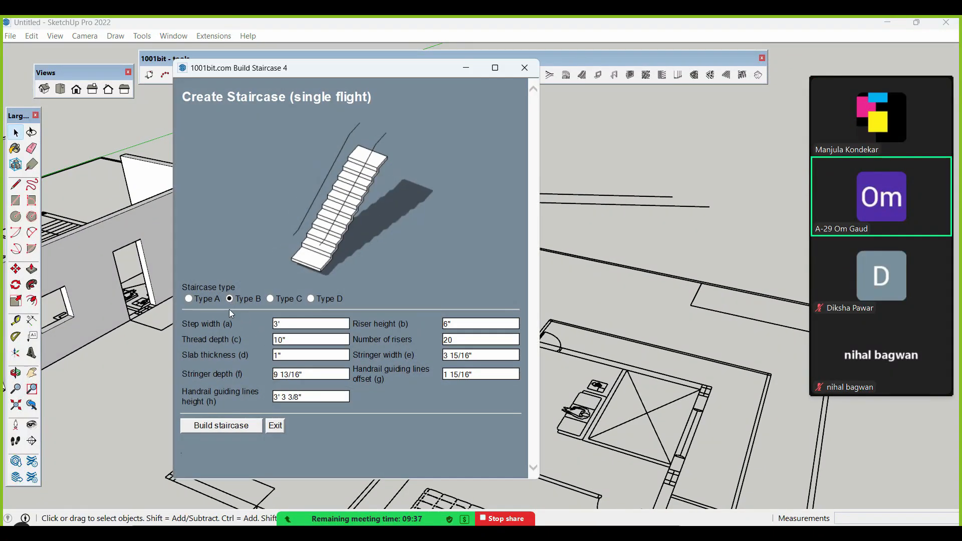
click(221, 426)
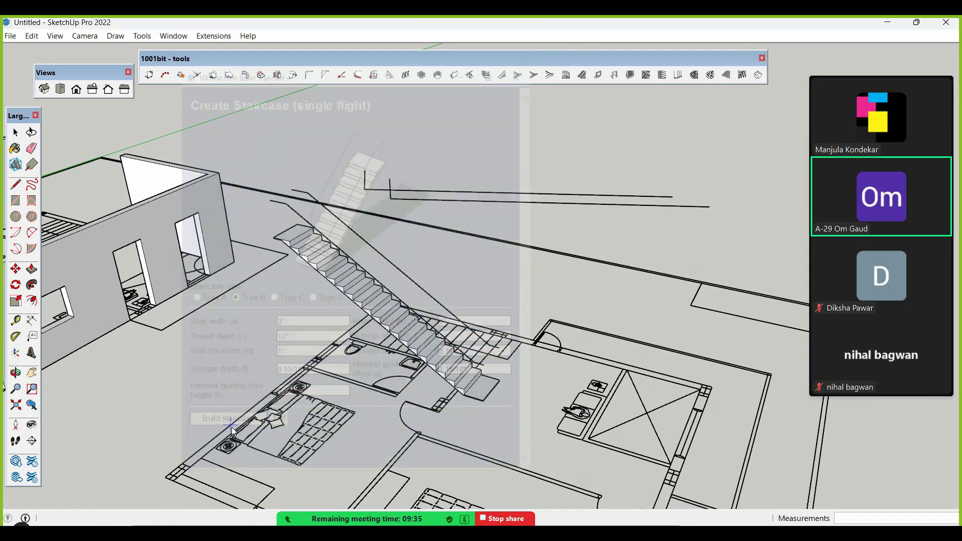
scroll(437, 311, up, 3)
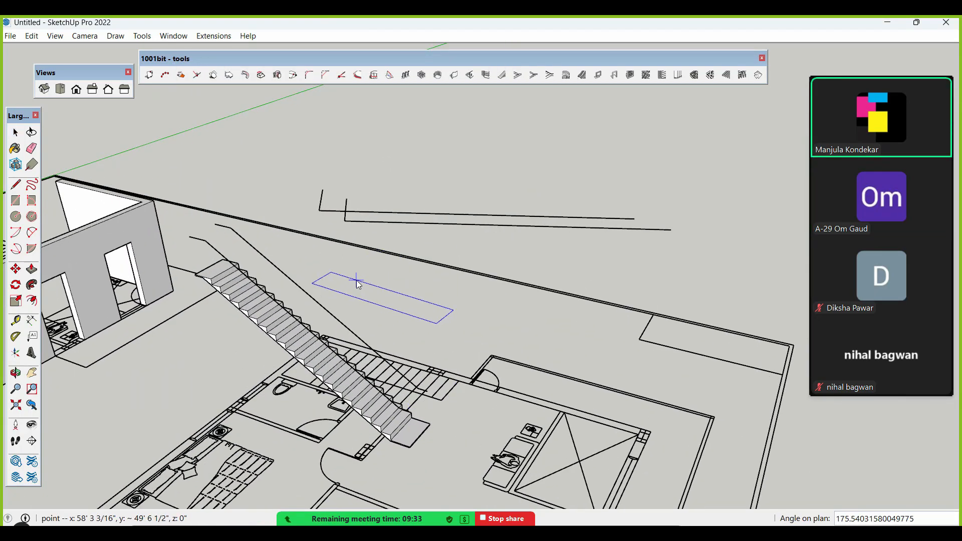
click(357, 279)
- Scale the Type A staircase to about 0.81 of its length along green and about 1.10 of its height along blue
mouse_move(357, 280)
middle_down()
mouse_move(661, 187)
mouse_move(368, 291)
mouse_move(411, 242)
mouse_move(474, 221)
mouse_move(532, 216)
mouse_move(486, 236)
middle_up()
middle_drag(249, 343, 281, 396)
scroll(283, 335, down, 10)
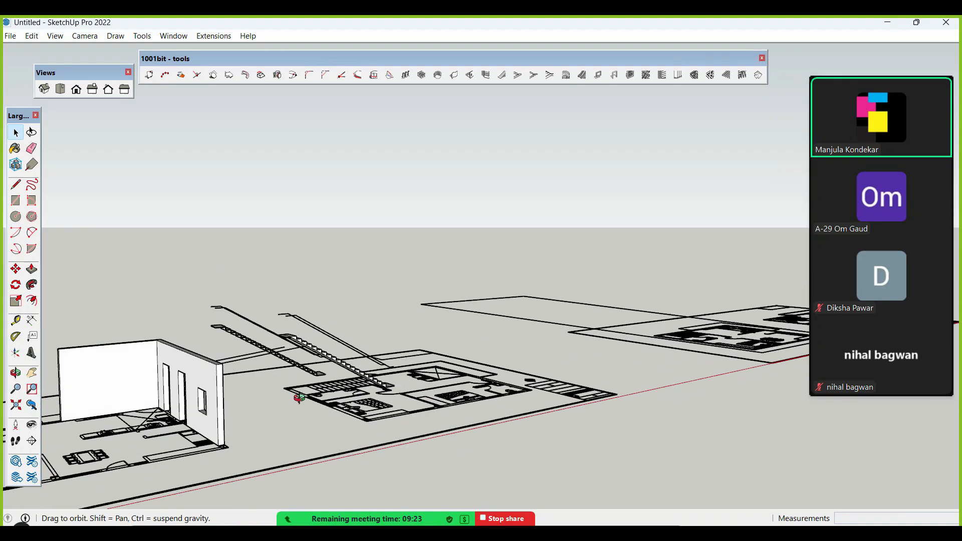
scroll(262, 412, up, 8)
click(332, 341)
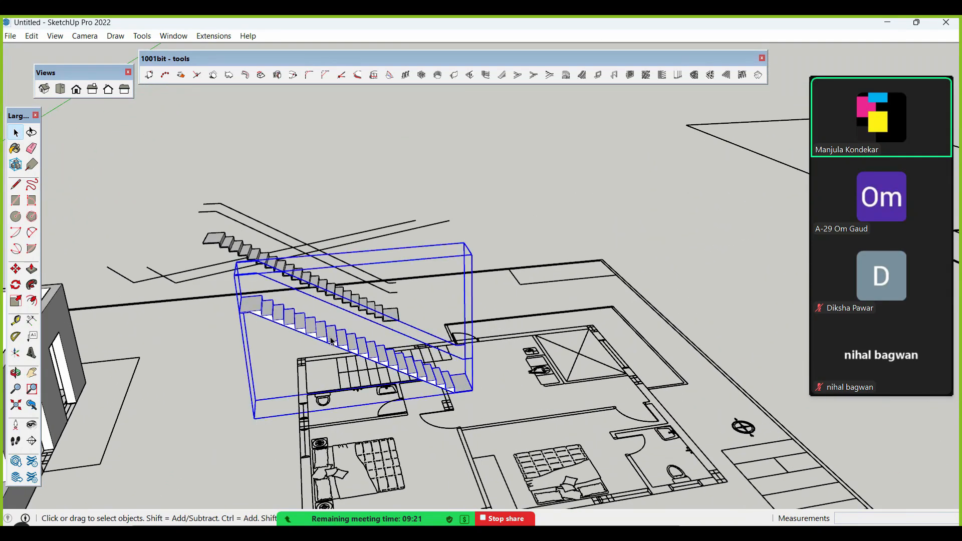
scroll(332, 342, up, 2)
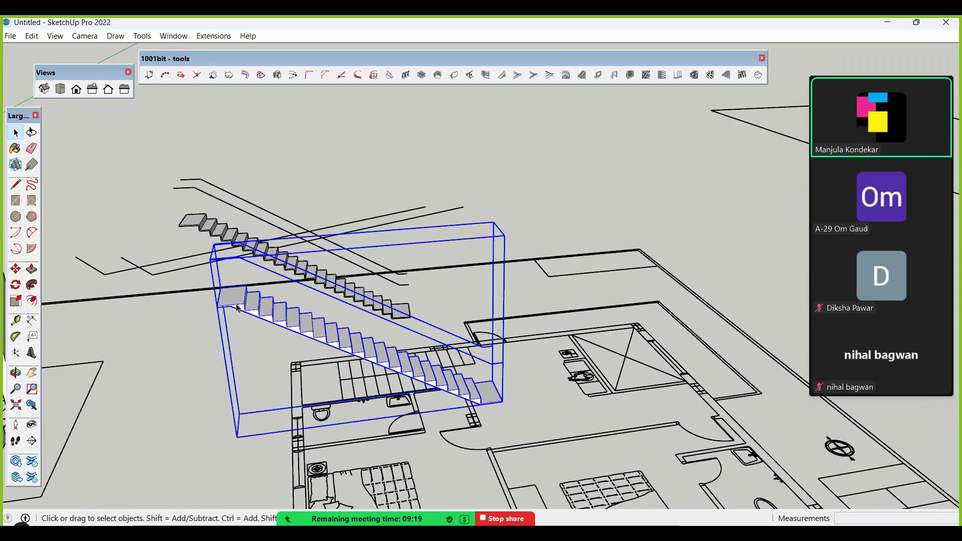
key(s)
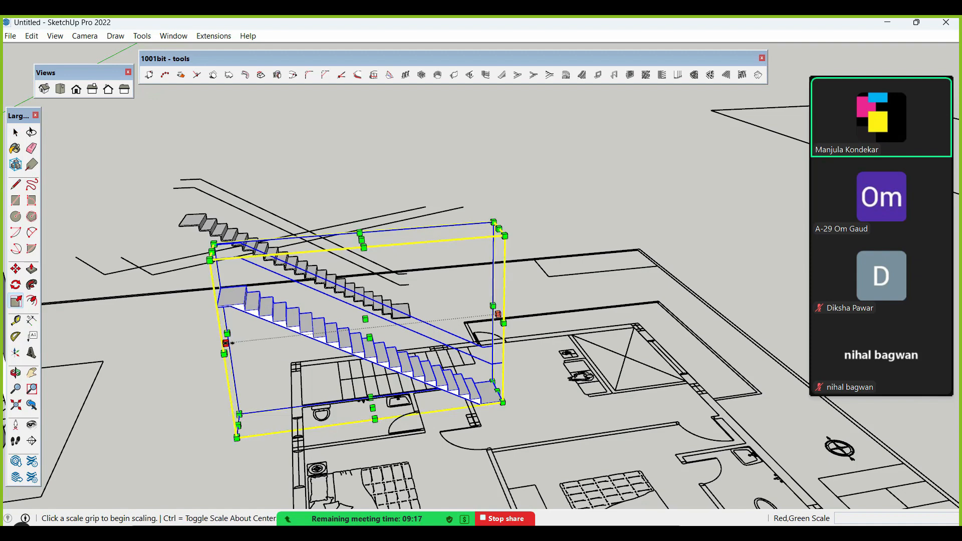
click(227, 339)
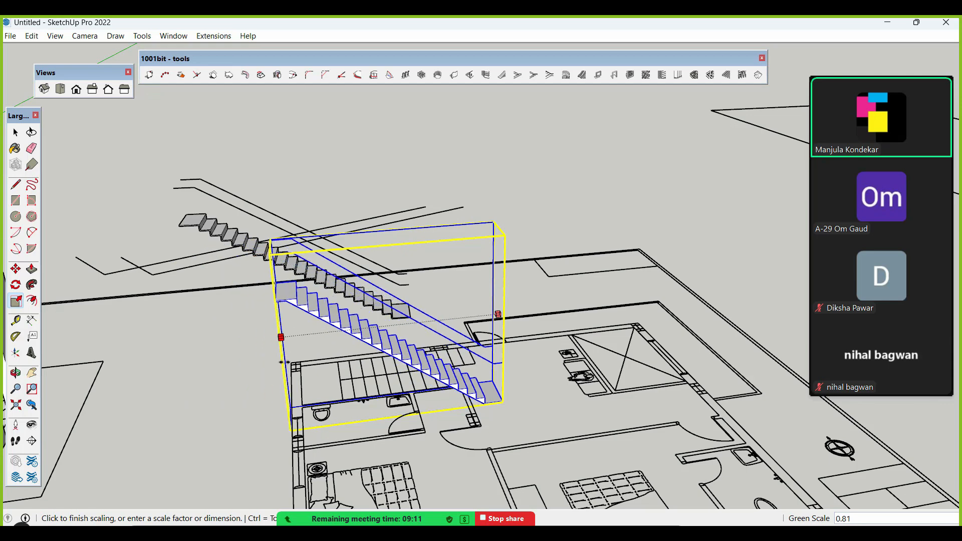
click(280, 345)
click(389, 235)
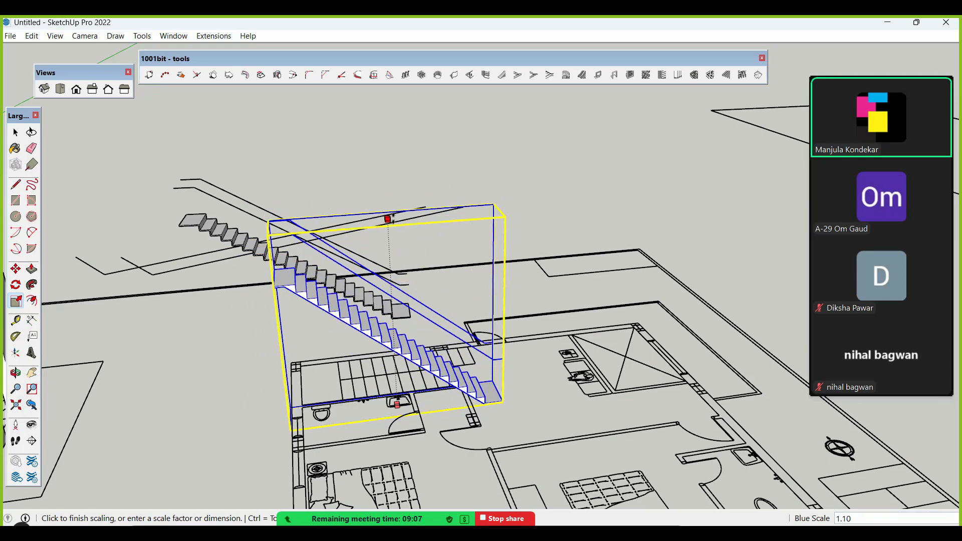
click(400, 222)
key(space)
- Delete both single-flight staircases, Type A and Type B, from the floor plan
middle_drag(429, 345, 260, 358)
scroll(260, 358, down, 3)
click(454, 287)
middle_drag(369, 296, 345, 364)
scroll(342, 365, up, 3)
click(340, 364)
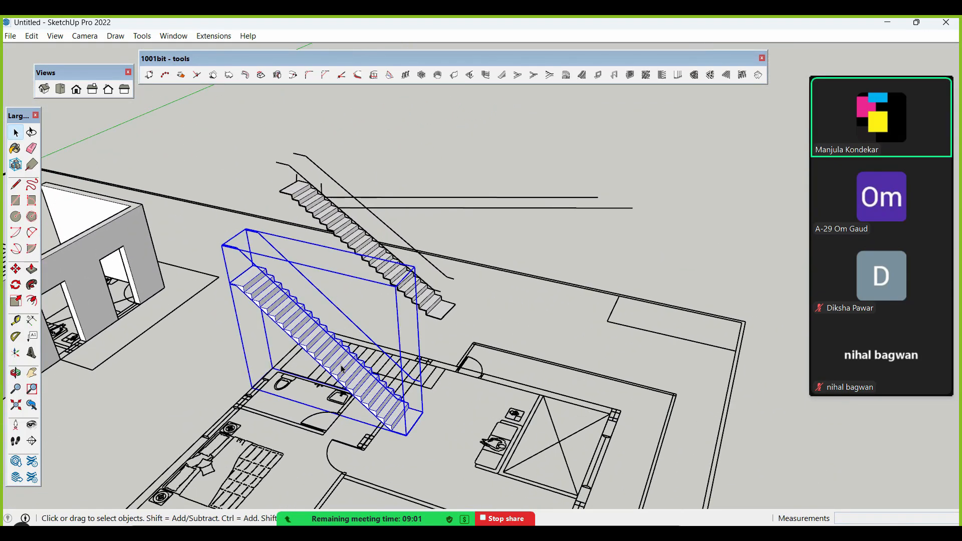
key(Delete)
click(398, 285)
key(Delete)
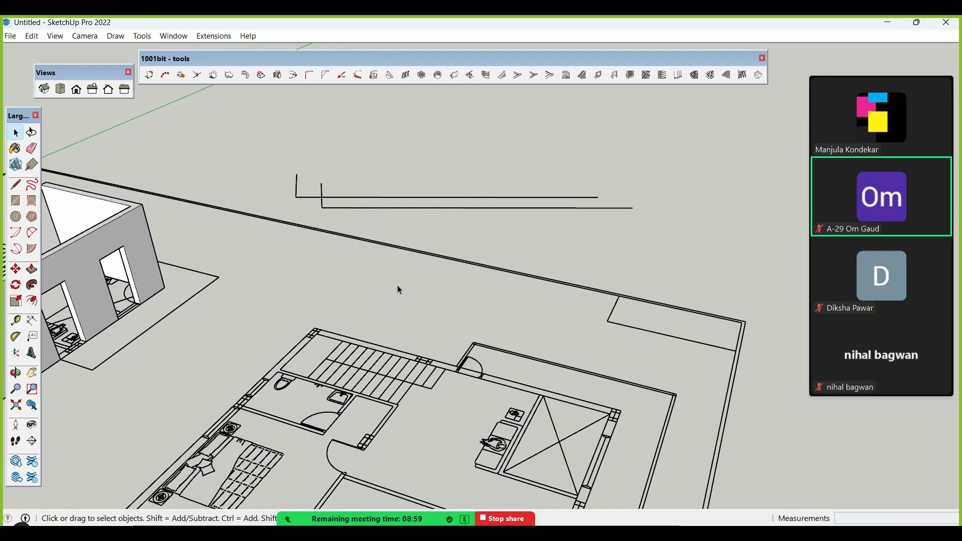
- Build a two-flight, left-to-right staircase with 3' flights, 6" risers and 10" threads from the wall corner beside the plan's drawn stair
click(521, 74)
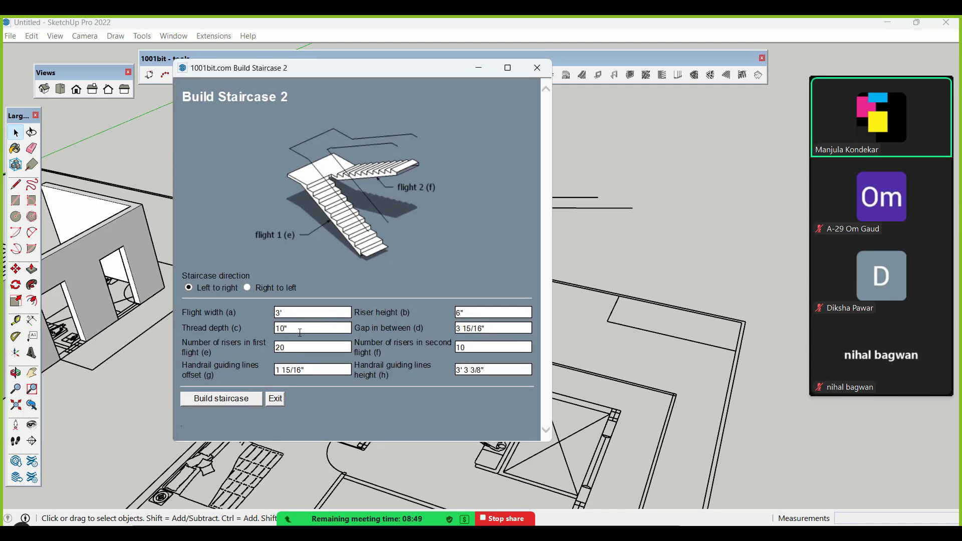
click(473, 313)
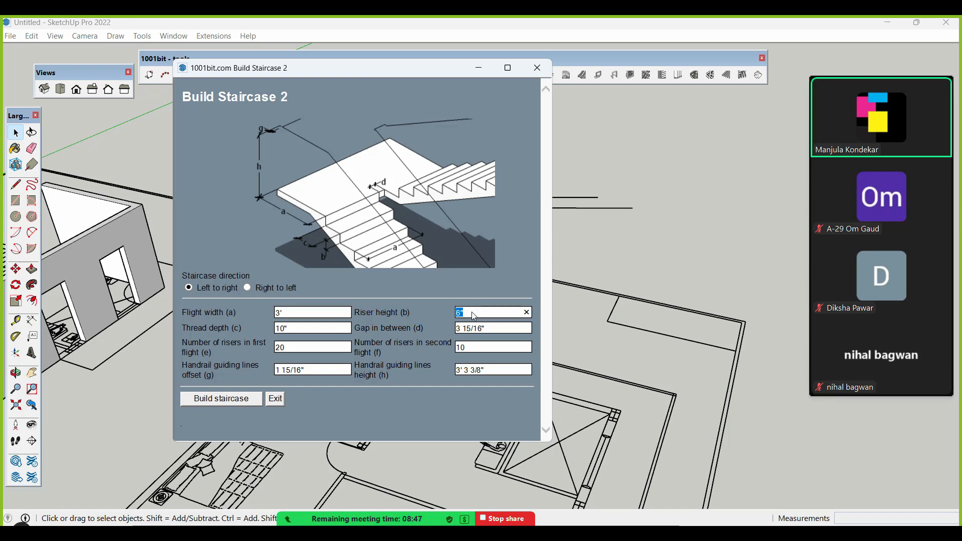
click(470, 346)
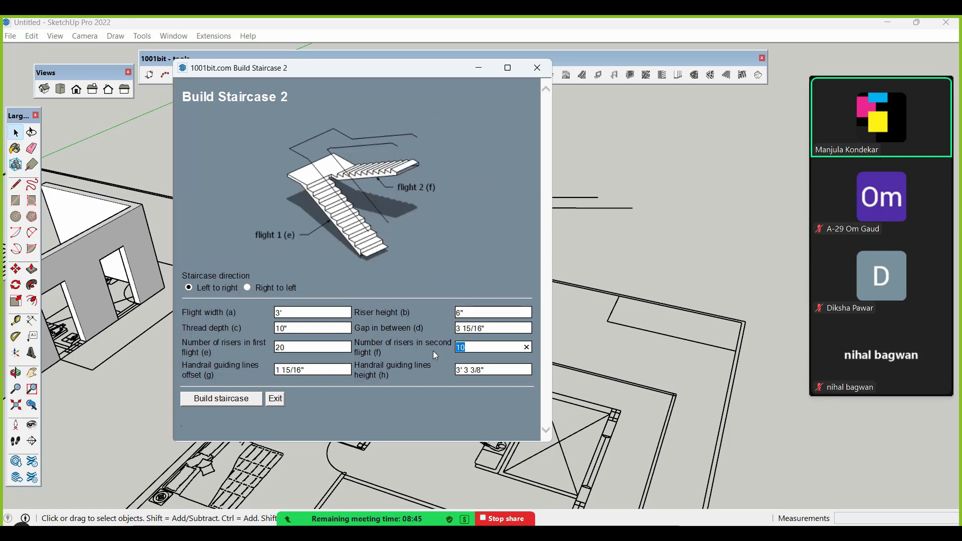
click(298, 346)
click(221, 399)
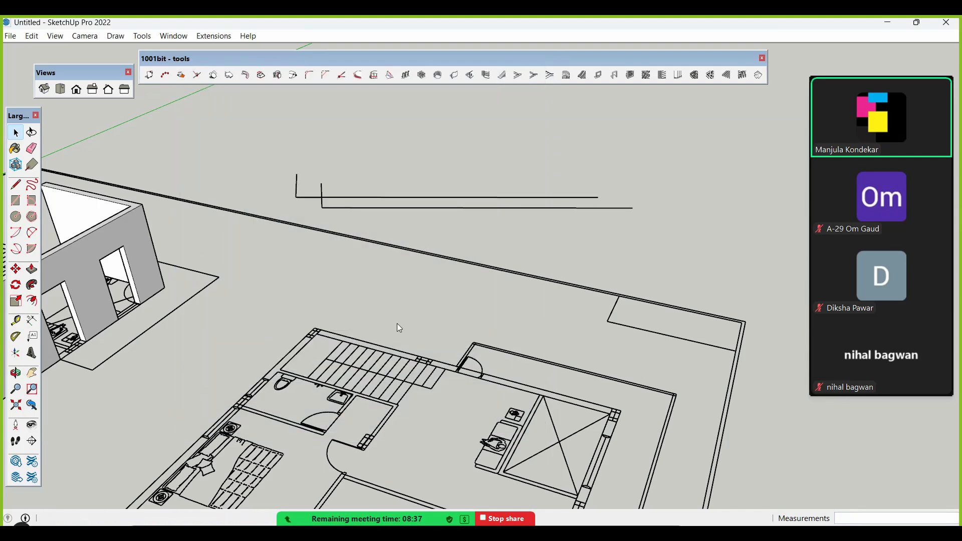
click(394, 437)
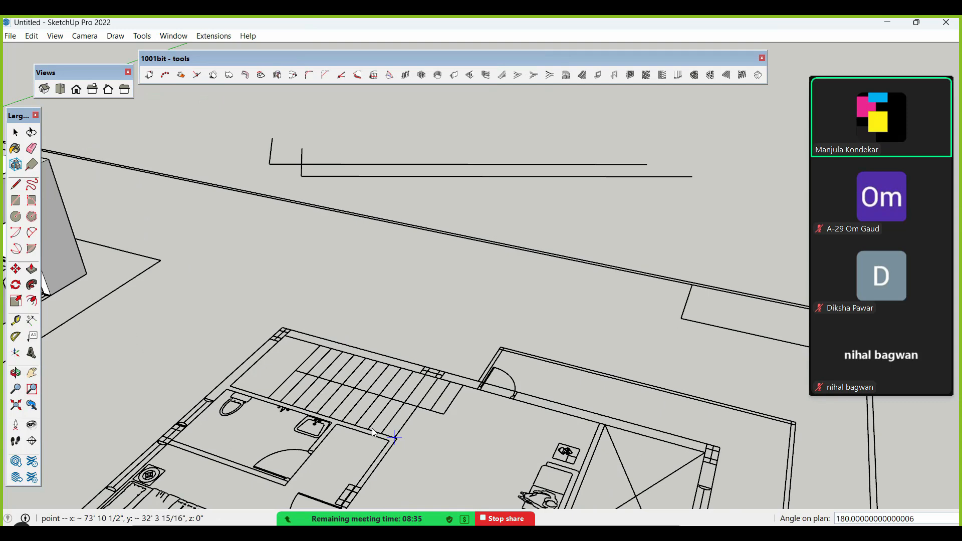
click(268, 398)
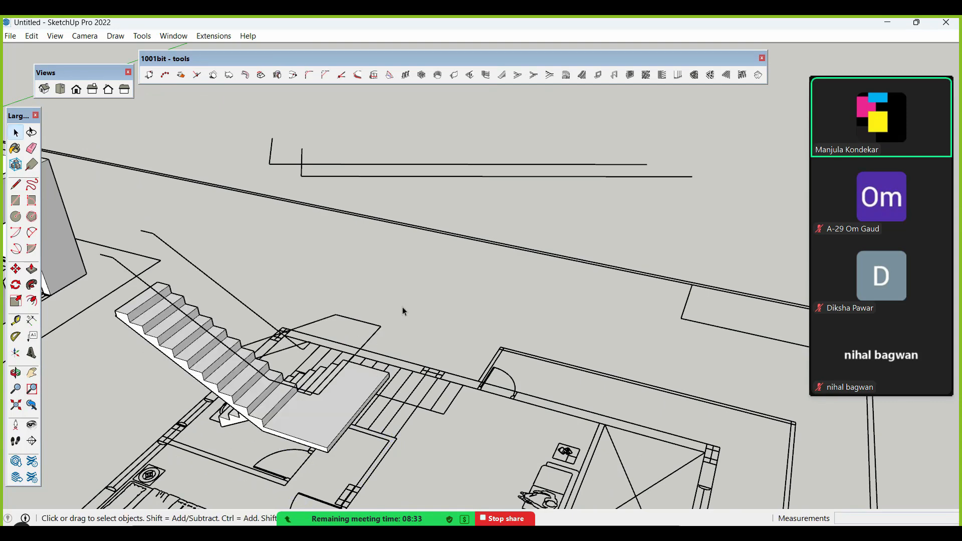
- Mirror the two-flight staircase along the red and green axes with a scale factor of -1 each
scroll(403, 309, down, 2)
click(317, 381)
scroll(317, 381, up, 1)
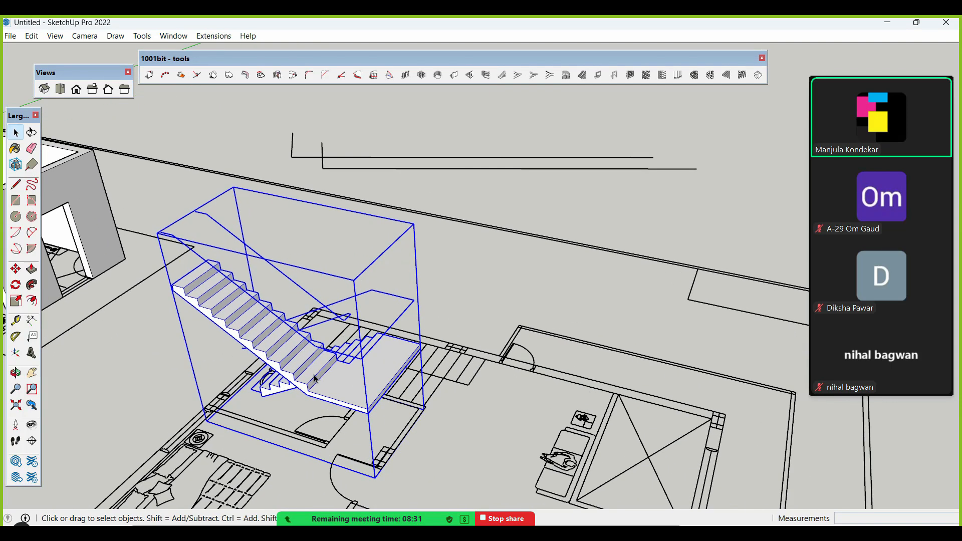
key(s)
click(273, 365)
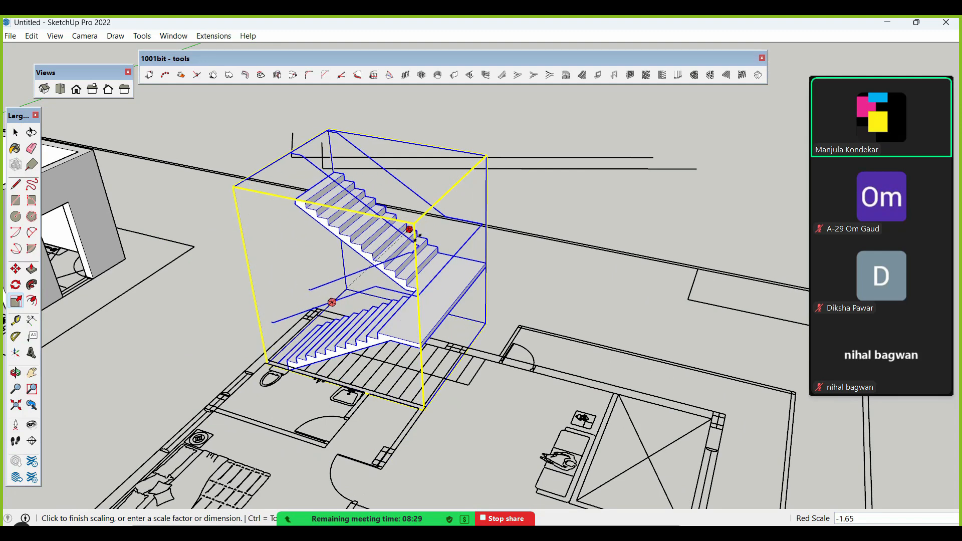
key(Return)
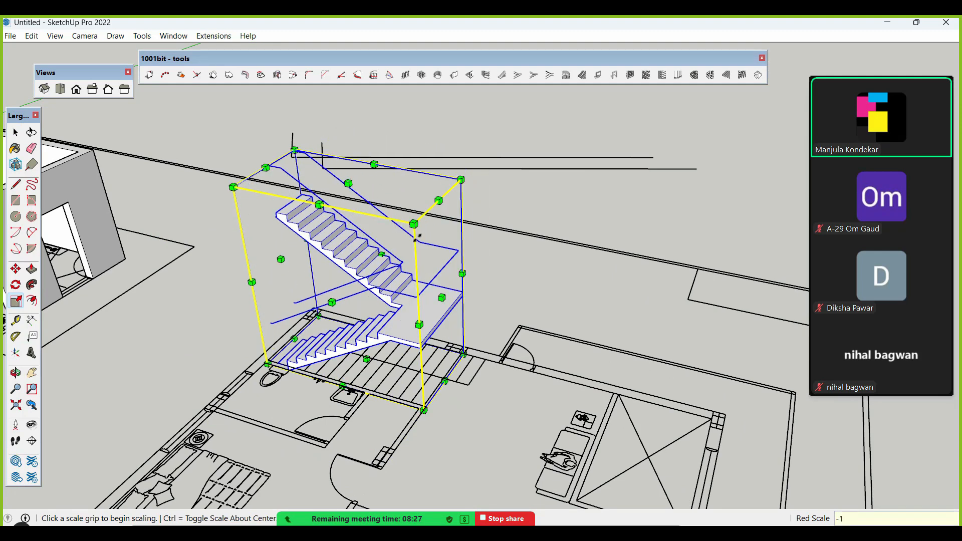
click(442, 298)
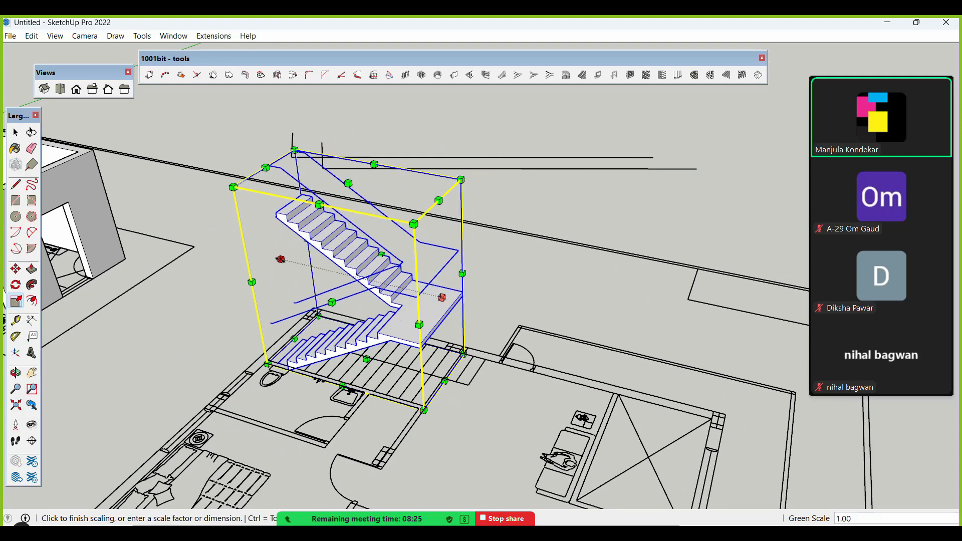
click(570, 328)
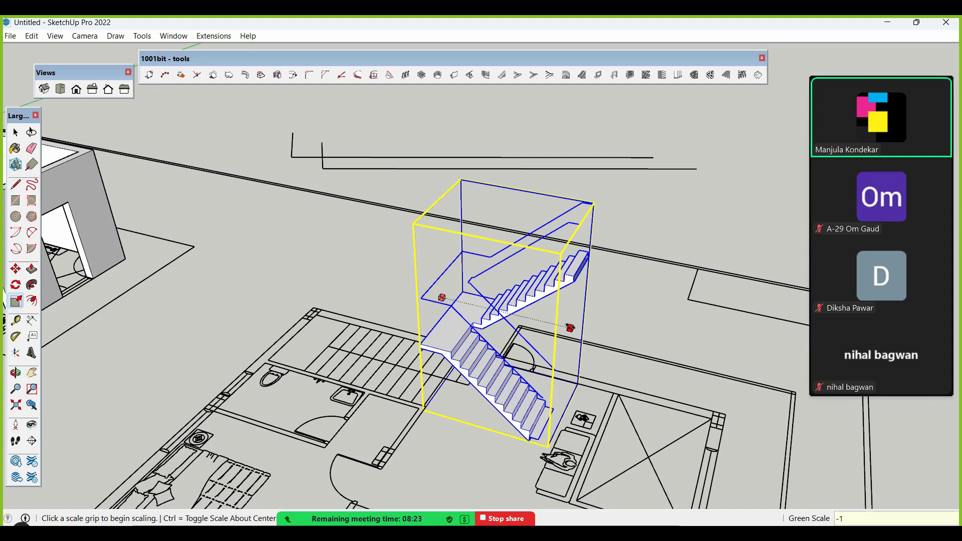
key(space)
- Move the two-flight staircase by its lower front corner onto the wall corner of the plan's drawn stair
key(m)
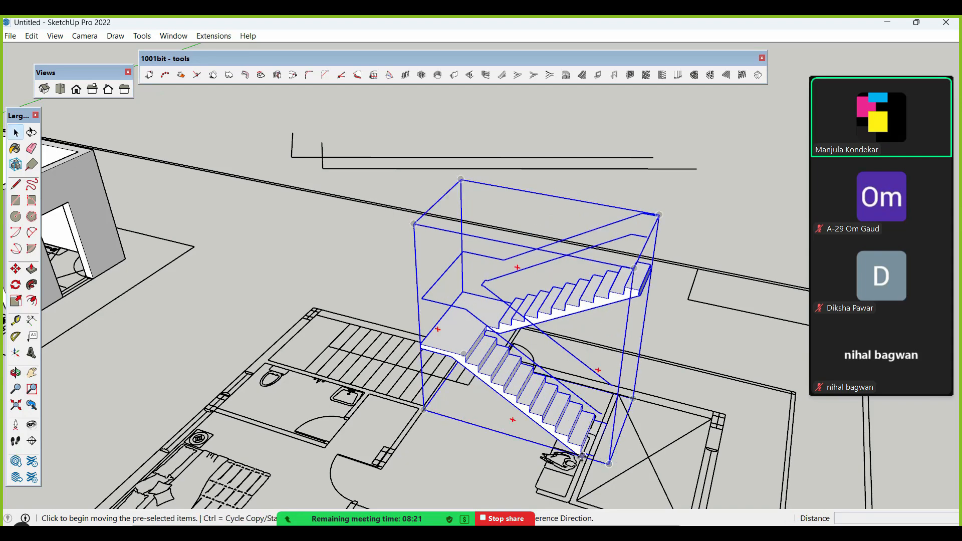
click(580, 454)
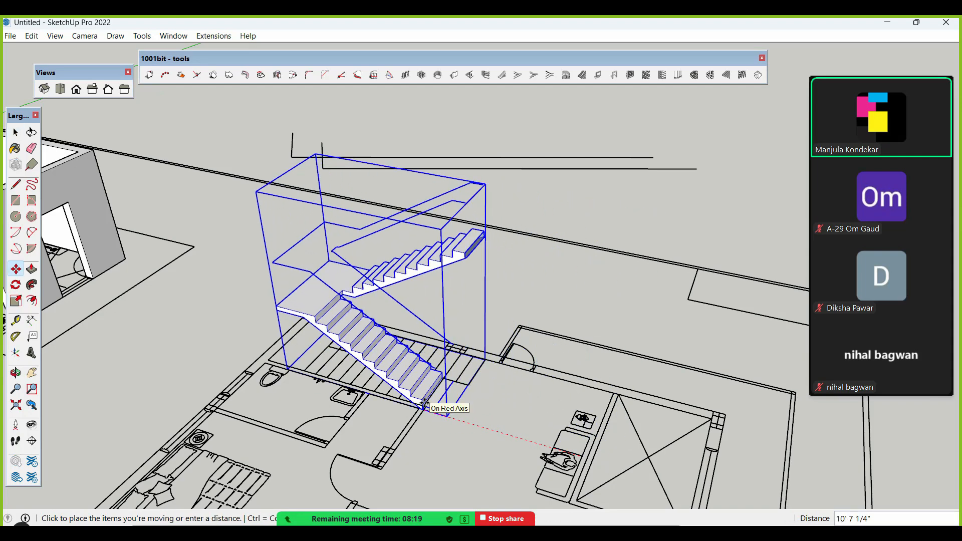
click(426, 409)
scroll(426, 403, up, 3)
click(426, 393)
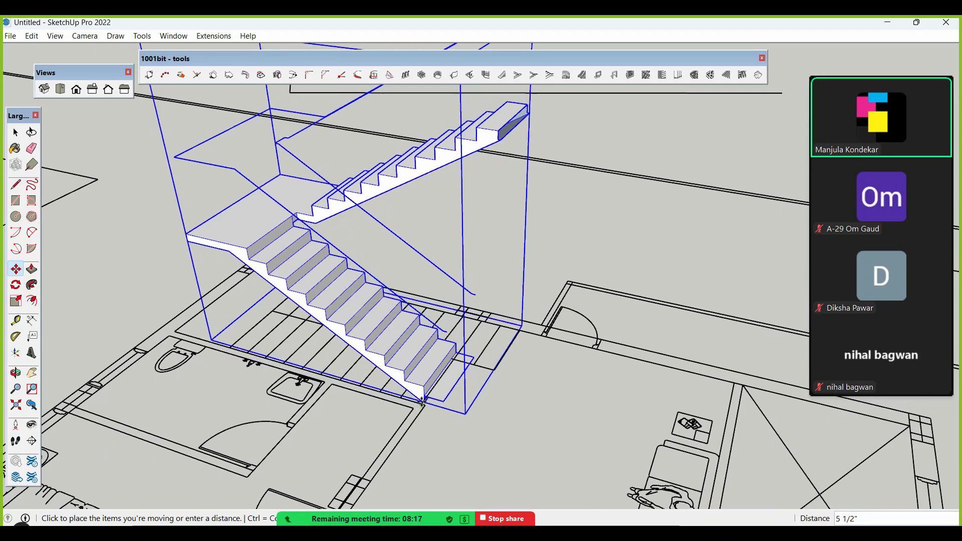
click(421, 408)
scroll(422, 408, down, 4)
key(space)
click(458, 442)
- Examine the placed staircase on the floor plan and look over the Build Staircase 3 options without building
middle_drag(459, 441, 466, 328)
scroll(428, 380, up, 3)
scroll(520, 292, down, 3)
middle_drag(522, 290, 529, 350)
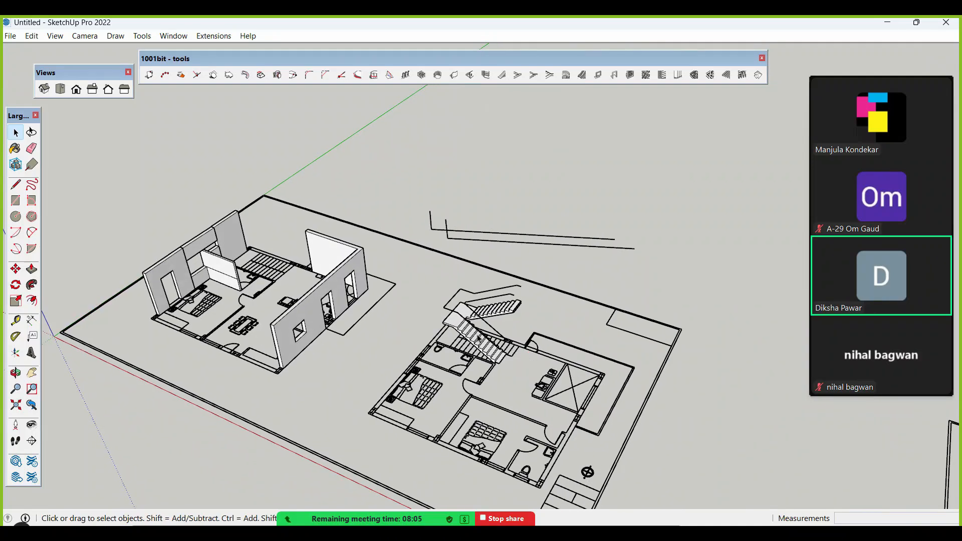
scroll(471, 336, up, 3)
scroll(466, 338, down, 3)
scroll(464, 339, up, 2)
scroll(311, 313, down, 3)
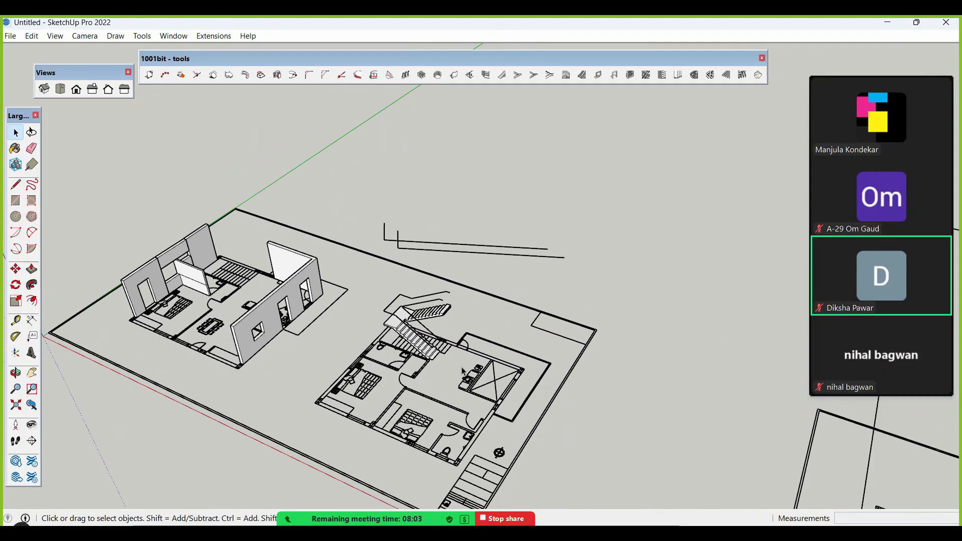
scroll(472, 342, up, 2)
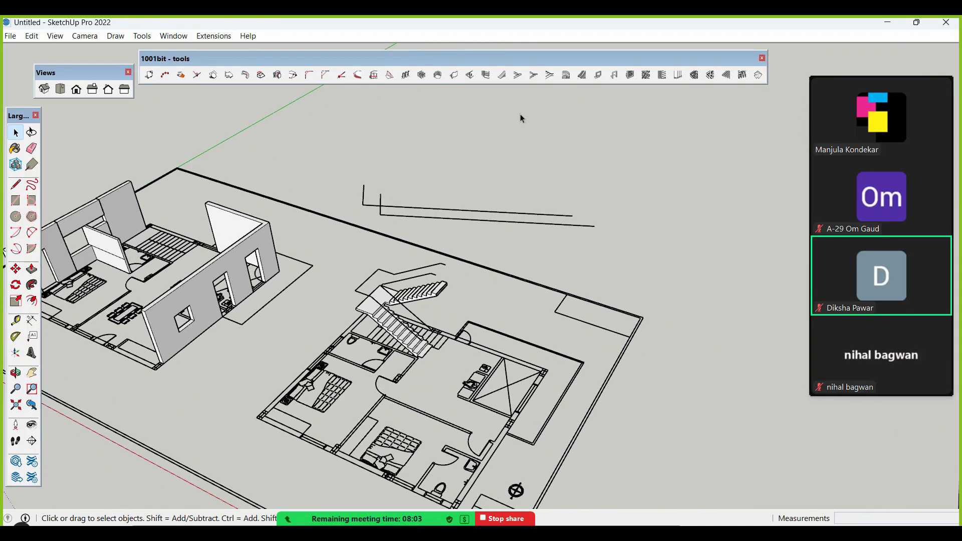
click(533, 77)
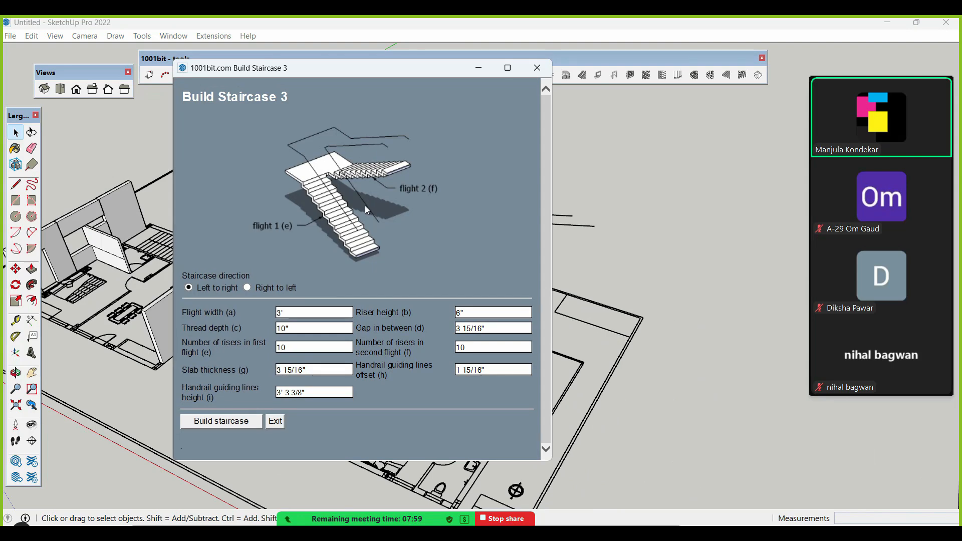
click(538, 67)
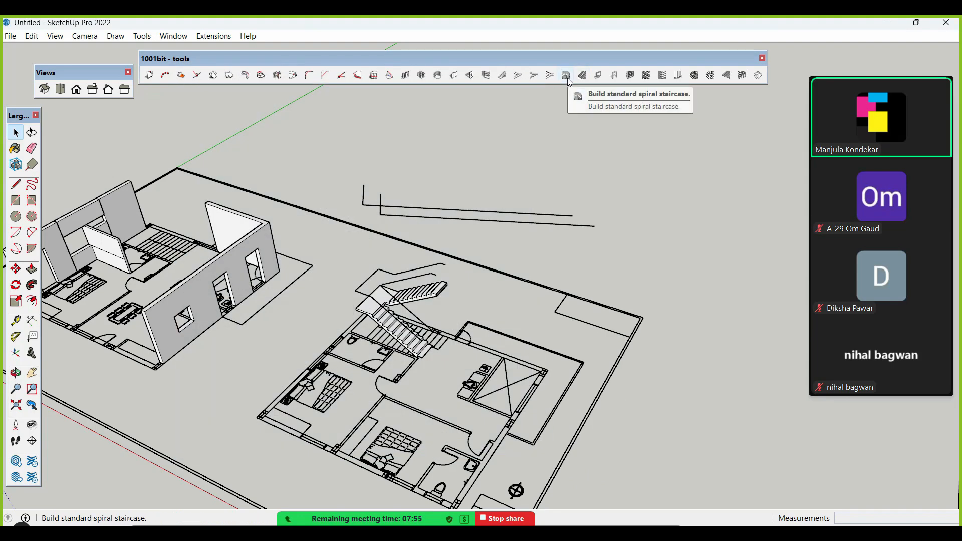
- Build a Type A spiral staircase with 3' 3 3/8" step width, 5 7/8" risers, 20 risers and handrails beside the plot boundary
click(566, 77)
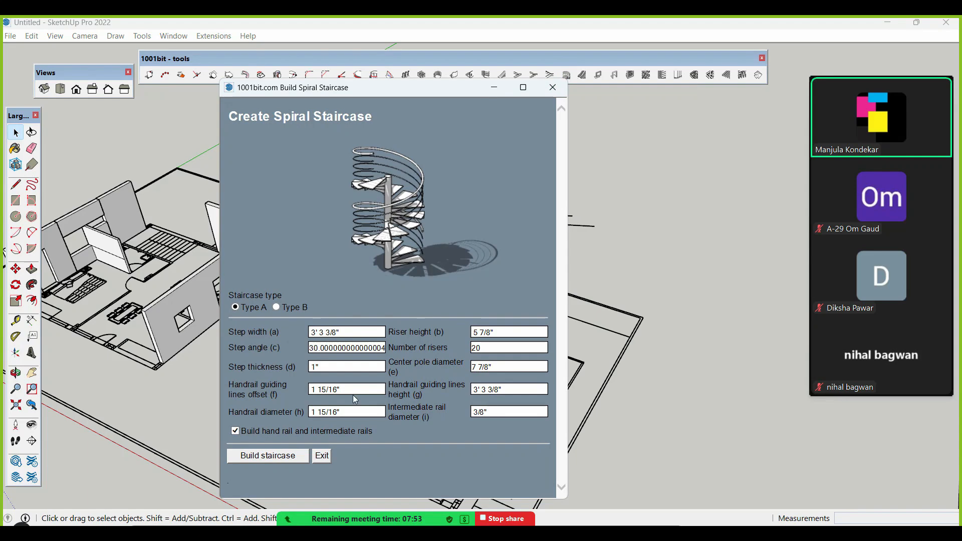
click(268, 458)
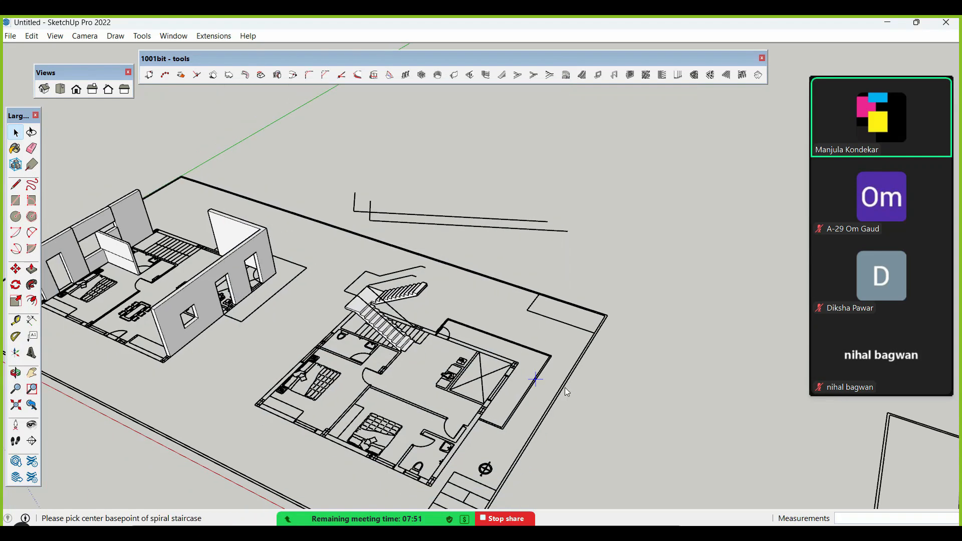
click(578, 389)
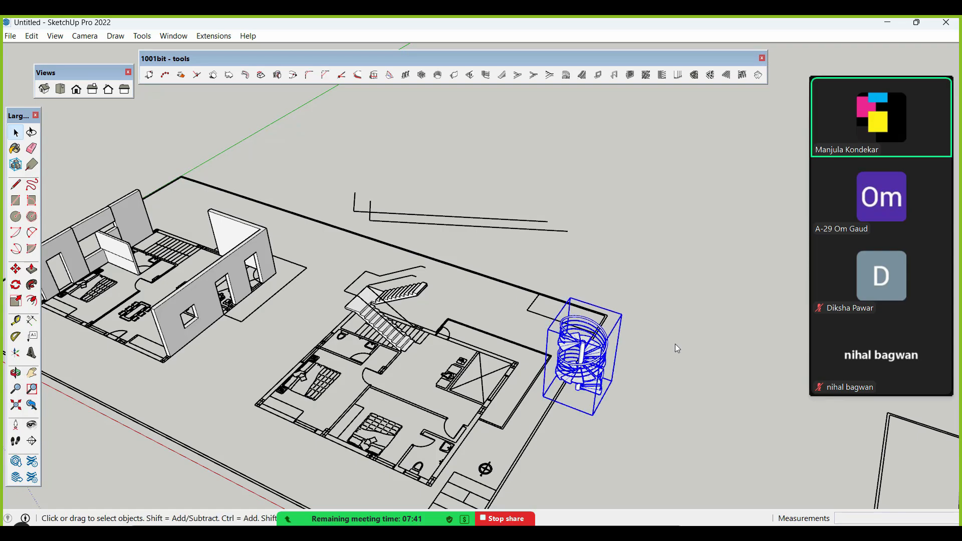
scroll(674, 344, down, 1)
click(654, 392)
middle_drag(654, 392, 690, 226)
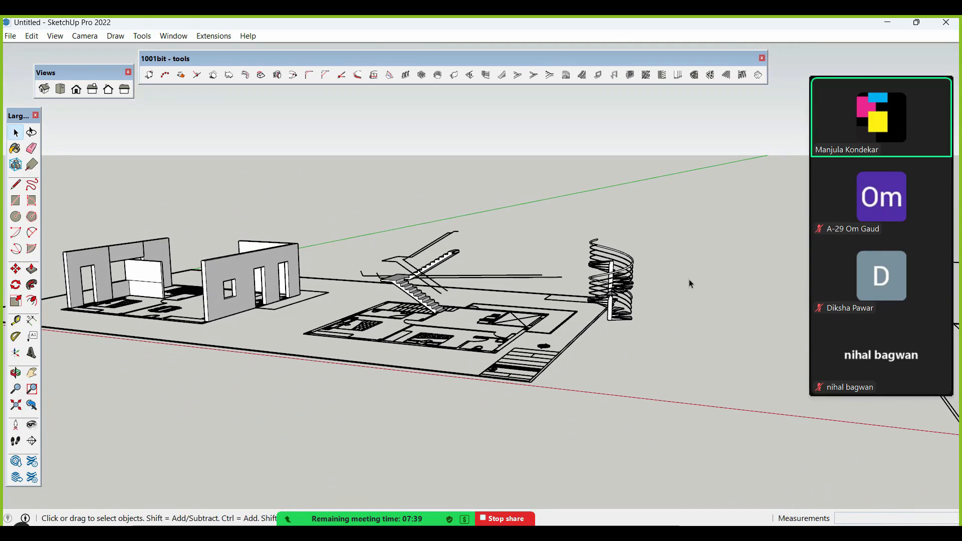
scroll(671, 293, up, 7)
middle_drag(567, 316, 507, 343)
scroll(643, 402, down, 10)
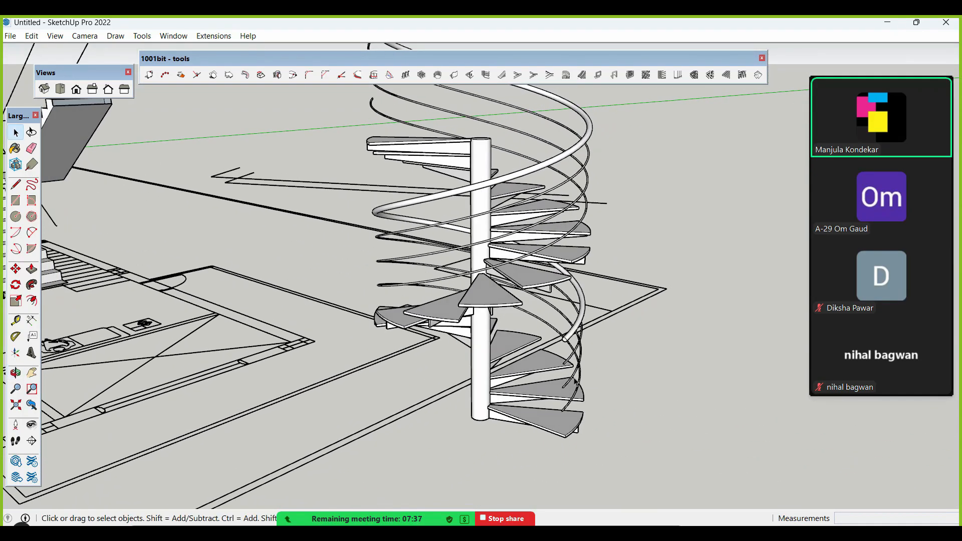
- Open the two-flight staircase group for editing
scroll(422, 314, up, 5)
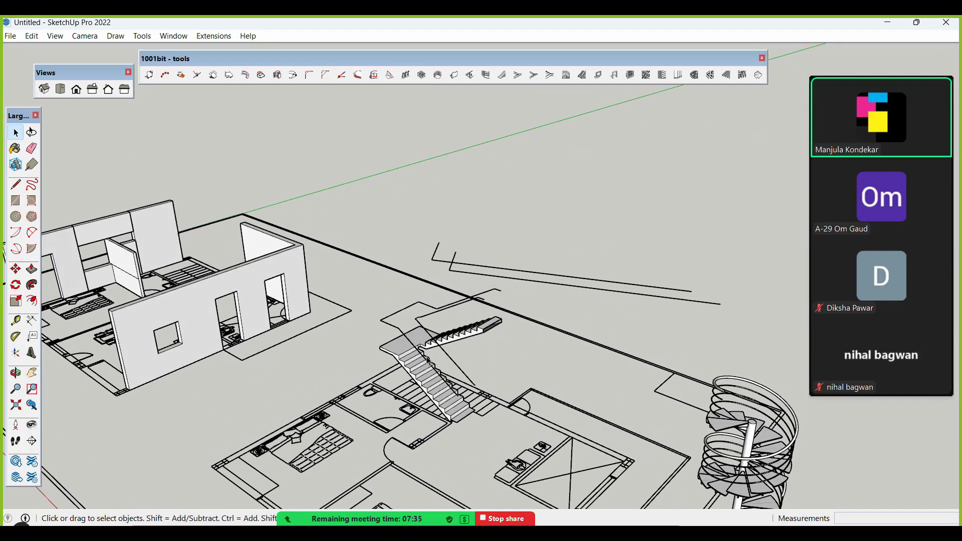
double_click(397, 344)
click(398, 344)
scroll(397, 344, up, 2)
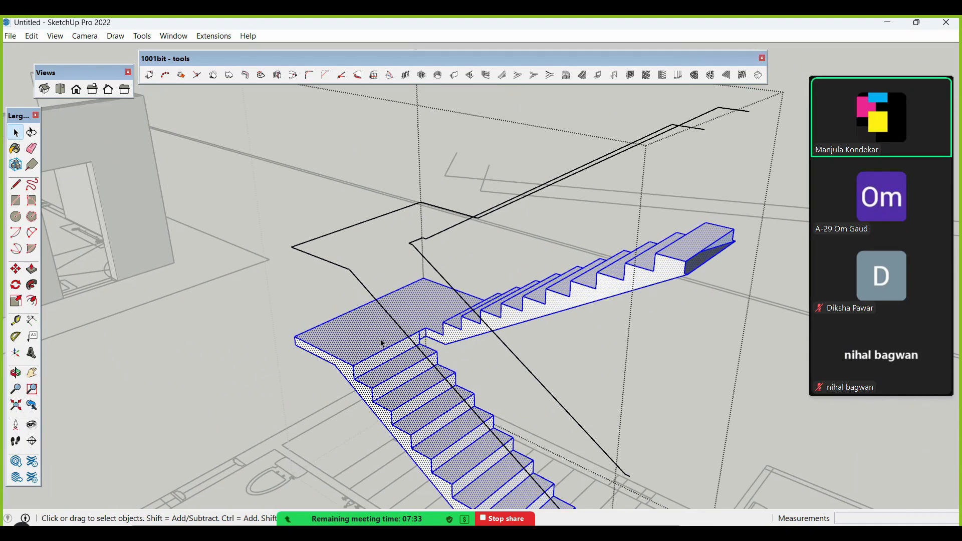
- Try to raise the two-flight staircase's landing by about 6 3/16" with Push/Pull
click(374, 336)
key(p)
click(373, 336)
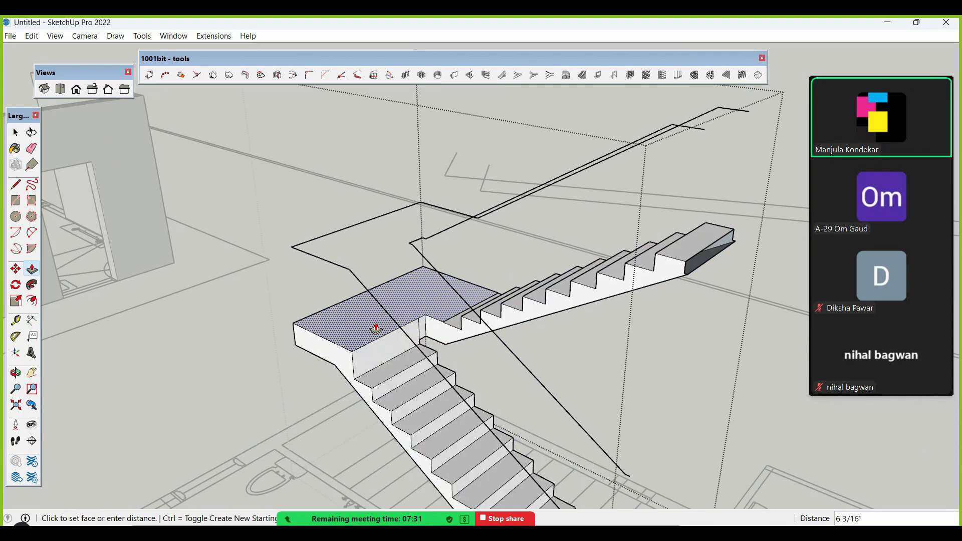
key(space)
scroll(308, 254, down, 2)
scroll(308, 258, down, 2)
scroll(389, 377, up, 3)
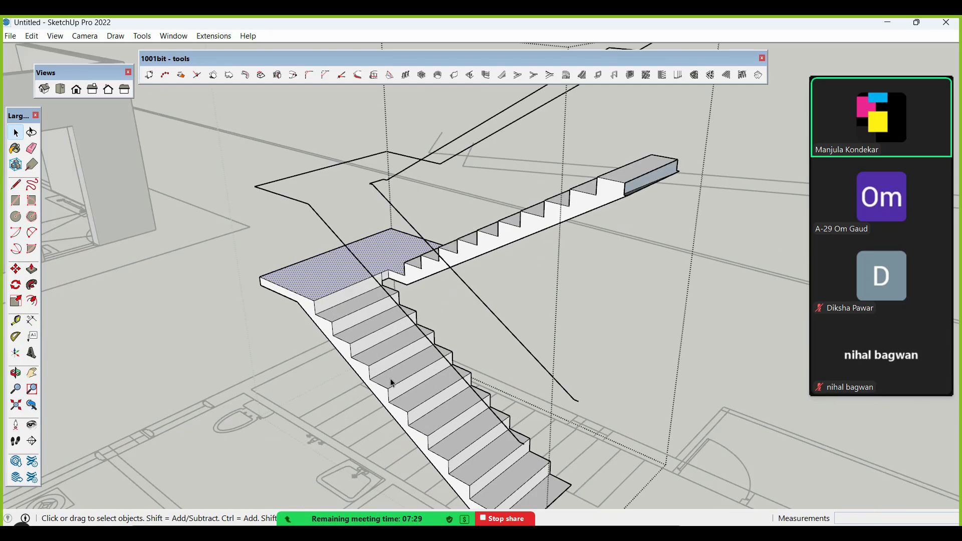
- Paint the middle treads of the staircase's lower flight with the Wood Veneer 01 material
key(b)
click(604, 272)
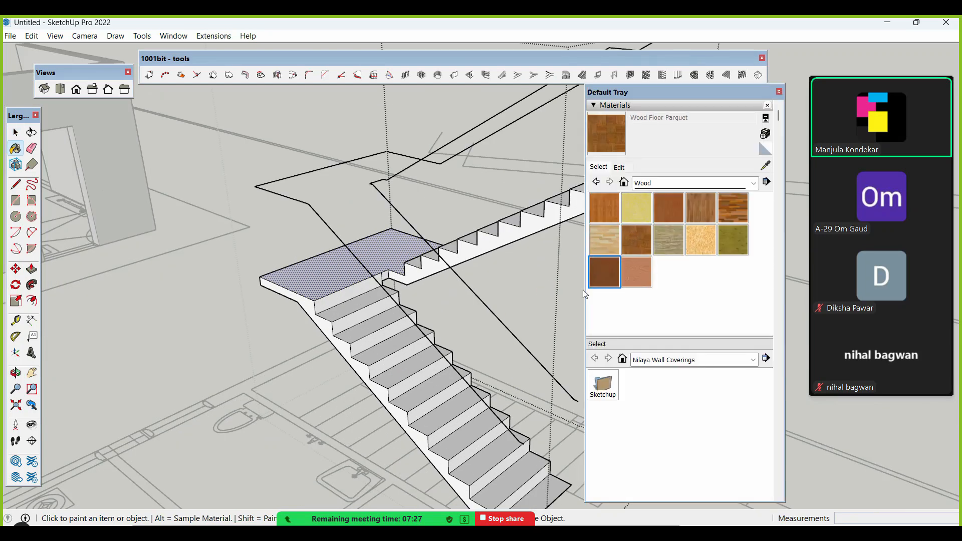
scroll(431, 360, up, 2)
click(426, 354)
click(434, 381)
click(458, 411)
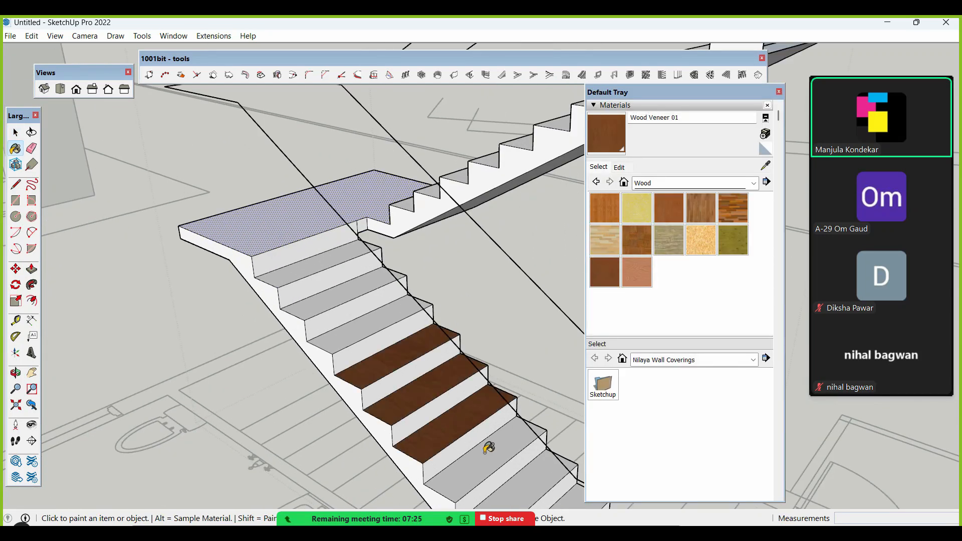
click(487, 450)
scroll(320, 288, down, 1)
scroll(370, 310, down, 2)
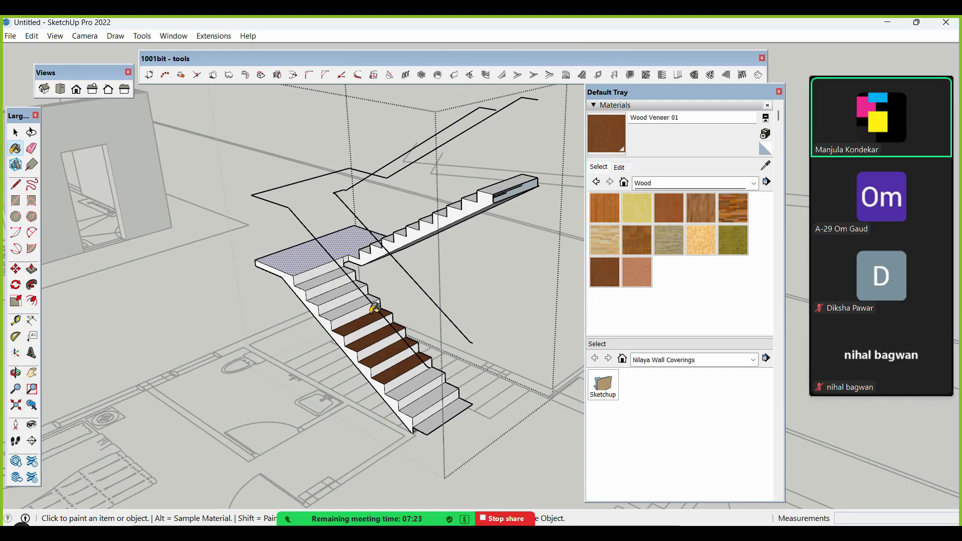
key(space)
scroll(377, 319, down, 1)
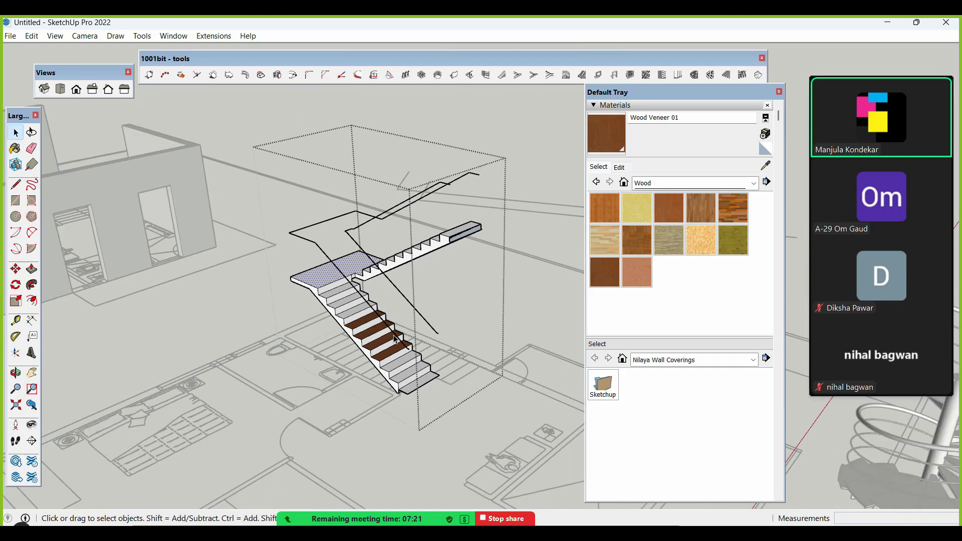
- Close the materials tray and leave the two-flight staircase group
middle_drag(396, 341, 403, 263)
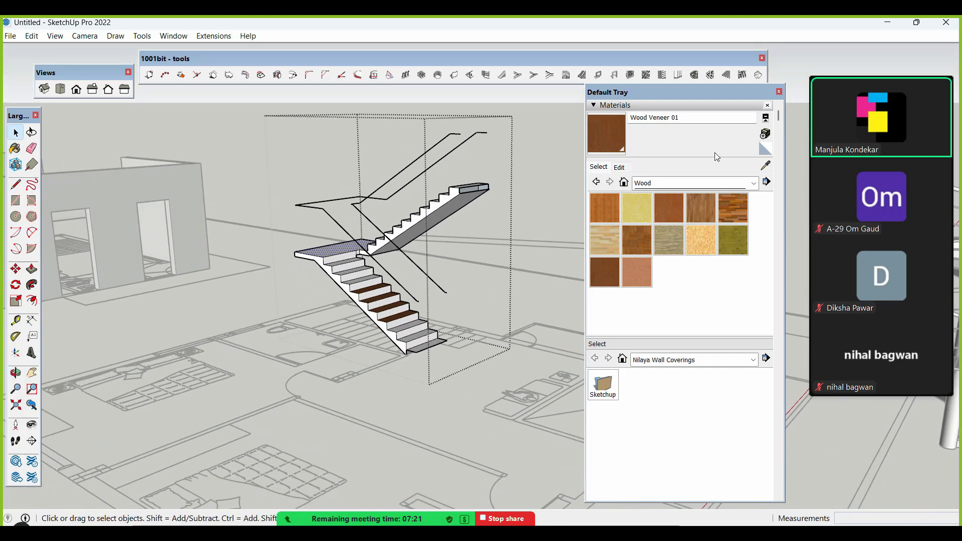
click(778, 91)
middle_drag(554, 223, 354, 358)
scroll(335, 357, down, 1)
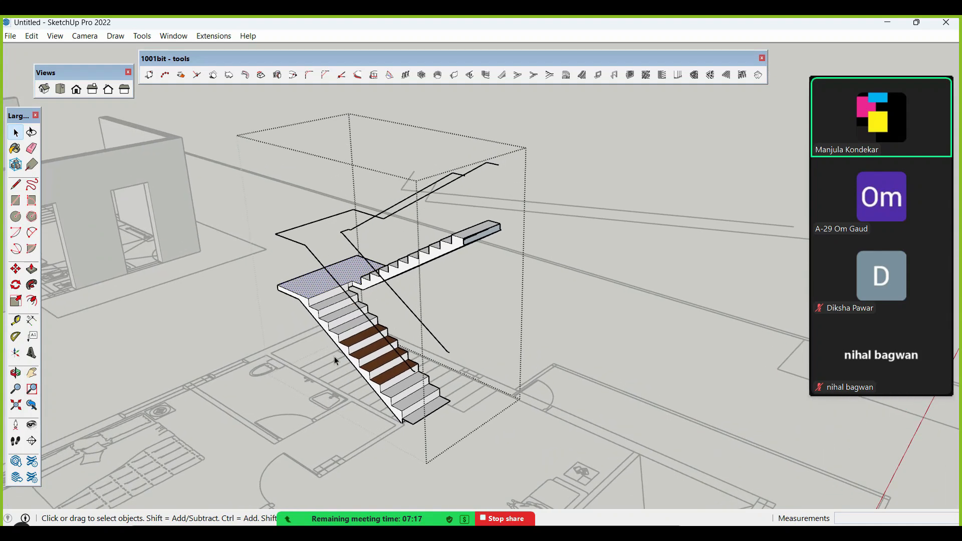
scroll(453, 388, down, 1)
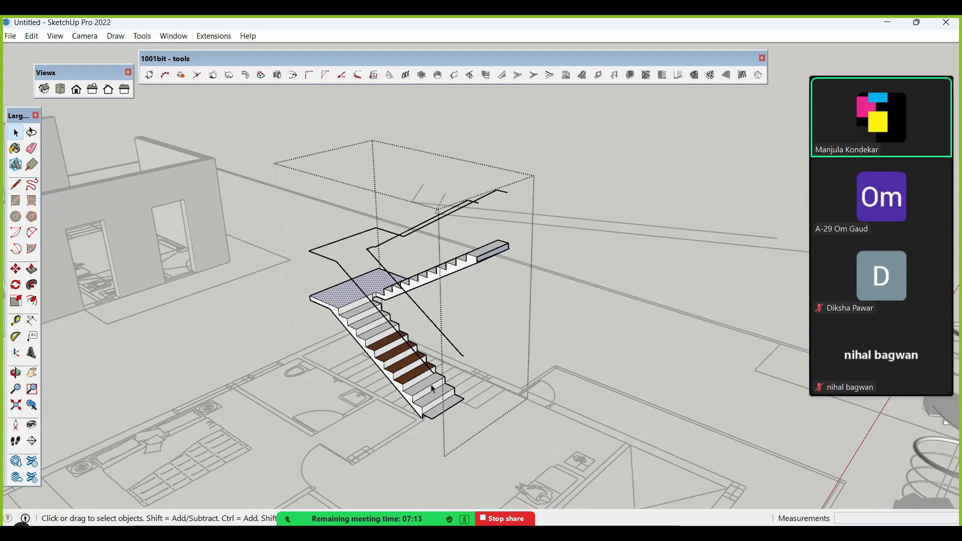
middle_drag(423, 380, 491, 381)
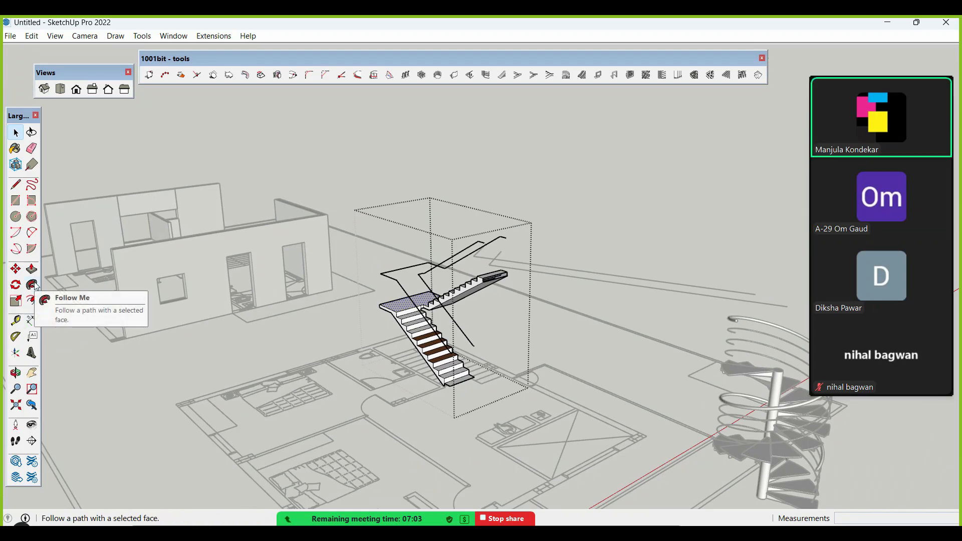
click(660, 194)
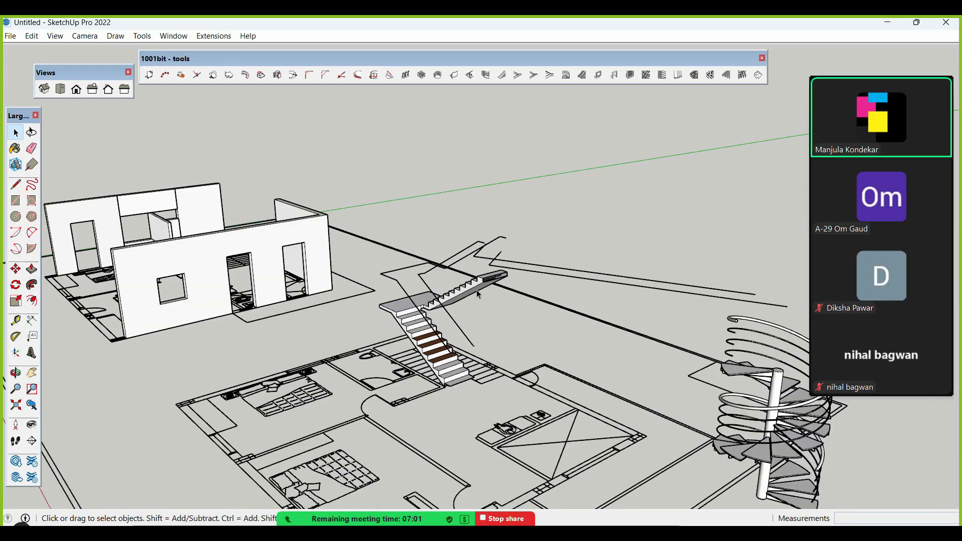
middle_drag(476, 290, 378, 271)
scroll(379, 273, down, 3)
scroll(452, 366, up, 2)
scroll(458, 371, down, 5)
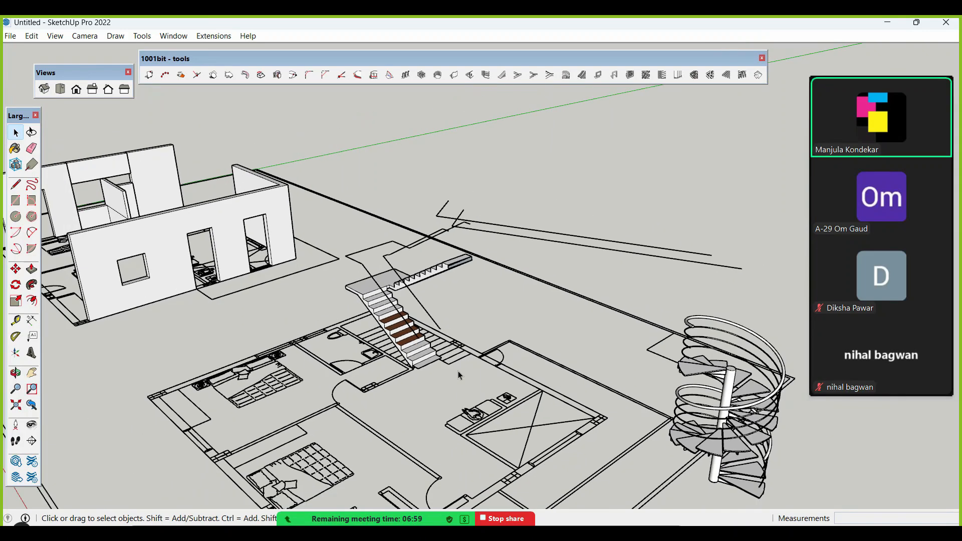
middle_drag(412, 345, 490, 314)
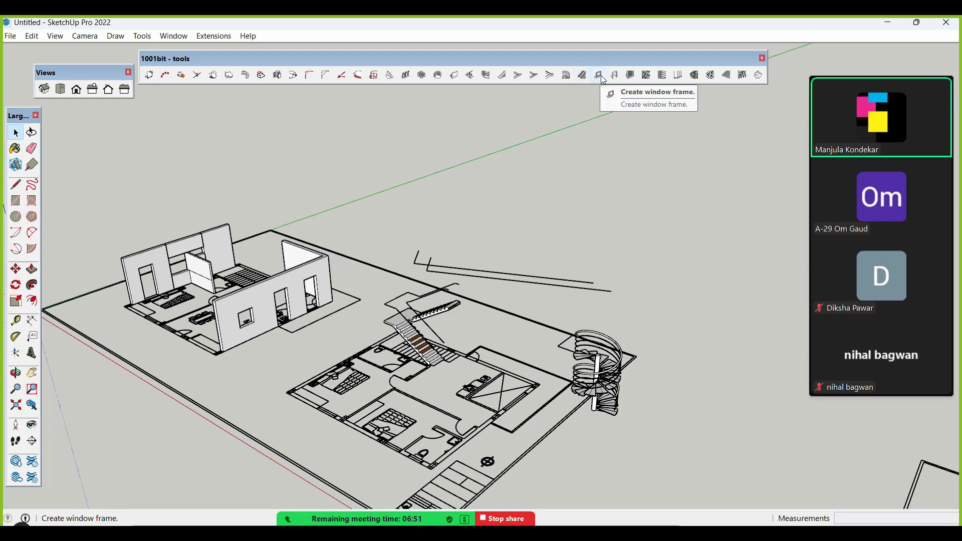
- Draw a rectangle face filling the window opening in the raised house's front wall, from corner to corner
scroll(693, 359, down, 2)
scroll(347, 326, up, 6)
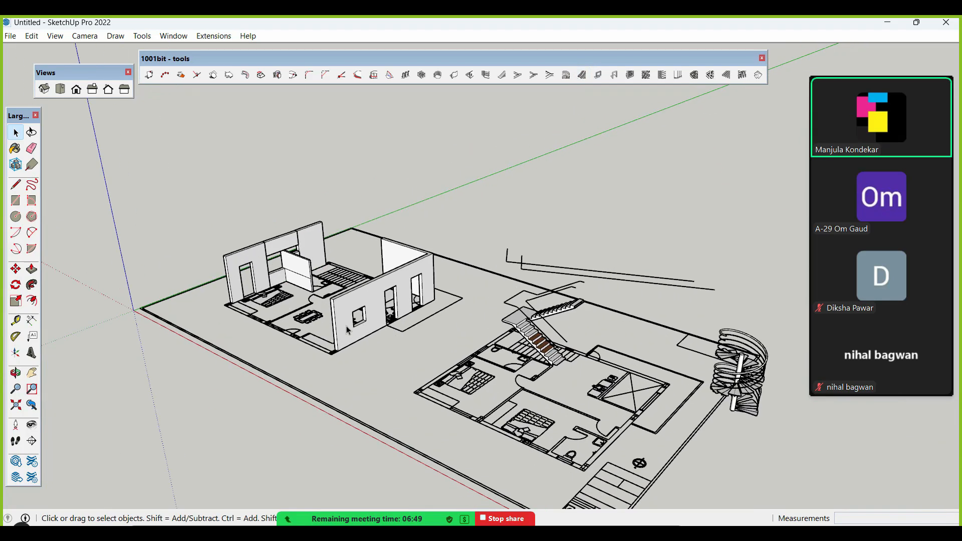
scroll(411, 344, up, 4)
scroll(480, 376, down, 3)
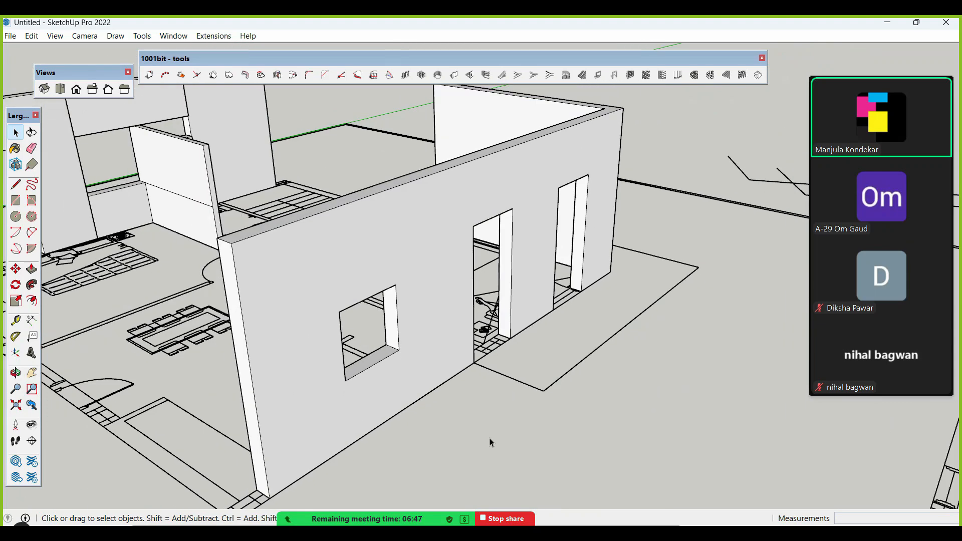
middle_drag(489, 440, 456, 411)
scroll(354, 318, up, 5)
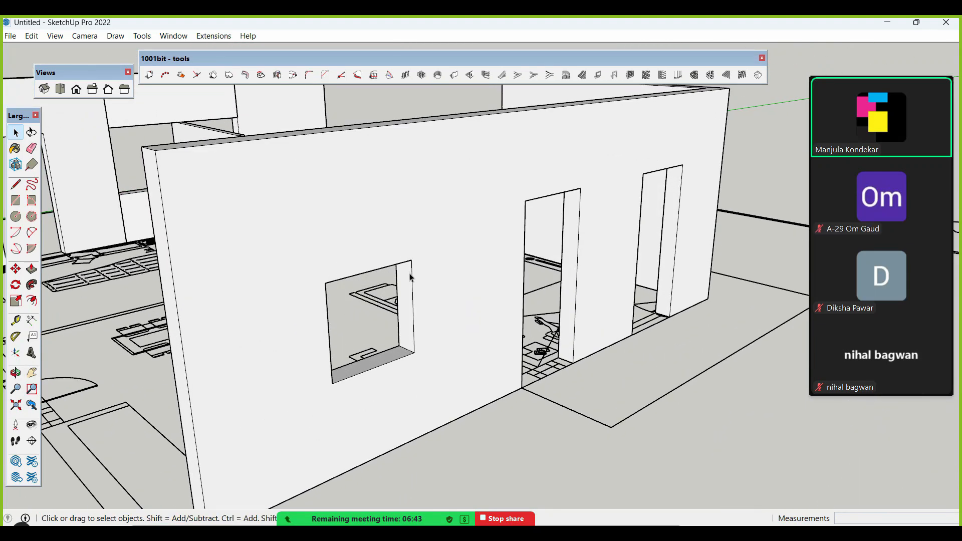
key(r)
click(326, 283)
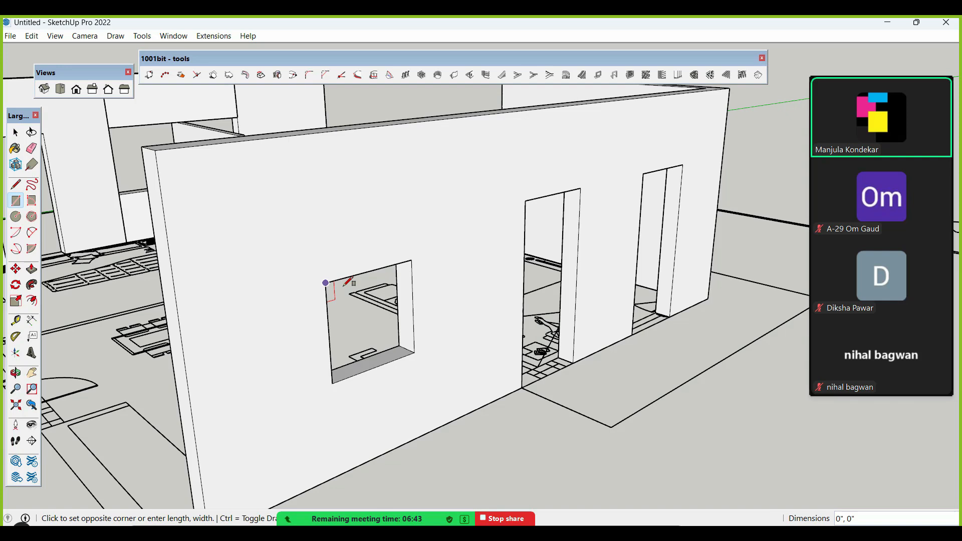
click(415, 353)
key(space)
- Create a 1001bit window frame with recessed/extruded edge on the face filling the window opening, 5 7/8" deep and 1 3/16" wide, located at the back
click(367, 324)
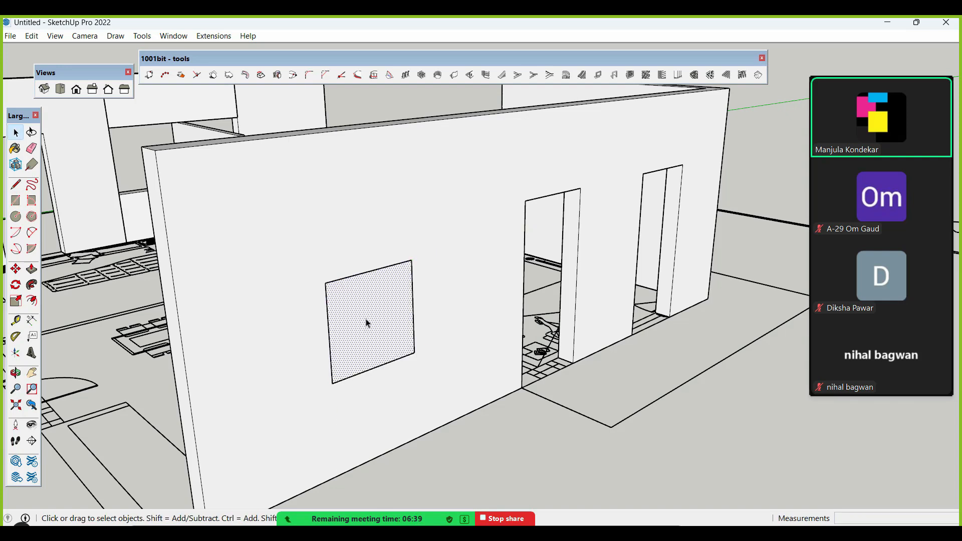
click(599, 75)
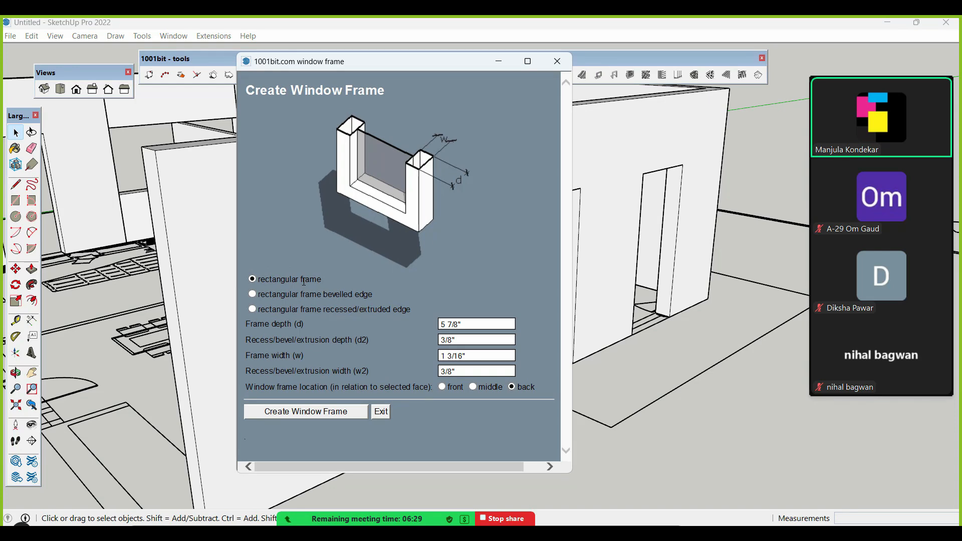
click(253, 293)
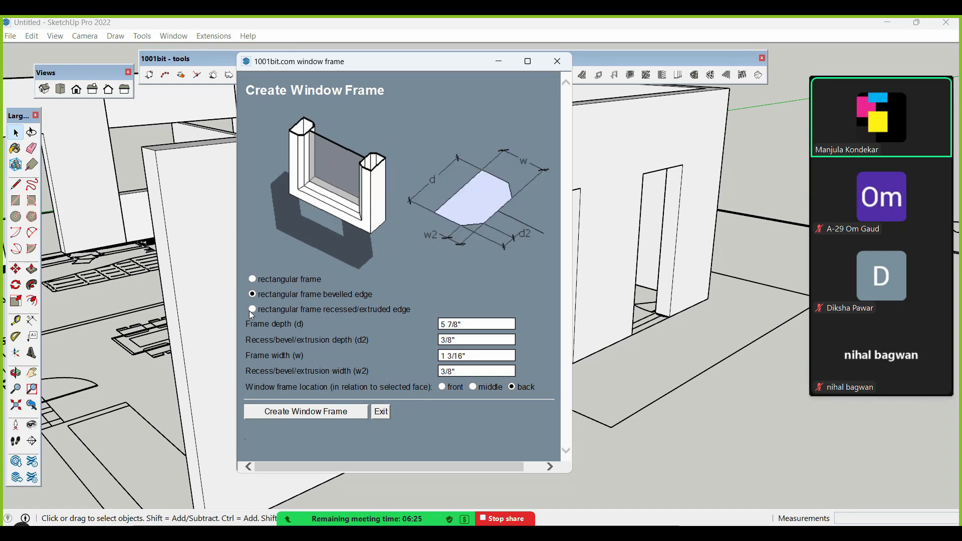
click(266, 307)
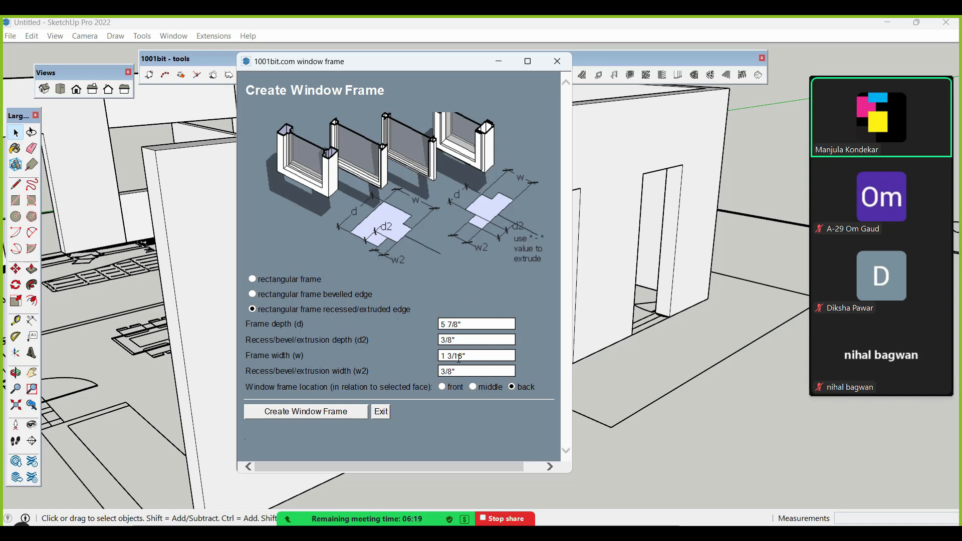
click(329, 419)
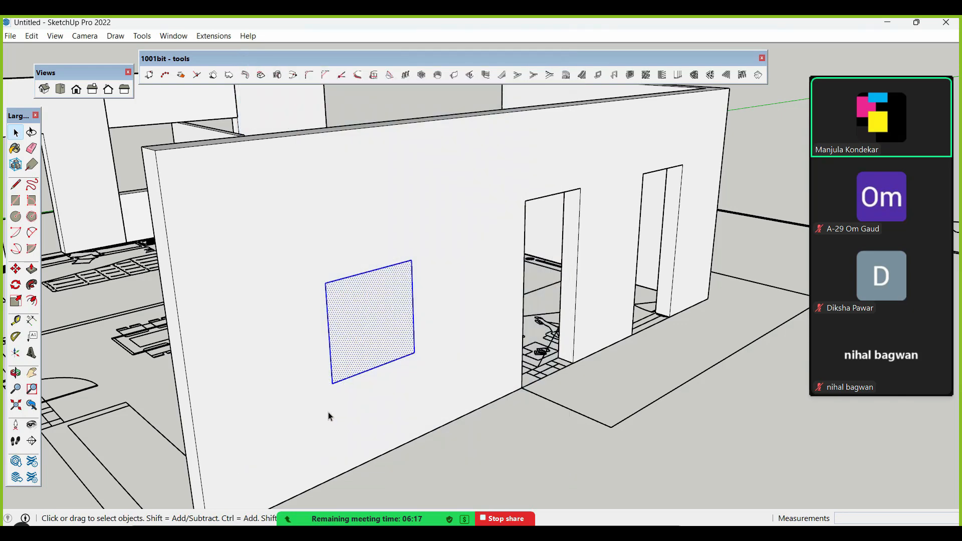
scroll(390, 378, up, 2)
scroll(389, 378, up, 2)
- Delete the leftover face inside the window frame group and leave the group
click(369, 305)
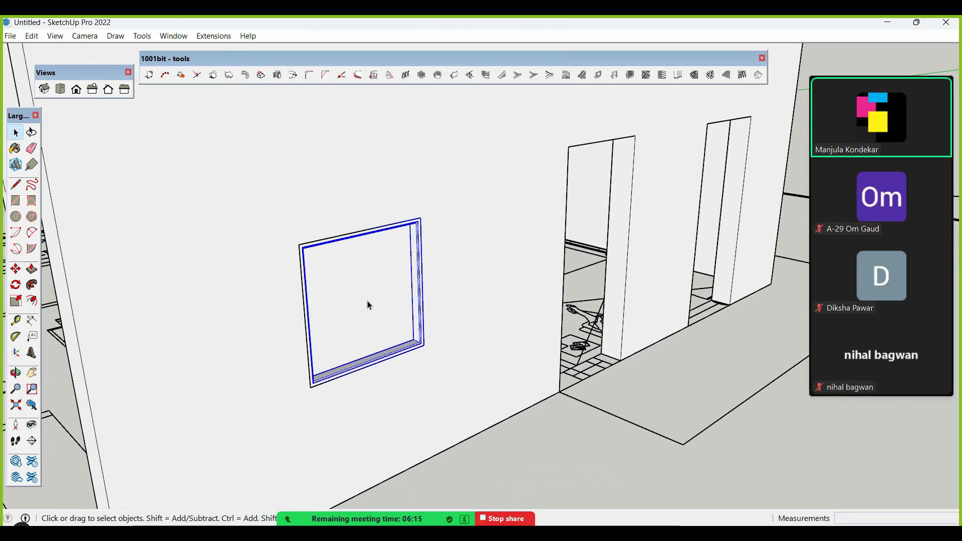
double_click(369, 305)
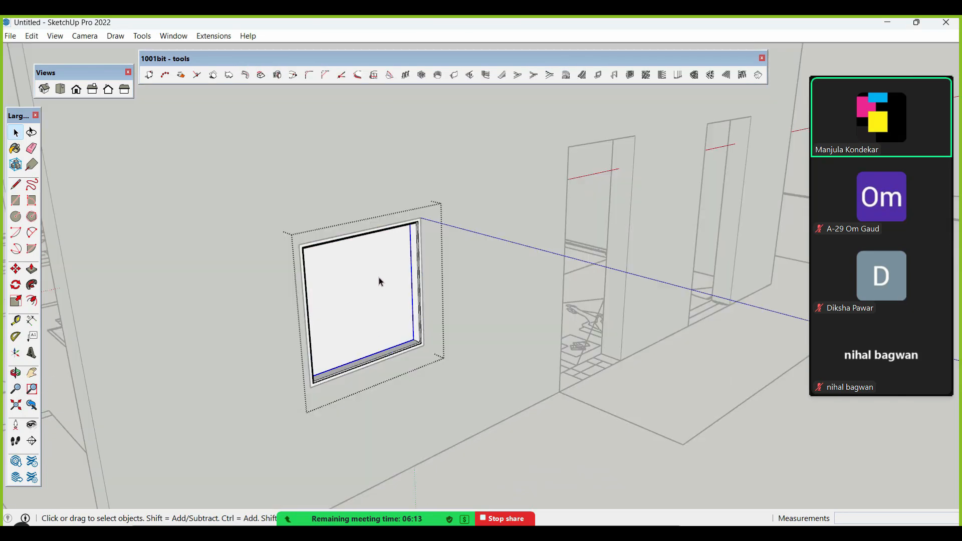
double_click(380, 282)
key(Delete)
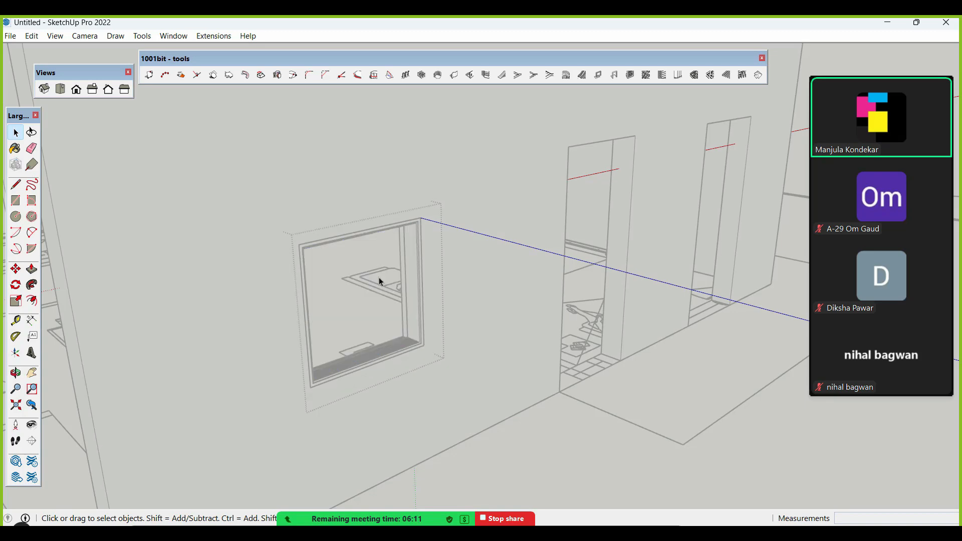
key(Escape)
- Move the window frame out of the wall opening to about 8' 5 13/16" in front of the wall
scroll(441, 365, up, 5)
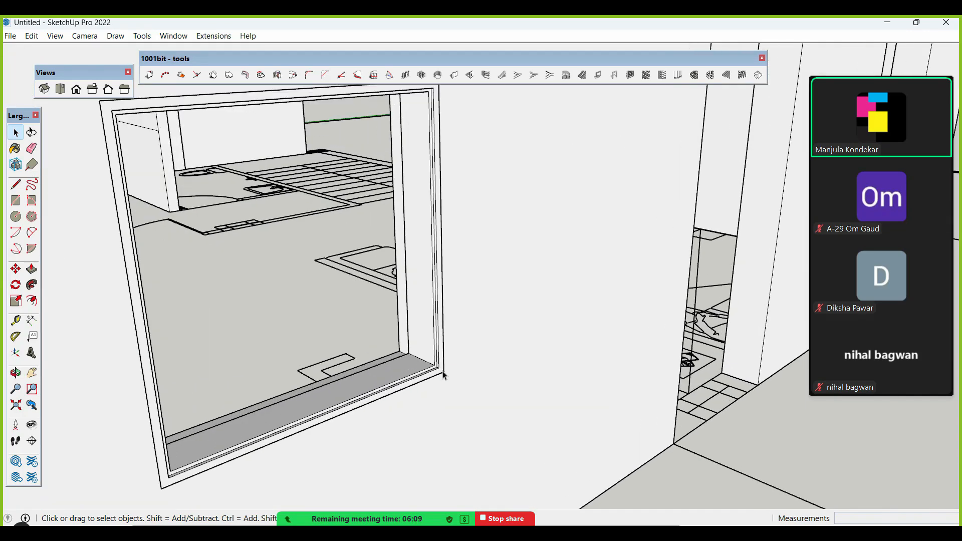
scroll(432, 346, down, 5)
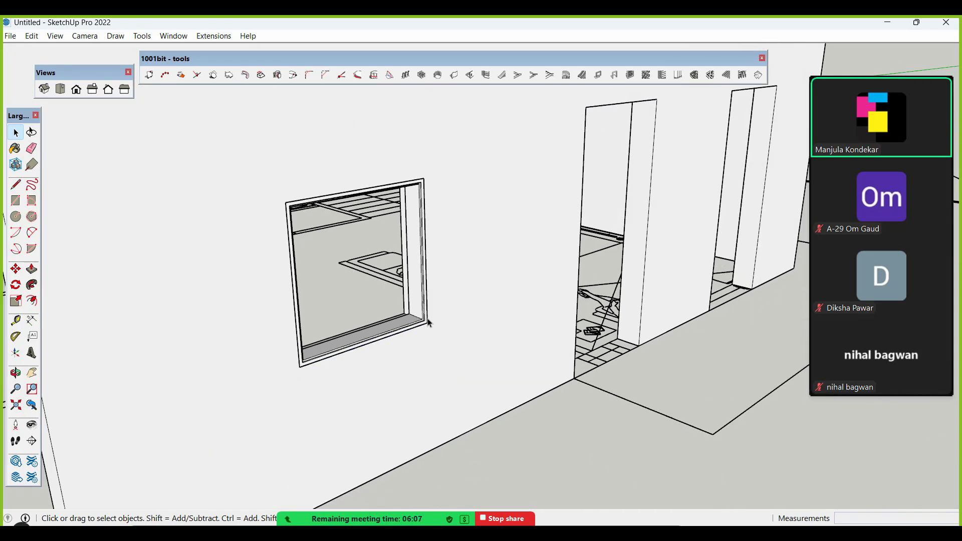
click(423, 325)
key(m)
click(425, 324)
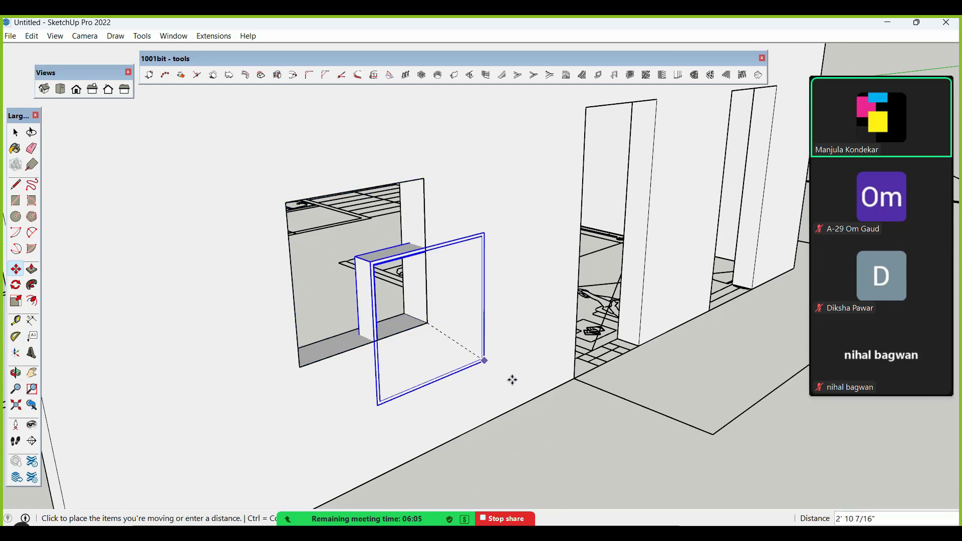
scroll(364, 239, down, 3)
click(564, 424)
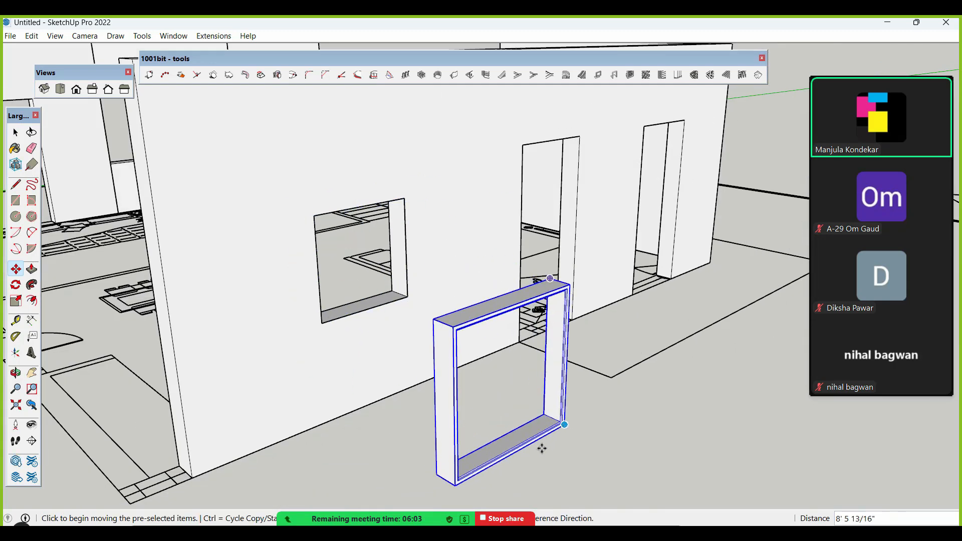
- Move the window frame by its lower corner back into the wall opening and deselect it
click(455, 484)
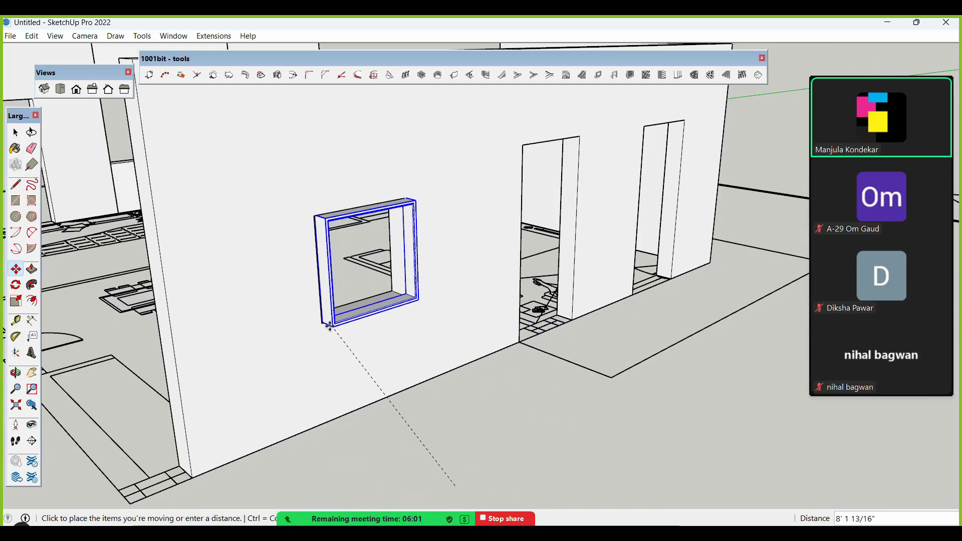
click(325, 324)
scroll(396, 290, up, 4)
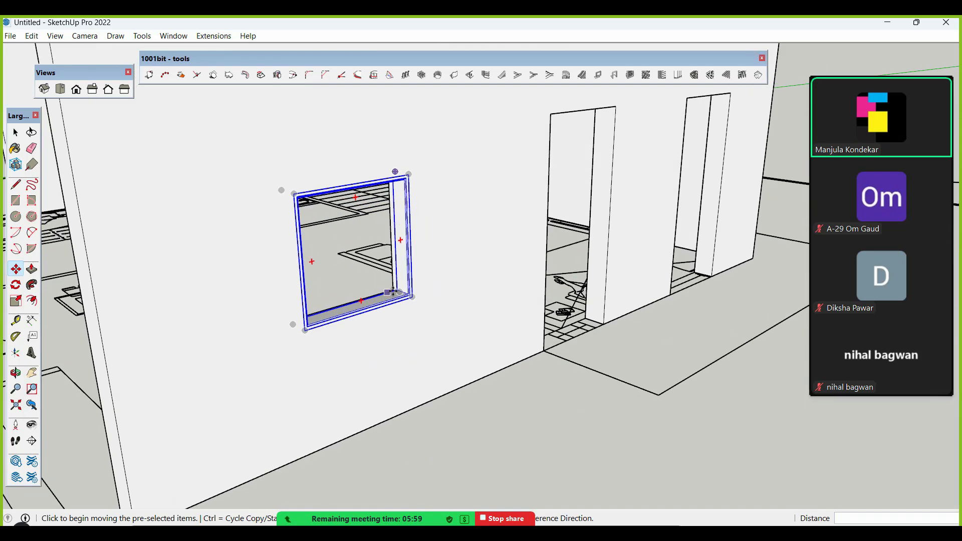
click(397, 290)
key(space)
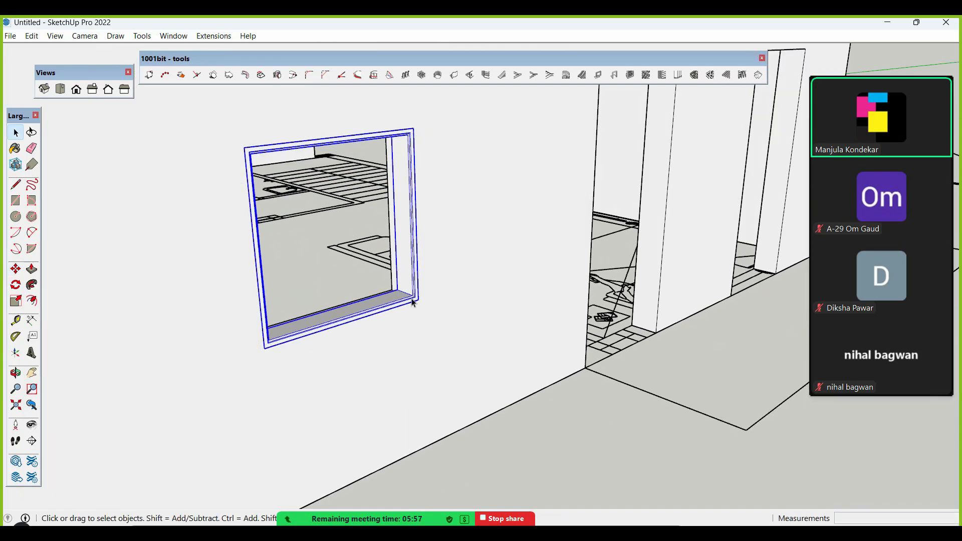
click(514, 395)
- Paint the window frame with the Slate Light Tile material from the Tile collection and close the materials tray
middle_drag(514, 397, 371, 161)
scroll(414, 371, up, 5)
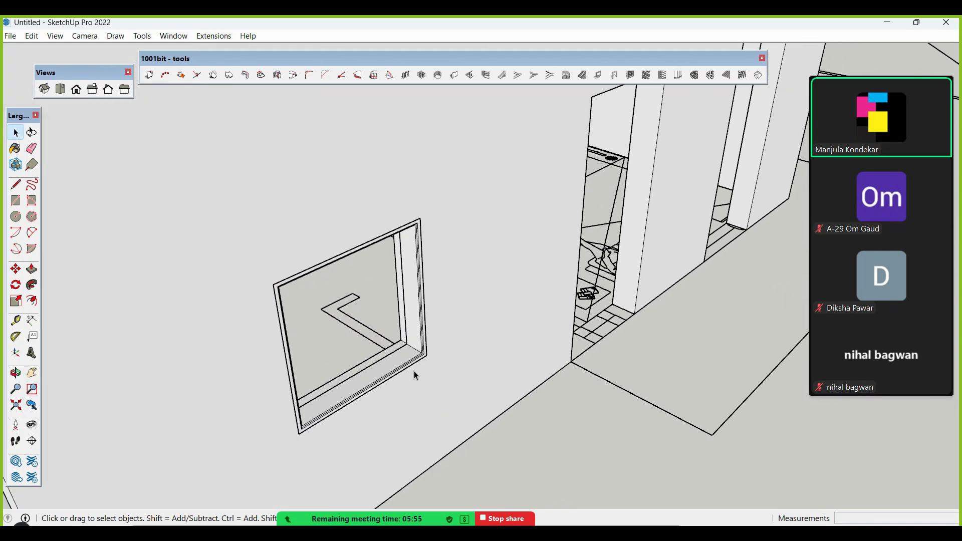
key(b)
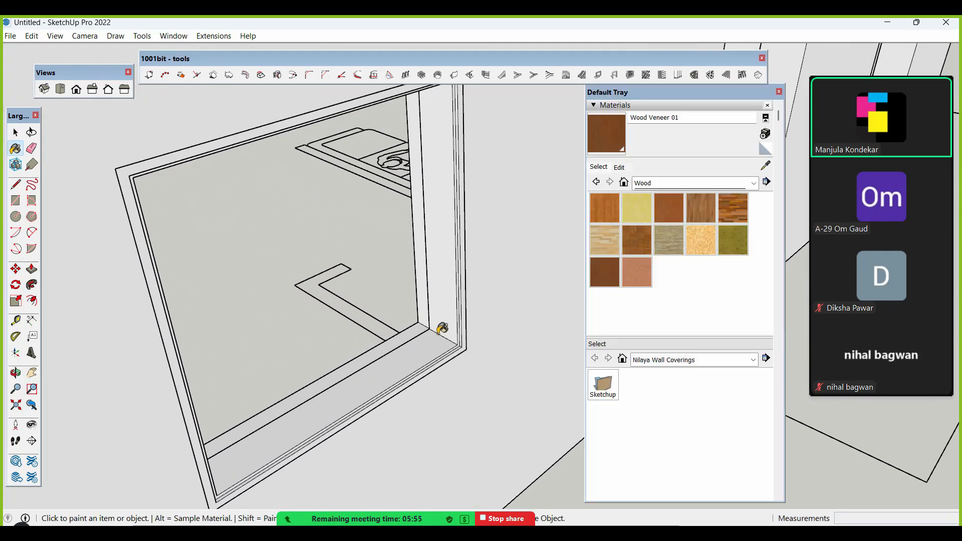
click(753, 182)
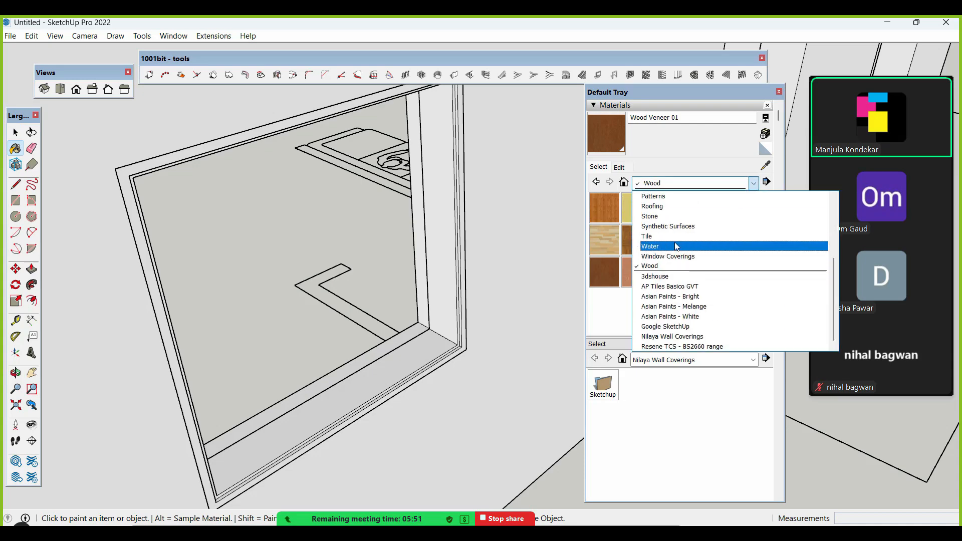
click(651, 236)
click(670, 301)
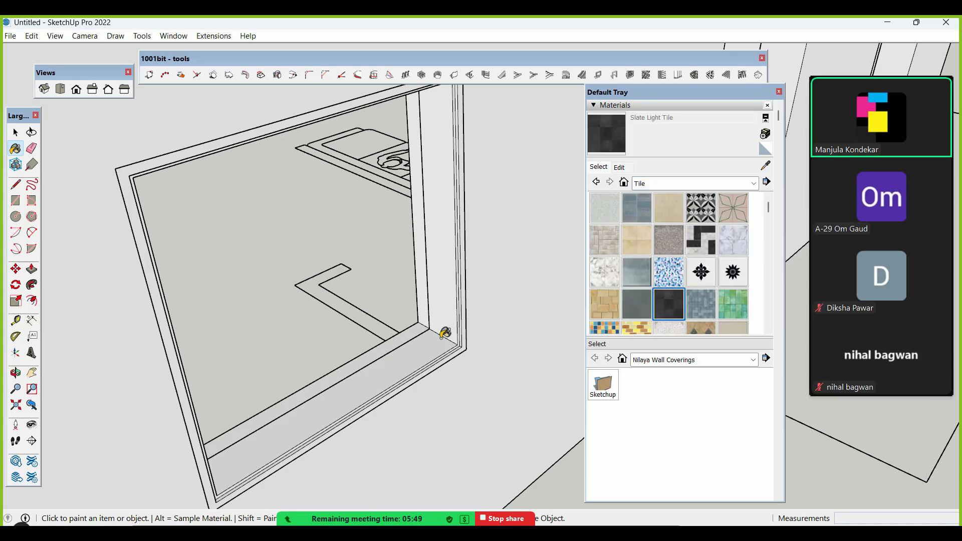
click(441, 338)
scroll(347, 214, down, 5)
scroll(282, 257, up, 2)
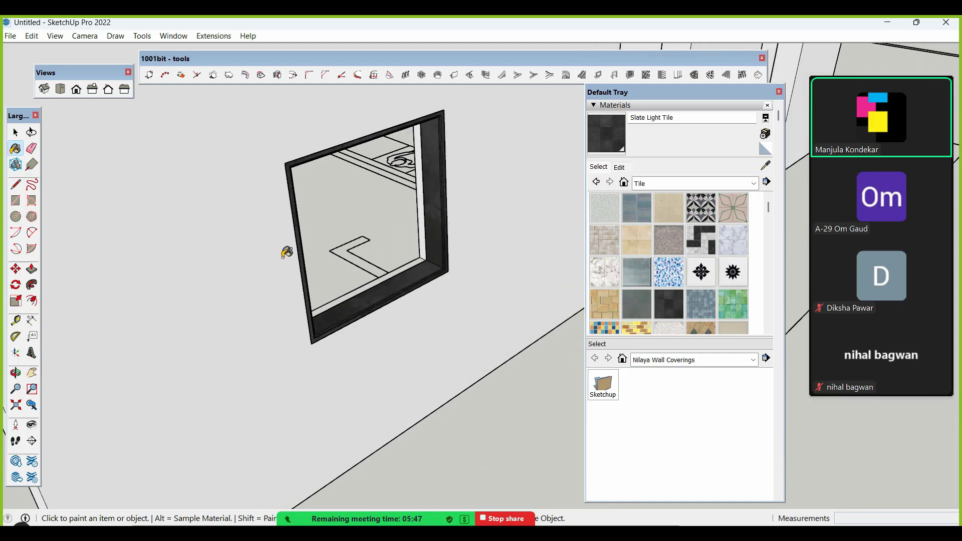
key(space)
click(779, 91)
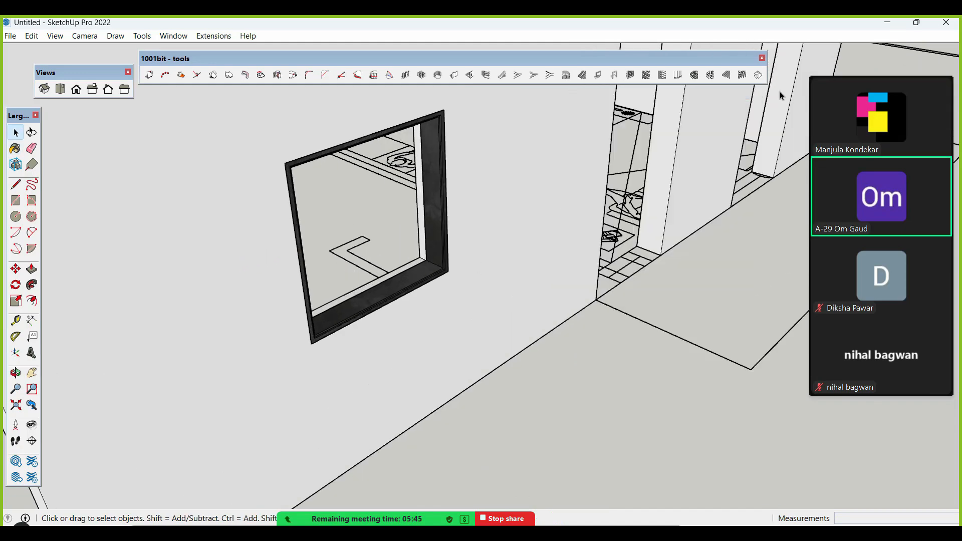
- Draw a rectangle face filling the door opening nearest the window, from corner to corner
scroll(383, 396, down, 4)
middle_drag(353, 404, 399, 339)
scroll(466, 312, up, 2)
middle_drag(465, 310, 457, 344)
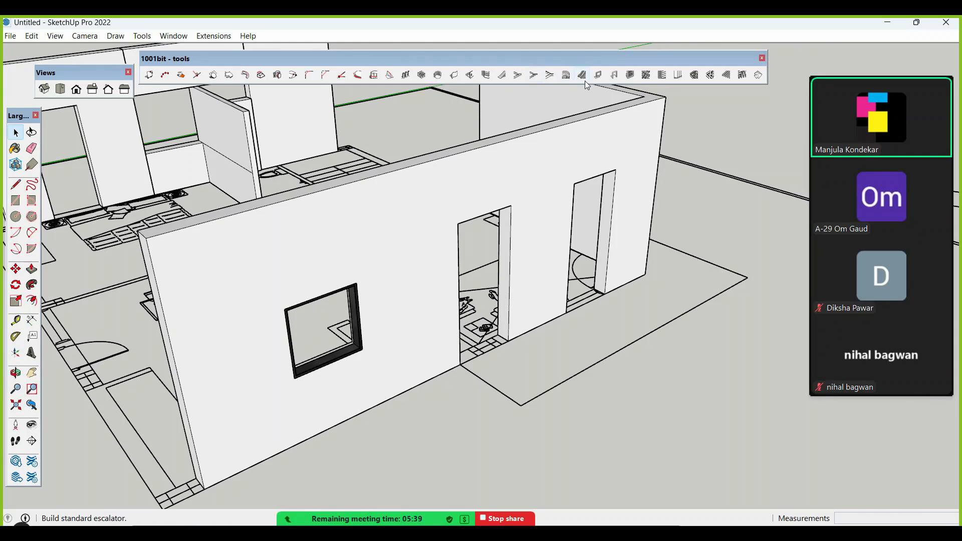
key(r)
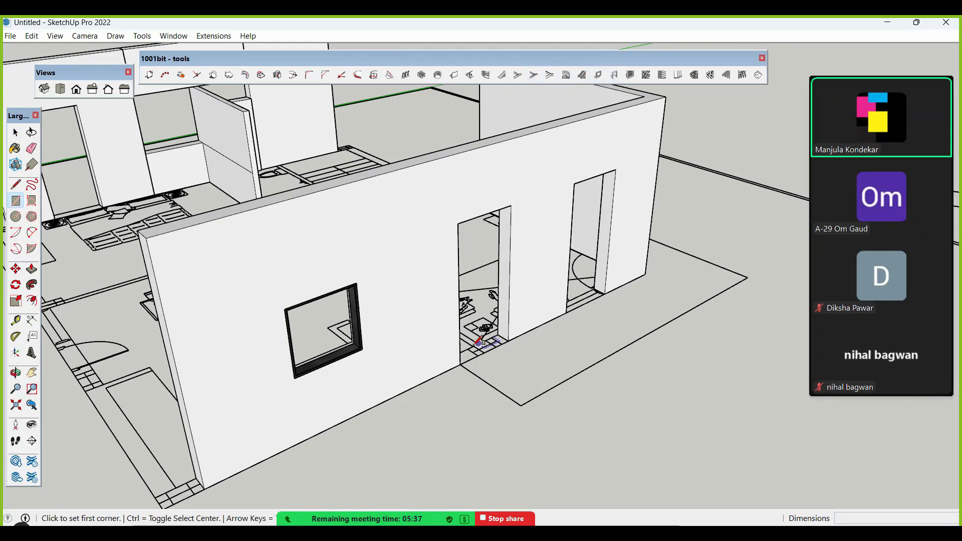
click(460, 364)
click(511, 205)
key(space)
scroll(501, 225, down, 3)
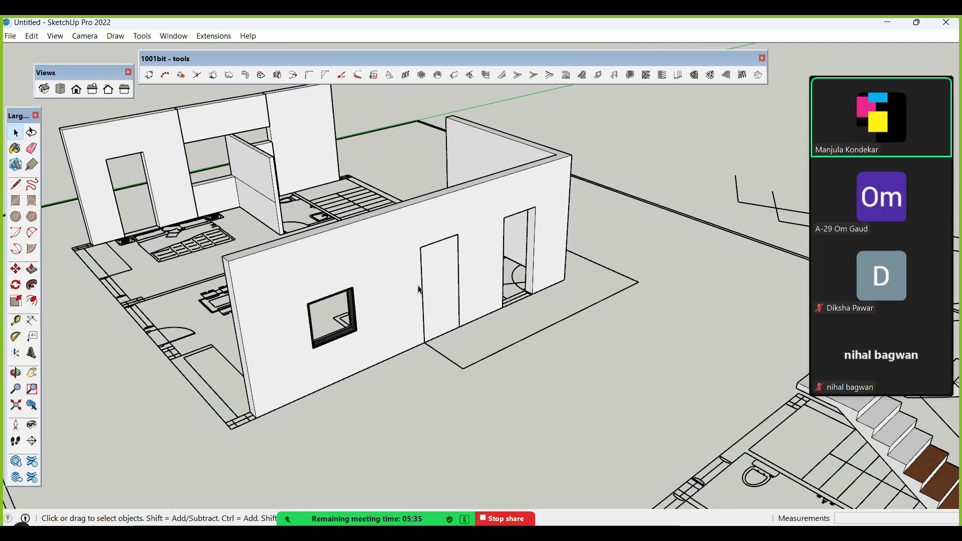
- Create a 1001bit door frame with bevelled edge on the door opening's face, 5 7/8" deep and 1 3/16" wide, located at the back
scroll(433, 274, up, 4)
click(434, 274)
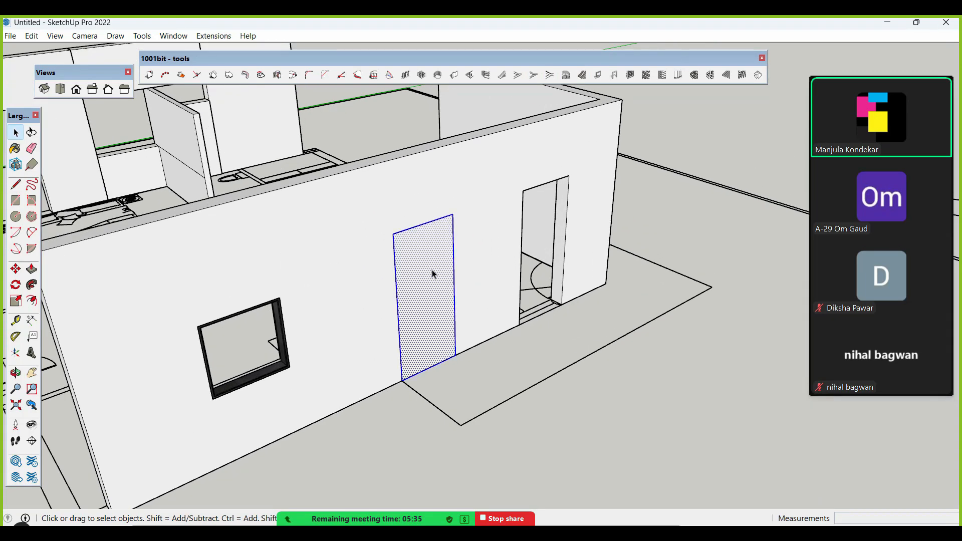
click(616, 76)
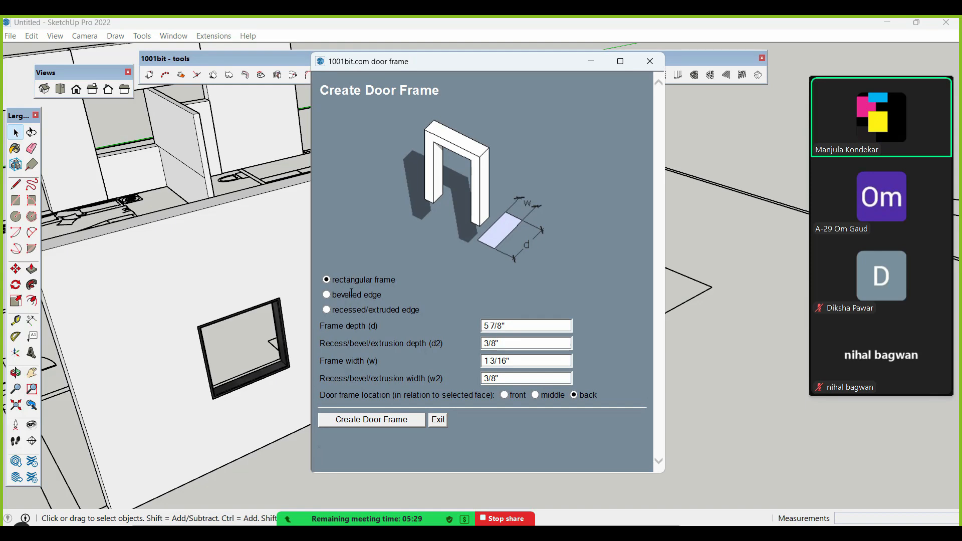
click(327, 295)
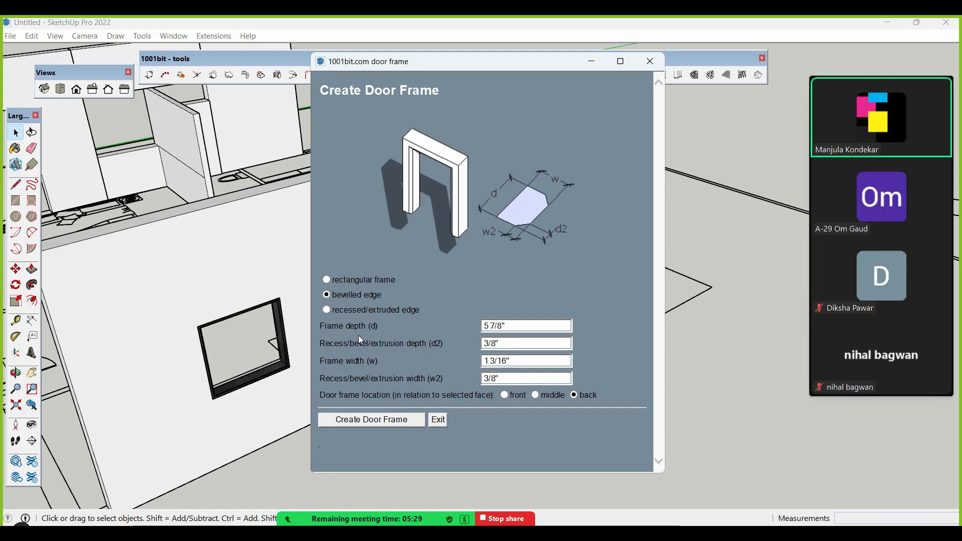
click(365, 422)
click(432, 340)
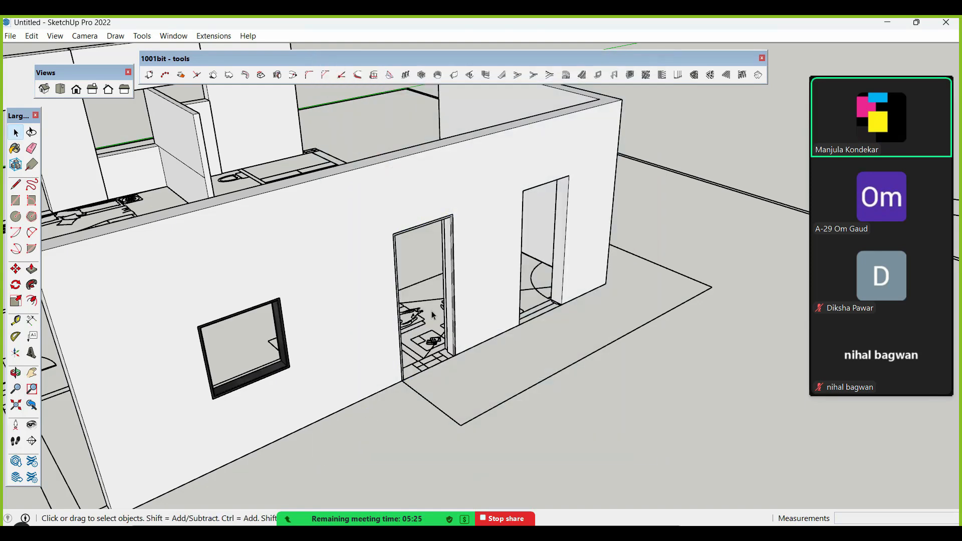
- Paint the door frame with the Slate Light Tile material and close the materials tray
scroll(473, 373, up, 10)
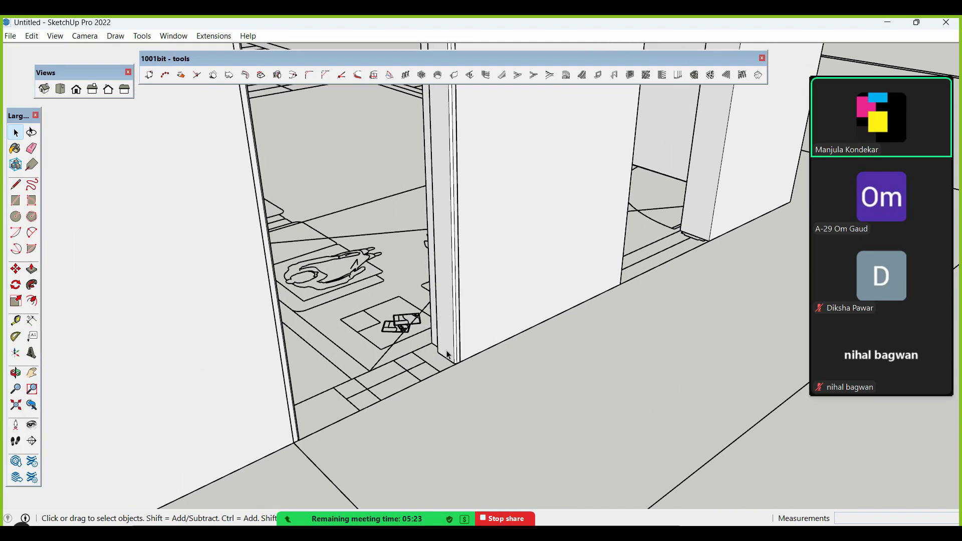
scroll(470, 360, up, 5)
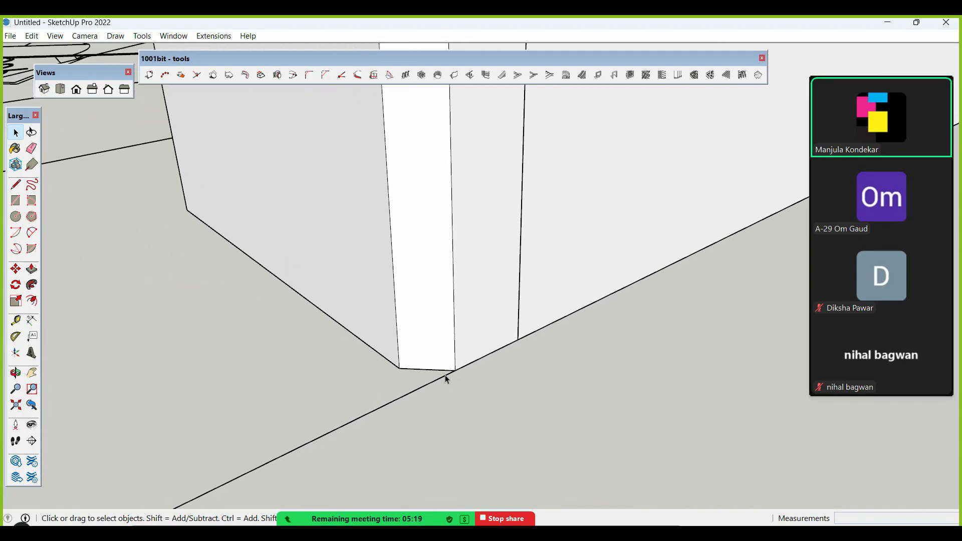
scroll(444, 374, up, 8)
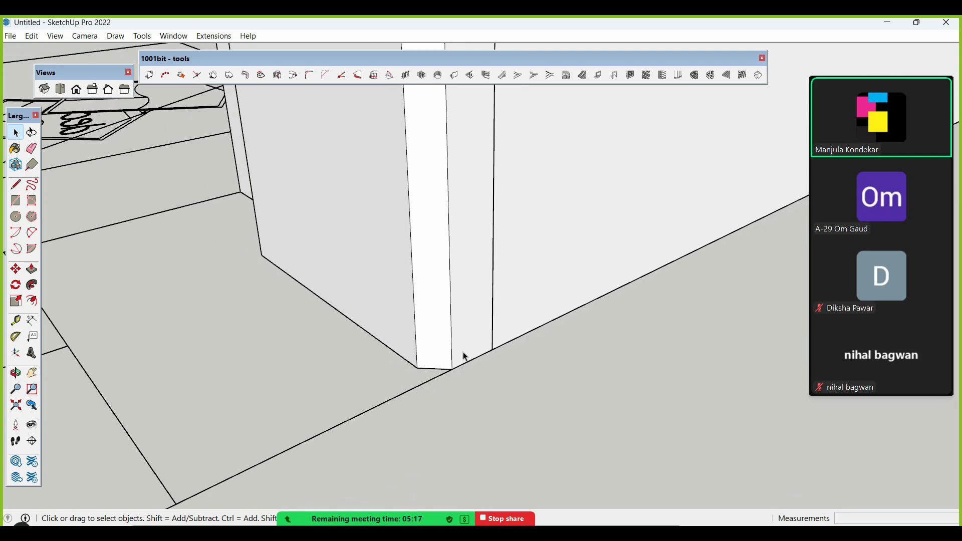
scroll(454, 340, down, 10)
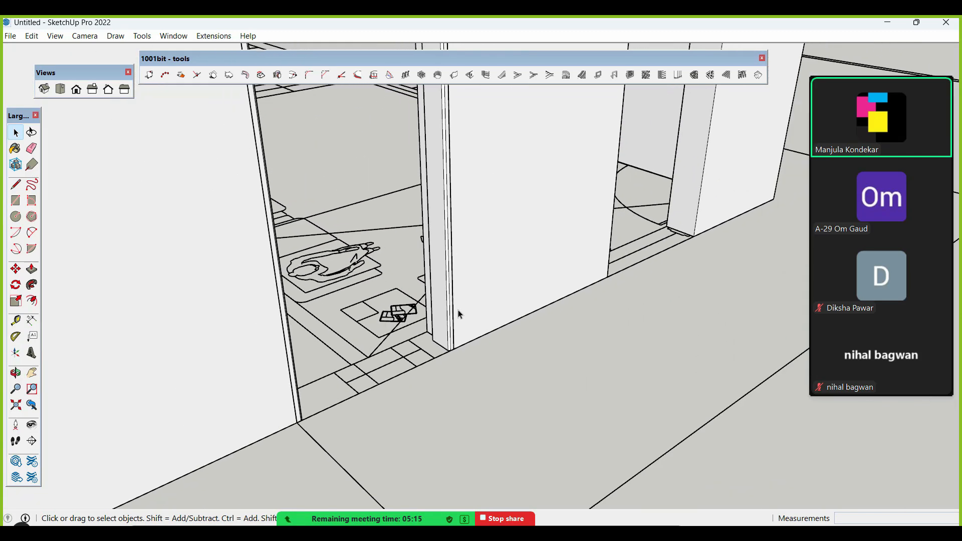
key(b)
key(space)
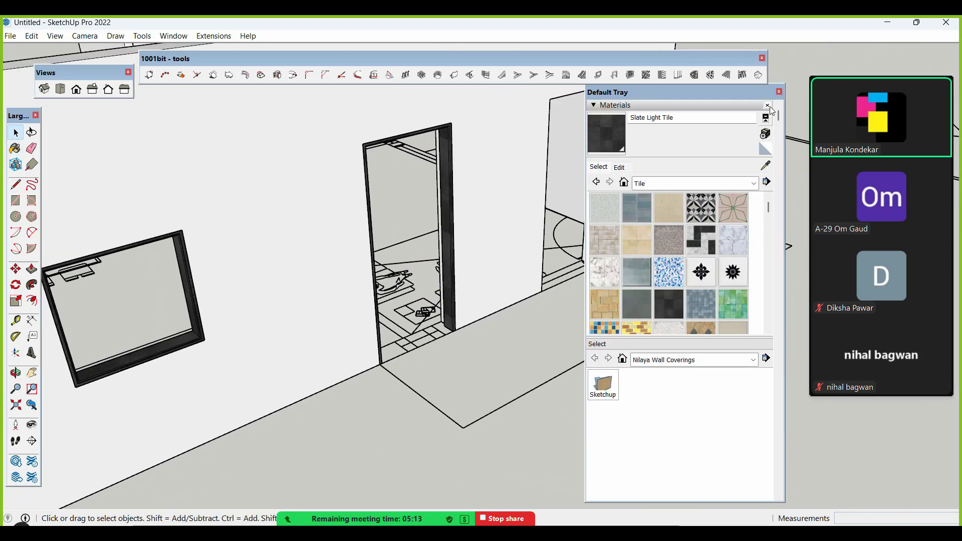
click(778, 91)
scroll(630, 288, down, 5)
mouse_move(587, 366)
middle_down()
mouse_move(543, 320)
mouse_move(420, 240)
mouse_move(451, 354)
mouse_move(485, 351)
mouse_move(464, 339)
mouse_move(488, 355)
mouse_move(555, 285)
middle_up()
scroll(485, 351, up, 3)
scroll(488, 350, down, 3)
scroll(526, 350, down, 3)
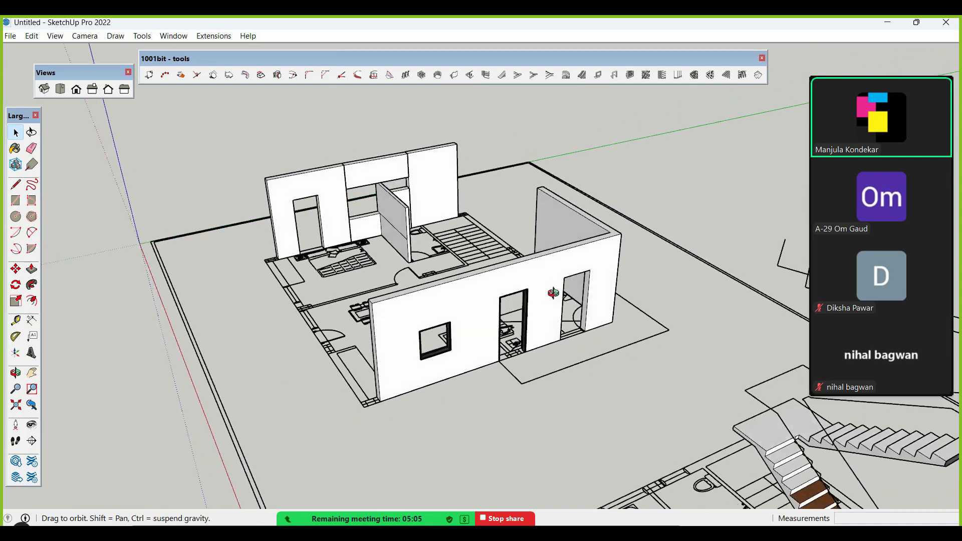
scroll(536, 313, up, 5)
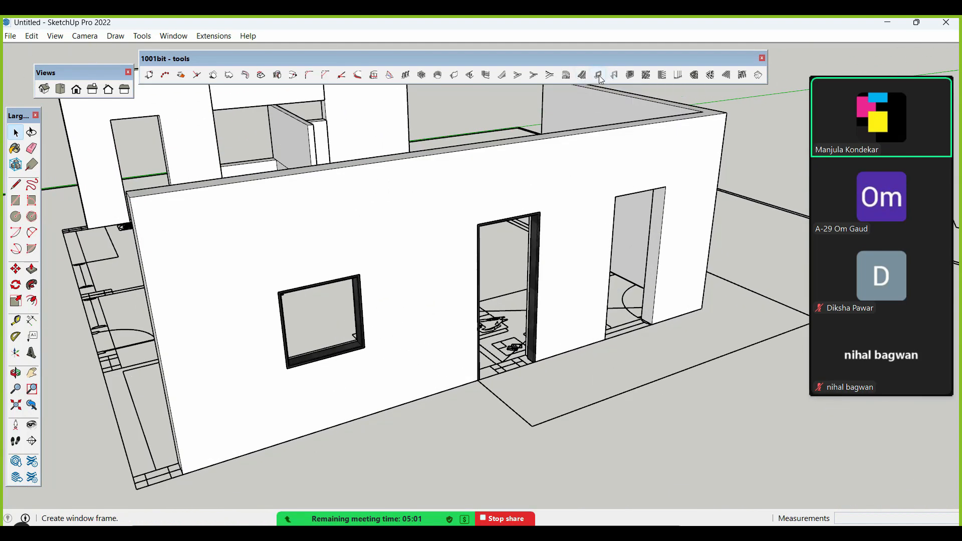
scroll(368, 408, down, 3)
middle_drag(368, 408, 431, 366)
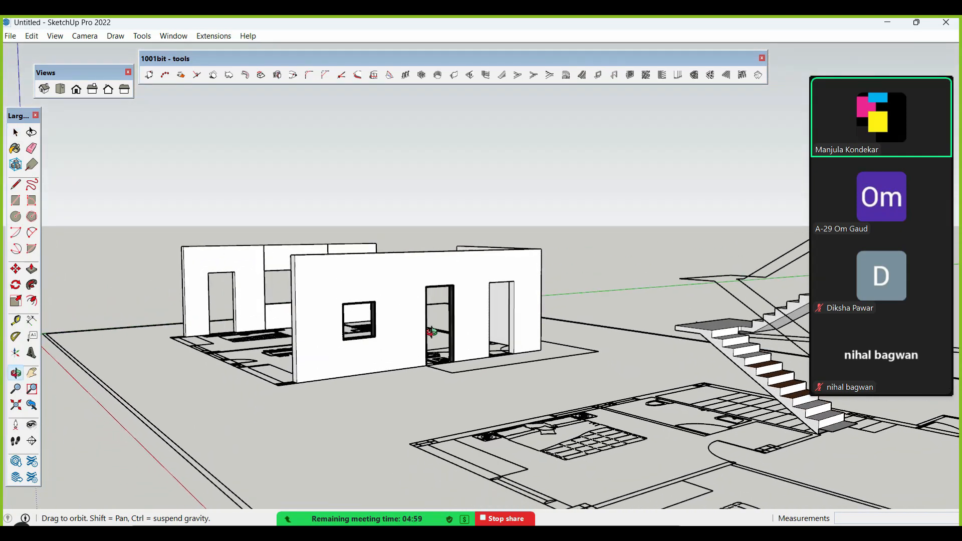
scroll(436, 361, up, 4)
scroll(441, 360, up, 1)
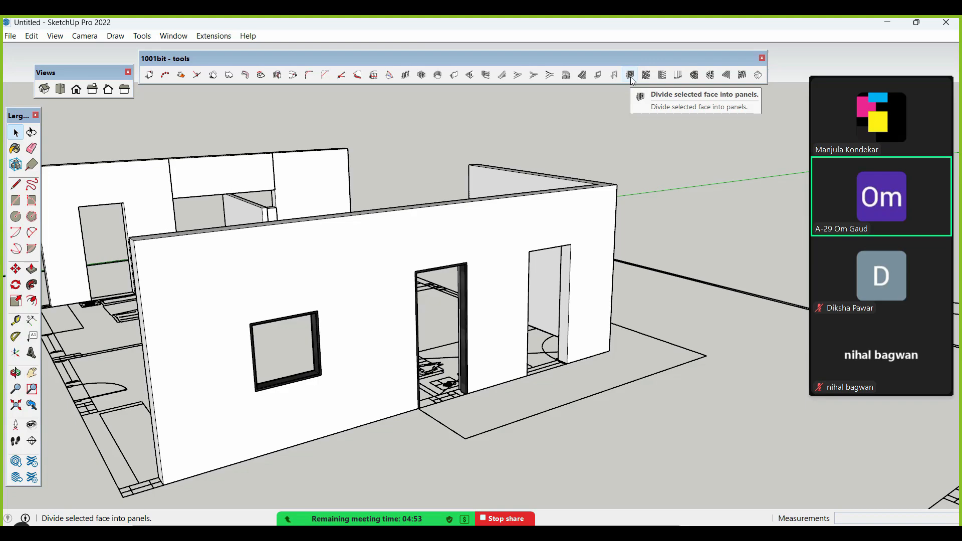
- Draw a rectangle over the second floor plan's outer wall strip, from the column between the bedrooms to the bathroom wall
scroll(569, 258, down, 6)
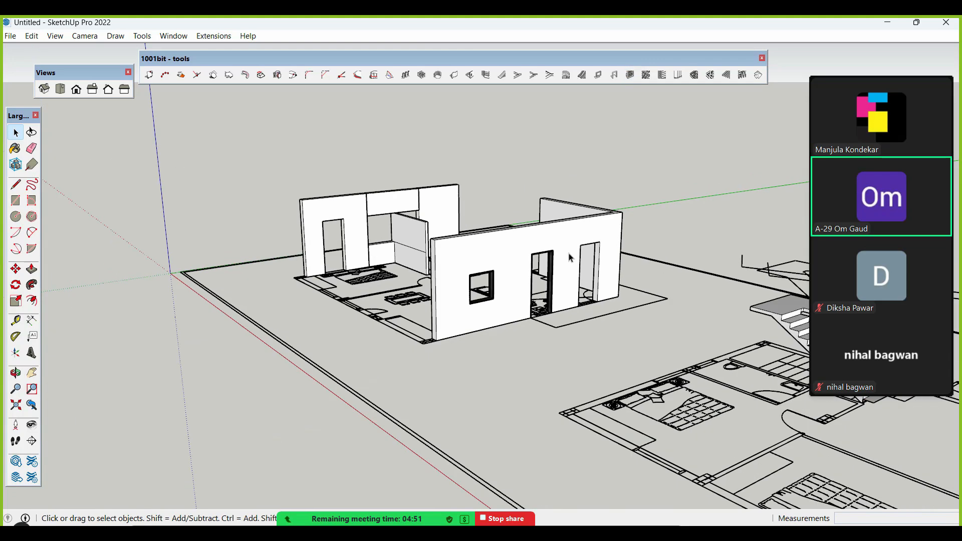
middle_drag(434, 328, 435, 392)
scroll(396, 332, down, 5)
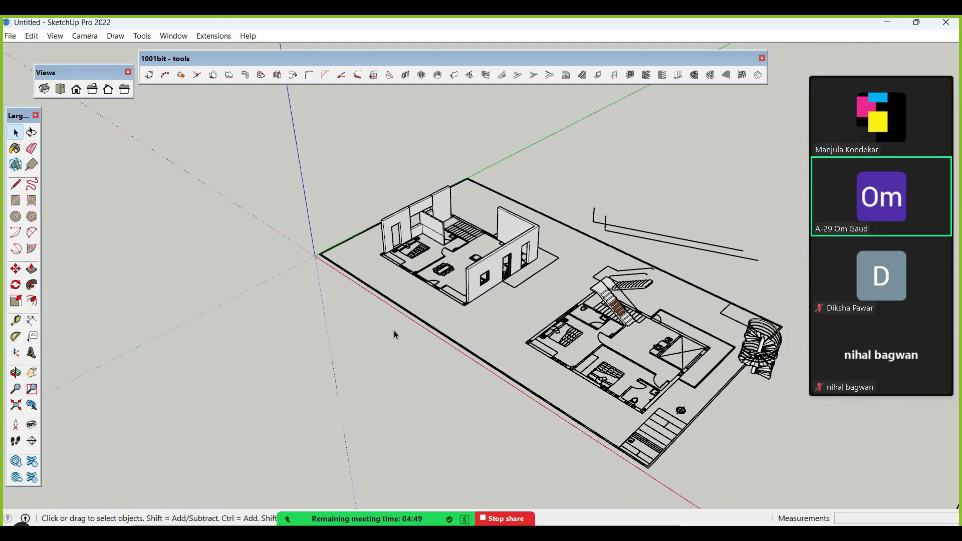
scroll(576, 372, up, 3)
scroll(579, 374, up, 5)
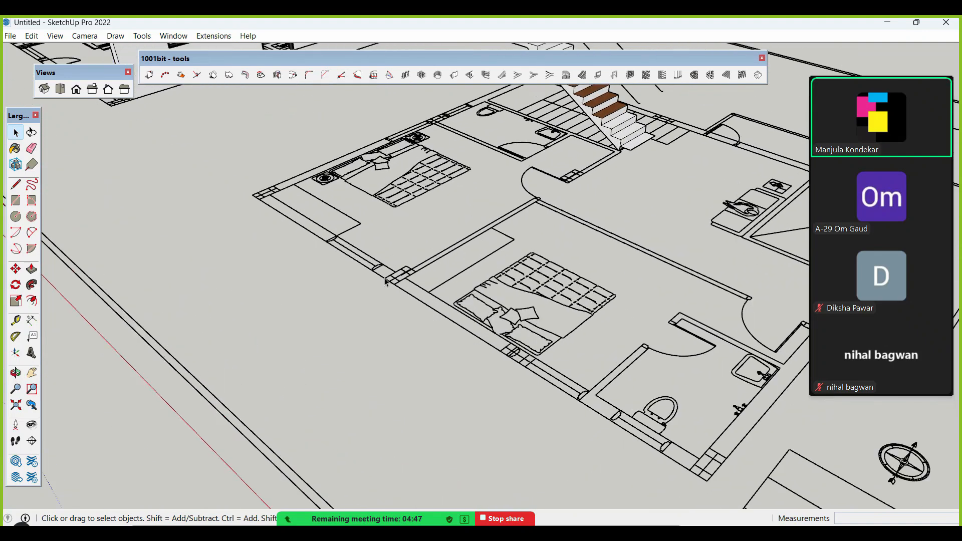
key(r)
click(394, 284)
scroll(421, 301, down, 3)
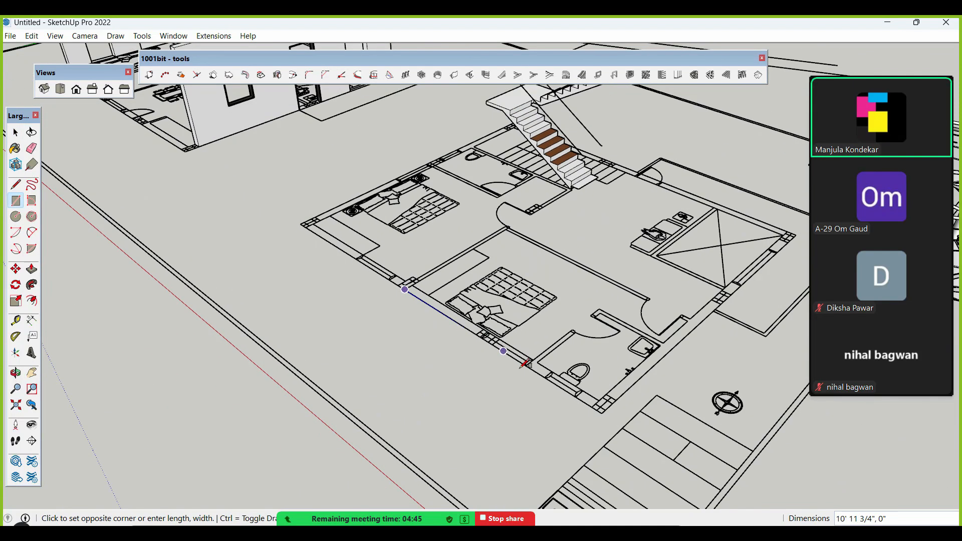
scroll(546, 345, up, 4)
click(542, 351)
key(space)
scroll(526, 371, down, 4)
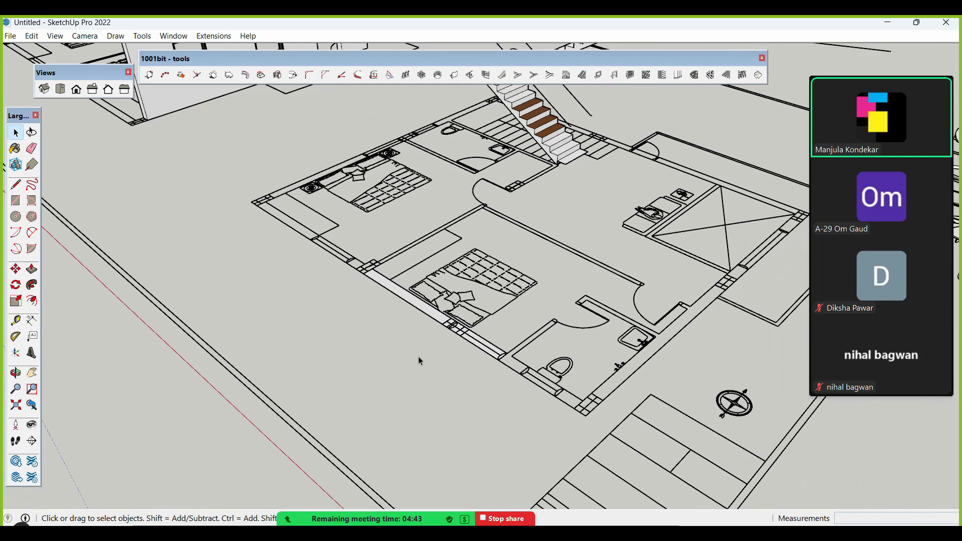
- Extrude the new wall strip face upward with Push/Pull into a solid wall
scroll(419, 356, up, 5)
click(474, 386)
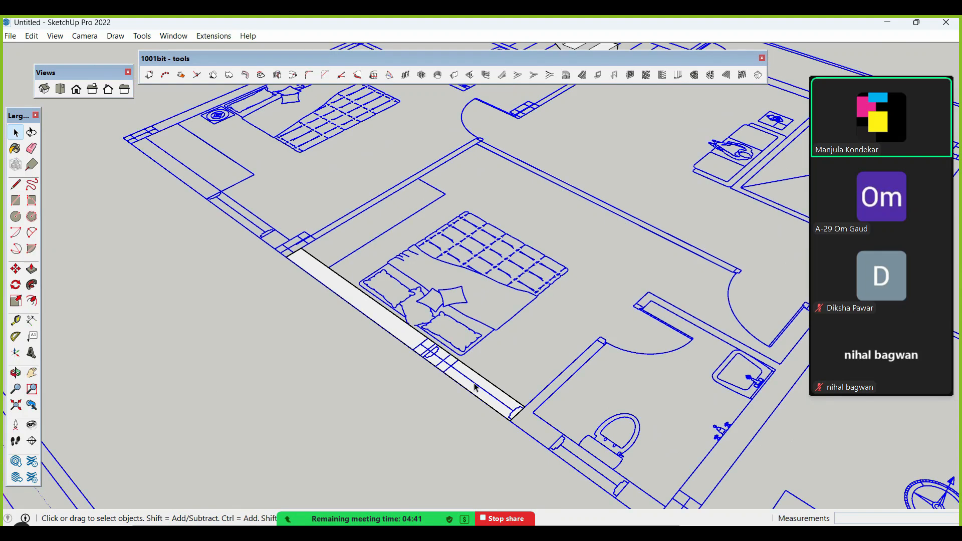
click(401, 339)
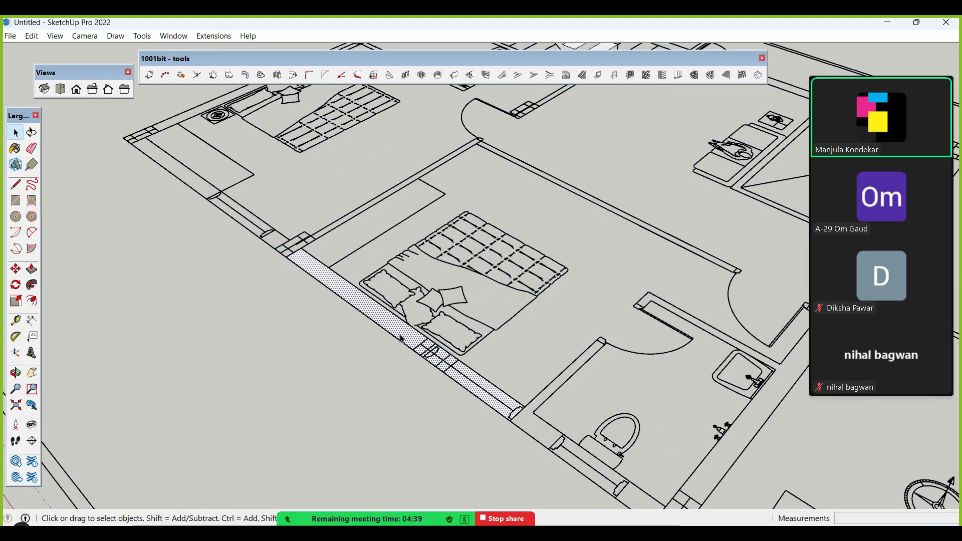
key(p)
click(400, 339)
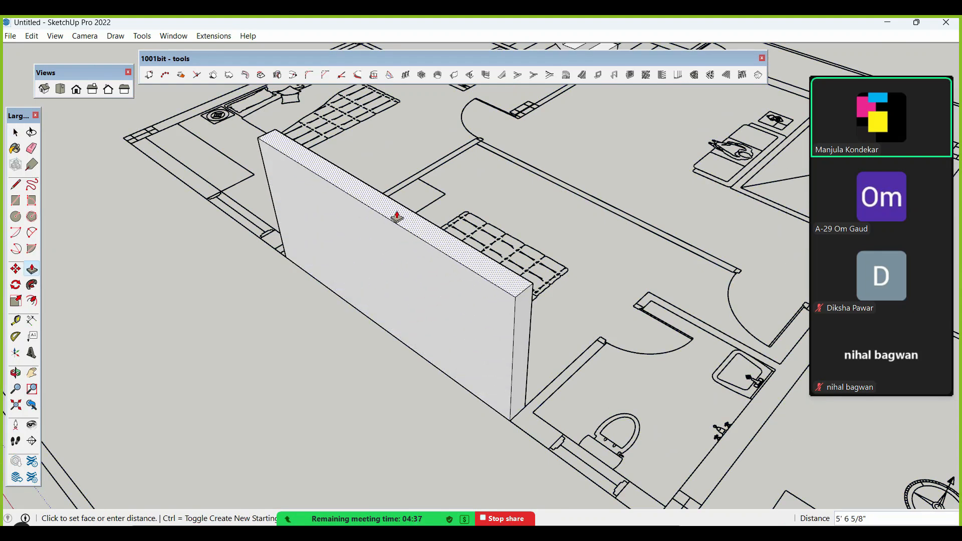
click(397, 209)
key(space)
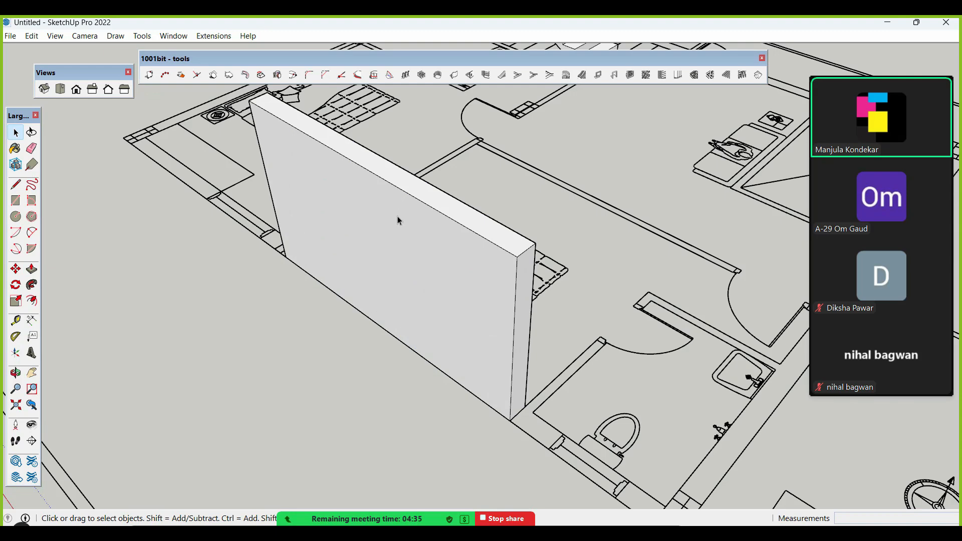
- Push the raised wall's outer face in by its full 9" thickness to remove the wall
click(419, 246)
scroll(419, 245, up, 2)
key(p)
click(423, 232)
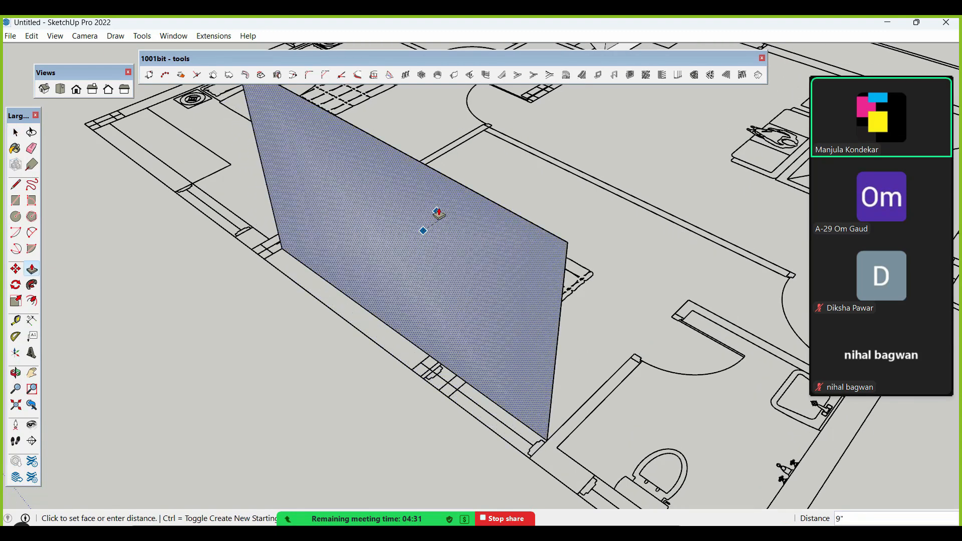
click(439, 210)
key(space)
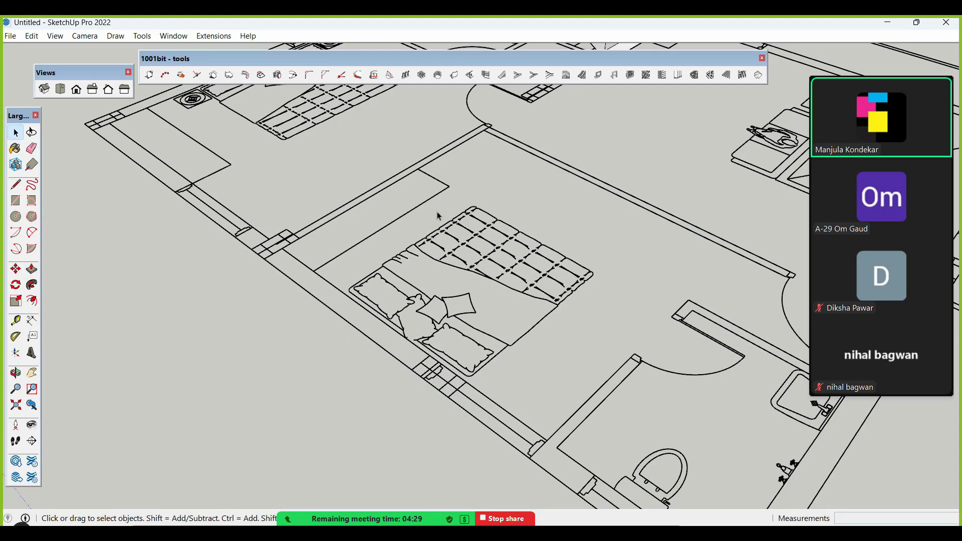
- Draw an upright rectangle about 10' 3 1/2" by 7' 7 1/2" along the bedroom's outer wall, starting at the column corner
key(r)
click(294, 240)
middle_drag(360, 290, 651, 245)
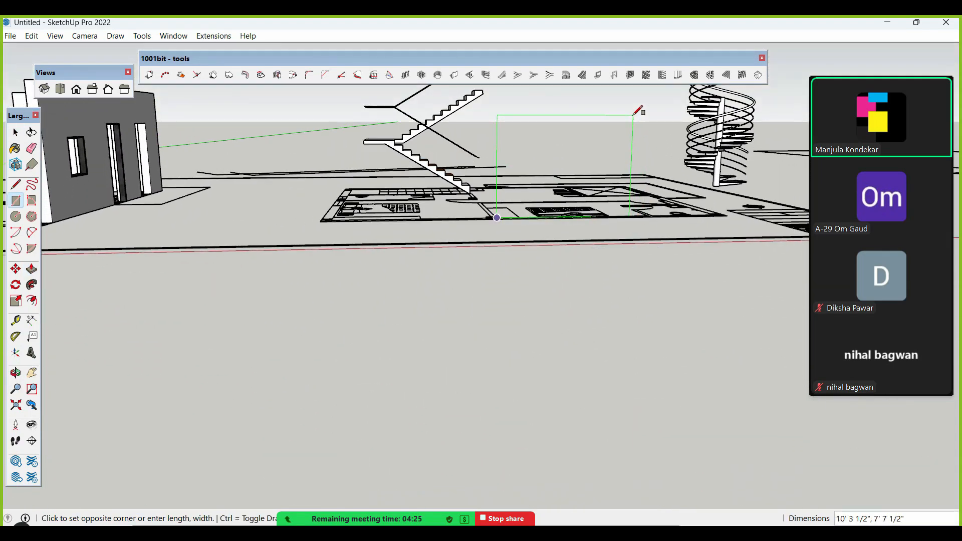
click(632, 115)
key(space)
- Divide the upright face into 1001bit panels, 3 rows by 3 columns, recessed/extruded edge, 5 7/8" deep, 3 15/16" frame and 1 3/16" divider width, located at back
middle_drag(281, 389, 427, 354)
scroll(537, 294, up, 5)
click(551, 288)
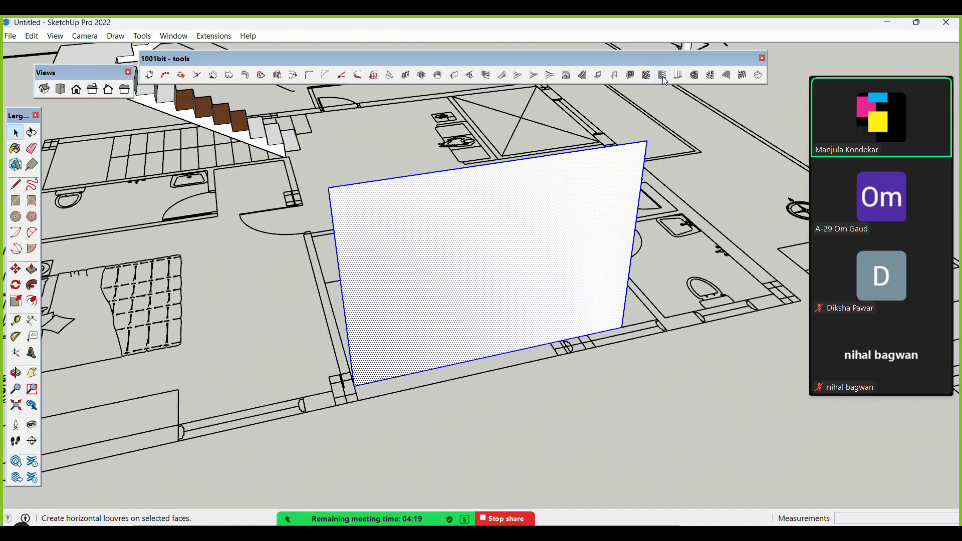
click(630, 75)
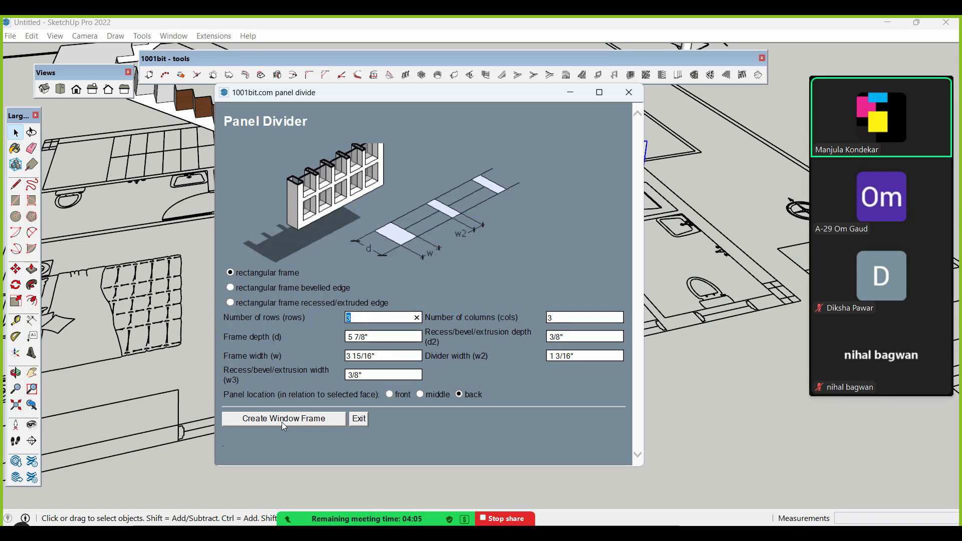
click(230, 287)
click(231, 303)
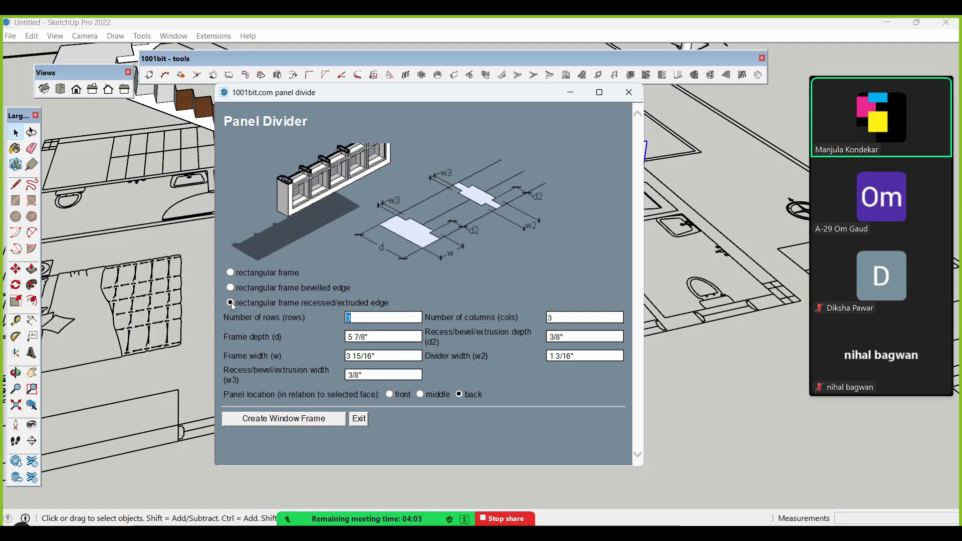
click(284, 418)
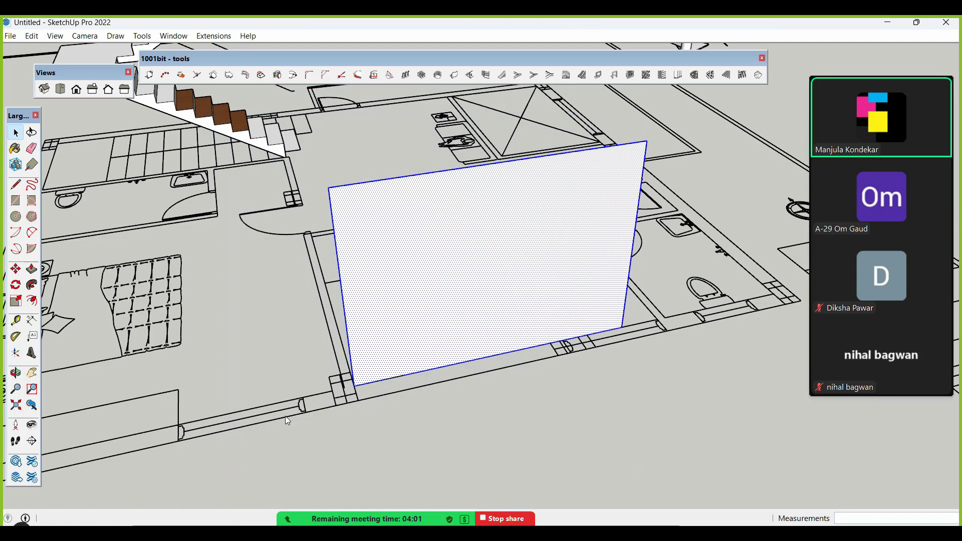
- Examine the panelled window frame on the floor plan from several angles and distances
click(457, 266)
scroll(491, 431, down, 3)
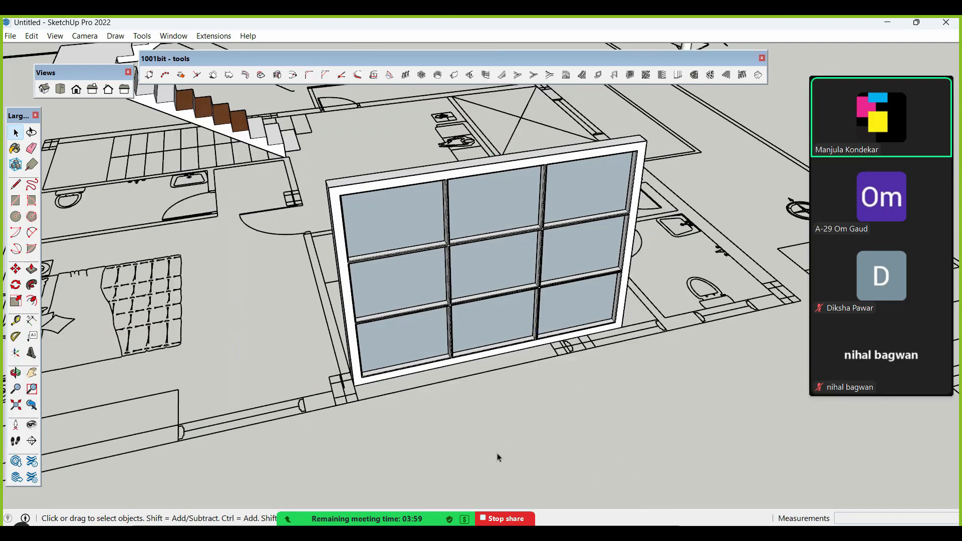
middle_drag(499, 456, 433, 401)
scroll(431, 342, up, 4)
middle_drag(431, 343, 455, 368)
scroll(448, 359, down, 3)
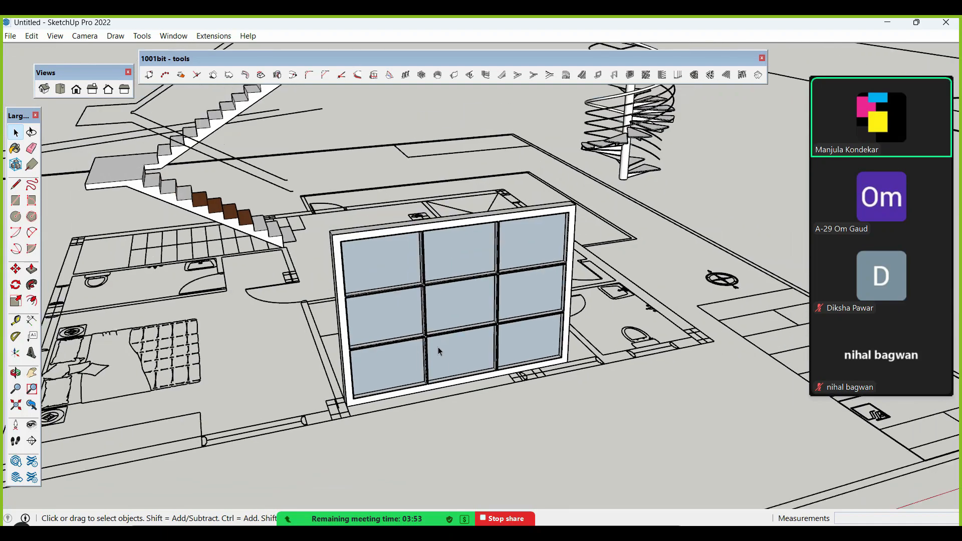
mouse_move(458, 224)
middle_down()
mouse_move(574, 302)
mouse_move(460, 322)
mouse_move(762, 241)
mouse_move(435, 272)
mouse_move(296, 230)
middle_up()
middle_drag(476, 295, 451, 305)
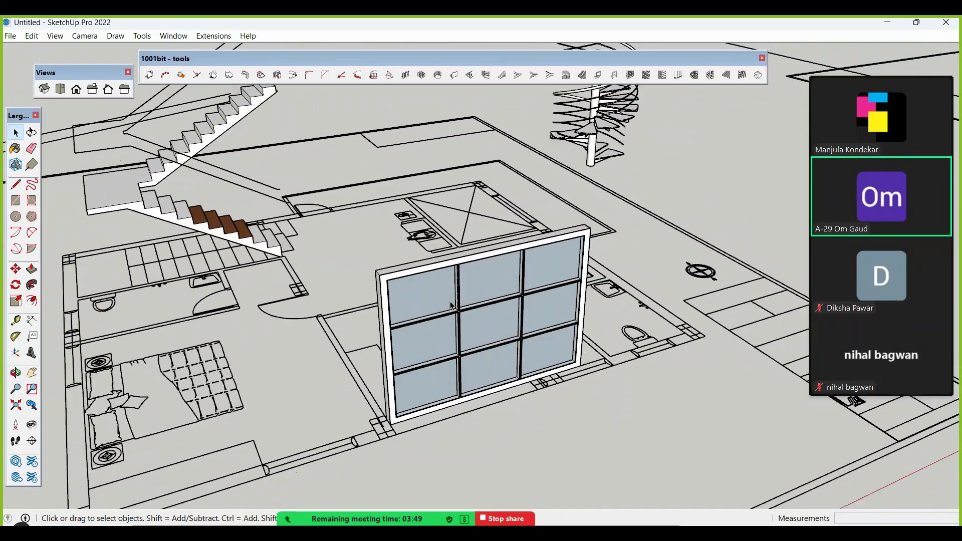
- Choose the grey Color M04 from the Colors material collection for painting
scroll(473, 345, up, 2)
key(b)
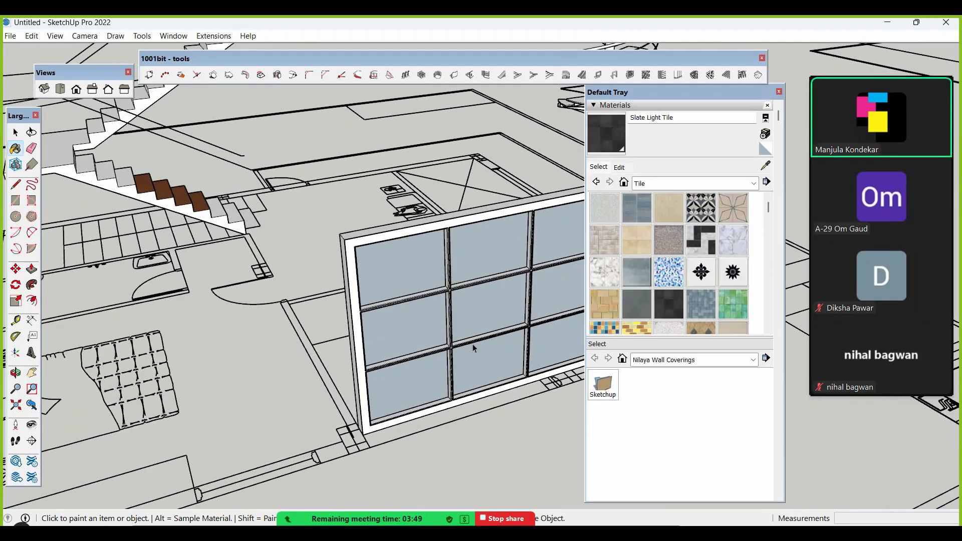
click(752, 184)
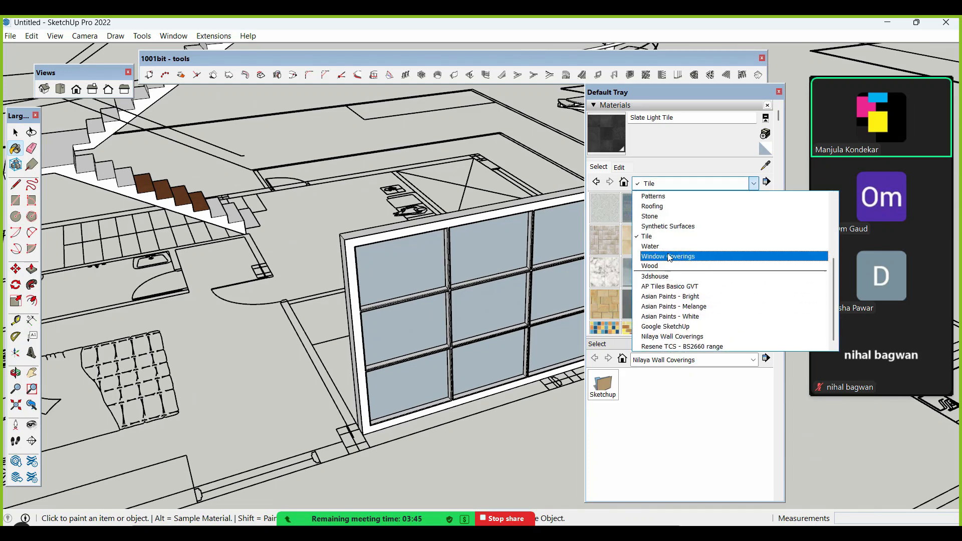
scroll(669, 257, up, 3)
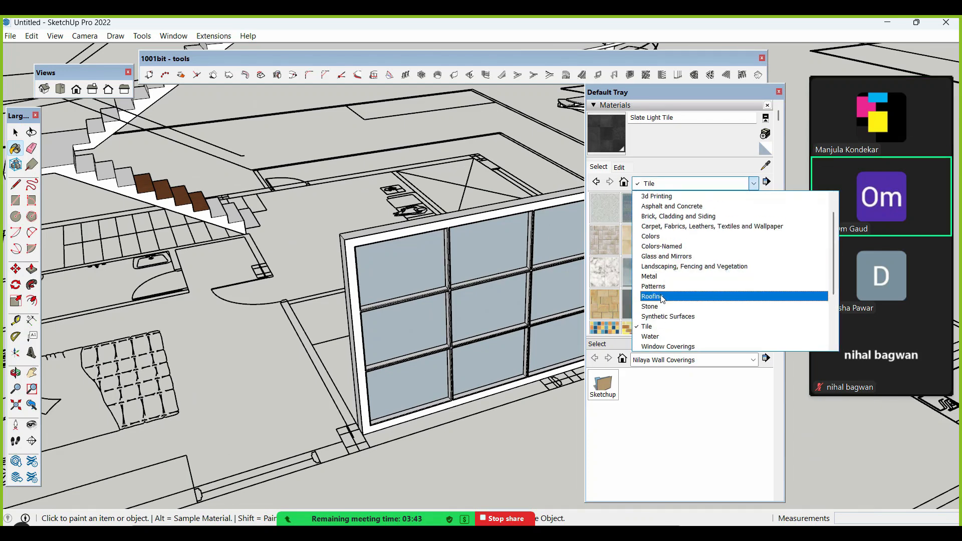
scroll(661, 300, up, 1)
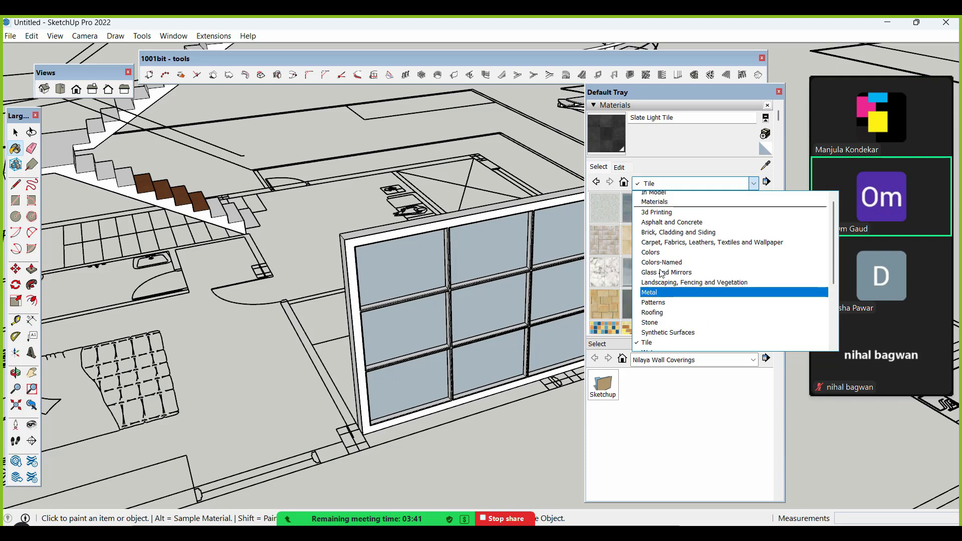
click(659, 253)
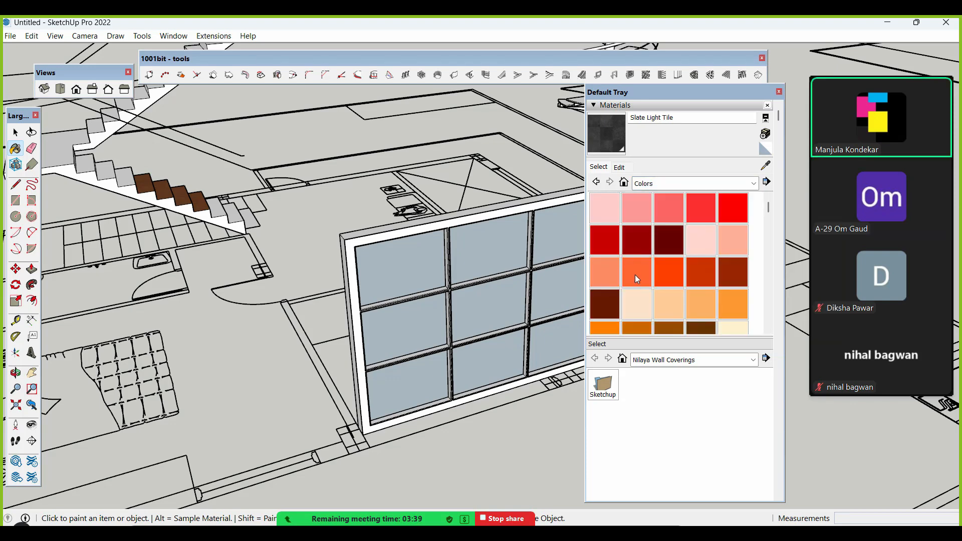
scroll(639, 281, down, 4)
scroll(651, 291, down, 5)
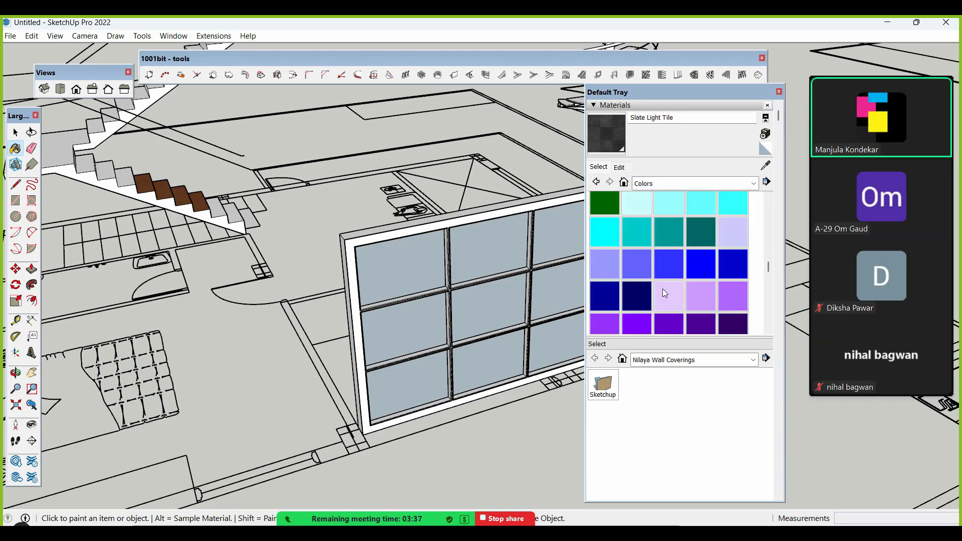
scroll(647, 295, down, 3)
scroll(640, 297, down, 3)
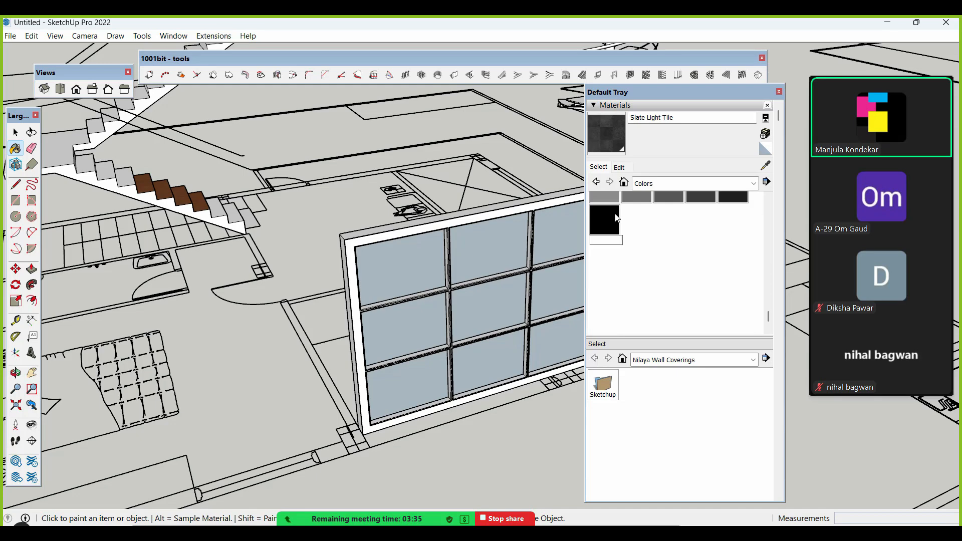
click(604, 197)
- Open the panel group for editing and paint its frame and dividers with Color M04
scroll(308, 239, down, 5)
key(space)
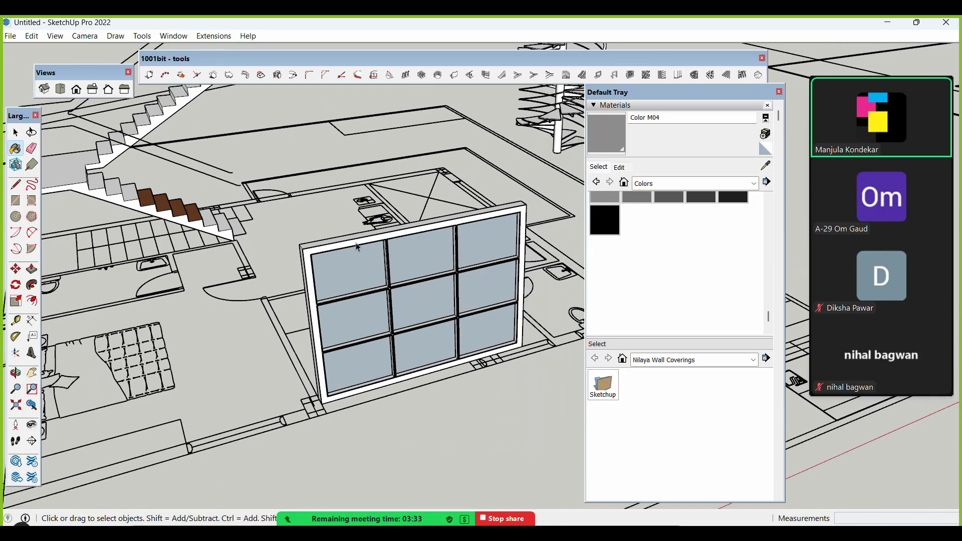
click(358, 246)
double_click(358, 245)
scroll(359, 245, up, 3)
key(b)
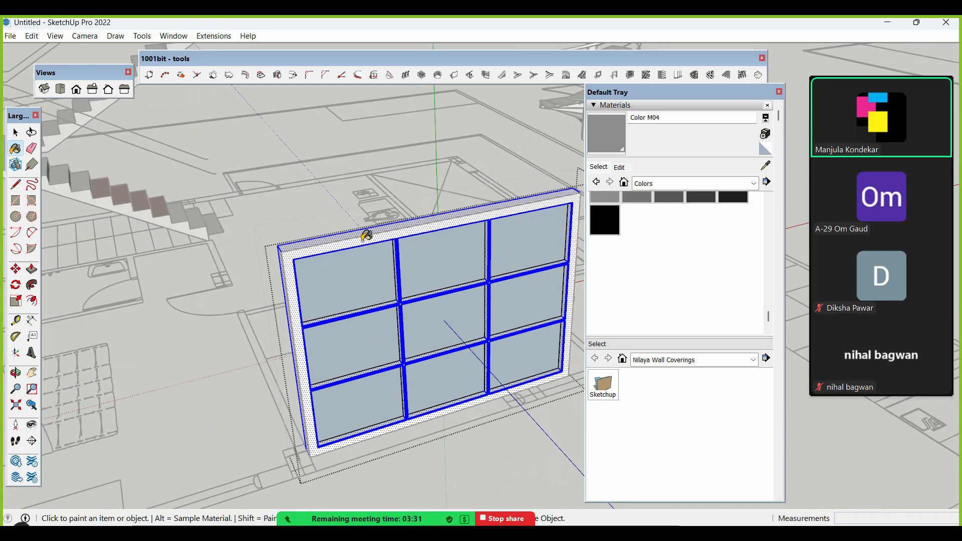
click(367, 228)
key(space)
- Paint the window panes with Translucent Glass Blue from the Glass and Mirrors collection and close the materials tray
click(753, 183)
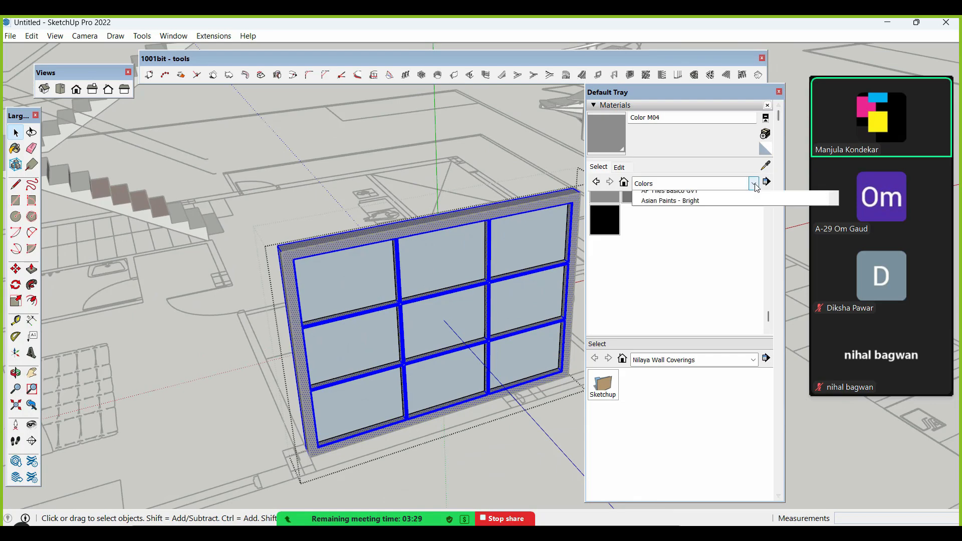
click(681, 220)
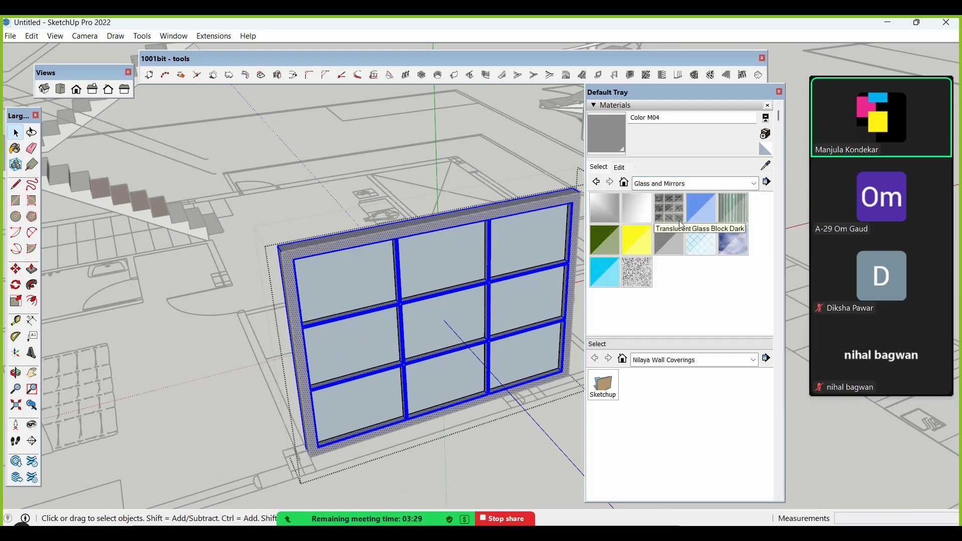
click(701, 207)
click(488, 254)
key(space)
scroll(390, 401, down, 2)
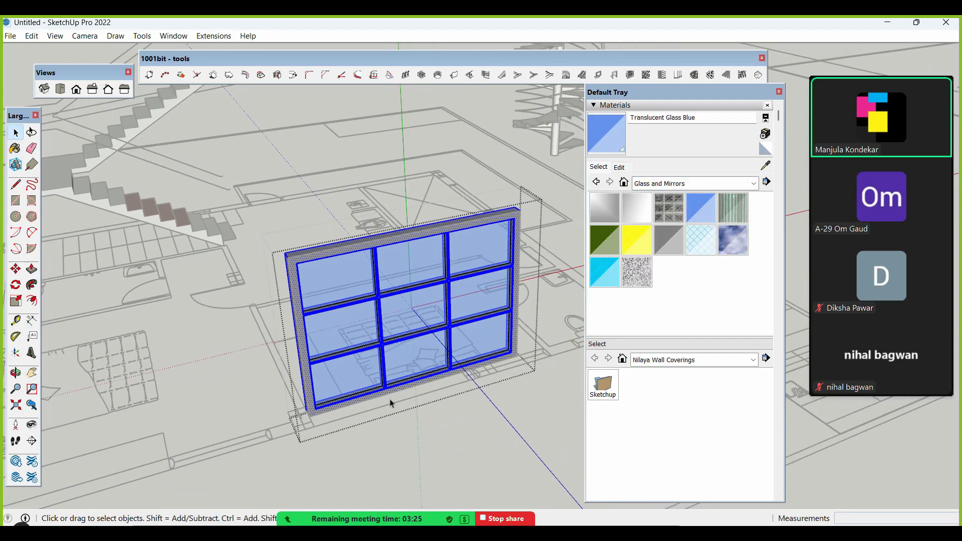
middle_drag(458, 463, 377, 285)
click(778, 92)
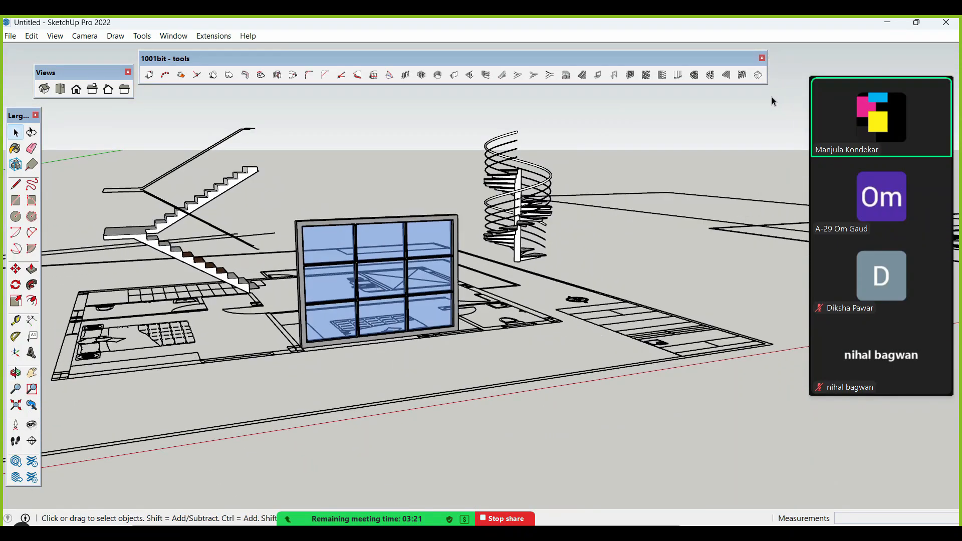
scroll(383, 323, up, 2)
middle_drag(393, 302, 480, 357)
scroll(481, 358, down, 2)
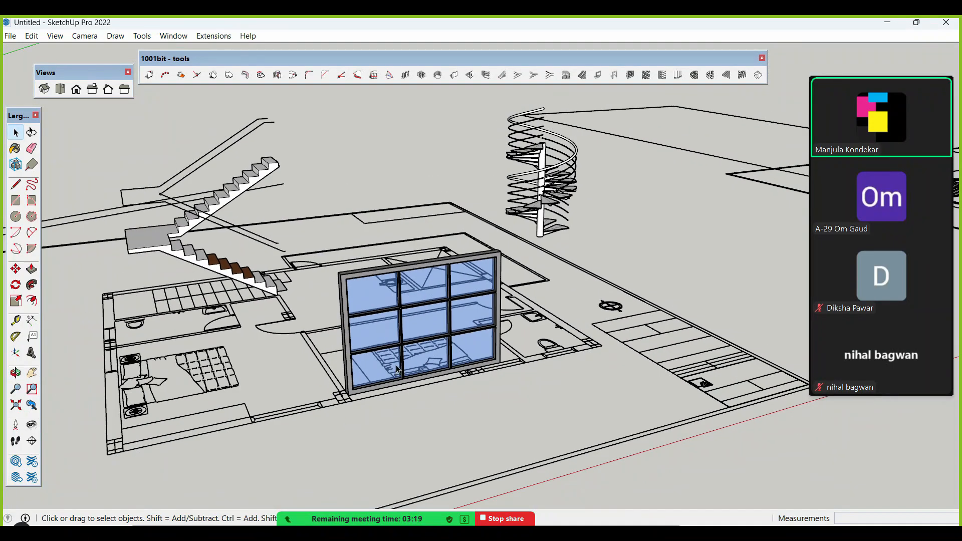
- Undo the window's painting and panel division back to the plain upright rectangular face on the floor plan
scroll(403, 364, up, 4)
scroll(403, 364, down, 5)
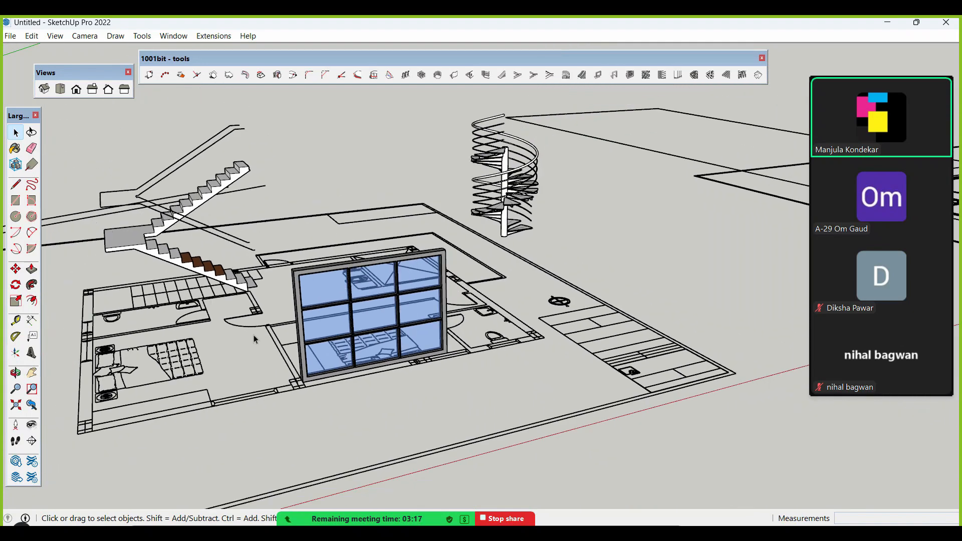
scroll(334, 357, up, 2)
key(ctrl+z)
key(ctrl+z)
key(ctrl+z)
key(ctrl+z)
key(ctrl+z)
key(ctrl+z)
key(ctrl+z)
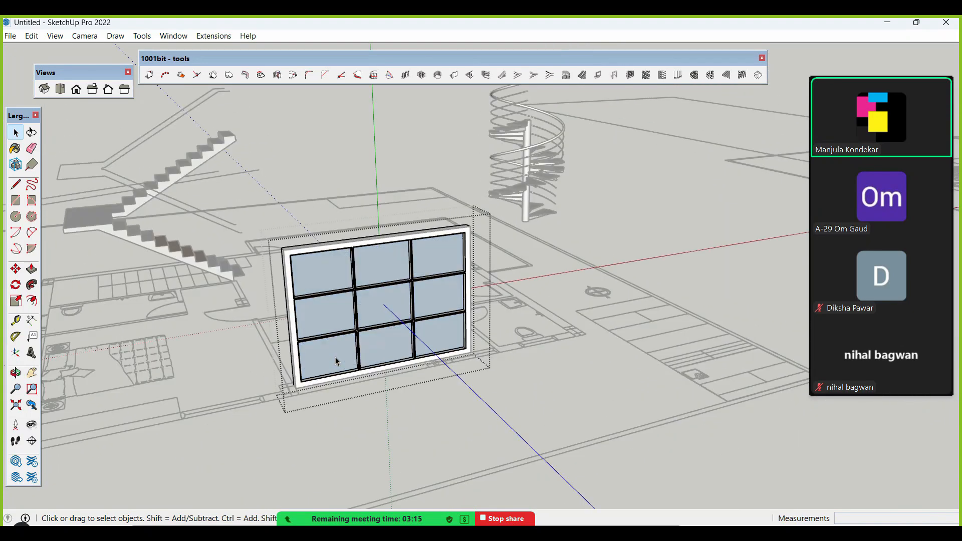
key(ctrl+z)
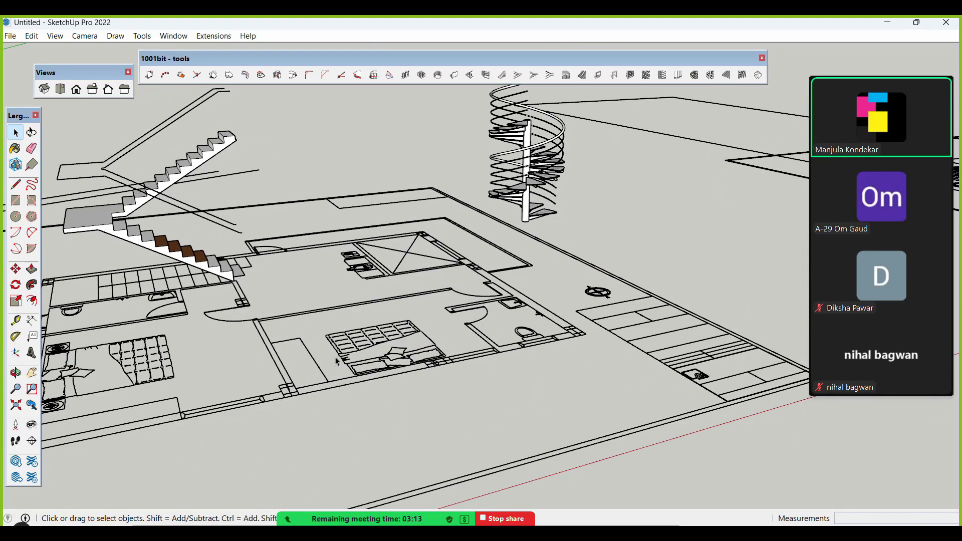
key(ctrl+y)
- Create a window frame on the upright face with Panel Divider, using a recessed/extruded edge, one row and two columns
click(381, 312)
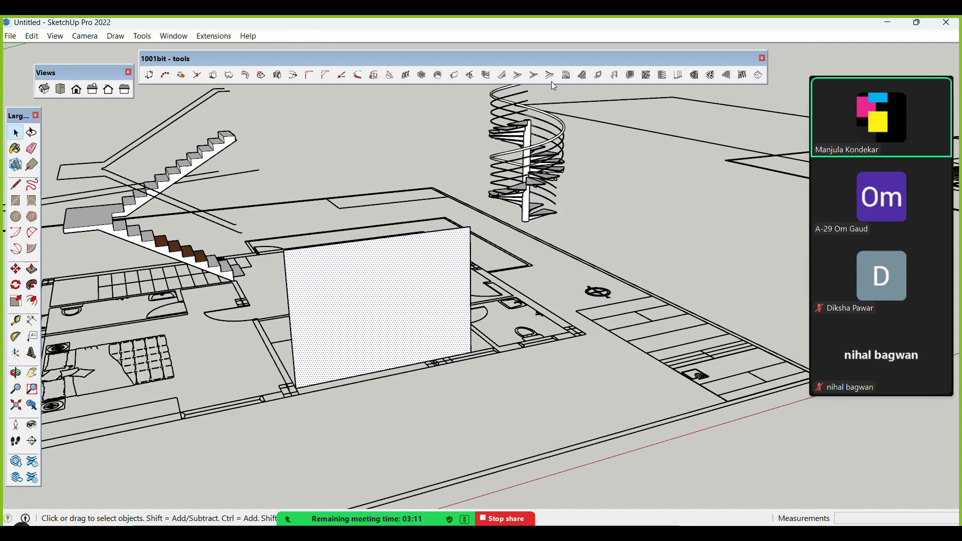
click(631, 75)
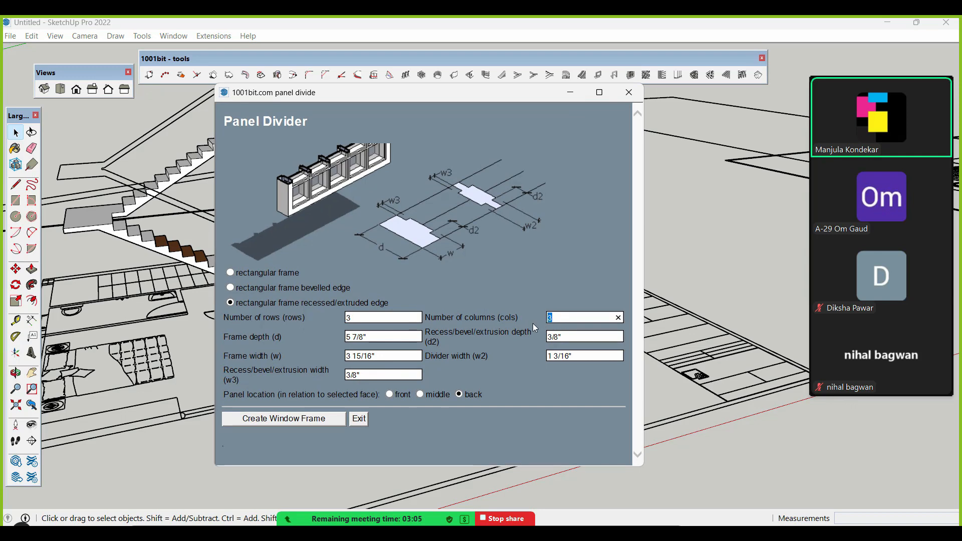
double_click(356, 318)
click(306, 420)
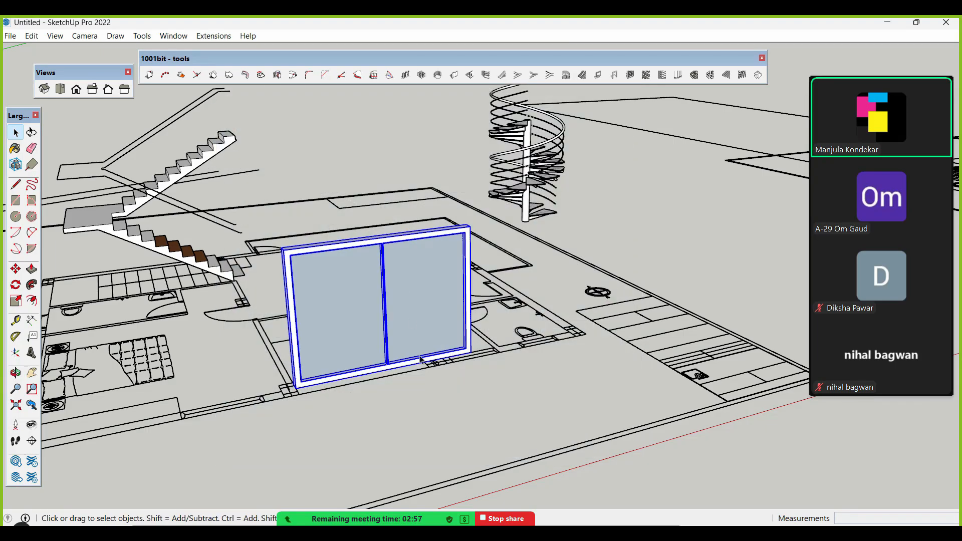
click(434, 425)
middle_drag(358, 383, 353, 338)
scroll(352, 339, up, 2)
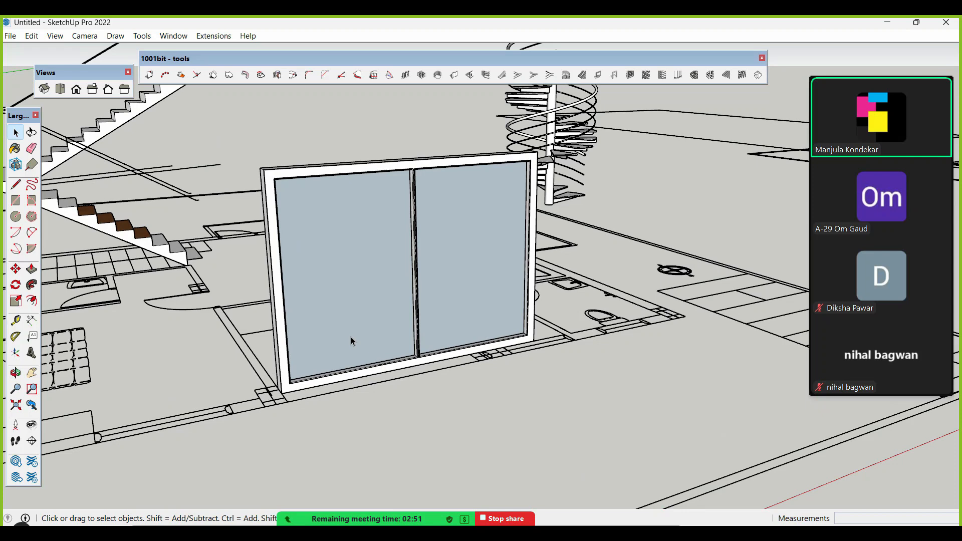
- Delete the two-panel window frame from the floor plan and reposition the 1001bit toolbar
click(351, 339)
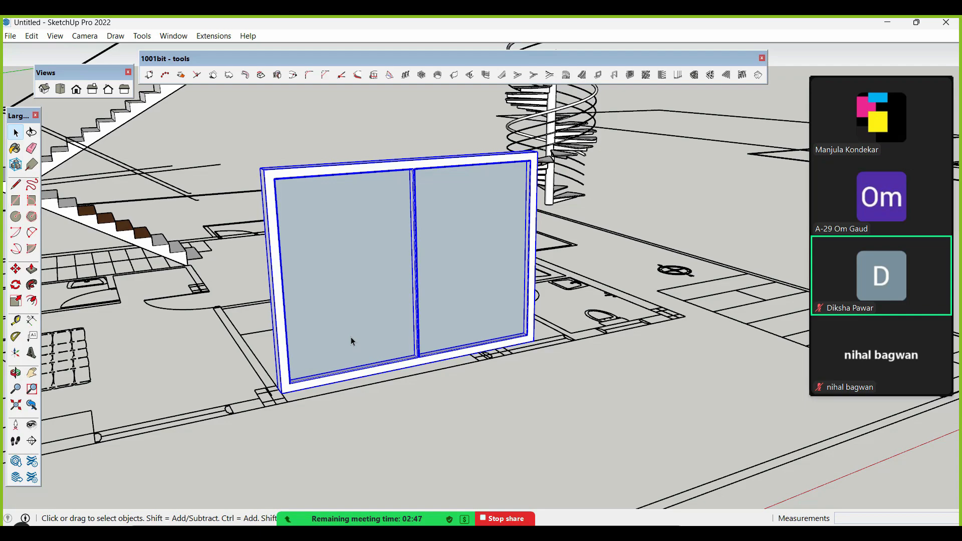
key(Delete)
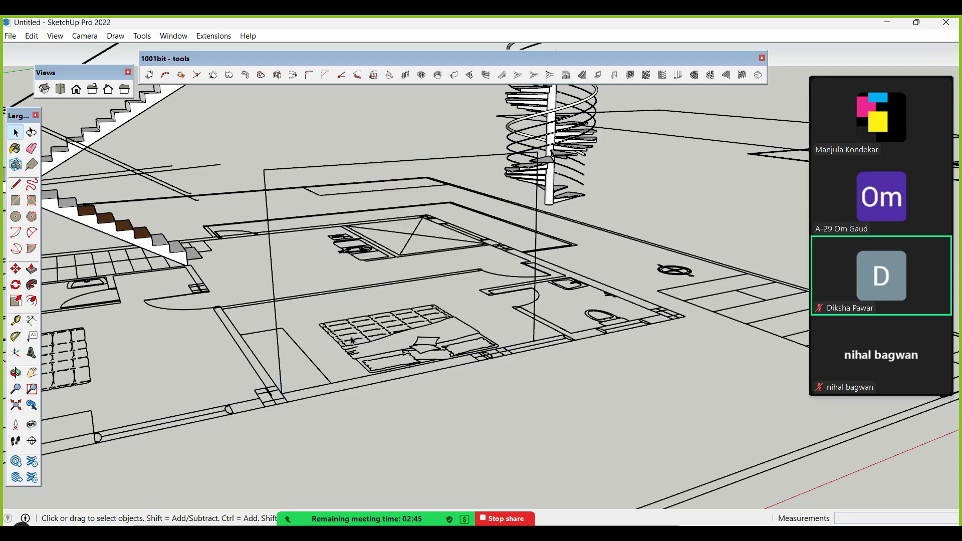
scroll(644, 178, down, 10)
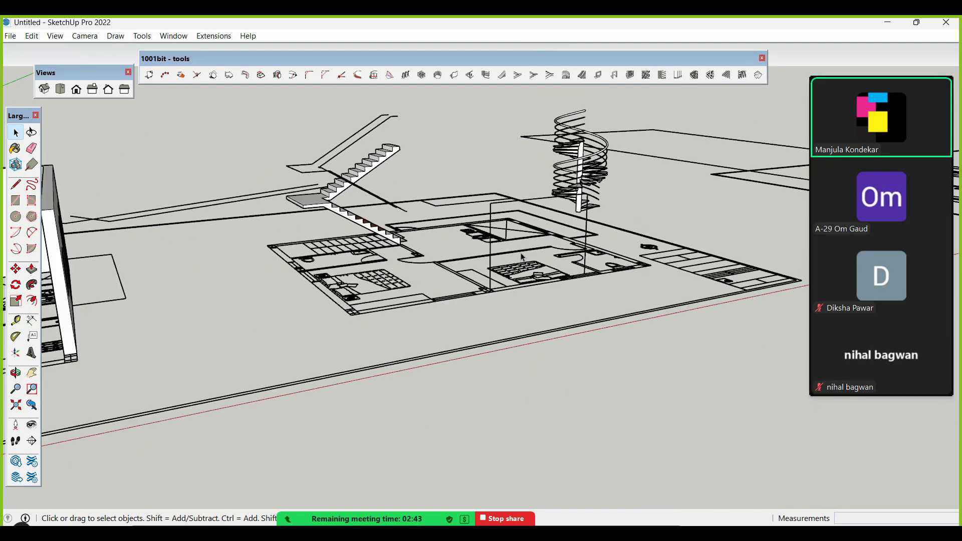
scroll(539, 255, up, 2)
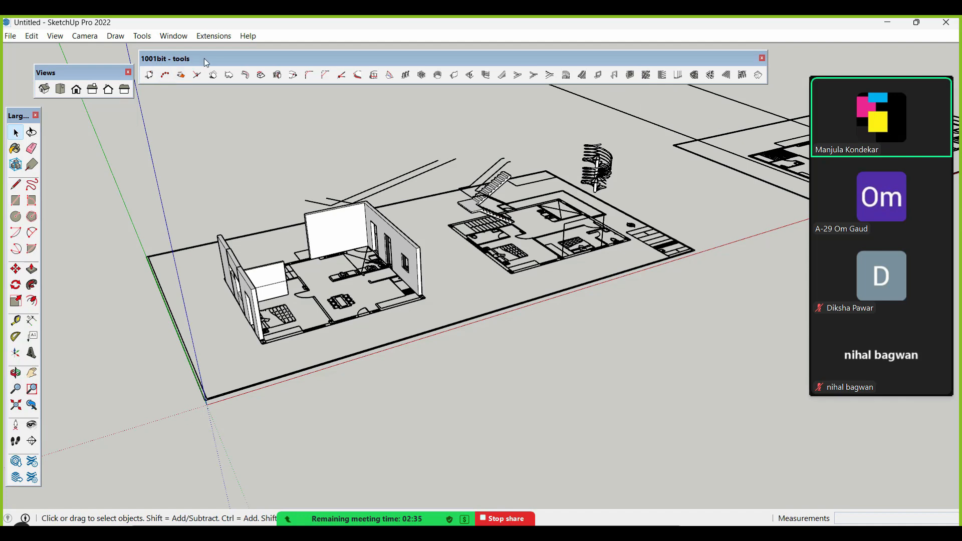
mouse_move(204, 58)
mouse_down()
mouse_move(222, 65)
mouse_move(186, 63)
mouse_up()
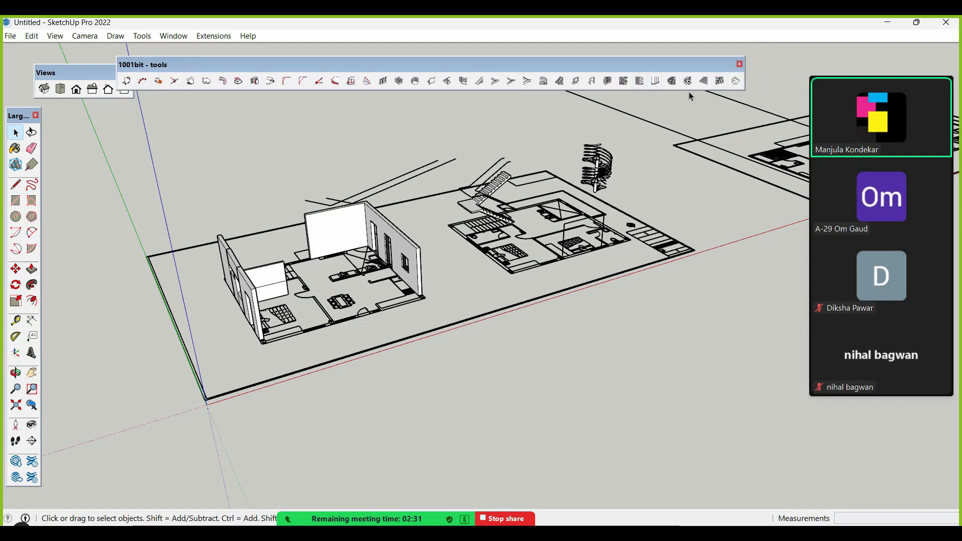